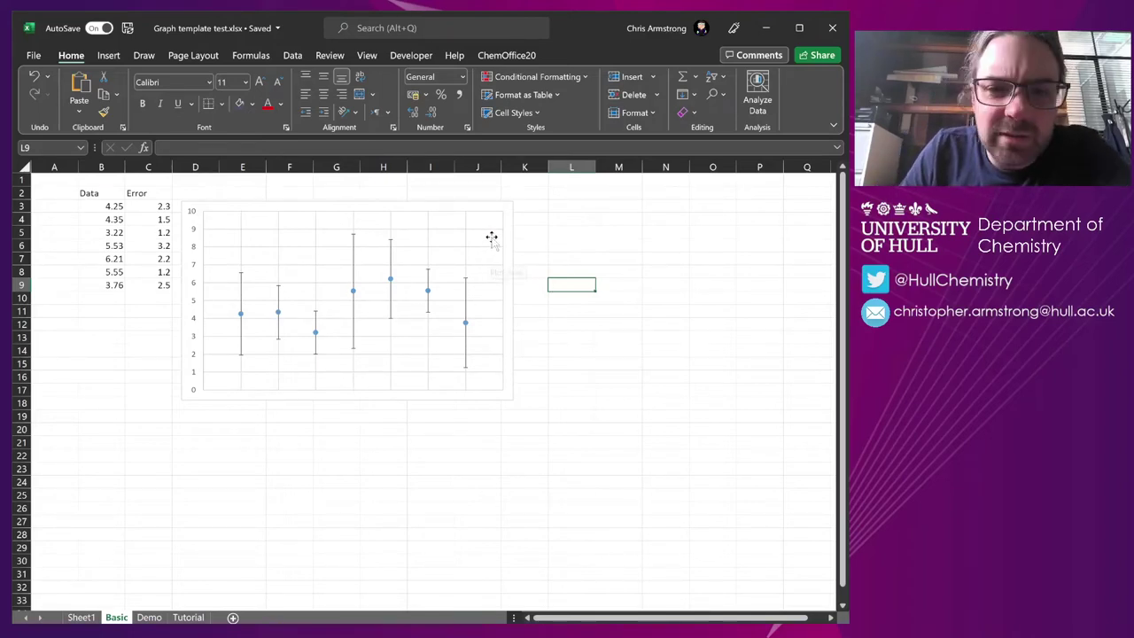
# Inspect the chart's source data: Data values in B3:B9 and Error values in C3:C9.
pyautogui.click(505, 287)
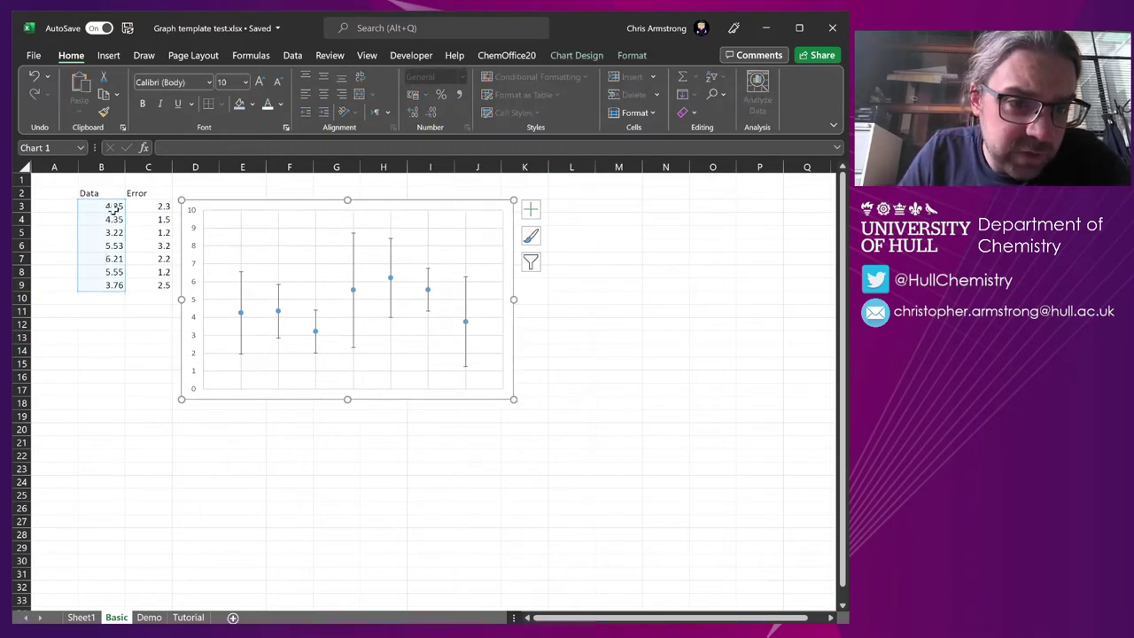
pyautogui.moveTo(113, 206); pyautogui.dragTo(106, 285)
pyautogui.moveTo(165, 203); pyautogui.dragTo(168, 283)
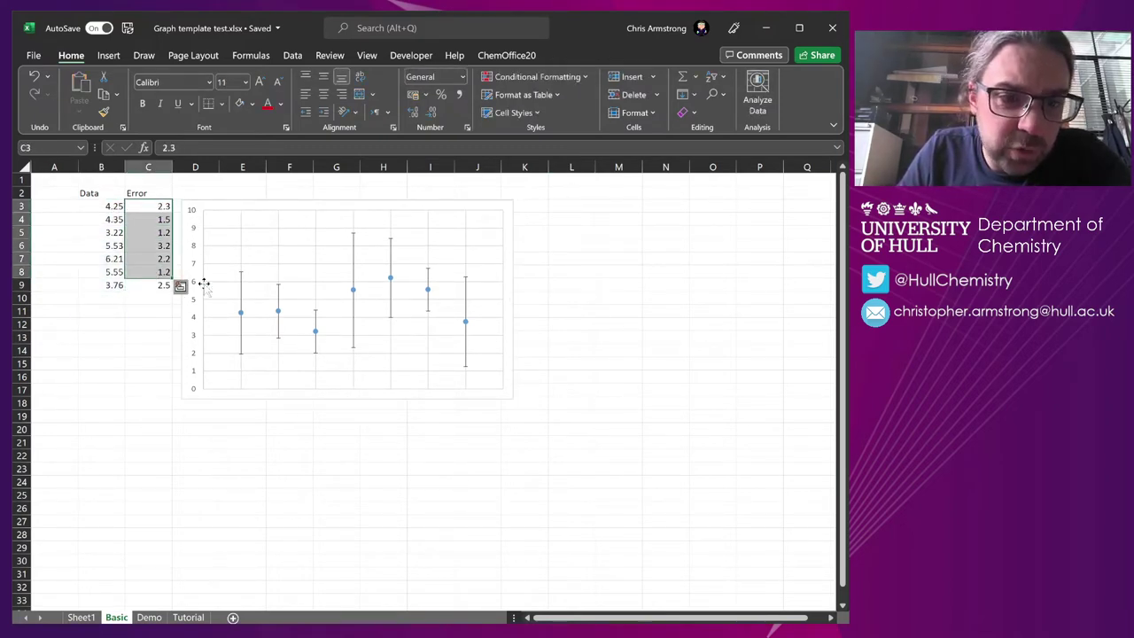
pyautogui.click(288, 254)
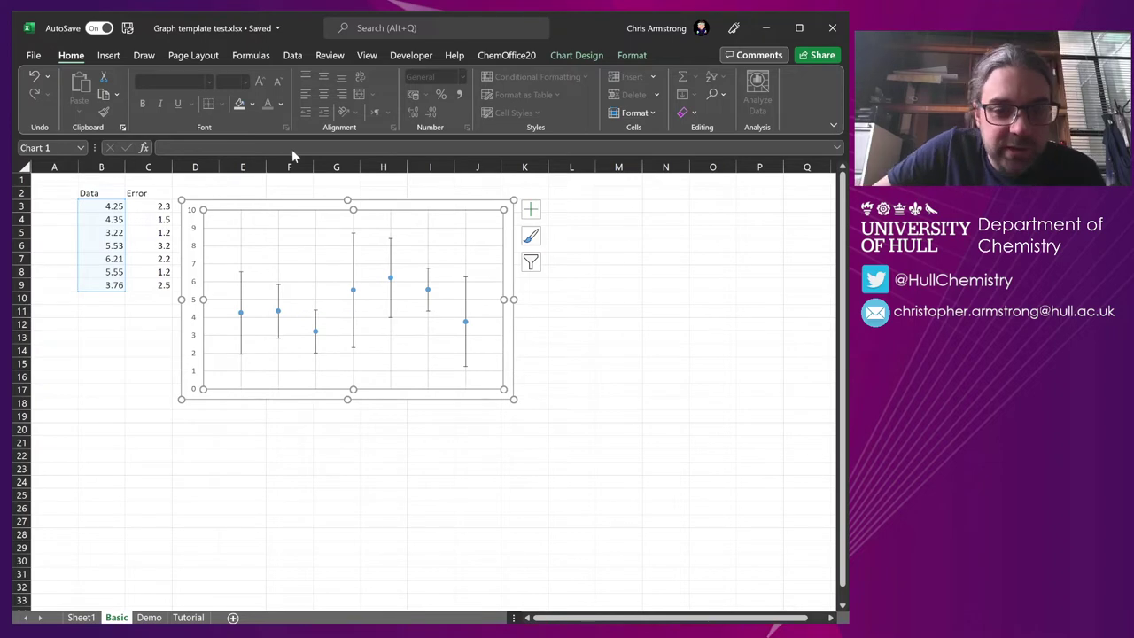
pyautogui.click(370, 204)
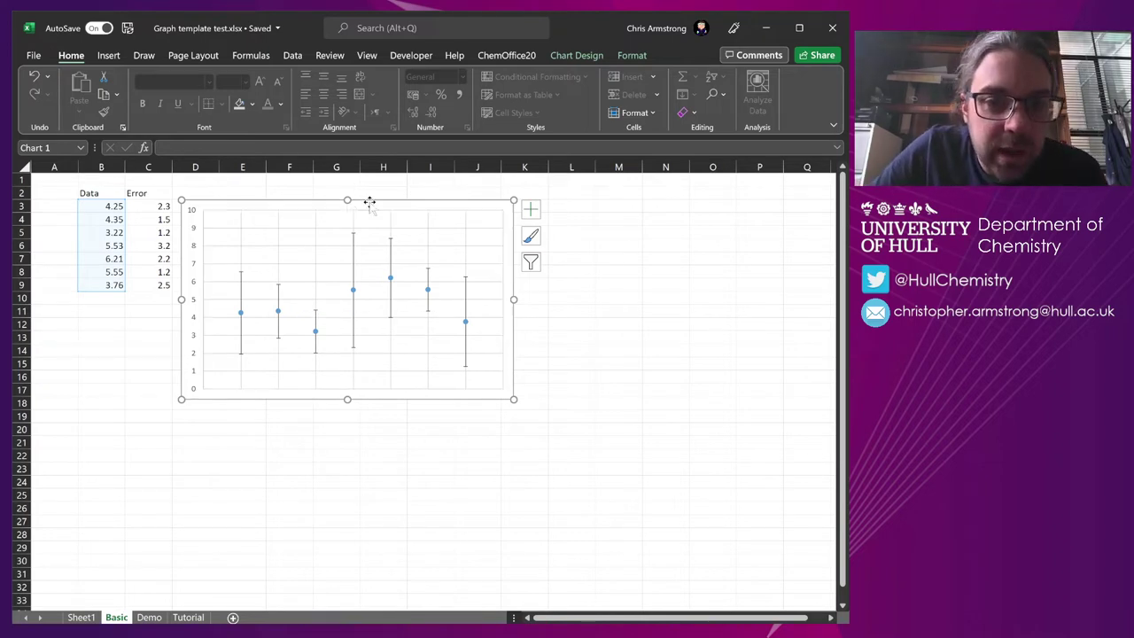
# Apply a Chart Design style with larger markers, then try the blue-background style and undo it.
pyautogui.click(627, 54)
pyautogui.click(580, 55)
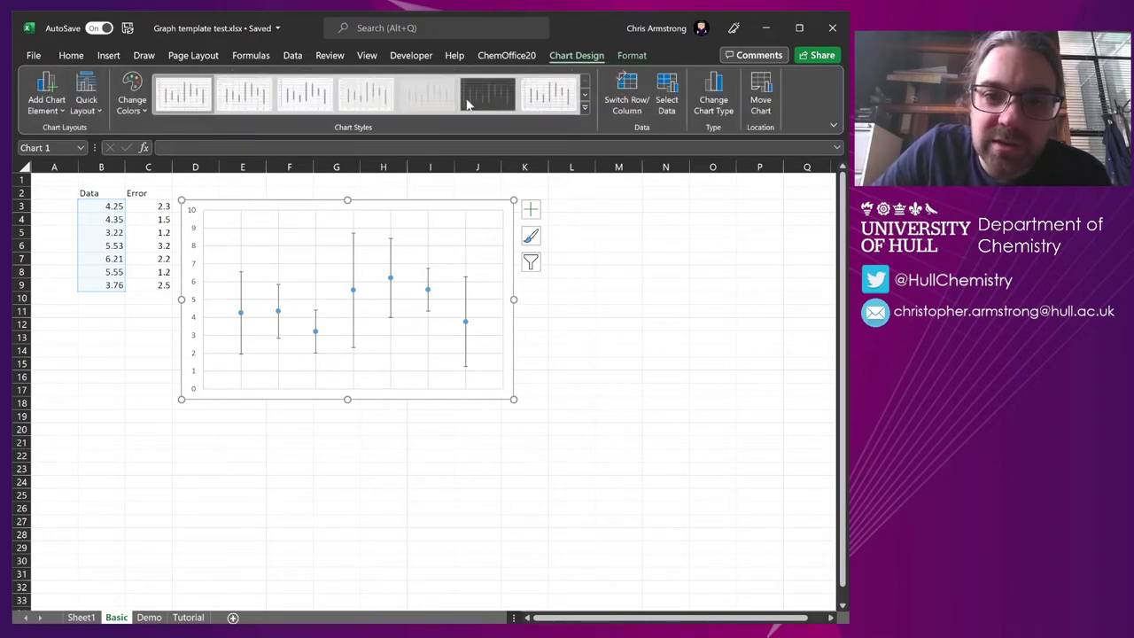
pyautogui.click(586, 108)
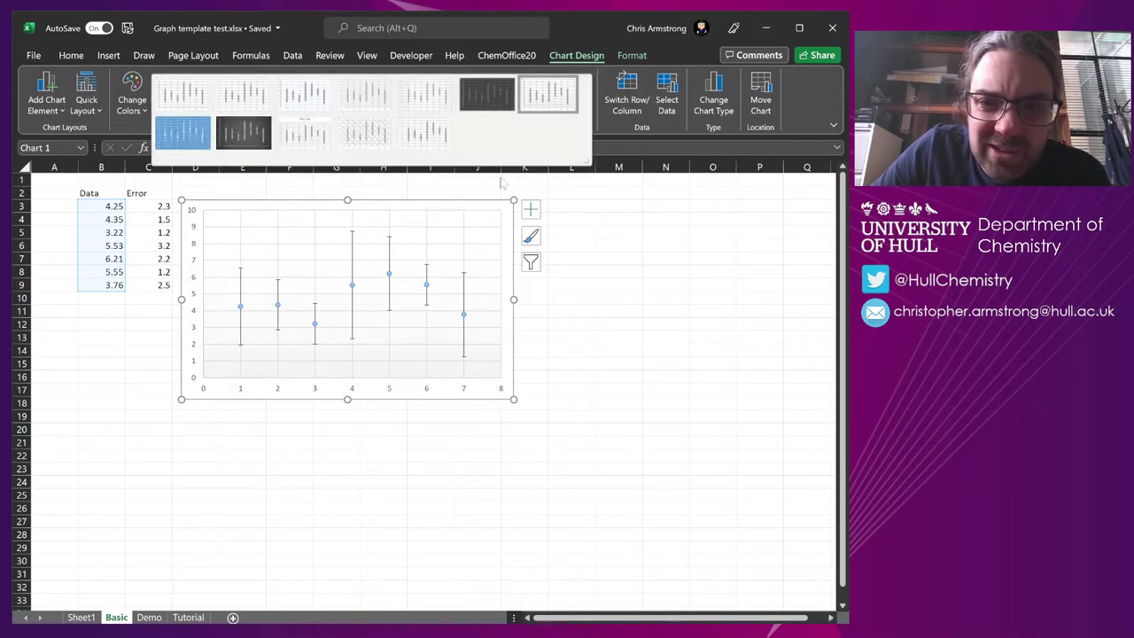
pyautogui.click(423, 131)
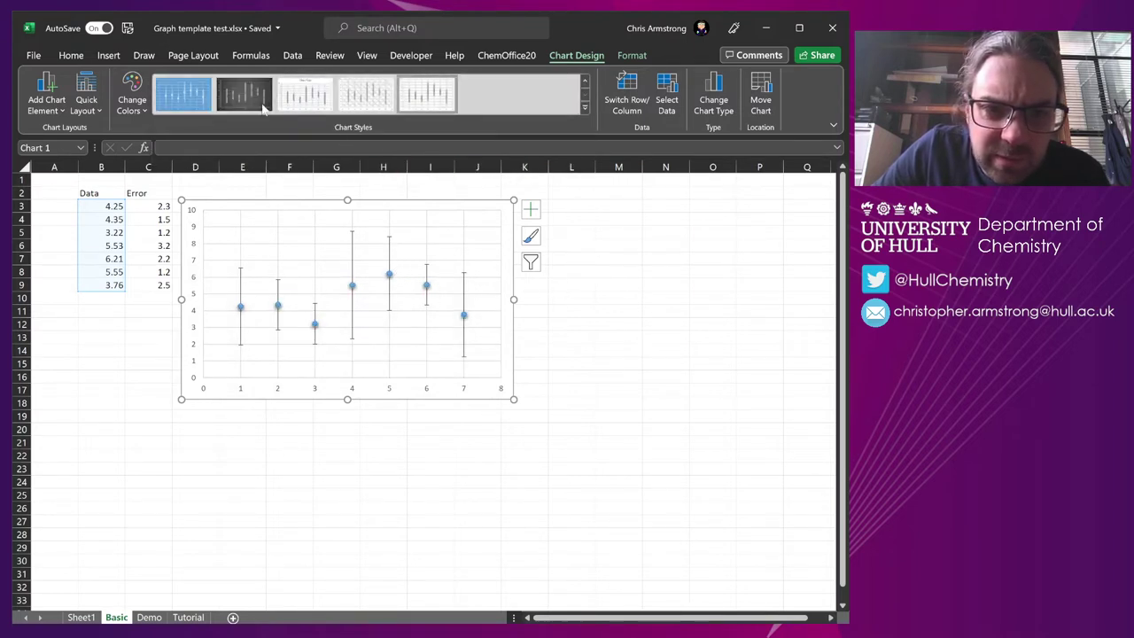
pyautogui.click(183, 95)
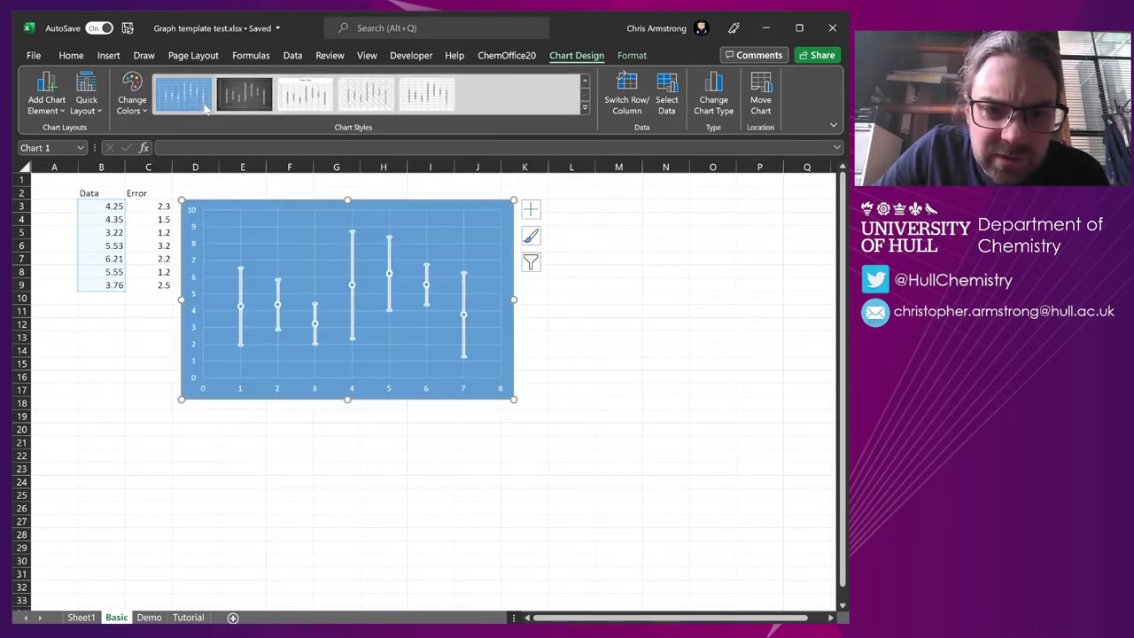
pyautogui.hotkey('ctrl', 'z')
# Test Minus error bar direction, then set it back to Both.
pyautogui.doubleClick(389, 251)
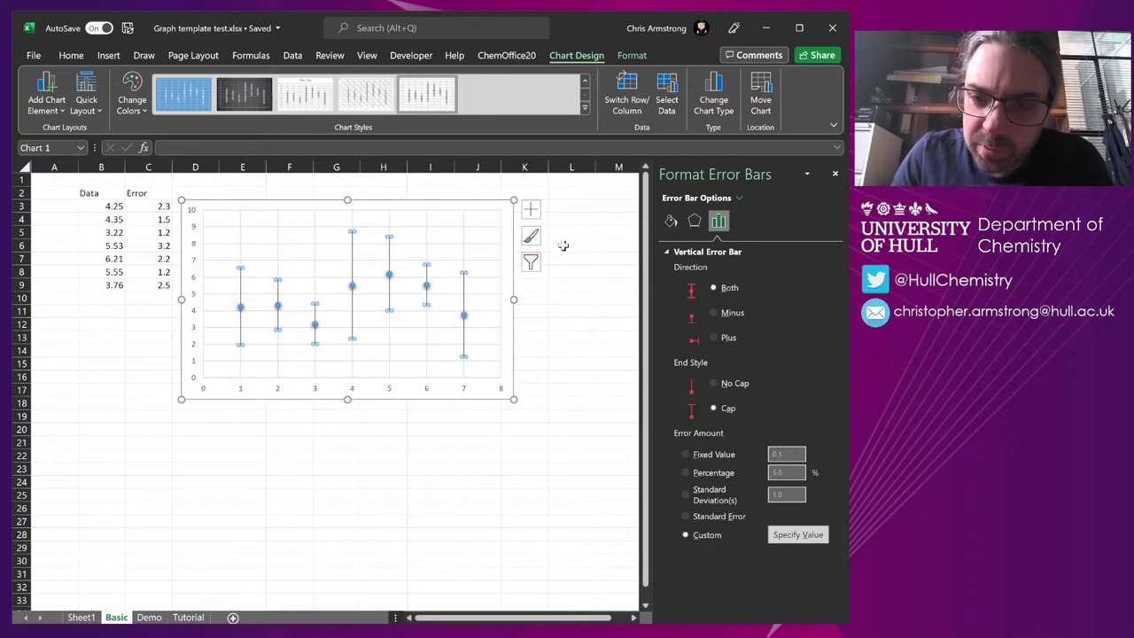
pyautogui.click(726, 314)
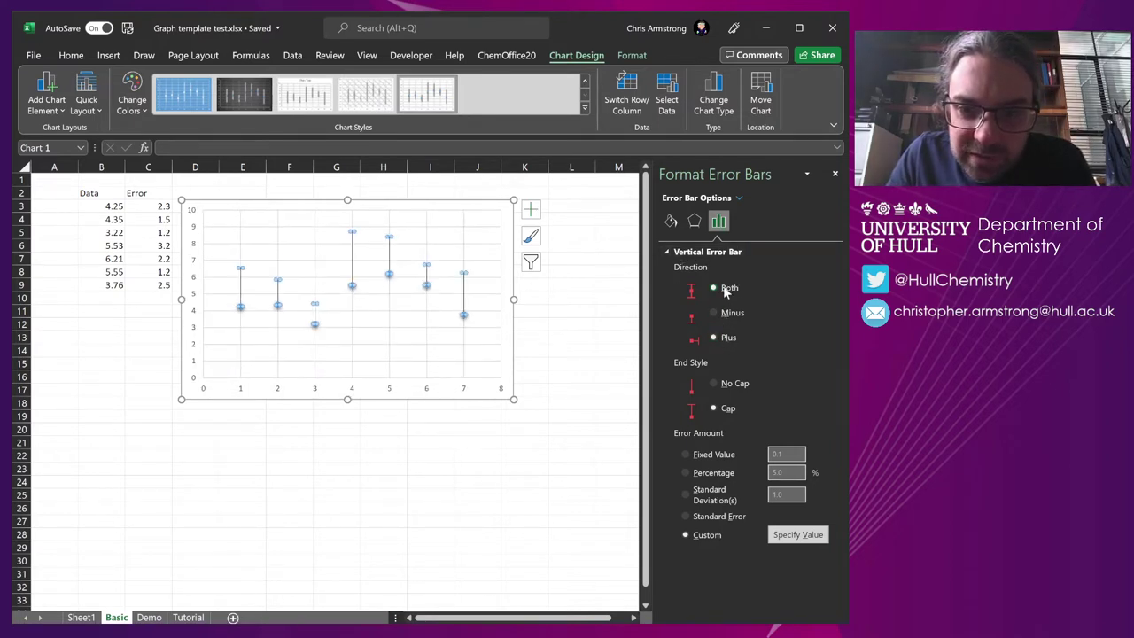
pyautogui.click(726, 290)
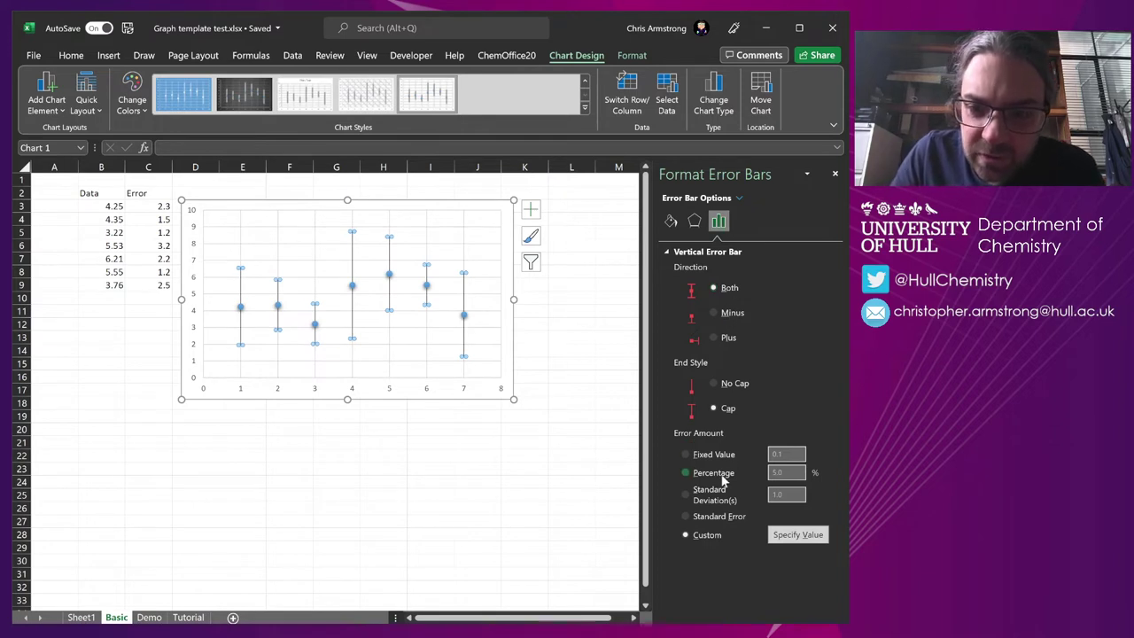
# Try arrowheads on the error bar lines, undo them, and close the formatting pane.
pyautogui.click(671, 221)
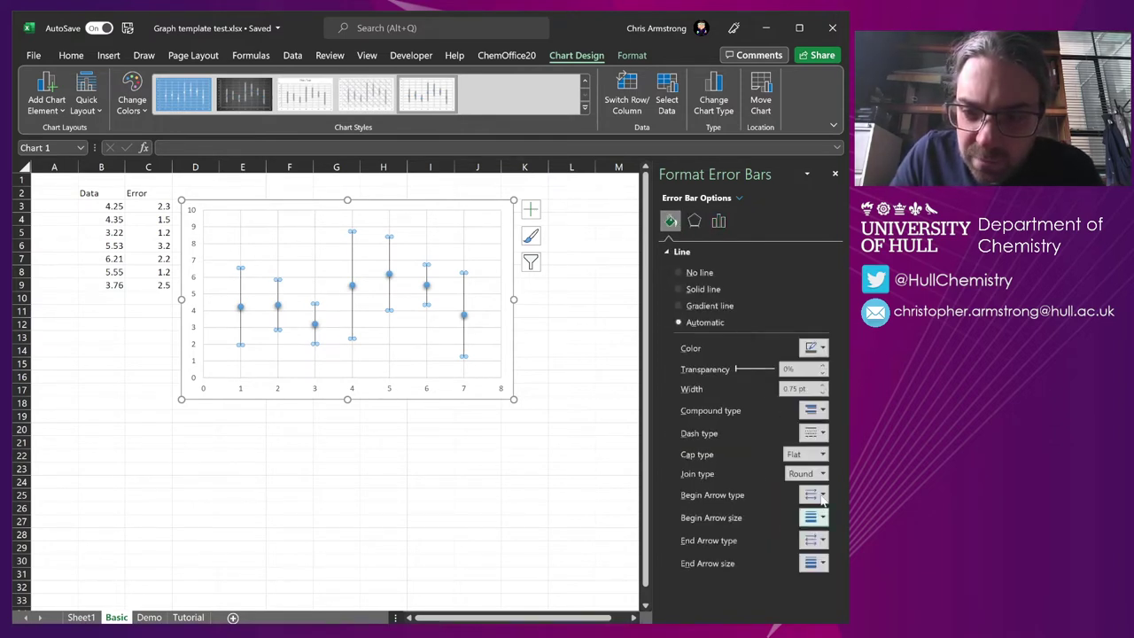
pyautogui.click(822, 495)
pyautogui.click(834, 514)
pyautogui.click(522, 338)
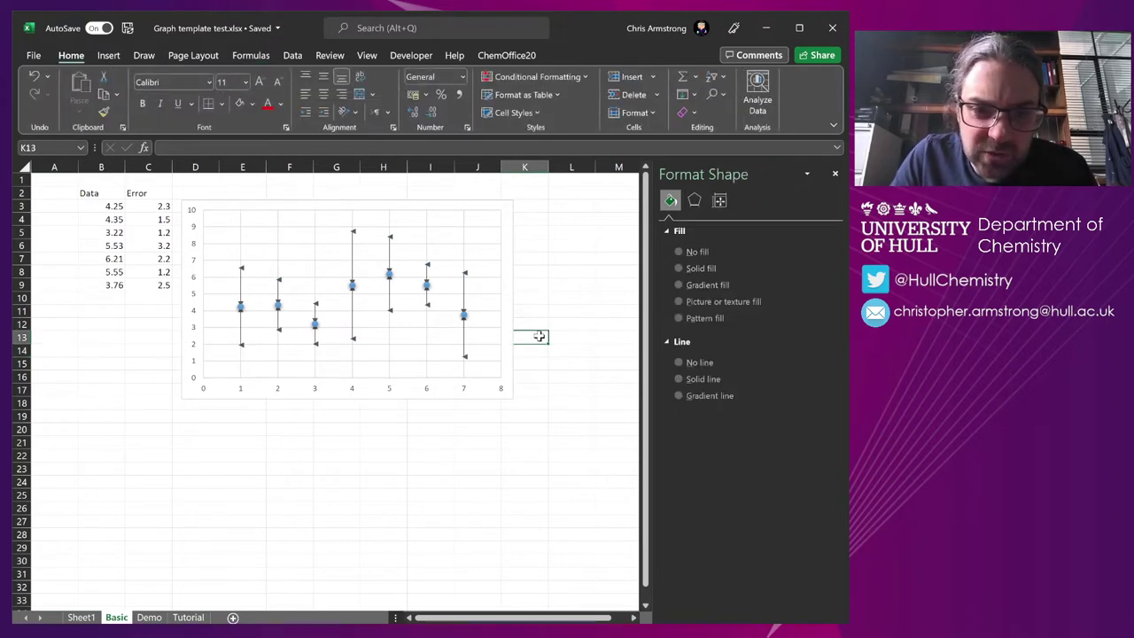
pyautogui.hotkey('ctrl', 'z')
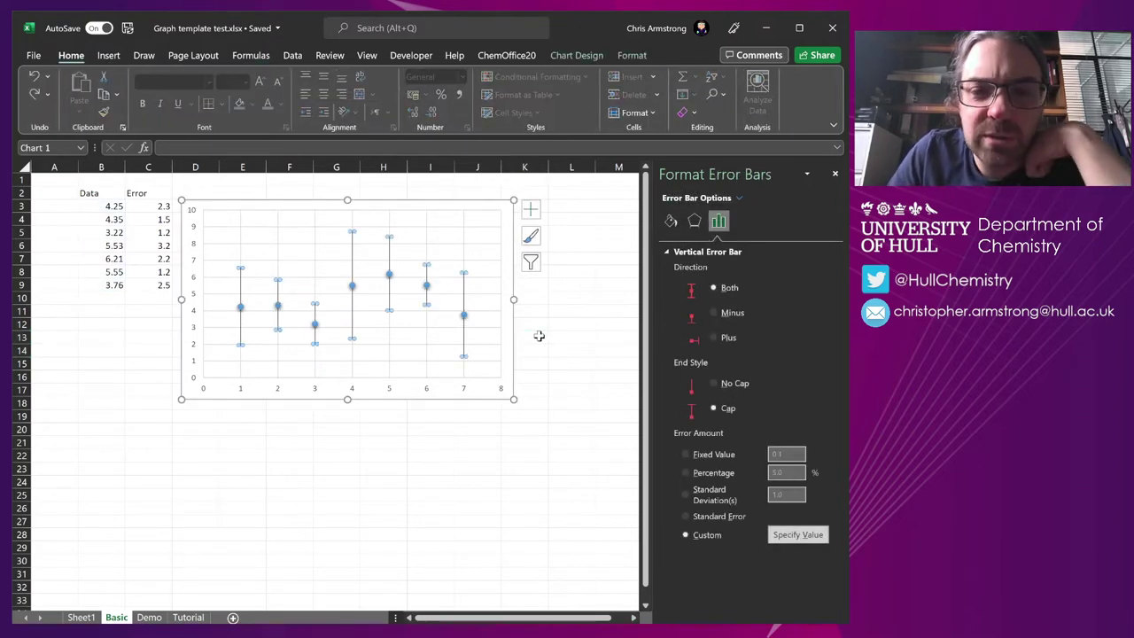
pyautogui.click(538, 334)
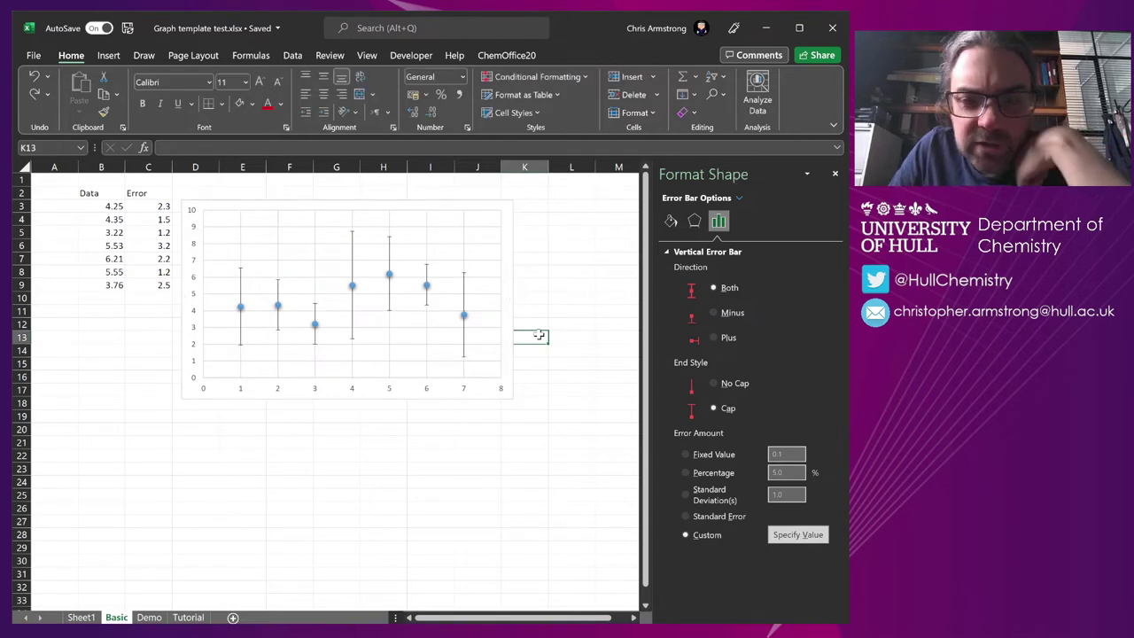
pyautogui.click(834, 174)
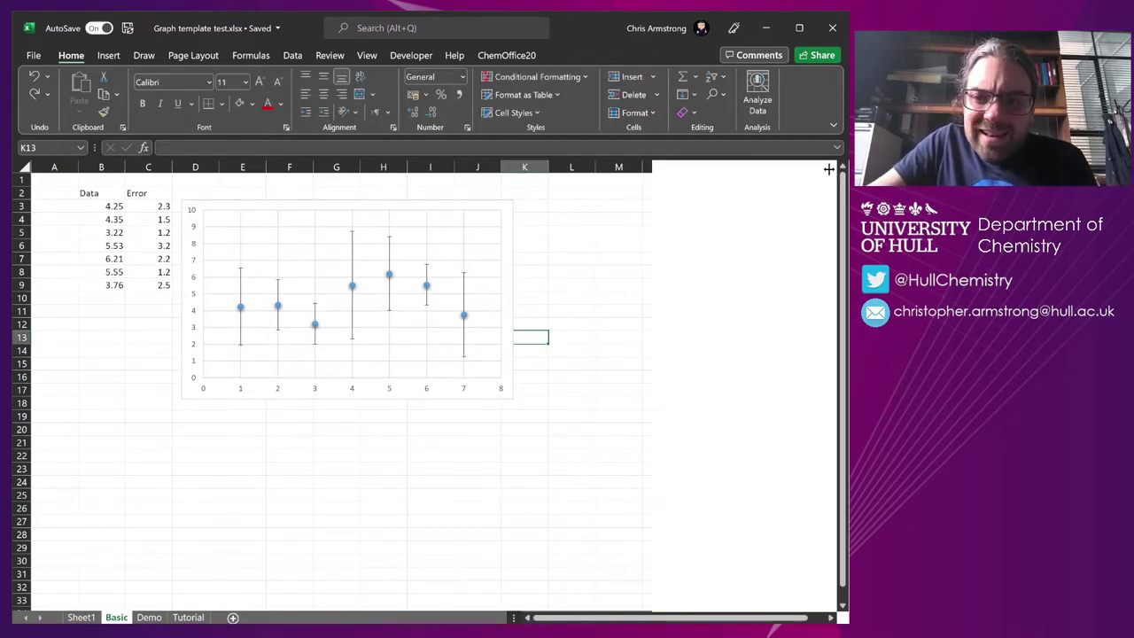
# On the Demo sheet, move the continent-marker chart over the data table to show its source ranges, then back.
pyautogui.click(149, 618)
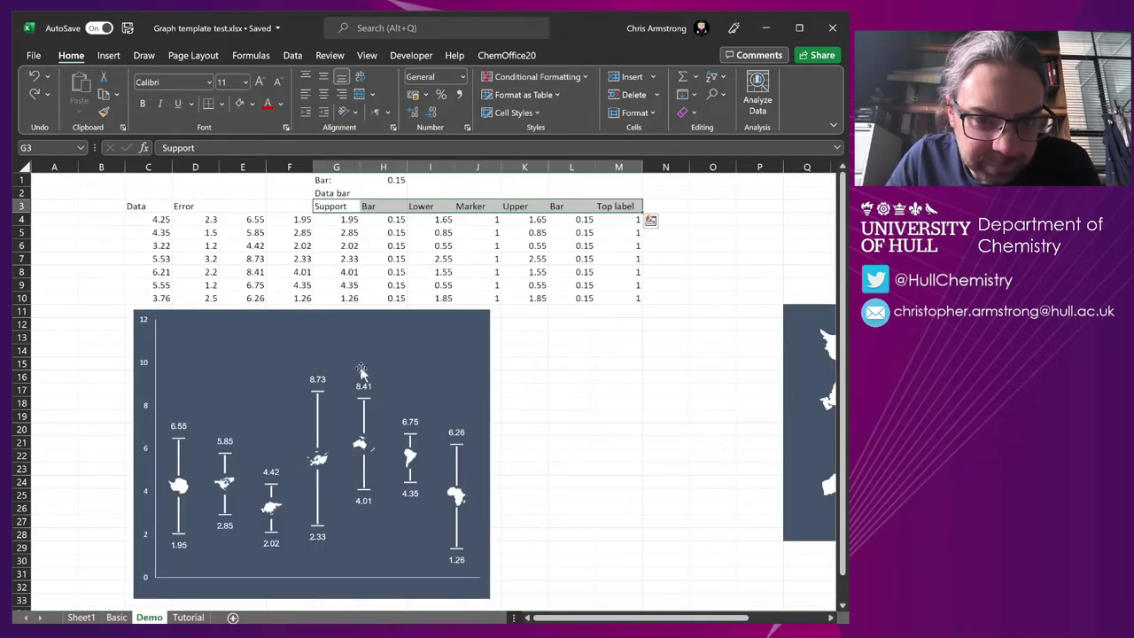
pyautogui.click(464, 328)
pyautogui.moveTo(491, 350); pyautogui.dragTo(643, 256)
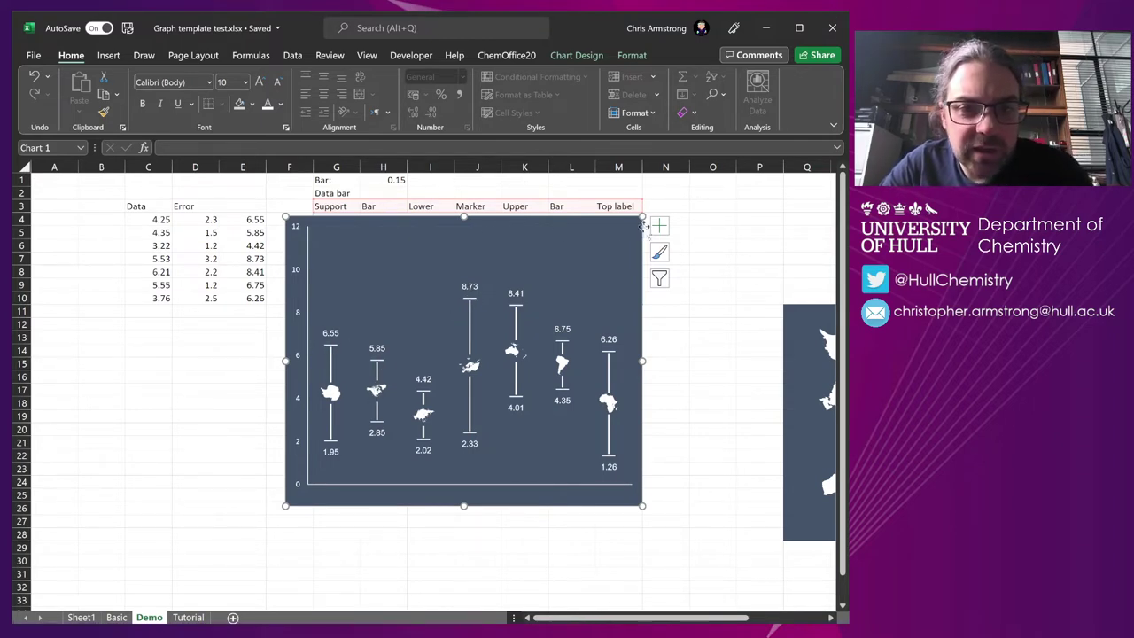
pyautogui.click(447, 329)
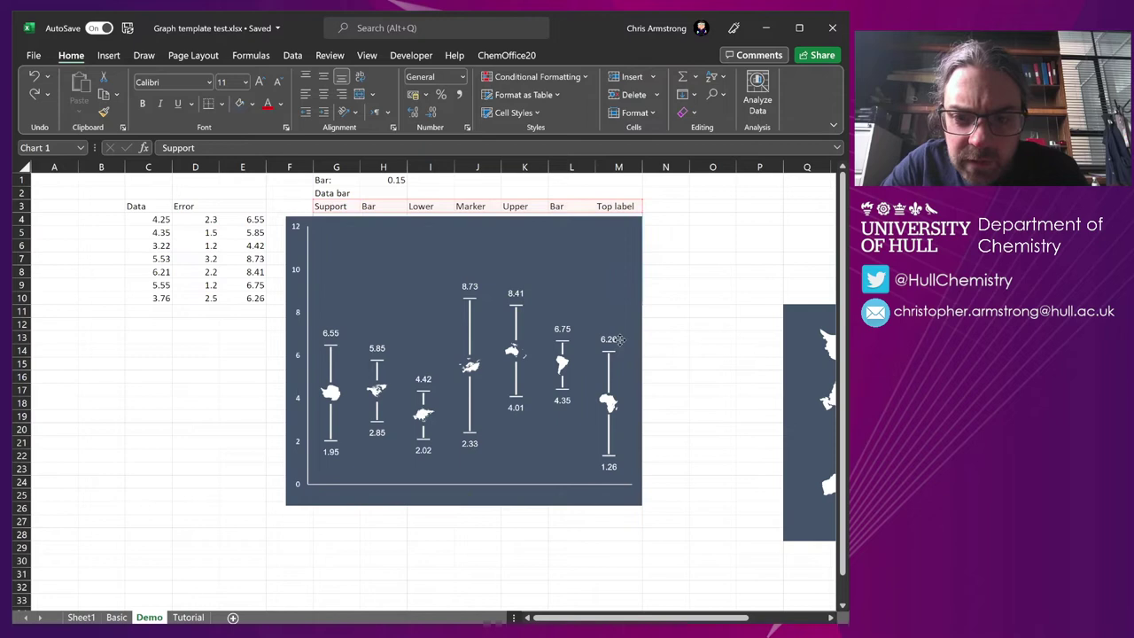
pyautogui.moveTo(636, 298); pyautogui.dragTo(499, 396)
# Select the Support, Lower, Upper, Marker and Top label series one by one, then deselect the chart.
pyautogui.click(379, 519)
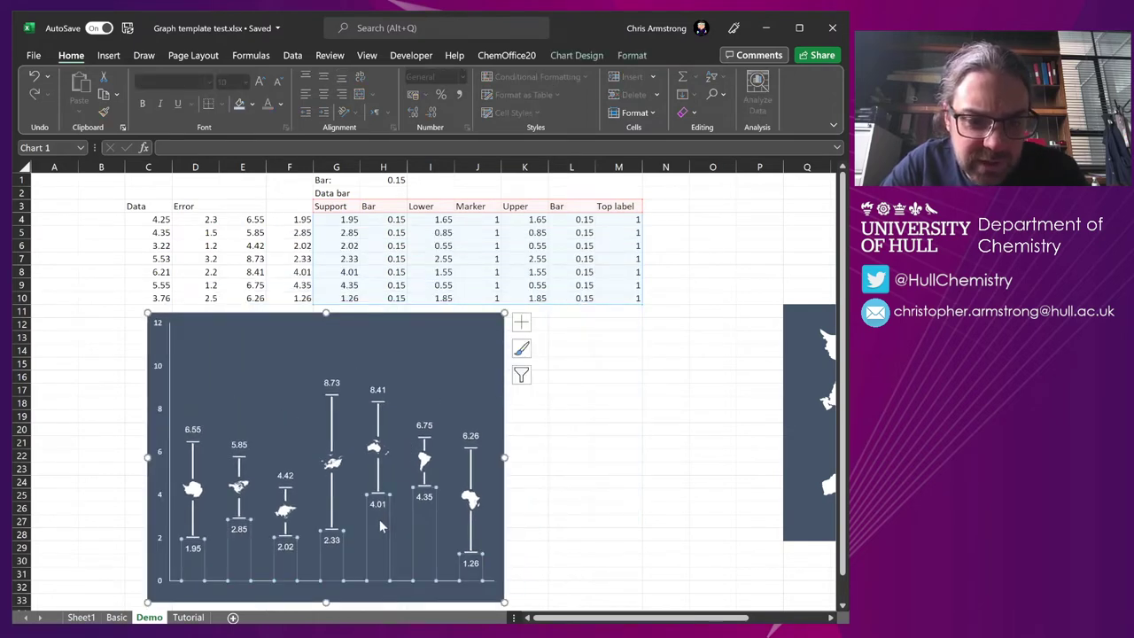
pyautogui.click(387, 482)
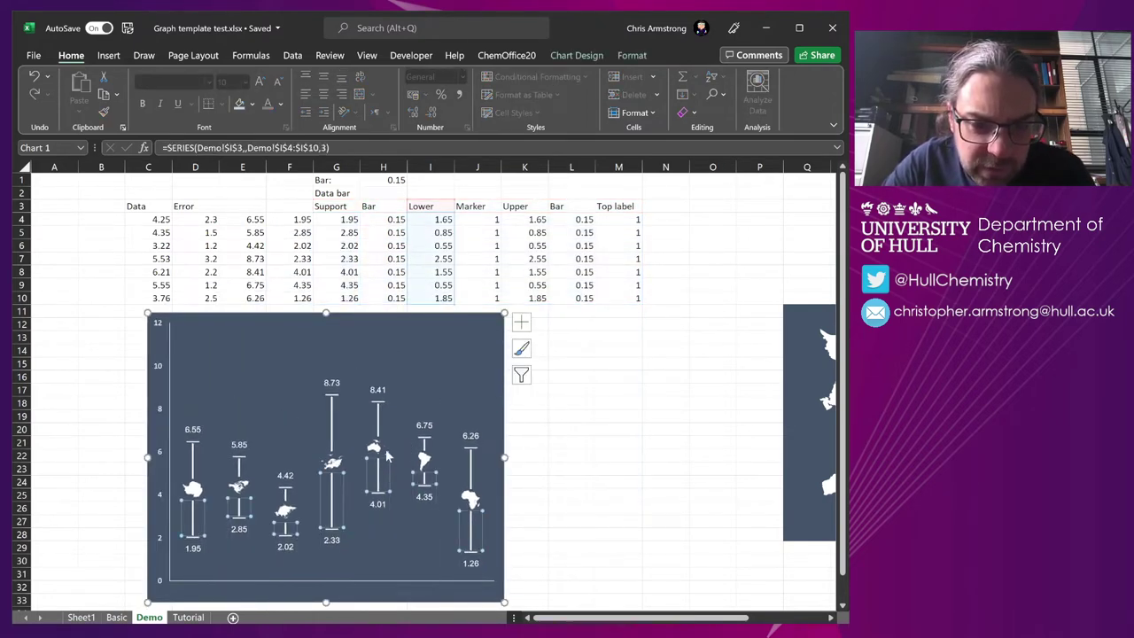
pyautogui.click(387, 452)
pyautogui.click(379, 448)
pyautogui.click(399, 400)
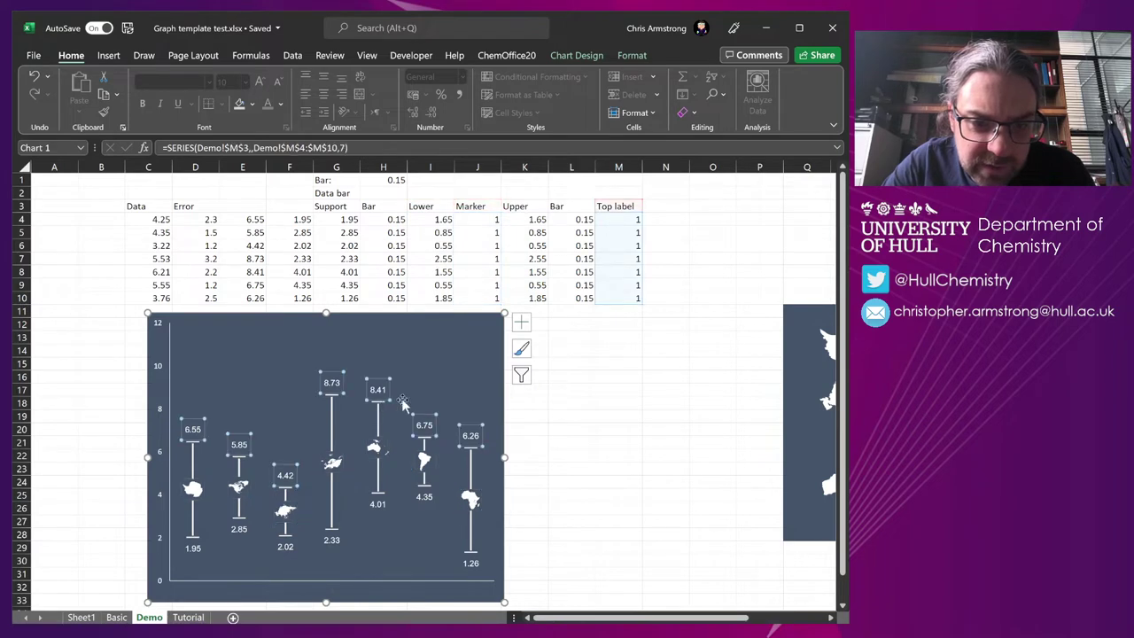
pyautogui.click(572, 389)
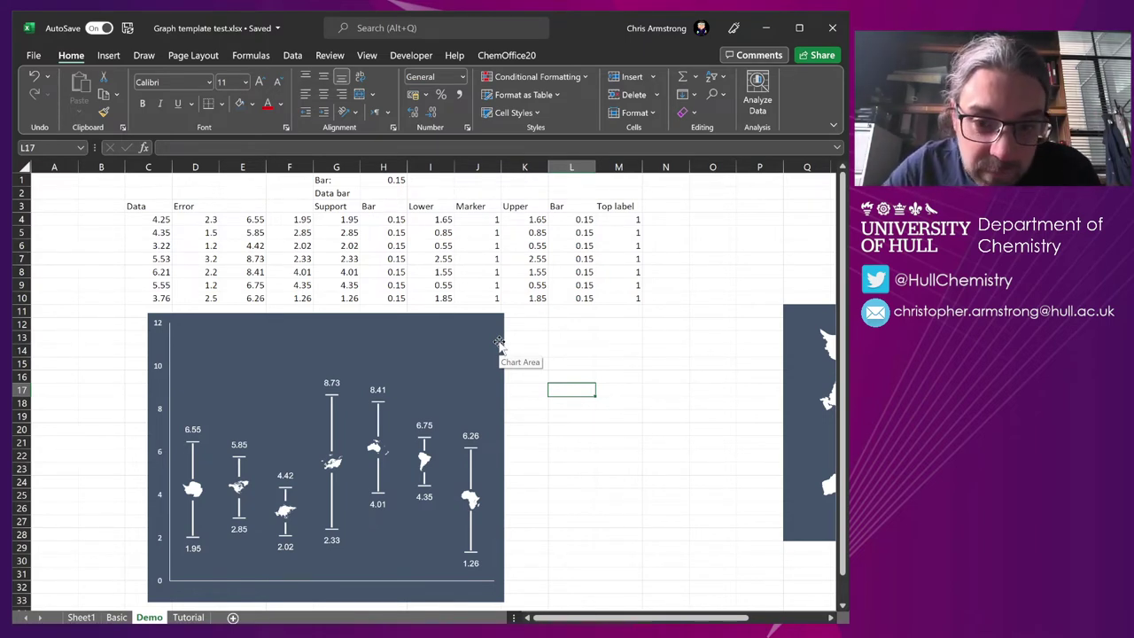
pyautogui.click(499, 342)
pyautogui.moveTo(498, 342); pyautogui.dragTo(442, 256)
pyautogui.click(581, 384)
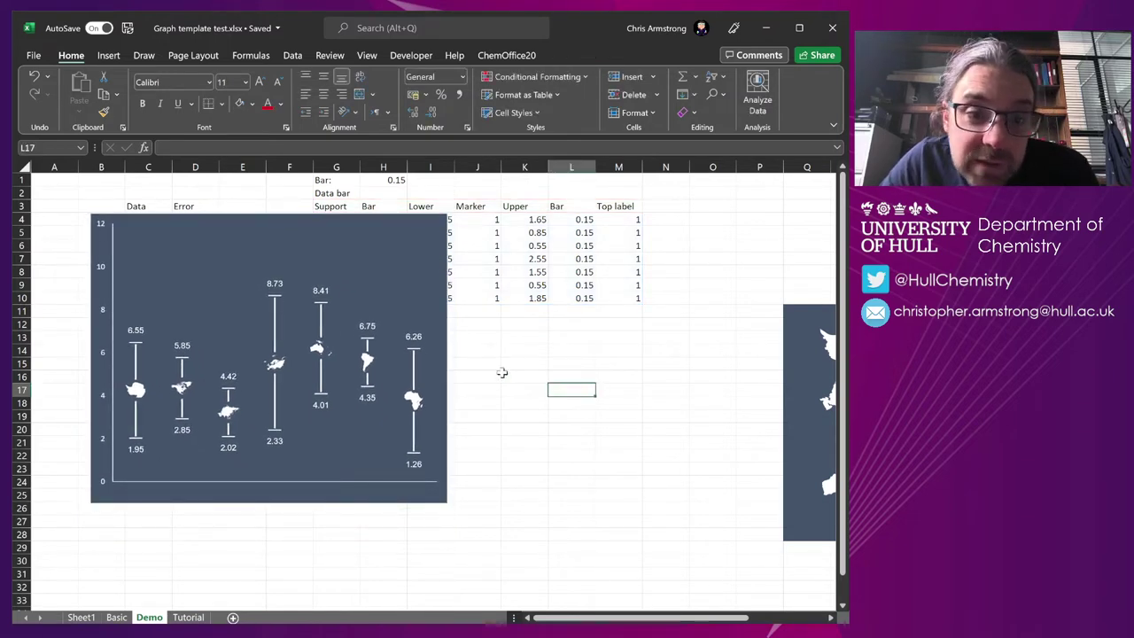
pyautogui.doubleClick(100, 267)
pyautogui.moveTo(784, 306); pyautogui.dragTo(735, 306)
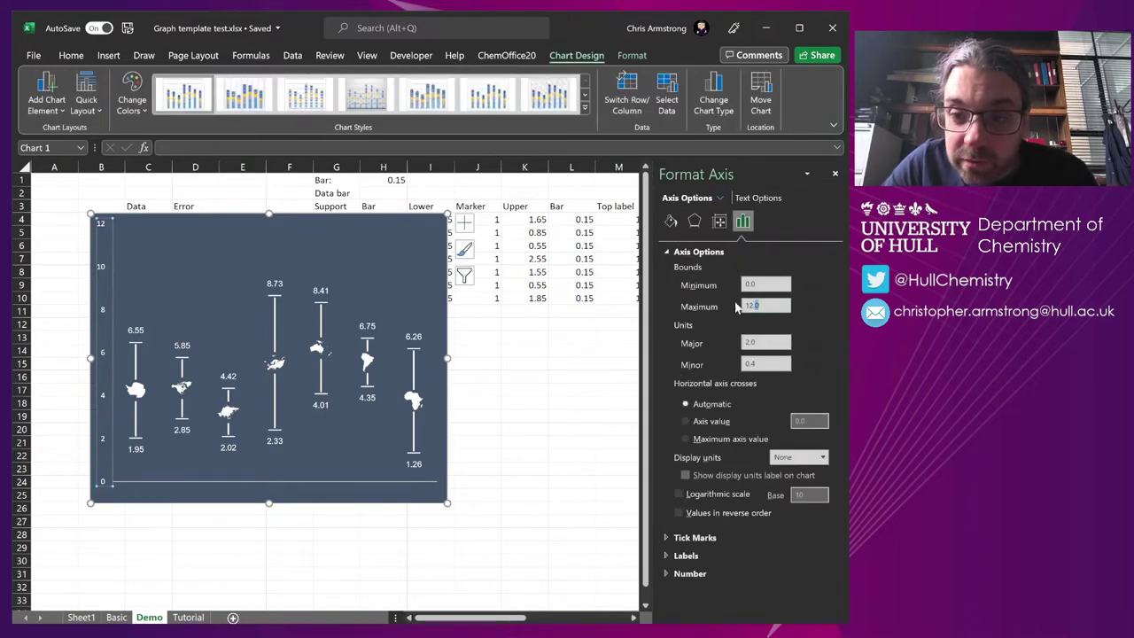
pyautogui.write('10')
pyautogui.press('Return')
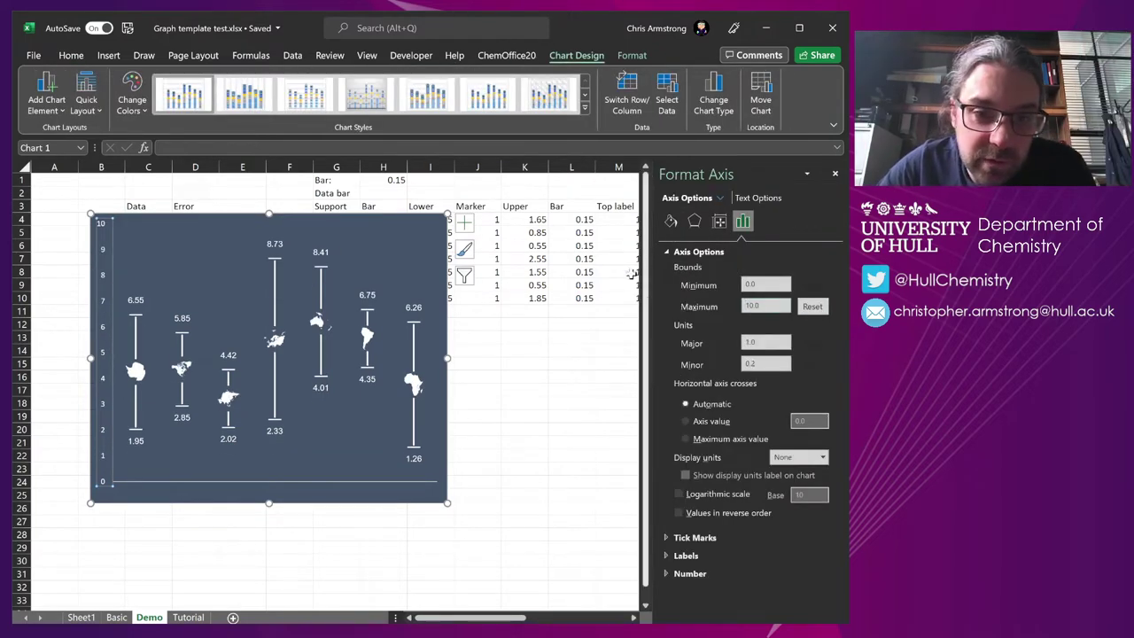
pyautogui.click(524, 363)
pyautogui.click(834, 173)
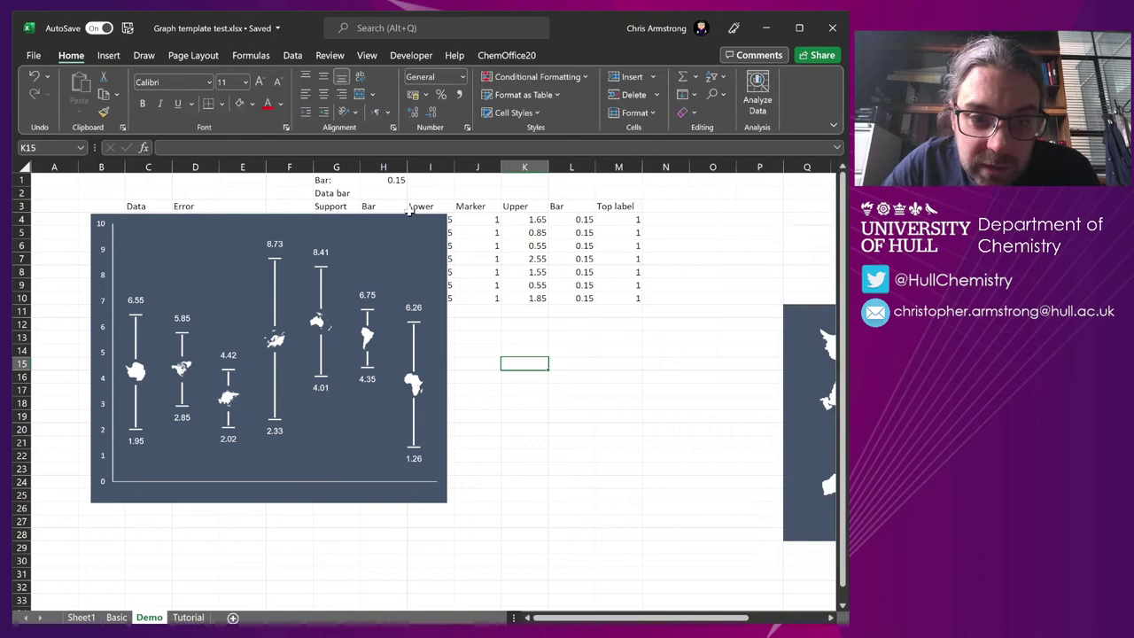
pyautogui.click(292, 223)
pyautogui.moveTo(268, 215); pyautogui.dragTo(263, 251)
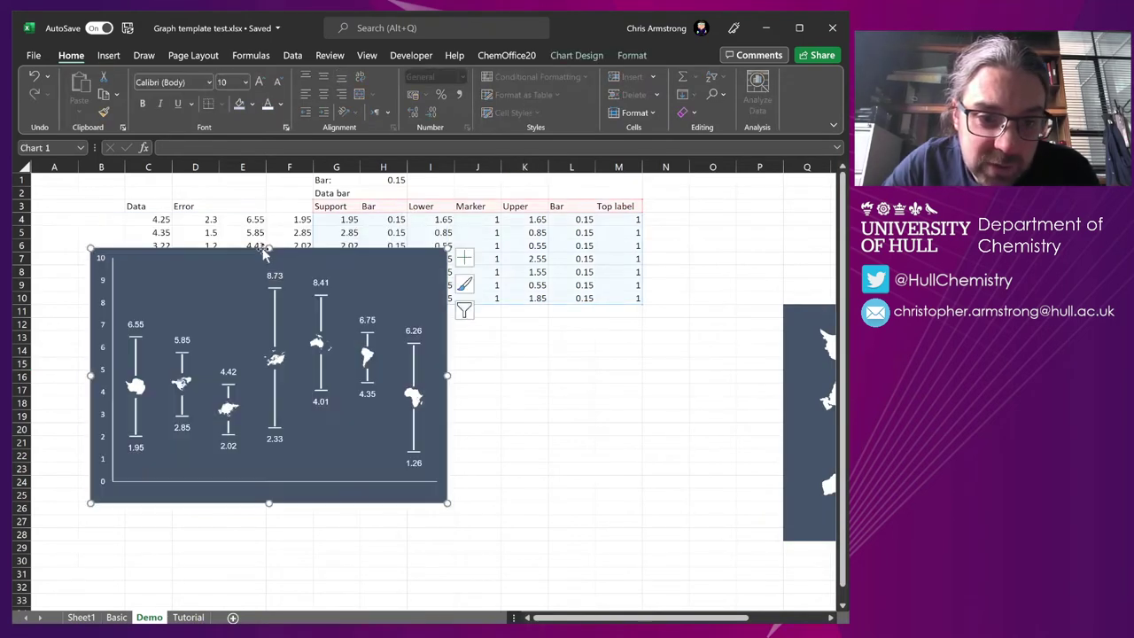
pyautogui.moveTo(356, 260); pyautogui.dragTo(457, 362)
pyautogui.click(156, 233)
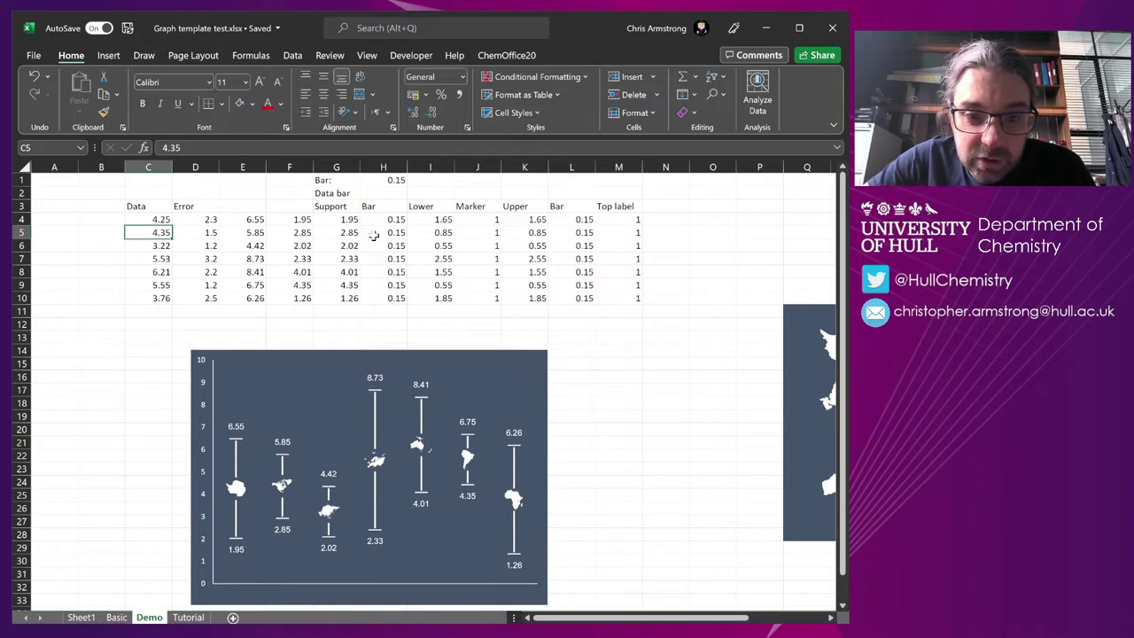
pyautogui.write('3.5')
pyautogui.press('Return')
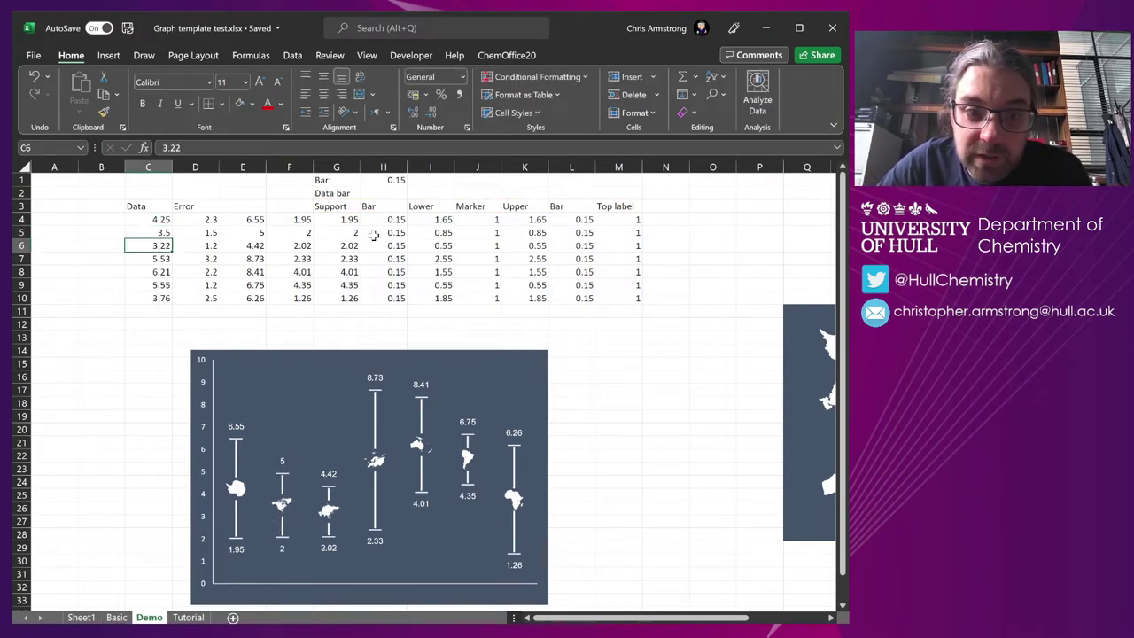
pyautogui.press('Up')
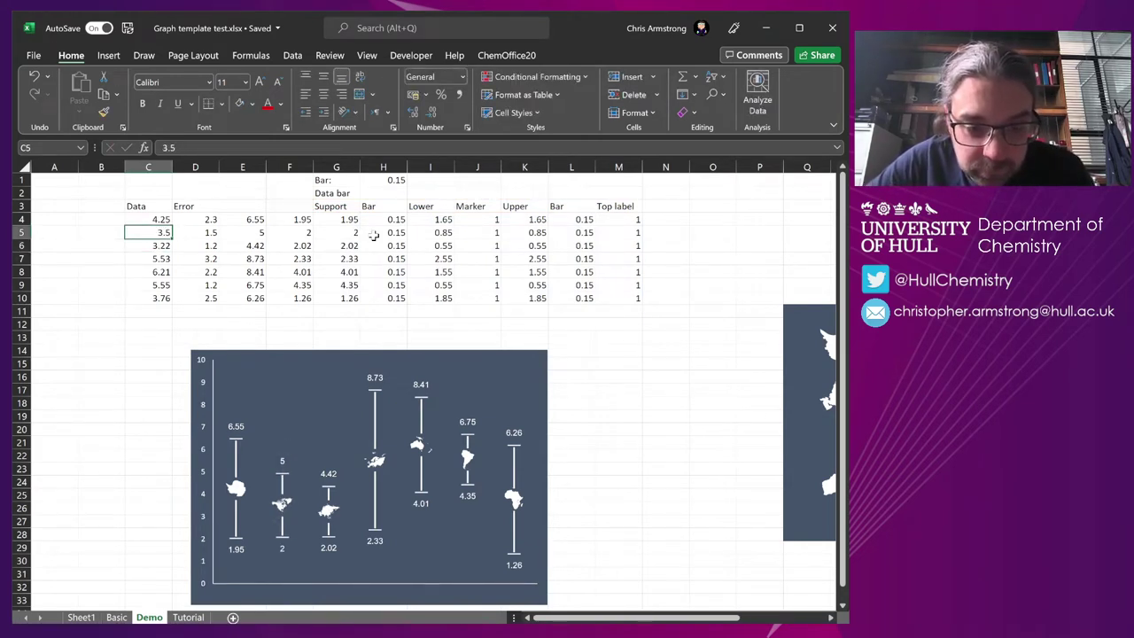
pyautogui.write('2.56')
pyautogui.press('Return')
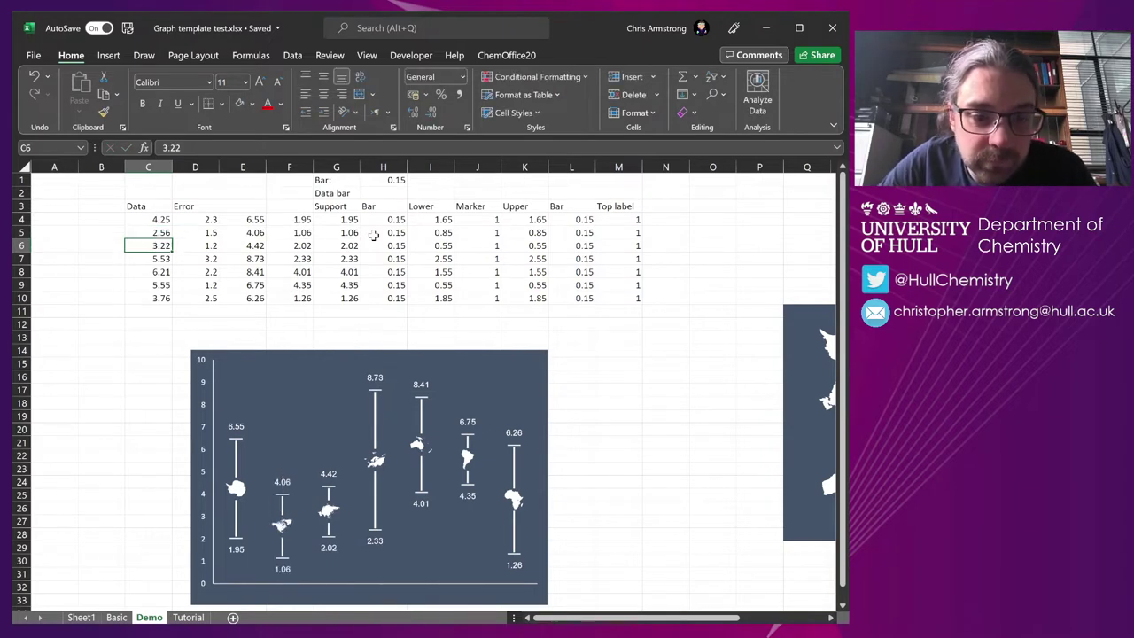
# On the Tutorial sheet, review the Data and Error values and the Support-to-Top label helper headings.
pyautogui.click(189, 617)
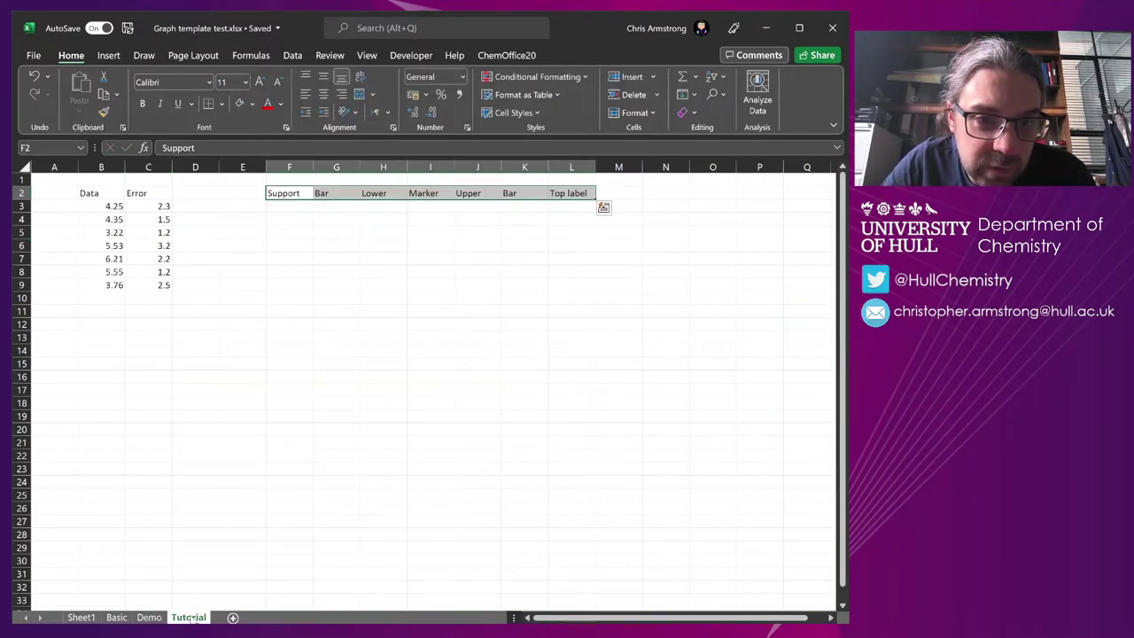
pyautogui.click(289, 207)
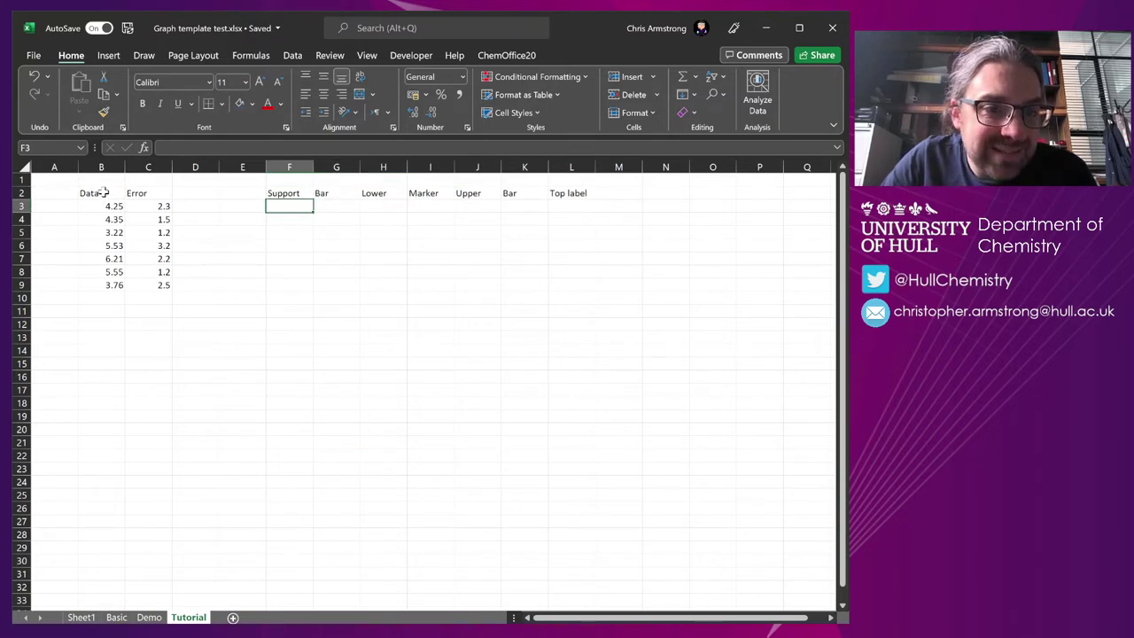
pyautogui.moveTo(93, 193); pyautogui.dragTo(167, 282)
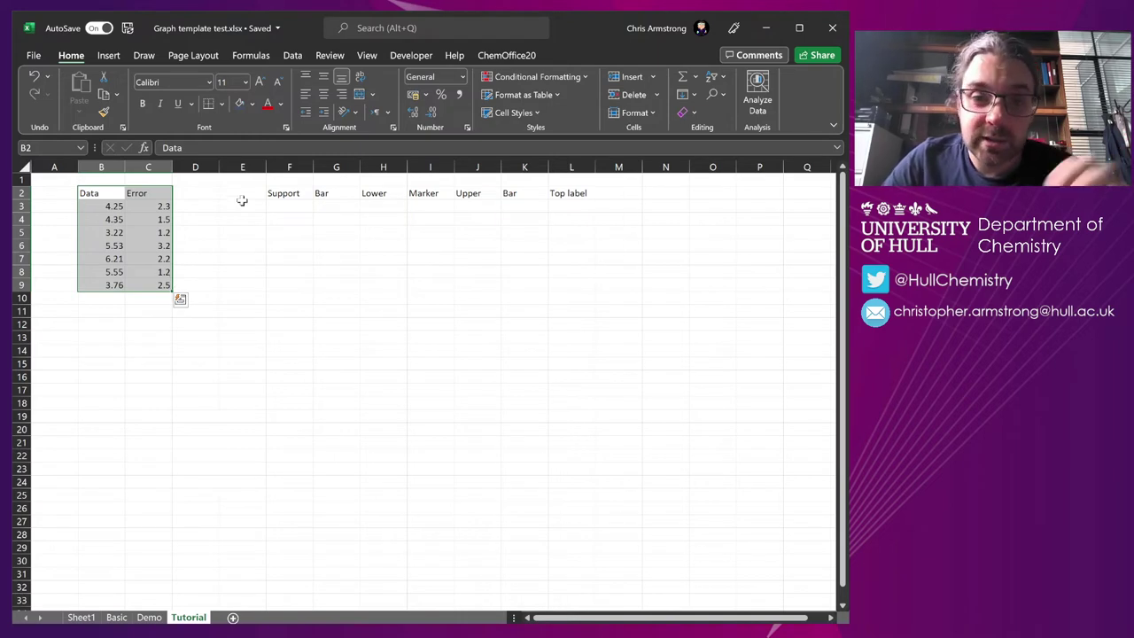
pyautogui.moveTo(275, 194); pyautogui.dragTo(594, 194)
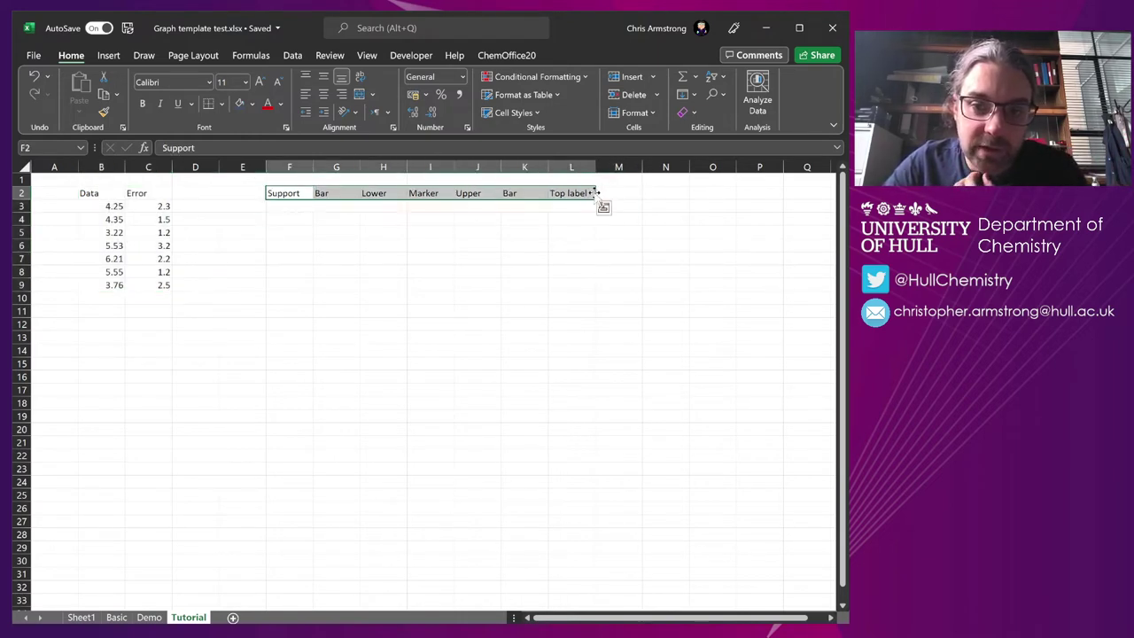
# Enter the Support formula =B3-C3 in F3, giving 1.95.
pyautogui.click(291, 207)
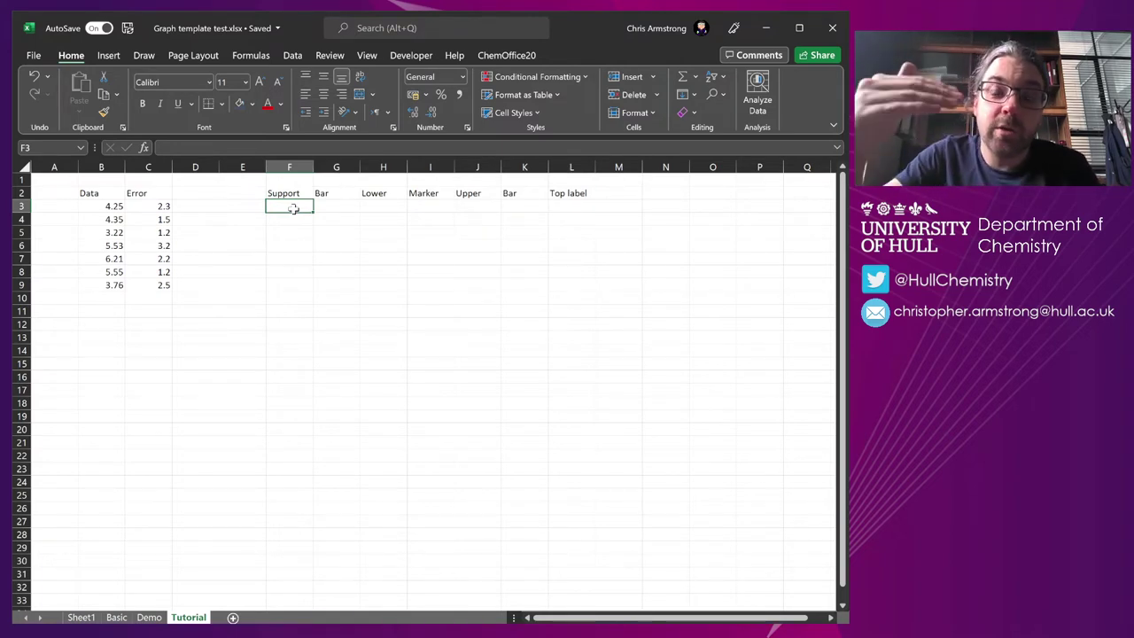
pyautogui.write('=')
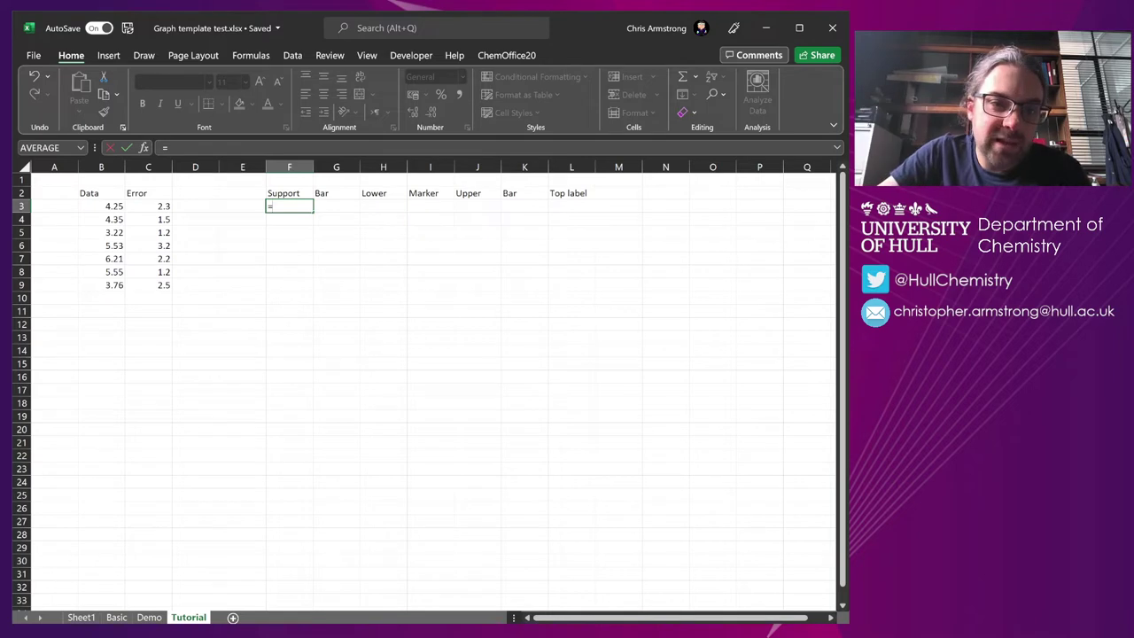
pyautogui.press('Left')
pyautogui.press('Left')
pyautogui.press('Left')
pyautogui.press('Left')
pyautogui.write('-')
pyautogui.press('Left')
pyautogui.press('Left')
pyautogui.press('Left')
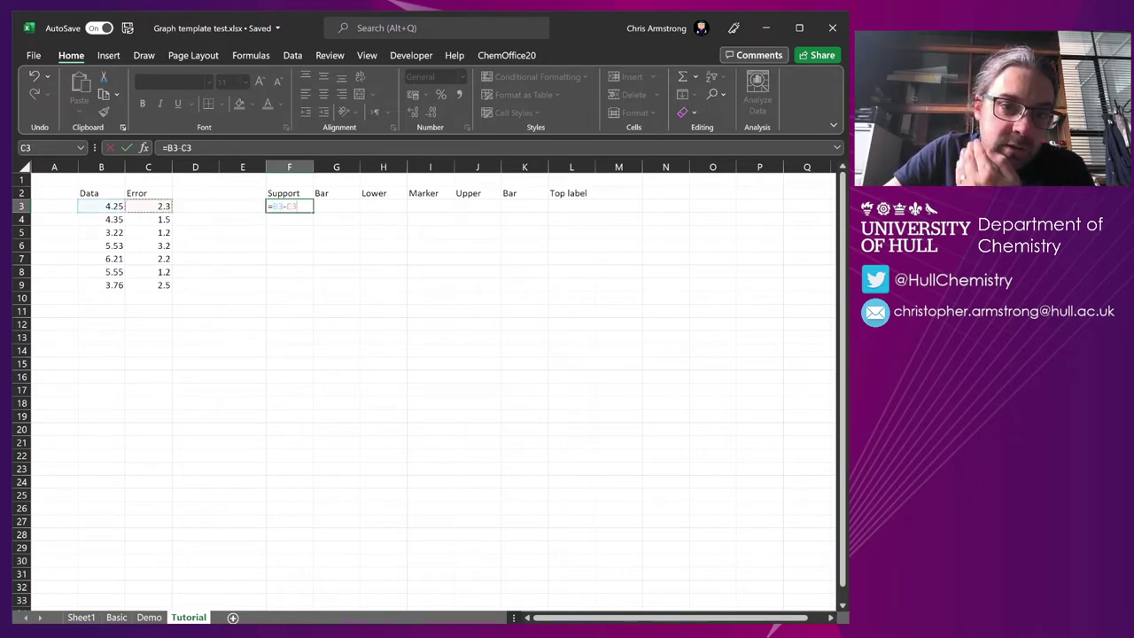
pyautogui.press('Tab')
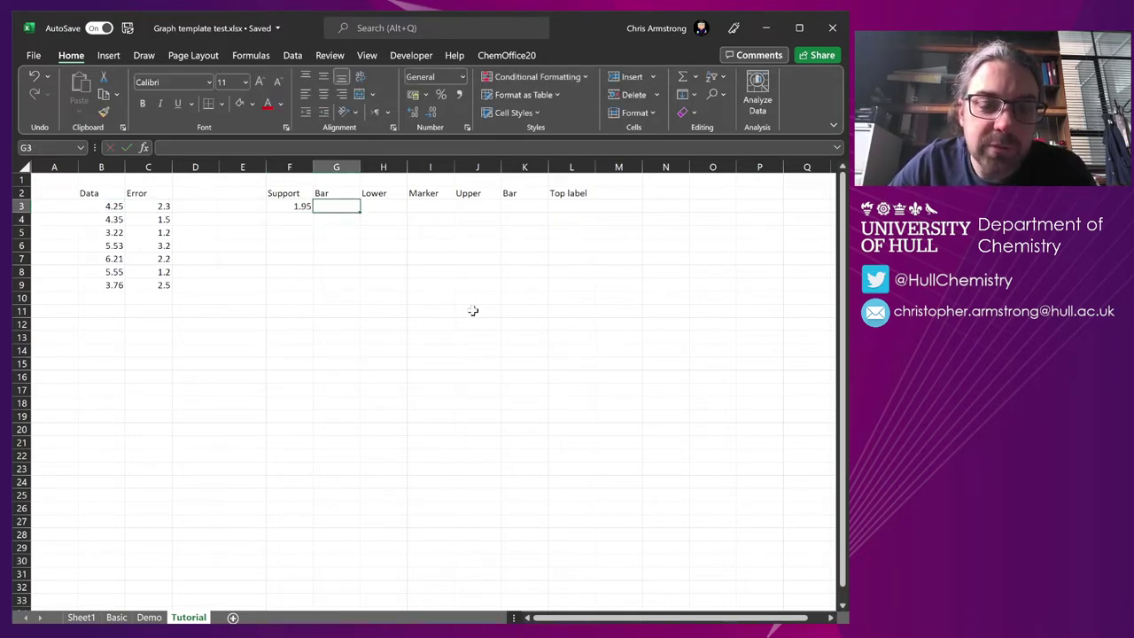
# Enter 0.2 in both Bar cells, G3 and K3.
pyautogui.write('0')
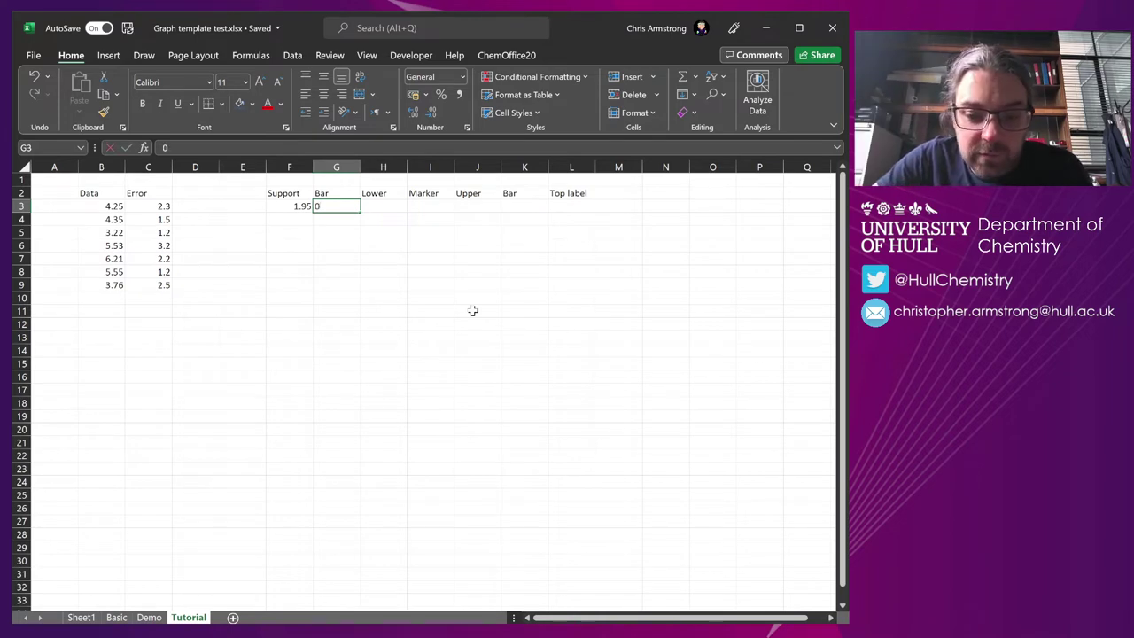
pyautogui.write('.2')
pyautogui.press('Return')
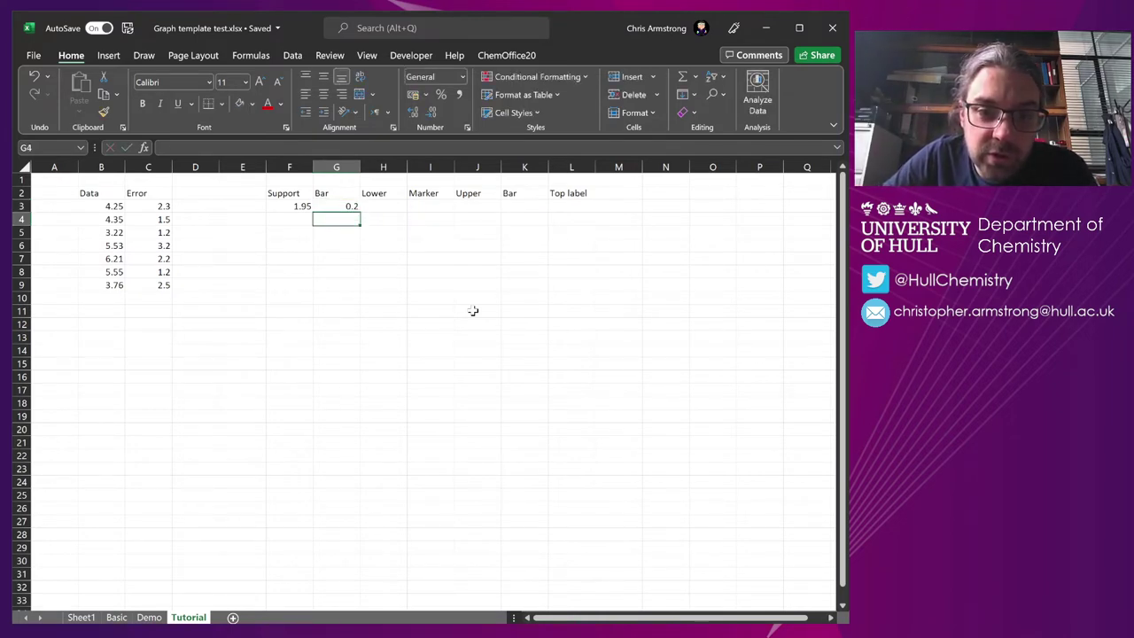
pyautogui.press('Right')
pyautogui.press('Up')
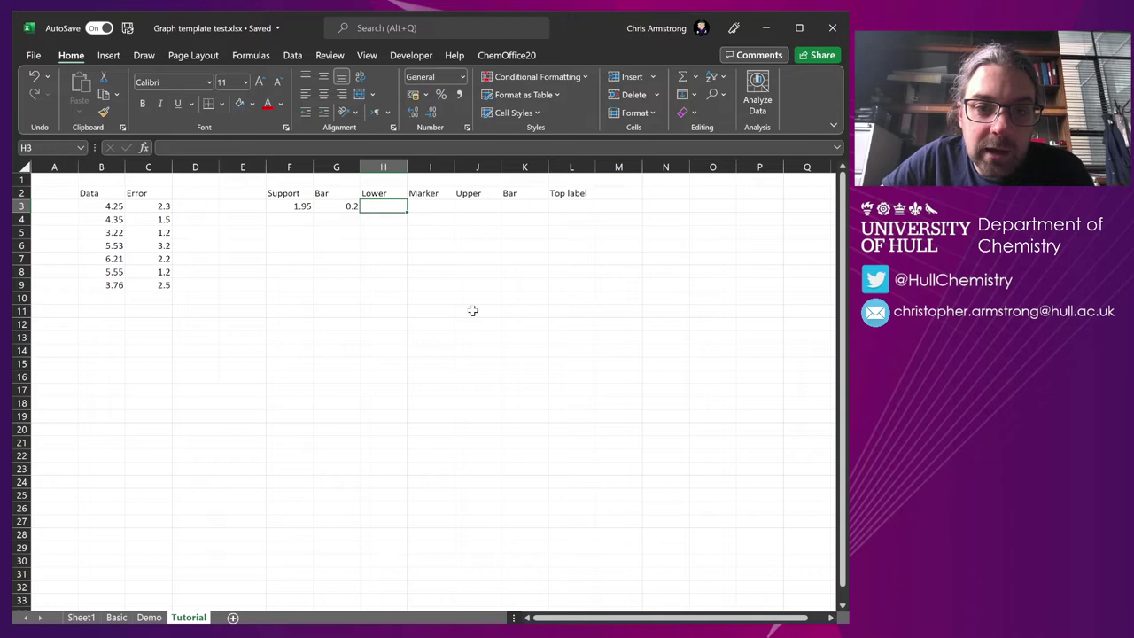
pyautogui.press('Right')
pyautogui.press('Right')
pyautogui.press('Right')
pyautogui.write('0.2')
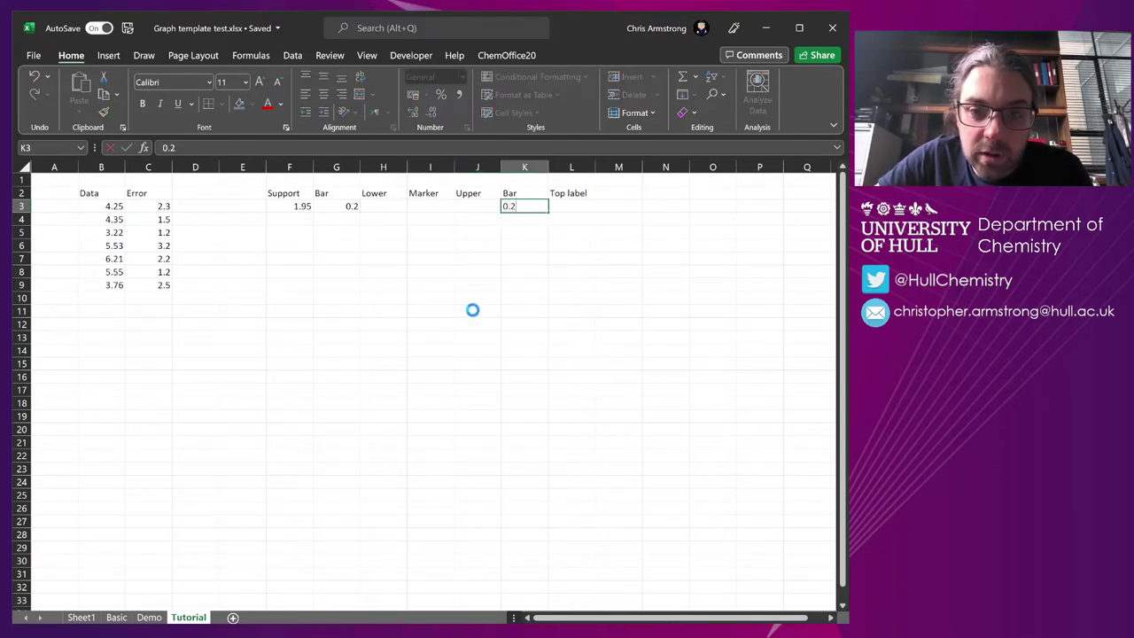
pyautogui.press('Left')
pyautogui.press('Left')
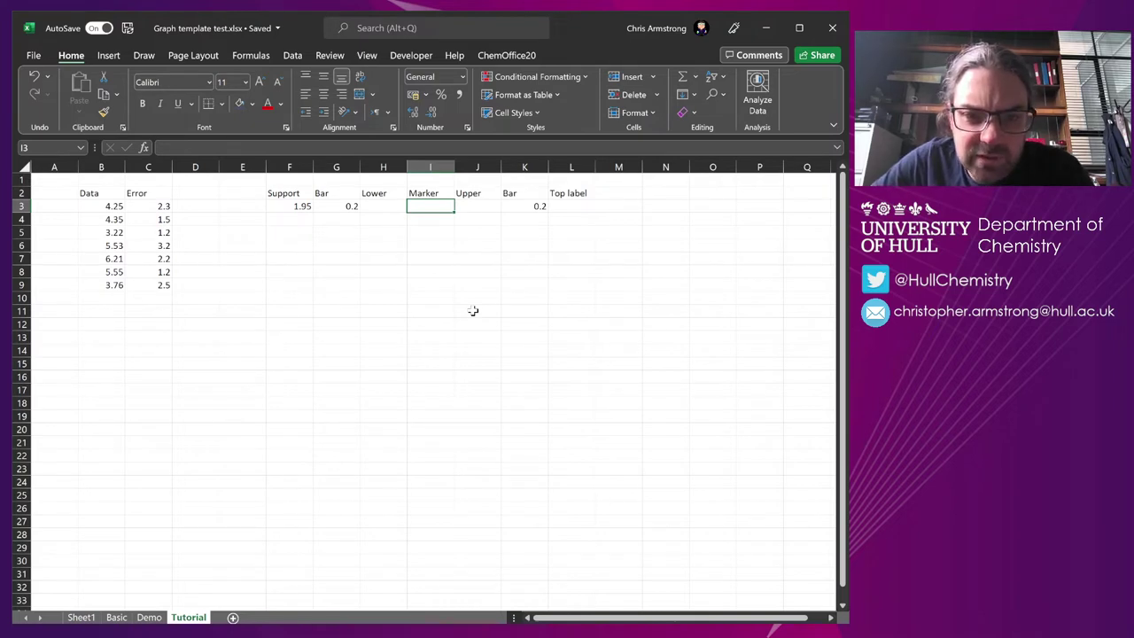
# Enter 1 in the Marker cell I3 and the Top label cell L3.
pyautogui.write('1')
pyautogui.press('Return')
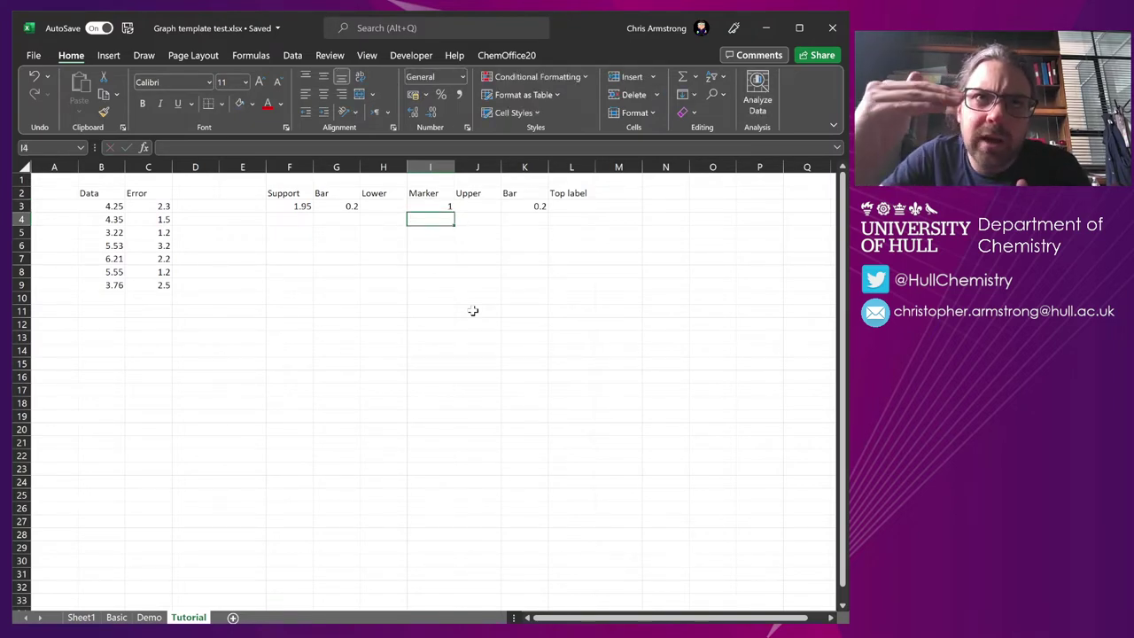
pyautogui.press('Right')
pyautogui.press('Right')
pyautogui.press('Right')
pyautogui.press('Up')
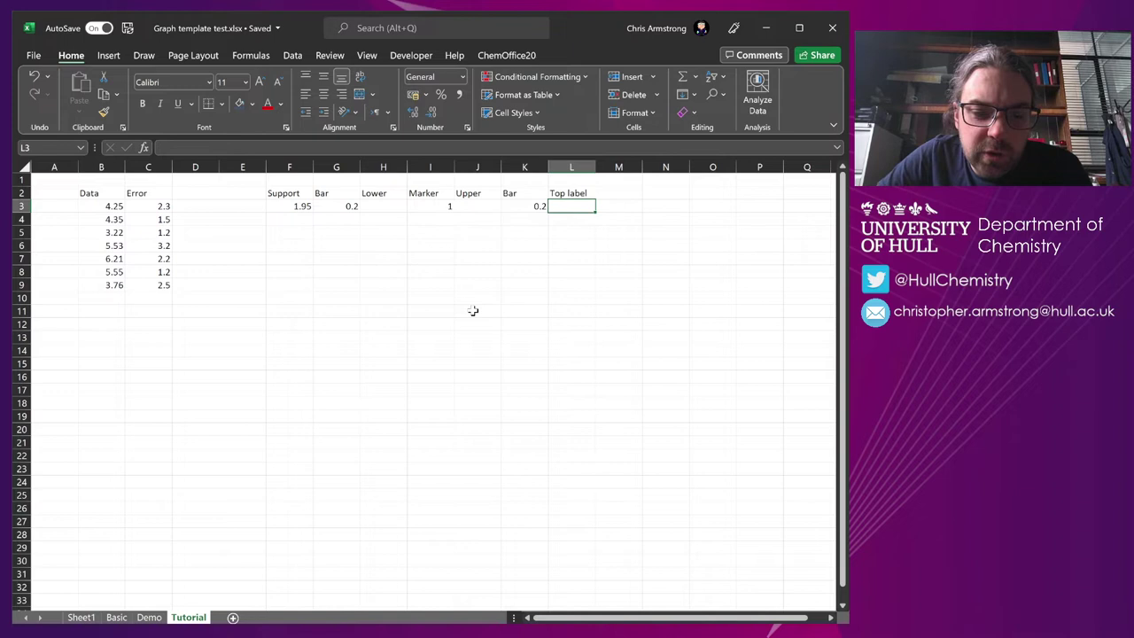
pyautogui.write('1')
pyautogui.press('Return')
pyautogui.press('Left')
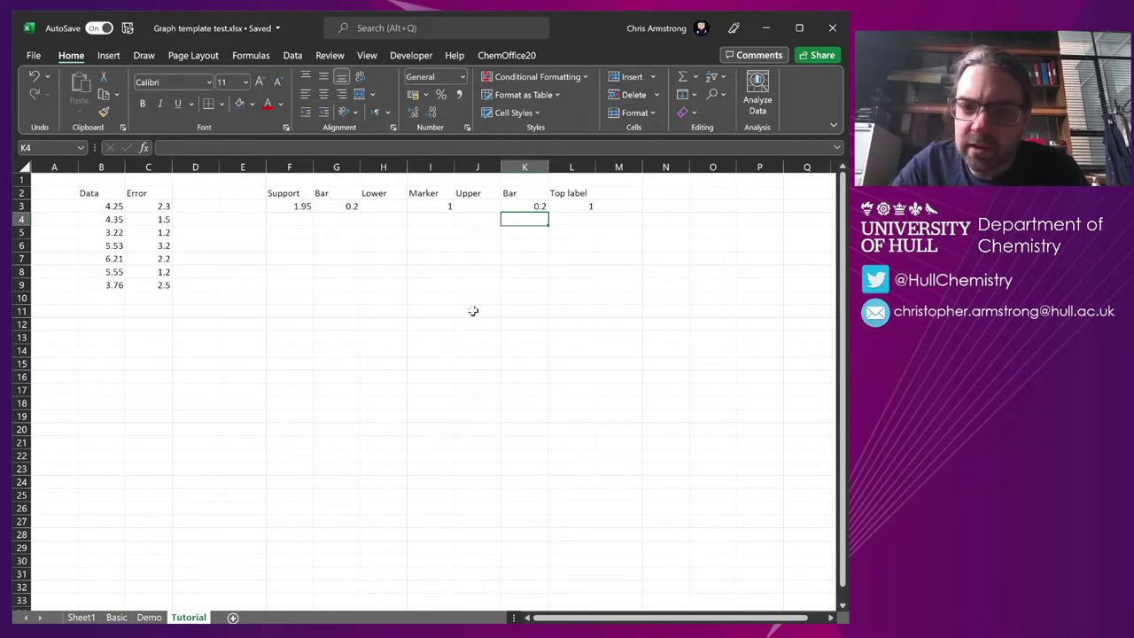
pyautogui.click(590, 208)
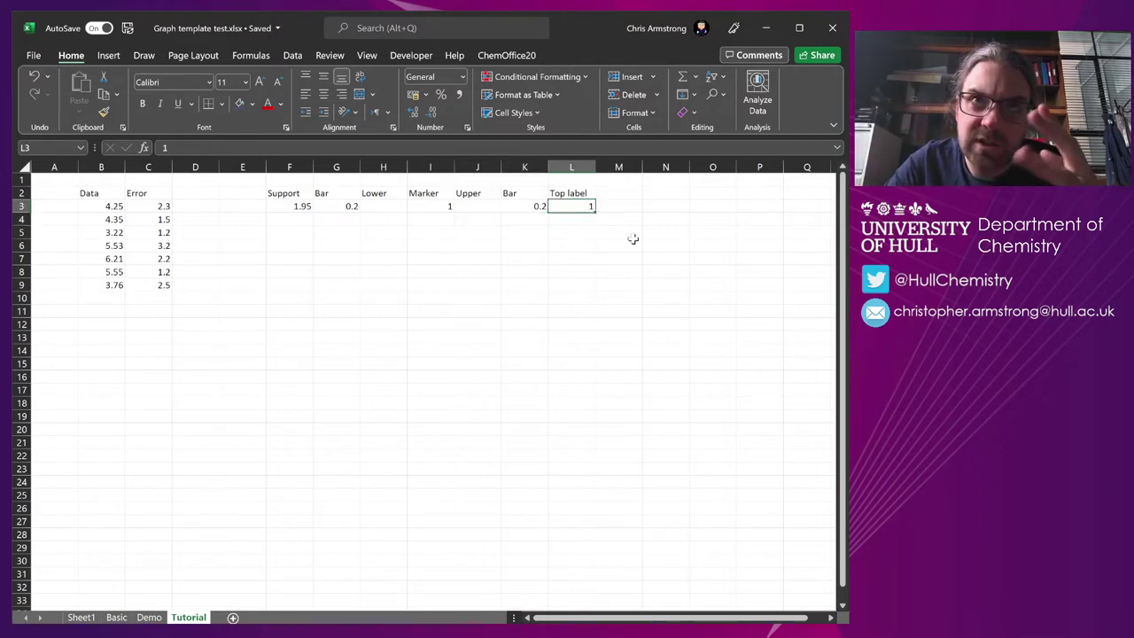
# Build the Lower formula in H3 from the Error, Bar and Marker values, giving 1.6.
pyautogui.click(385, 208)
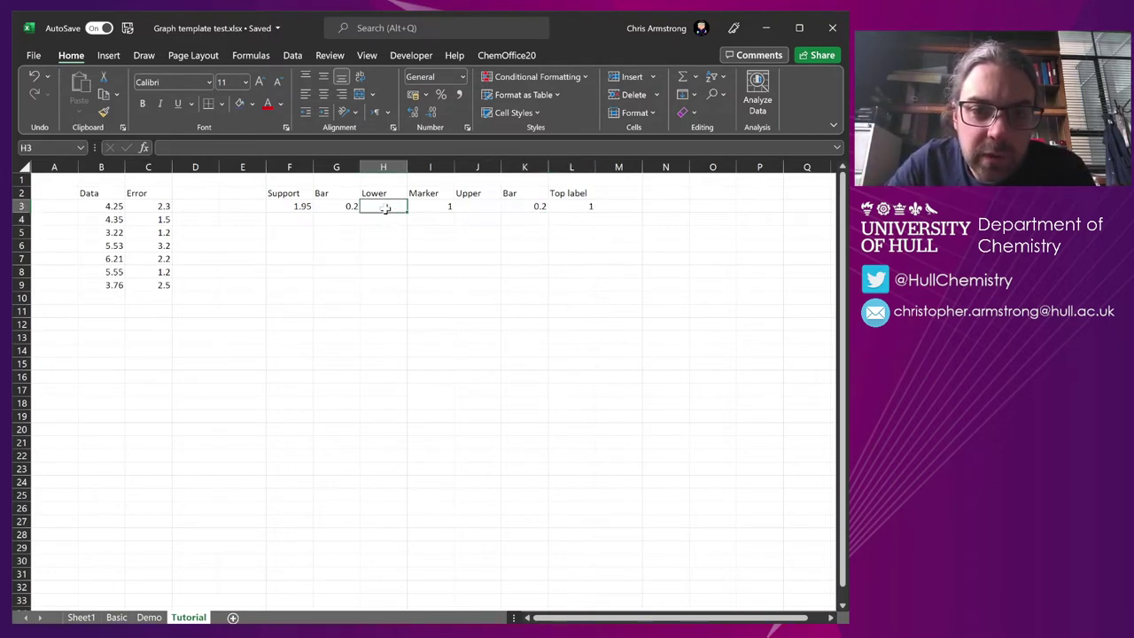
pyautogui.click(488, 207)
pyautogui.click(375, 208)
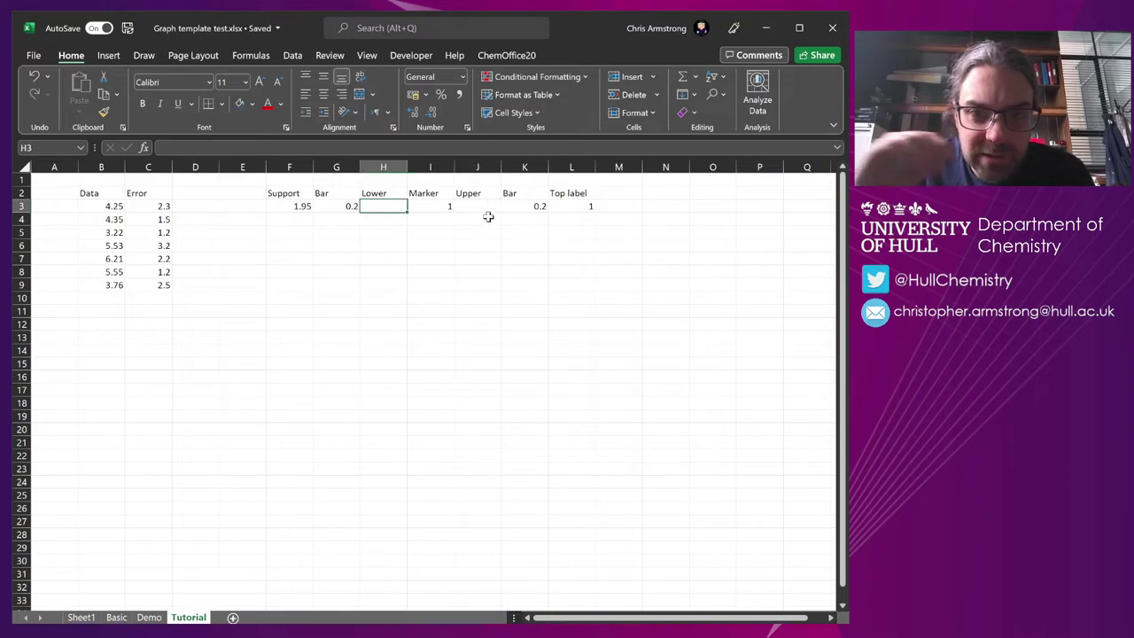
pyautogui.write('=')
pyautogui.press('Left')
pyautogui.press('Left')
pyautogui.press('Left')
pyautogui.press('Left')
pyautogui.press('Left')
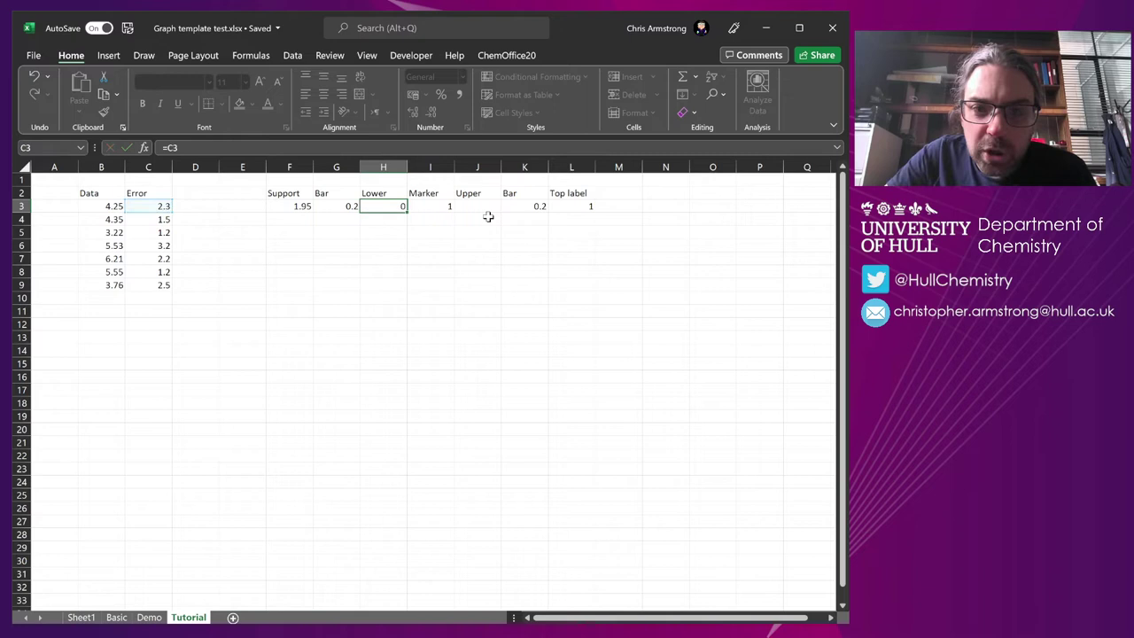
pyautogui.hotkey('ctrl', 'Return')
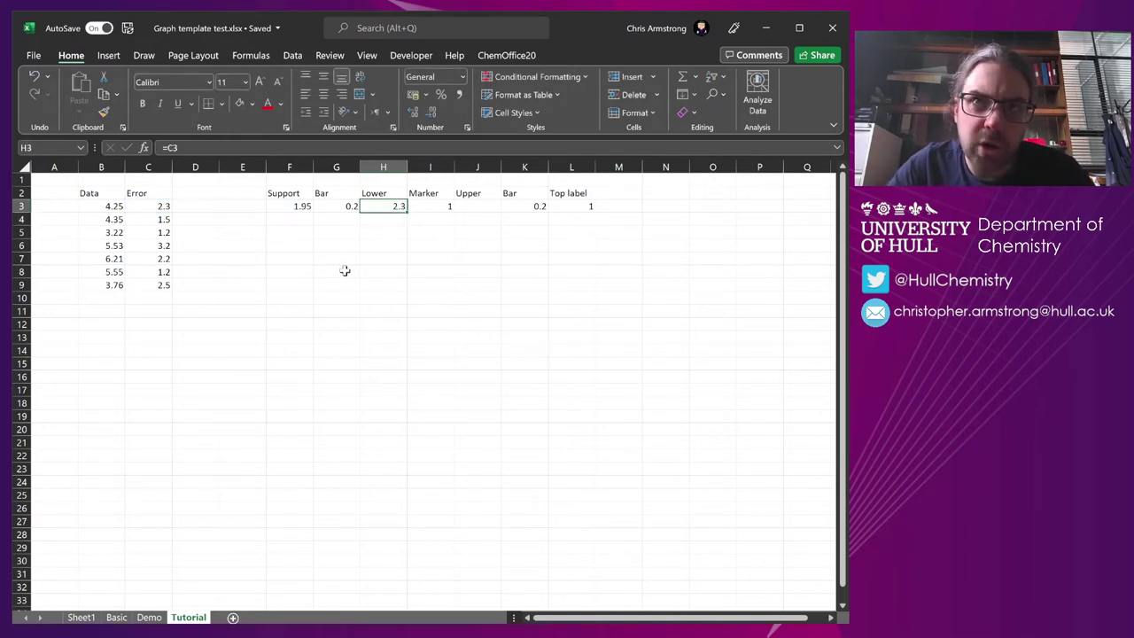
pyautogui.press('F2')
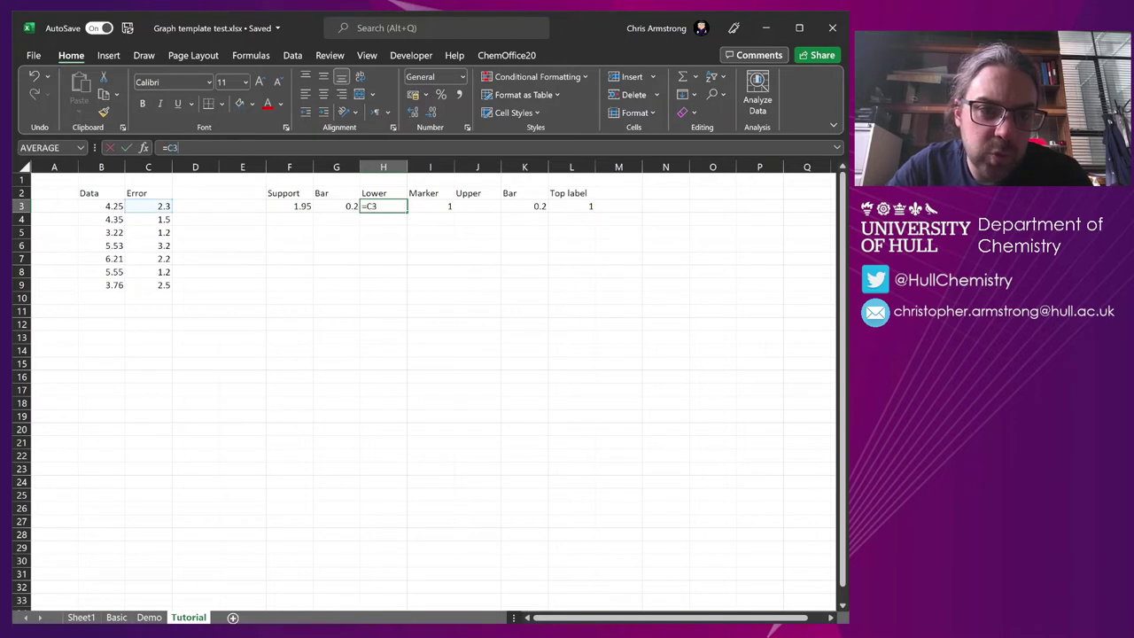
pyautogui.write('-')
pyautogui.click(341, 206)
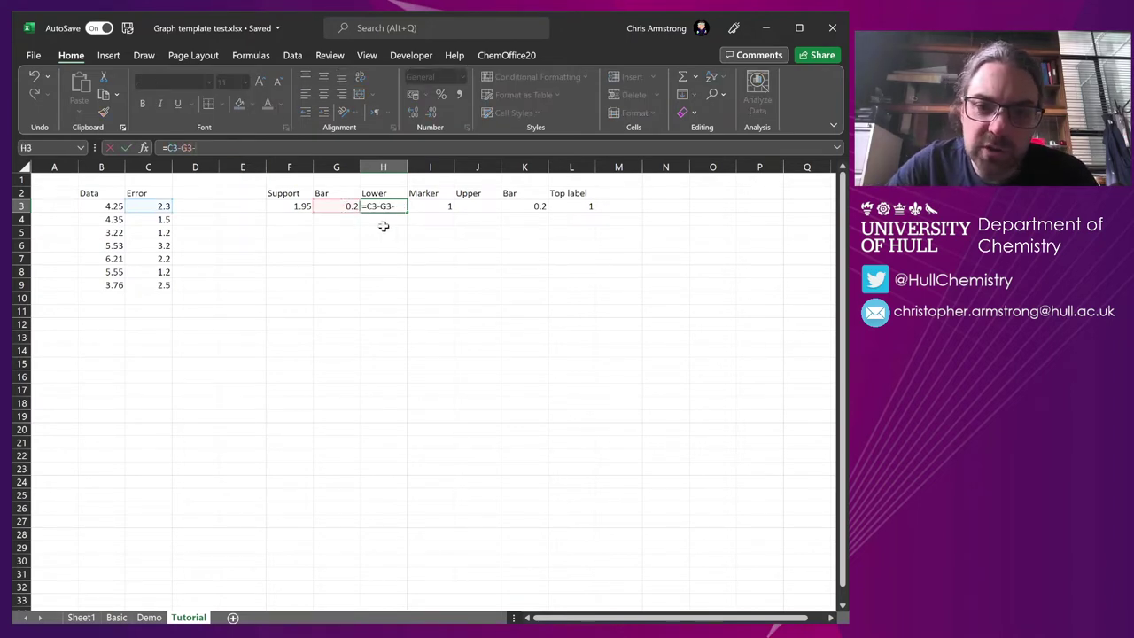
pyautogui.click(447, 206)
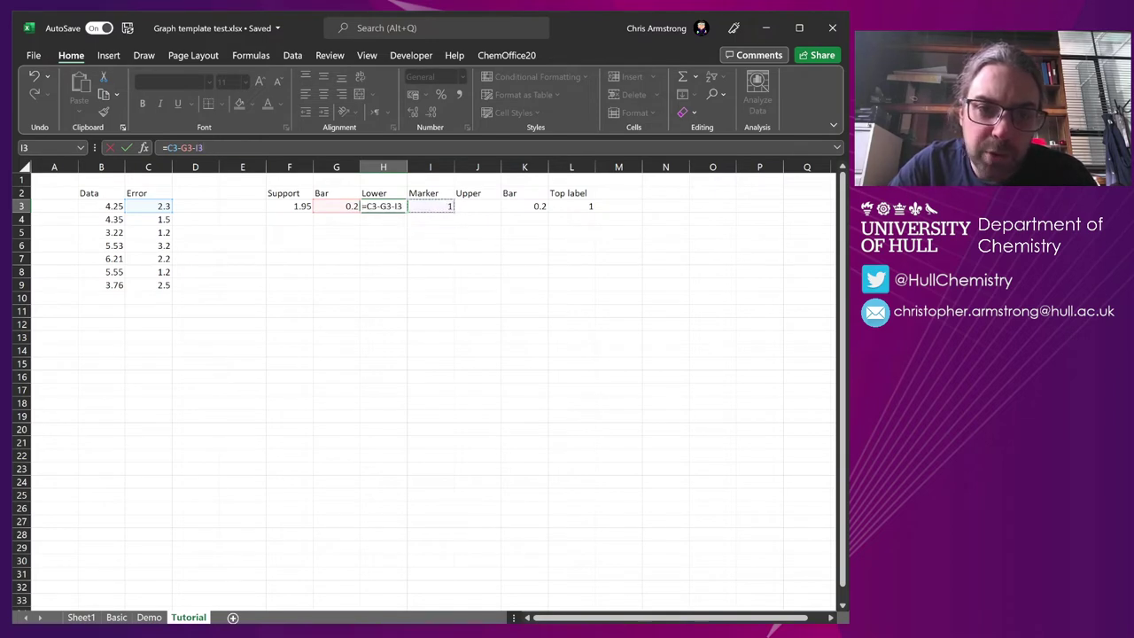
pyautogui.write('/5')
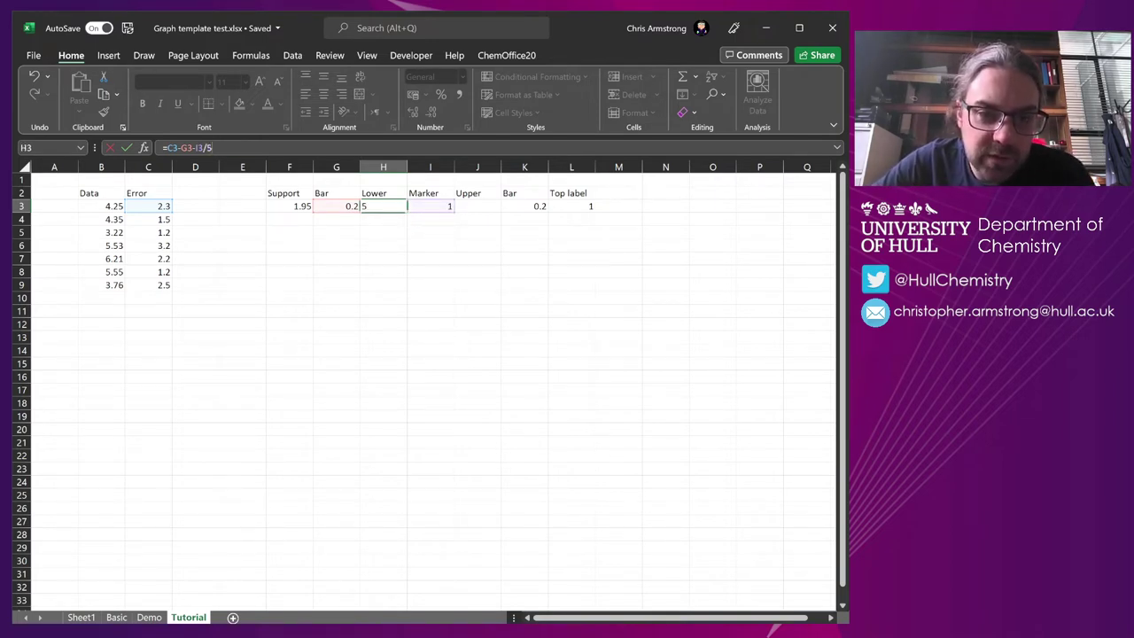
pyautogui.press('Return')
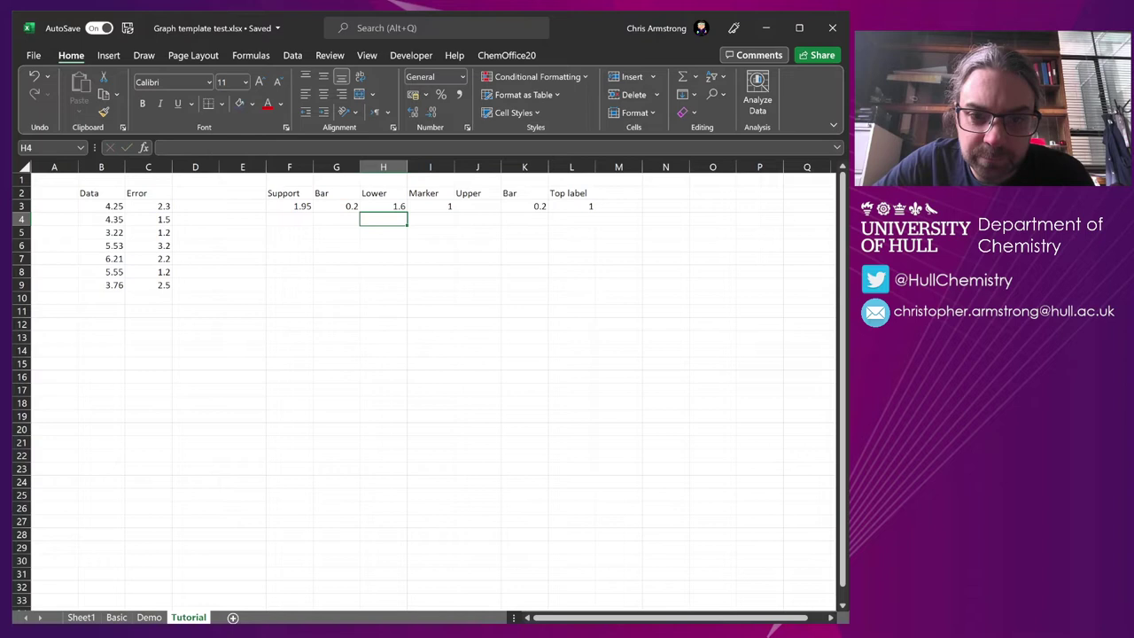
# Enter the Upper formula =C3-K3-I3/2 in J3.
pyautogui.press('Right')
pyautogui.press('Up')
pyautogui.press('Right')
pyautogui.write('=')
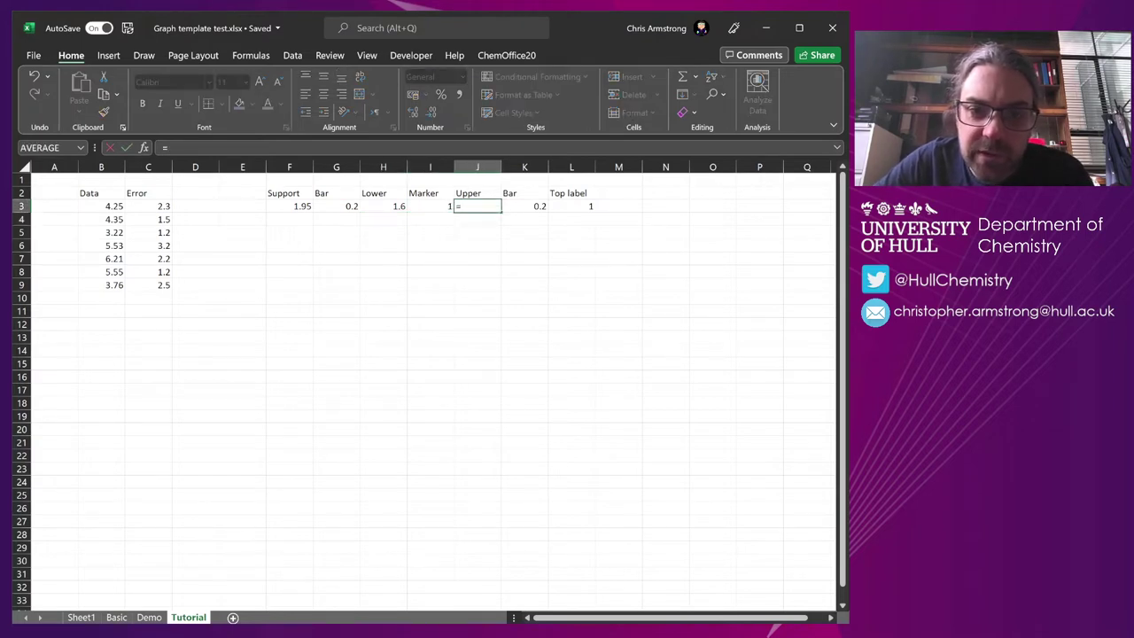
pyautogui.press('Left')
pyautogui.press('Left')
pyautogui.press('Left')
pyautogui.press('Left')
pyautogui.press('Left')
pyautogui.press('Left')
pyautogui.press('Left')
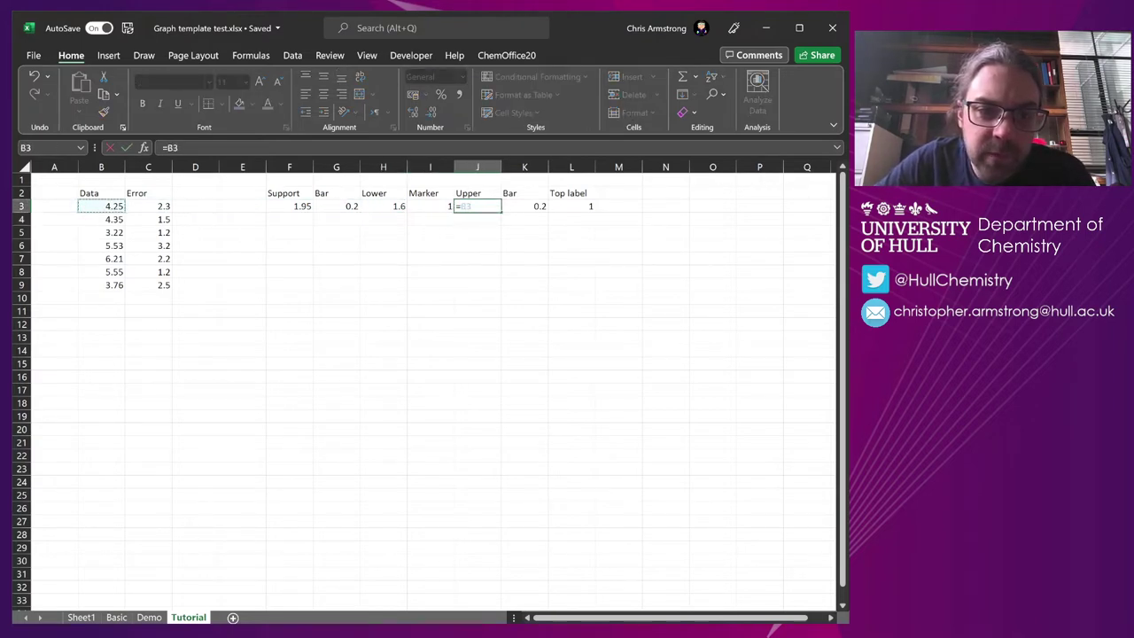
pyautogui.write('-')
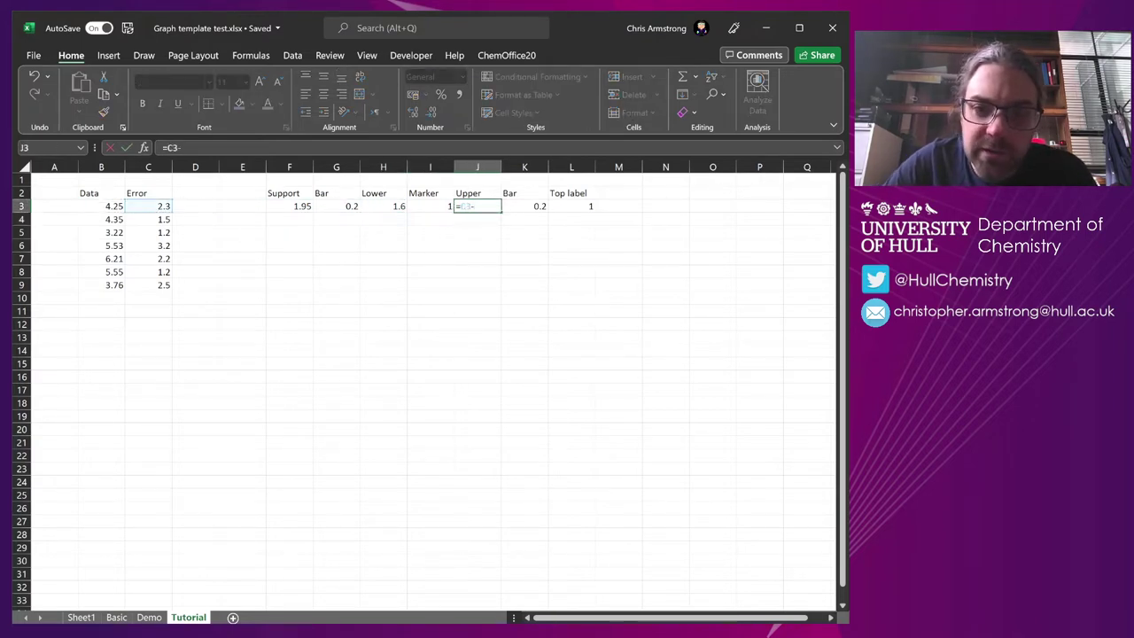
pyautogui.click(531, 206)
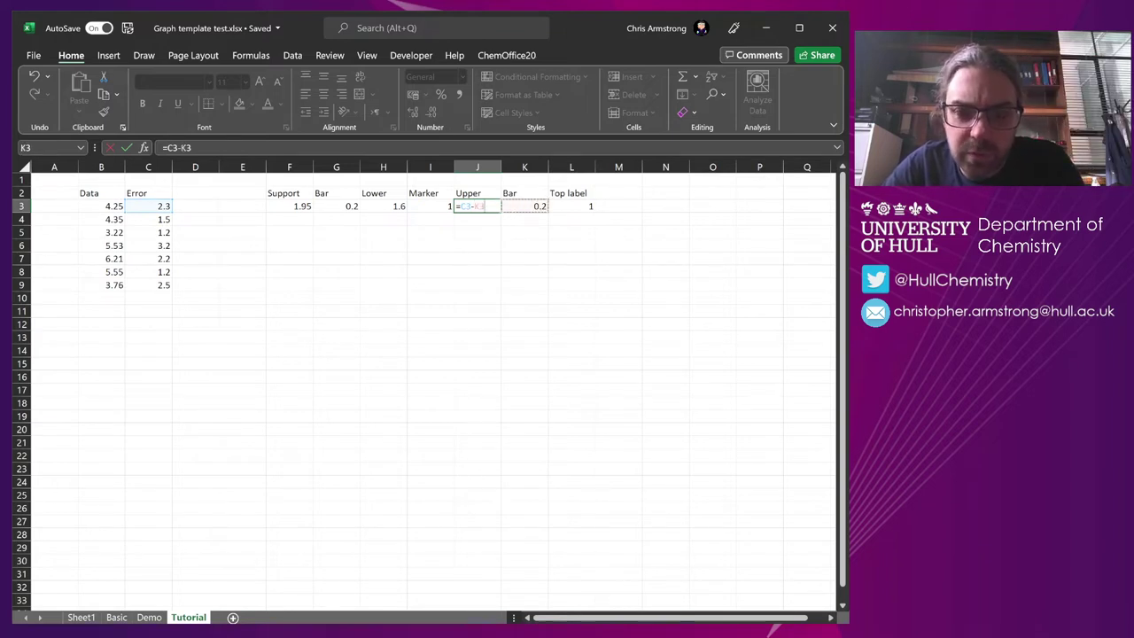
pyautogui.write('-')
pyautogui.click(436, 205)
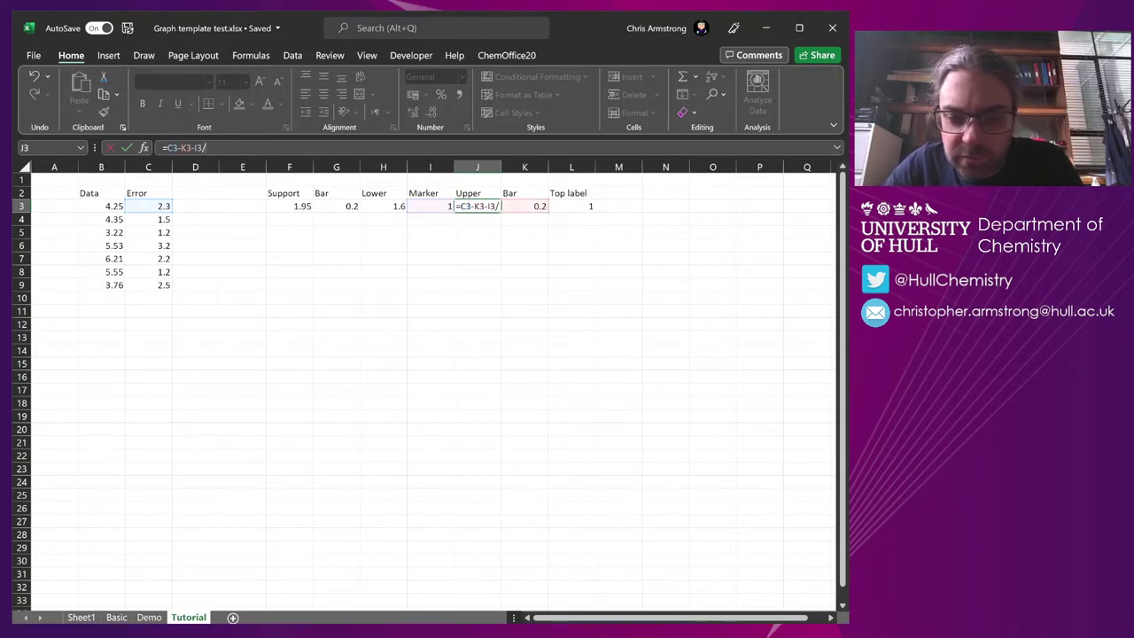
pyautogui.write('/2')
pyautogui.press('Return')
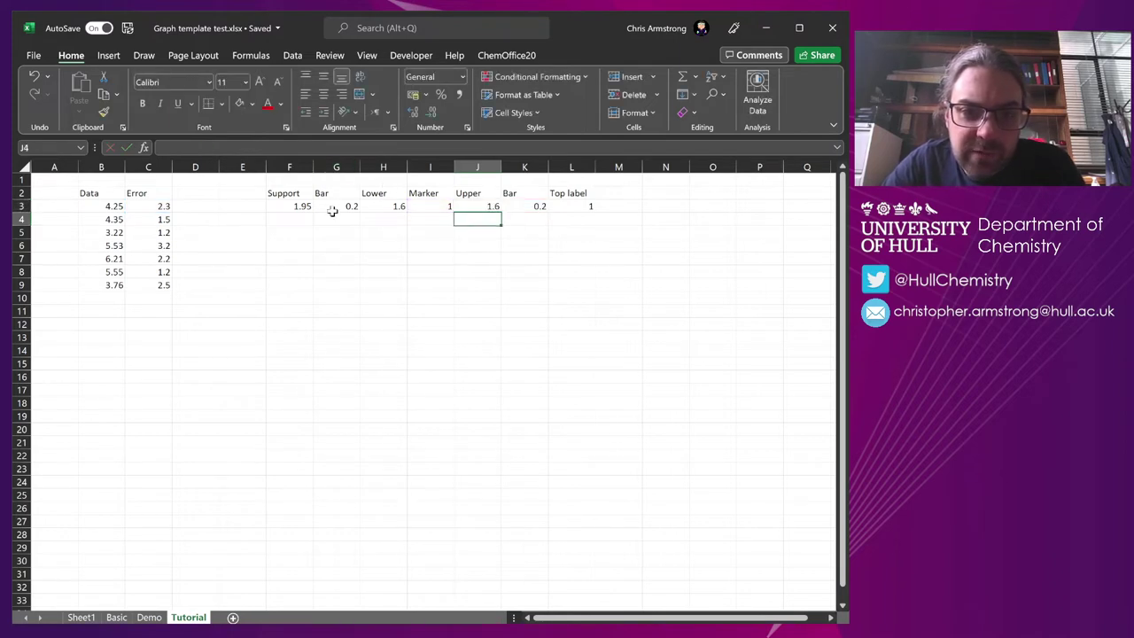
# Check the values against B3 and C3, then select the helper row F3:L3 for charting.
pyautogui.moveTo(330, 205); pyautogui.dragTo(547, 206)
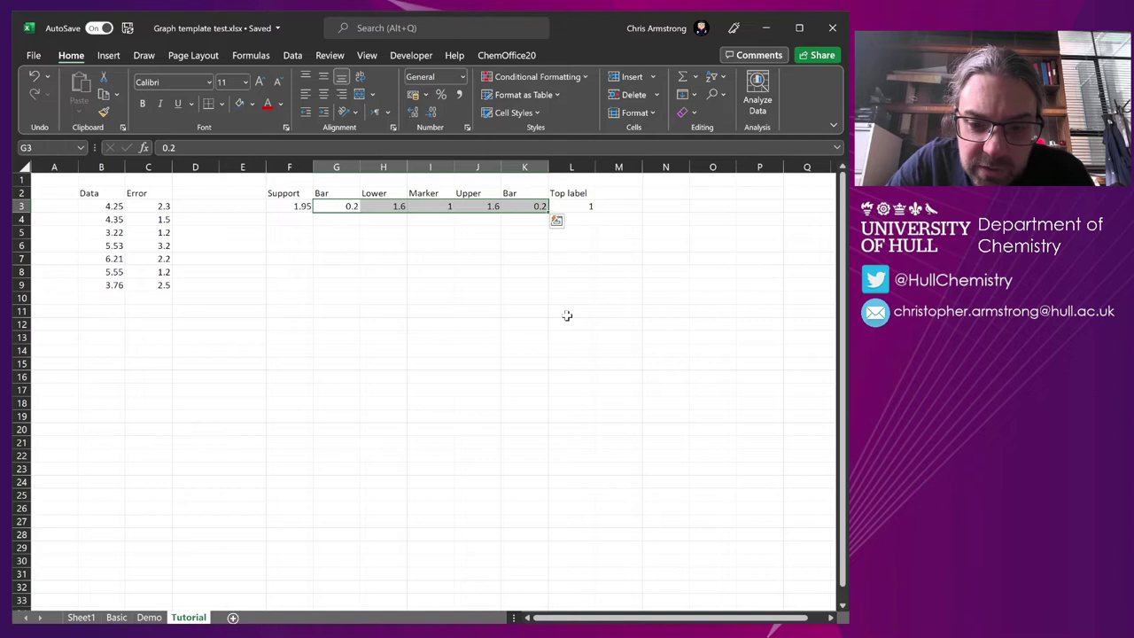
pyautogui.click(164, 206)
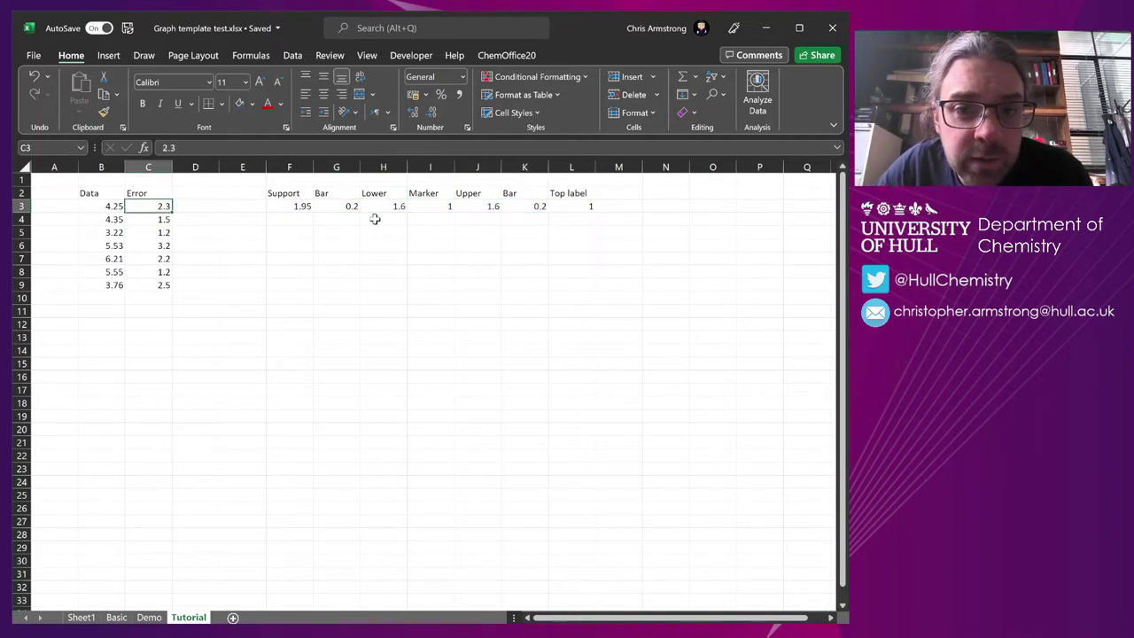
pyautogui.moveTo(285, 206); pyautogui.dragTo(432, 207)
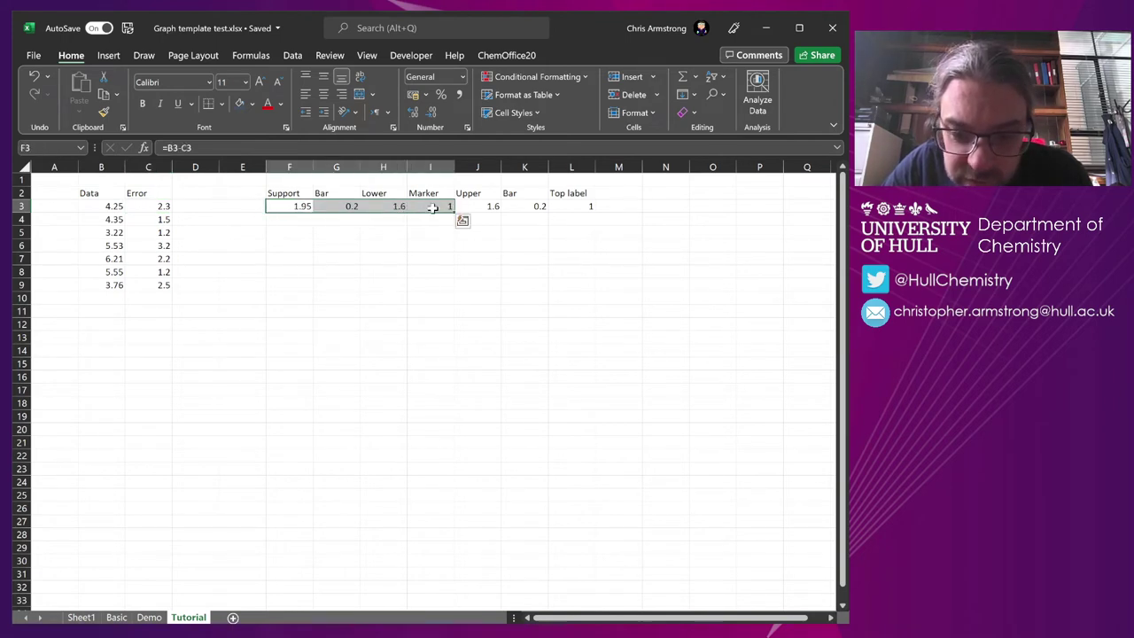
pyautogui.click(100, 208)
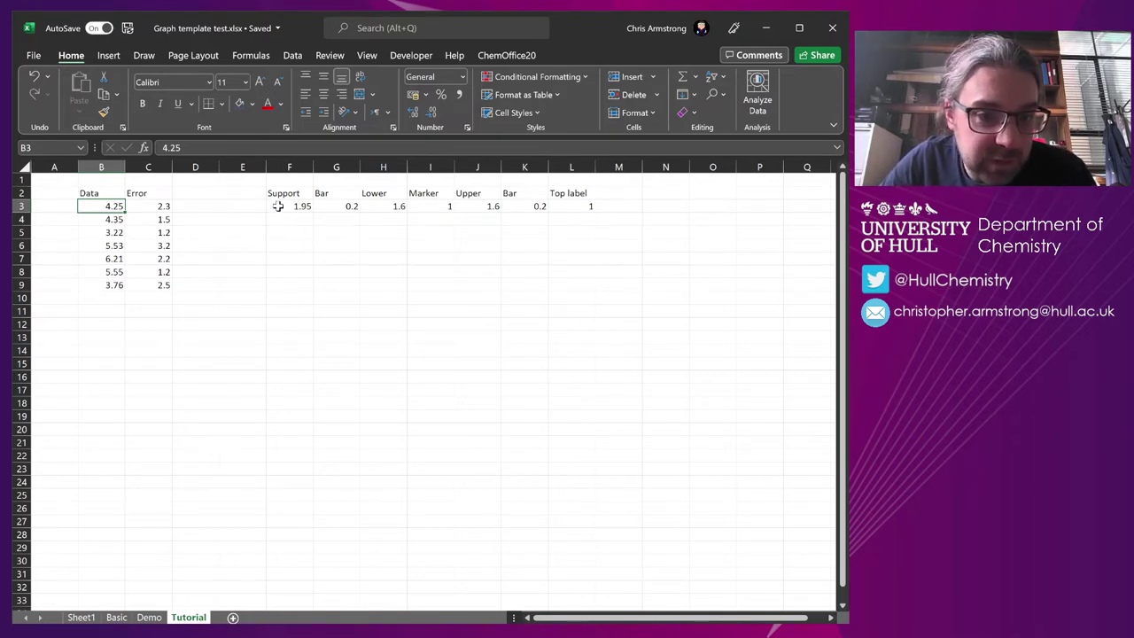
pyautogui.moveTo(277, 205); pyautogui.dragTo(587, 205)
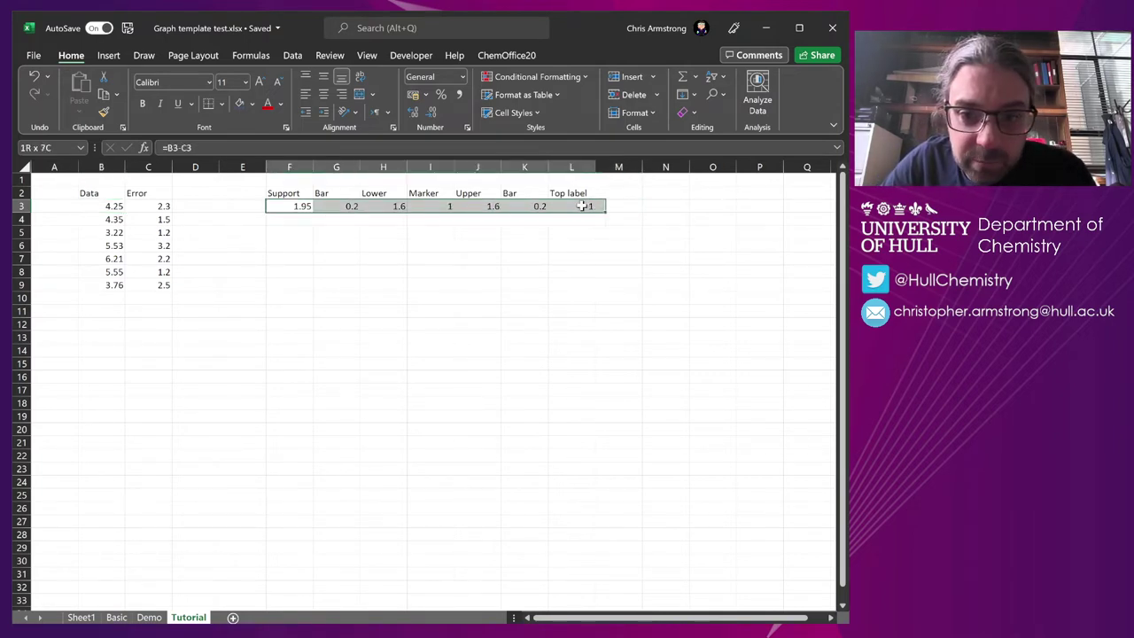
# Insert a column chart of F3:L3, delete its title, shift it left, and switch row/column.
pyautogui.click(123, 57)
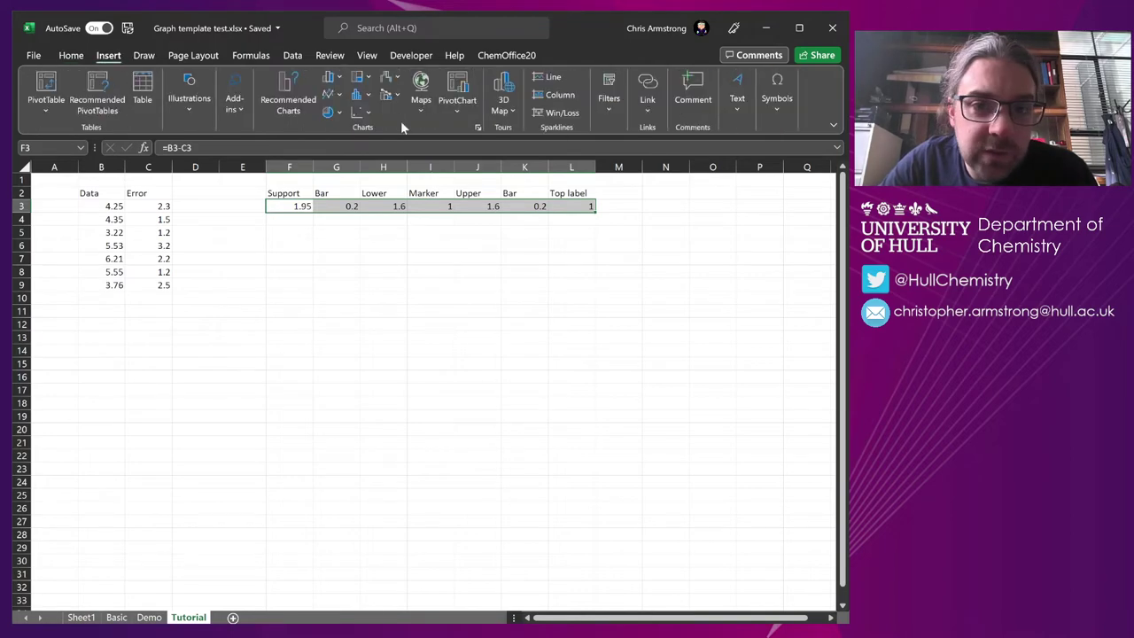
pyautogui.click(330, 78)
pyautogui.click(337, 116)
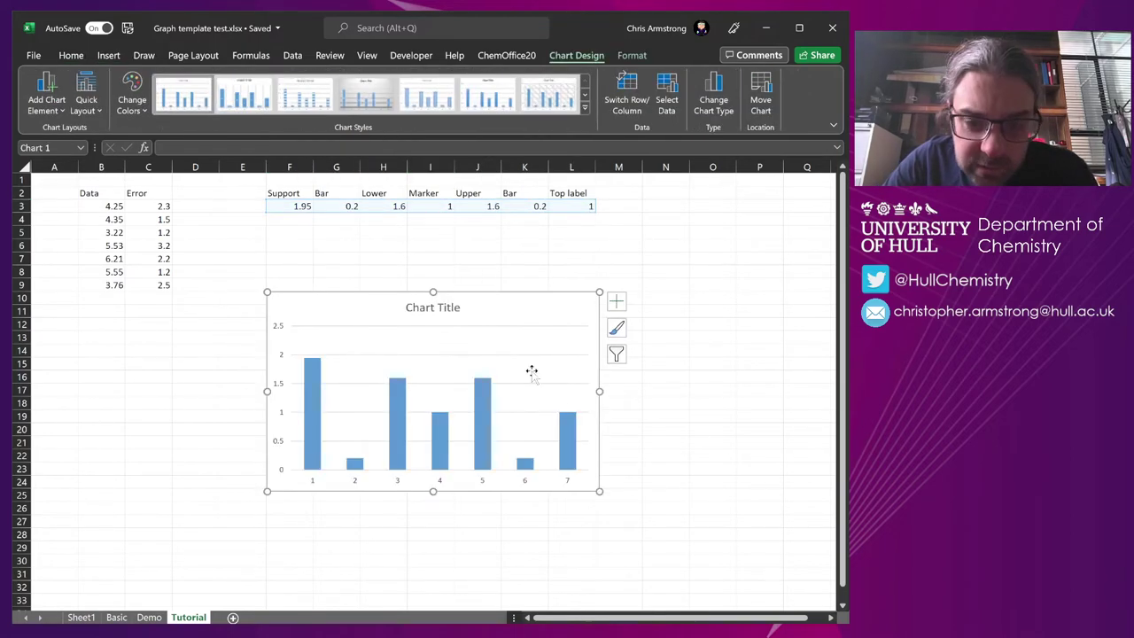
pyautogui.click(443, 309)
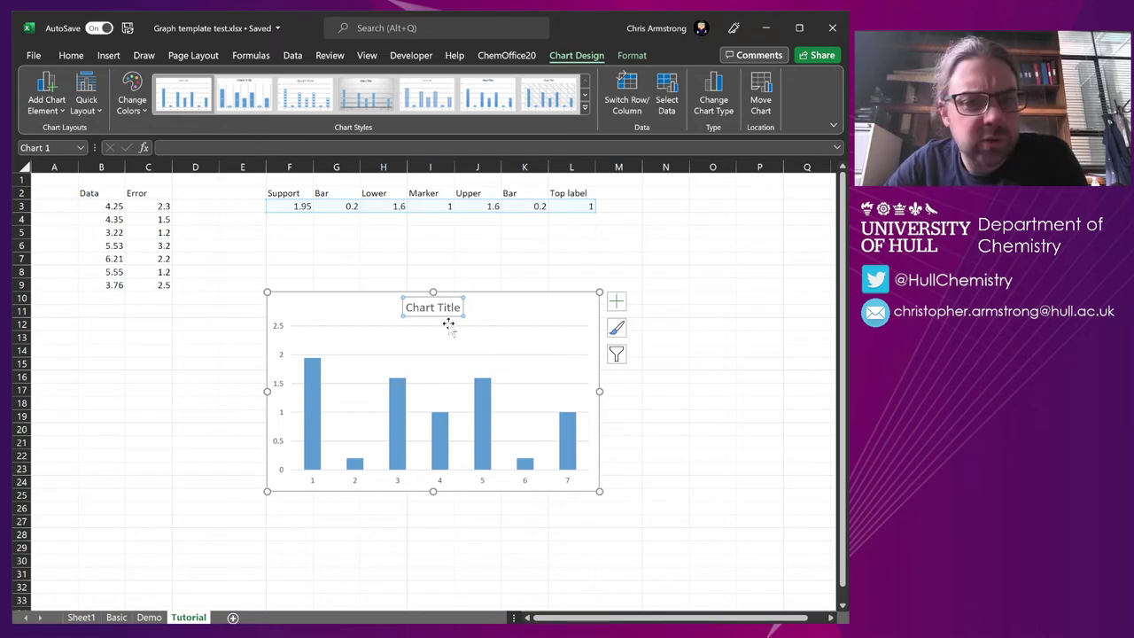
pyautogui.press('Delete')
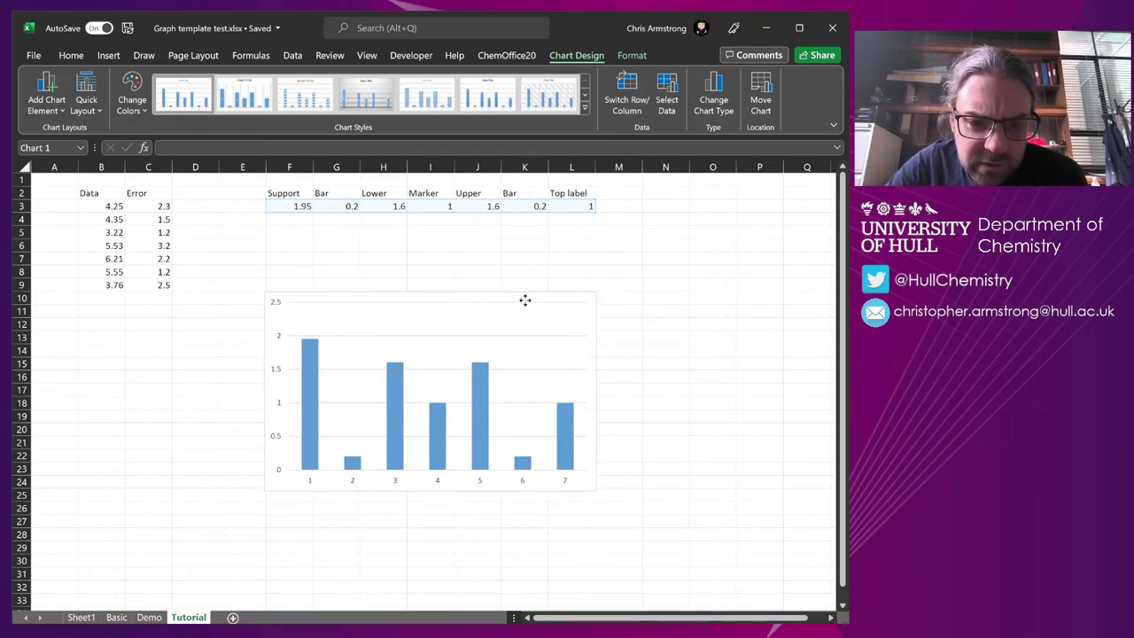
pyautogui.moveTo(525, 300); pyautogui.dragTo(483, 301)
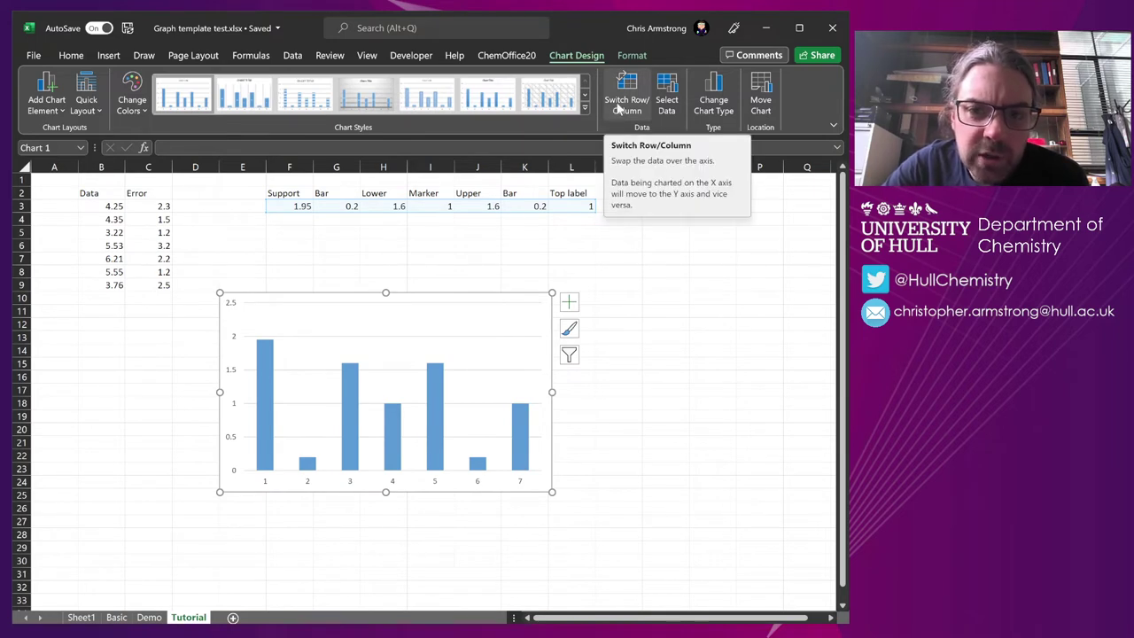
pyautogui.click(620, 106)
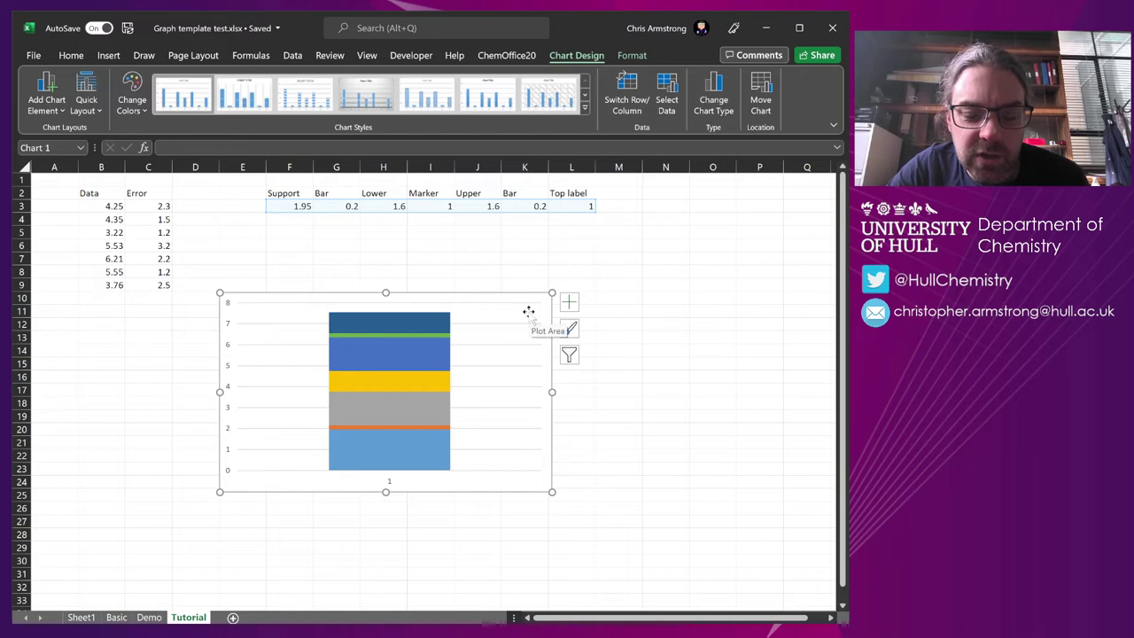
# Identify the stacked series and give the bottom Support segment No Fill.
pyautogui.click(398, 426)
pyautogui.click(403, 335)
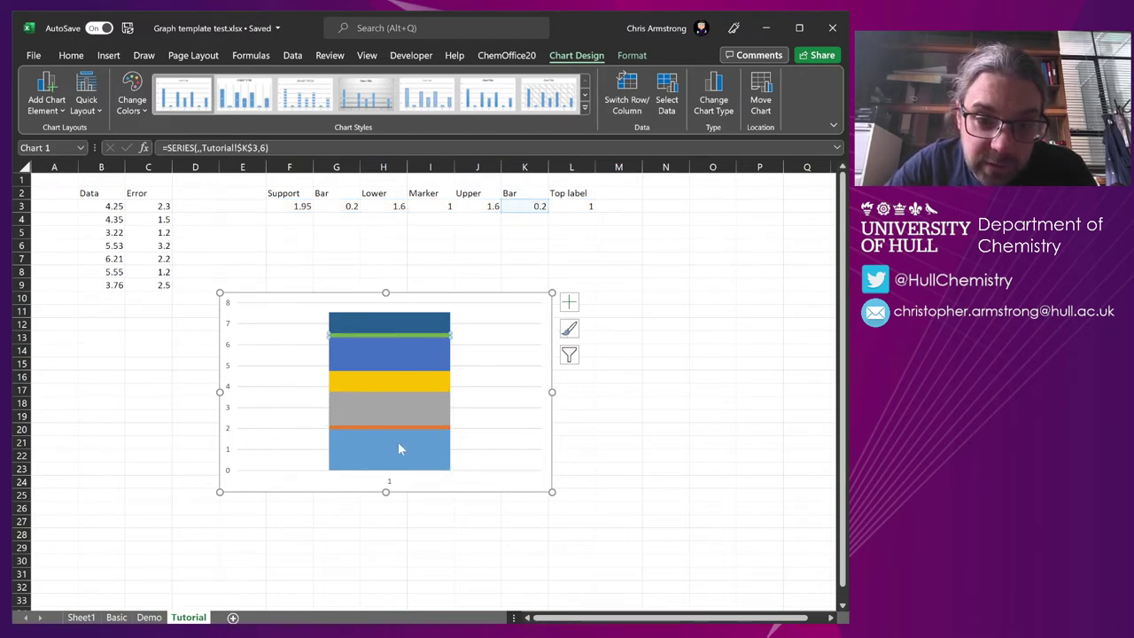
pyautogui.click(406, 430)
pyautogui.click(405, 430)
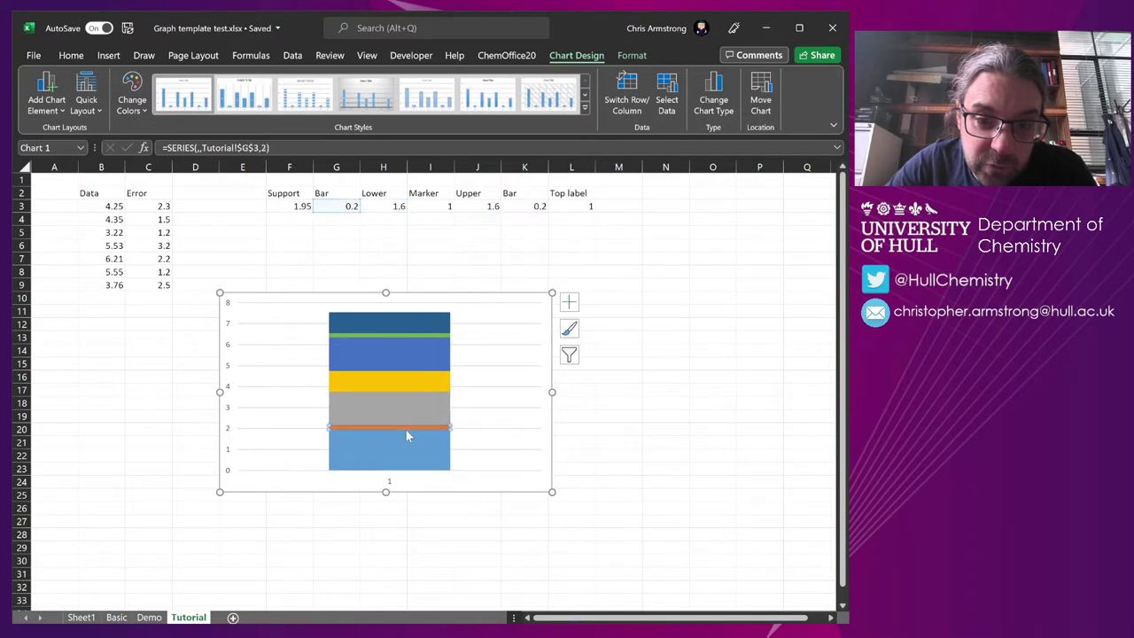
pyautogui.click(406, 414)
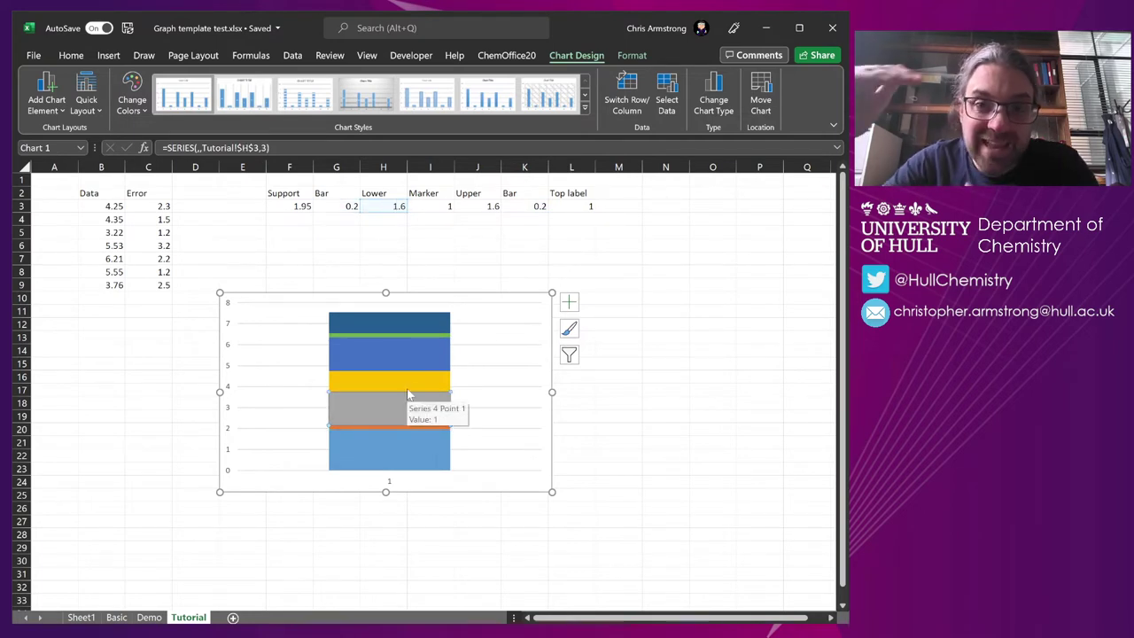
pyautogui.click(375, 357)
pyautogui.click(381, 412)
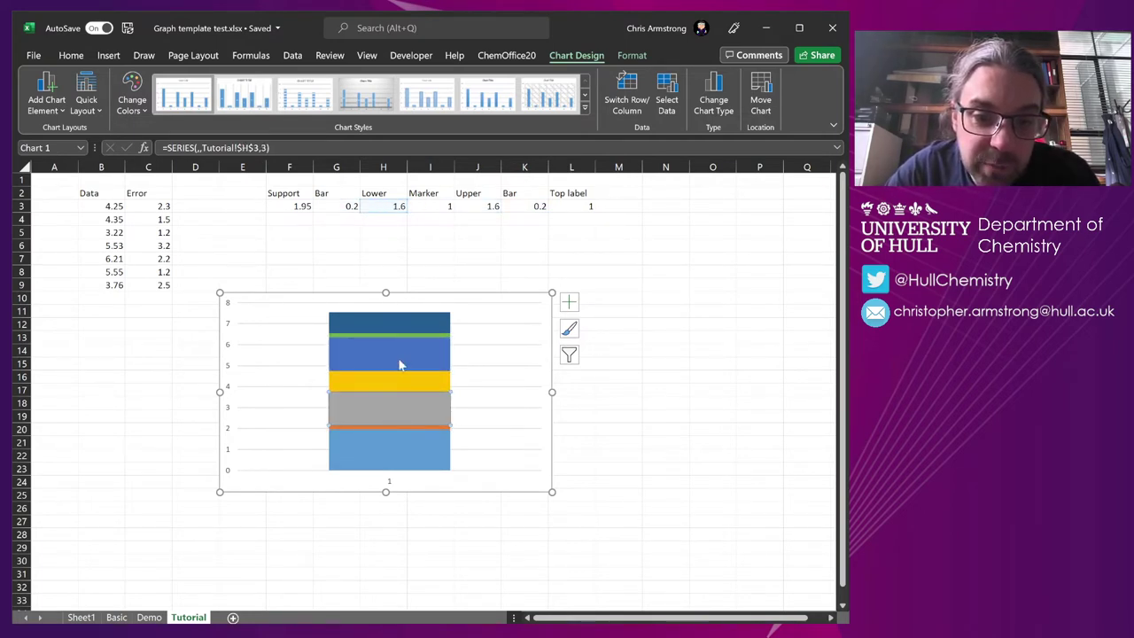
pyautogui.click(390, 412)
pyautogui.click(391, 452)
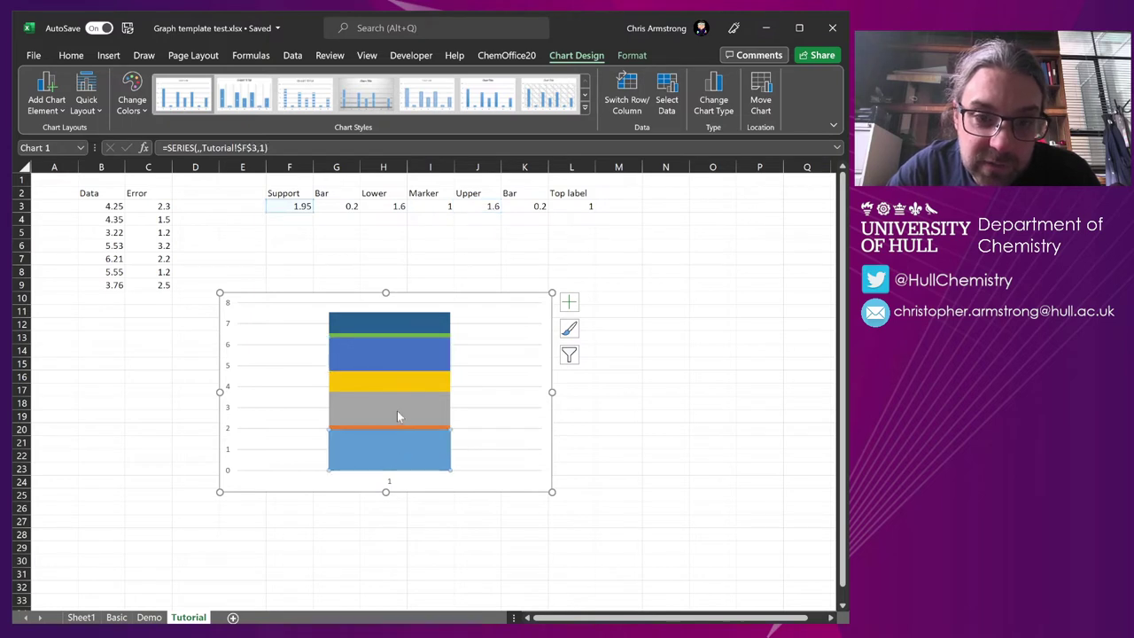
pyautogui.click(632, 56)
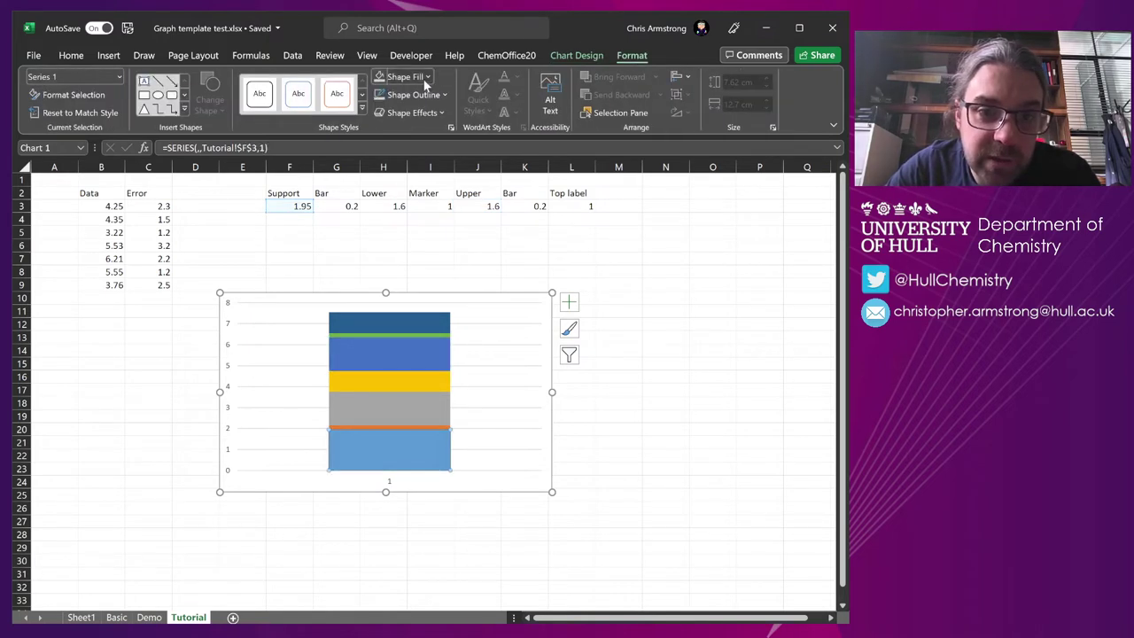
pyautogui.click(426, 78)
pyautogui.click(411, 297)
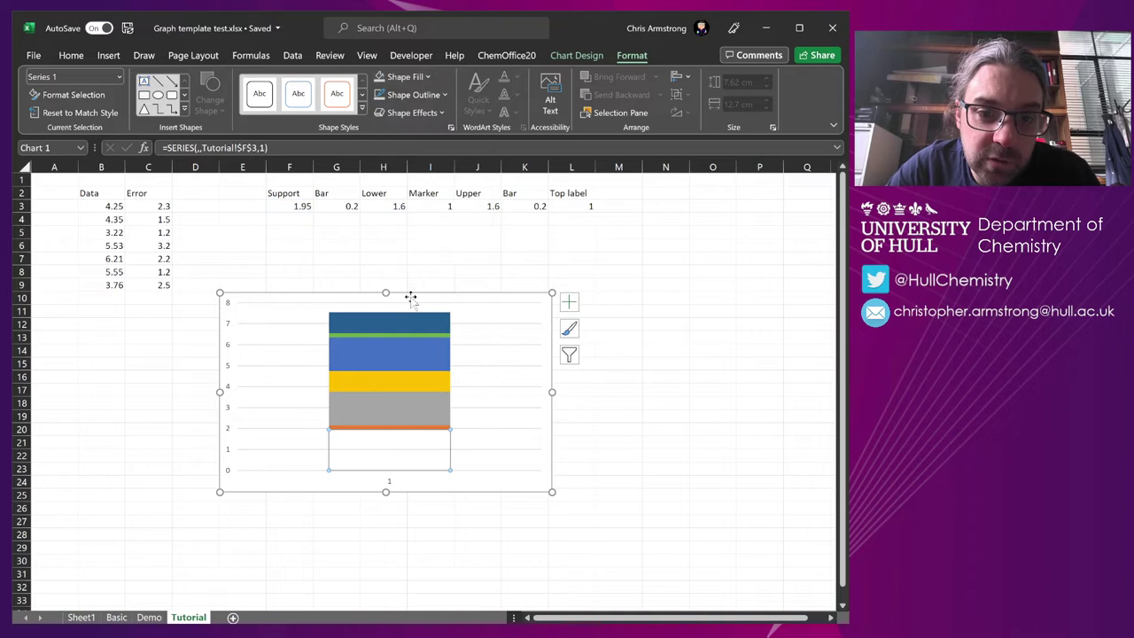
# Give the Top label segment No Fill and narrow the chart frame.
pyautogui.click(389, 325)
pyautogui.click(375, 78)
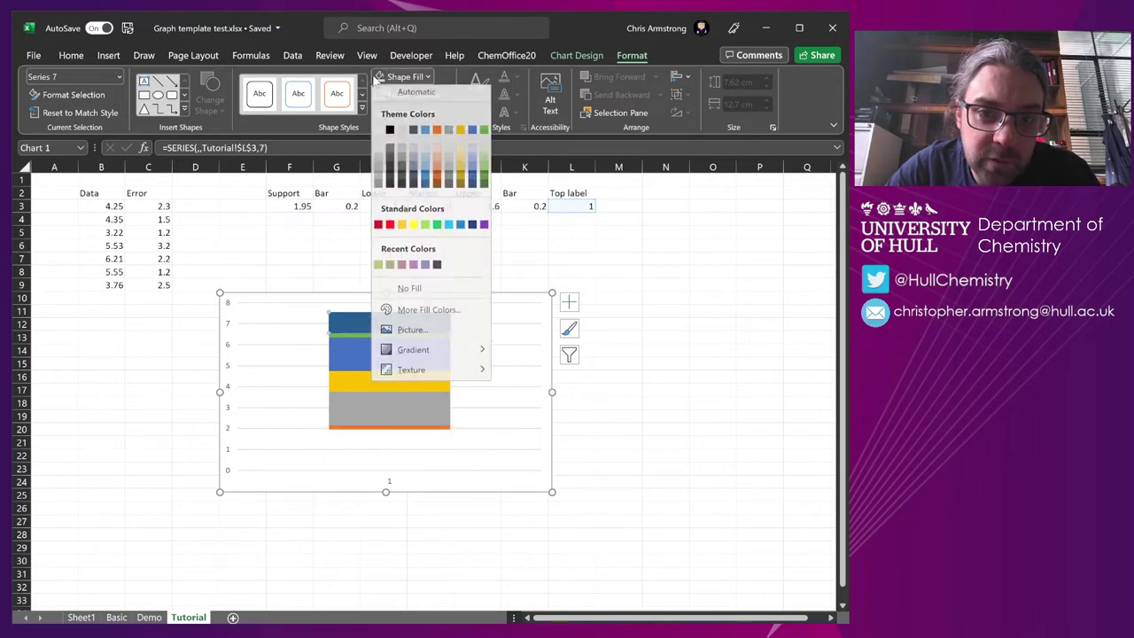
pyautogui.click(410, 288)
pyautogui.click(517, 302)
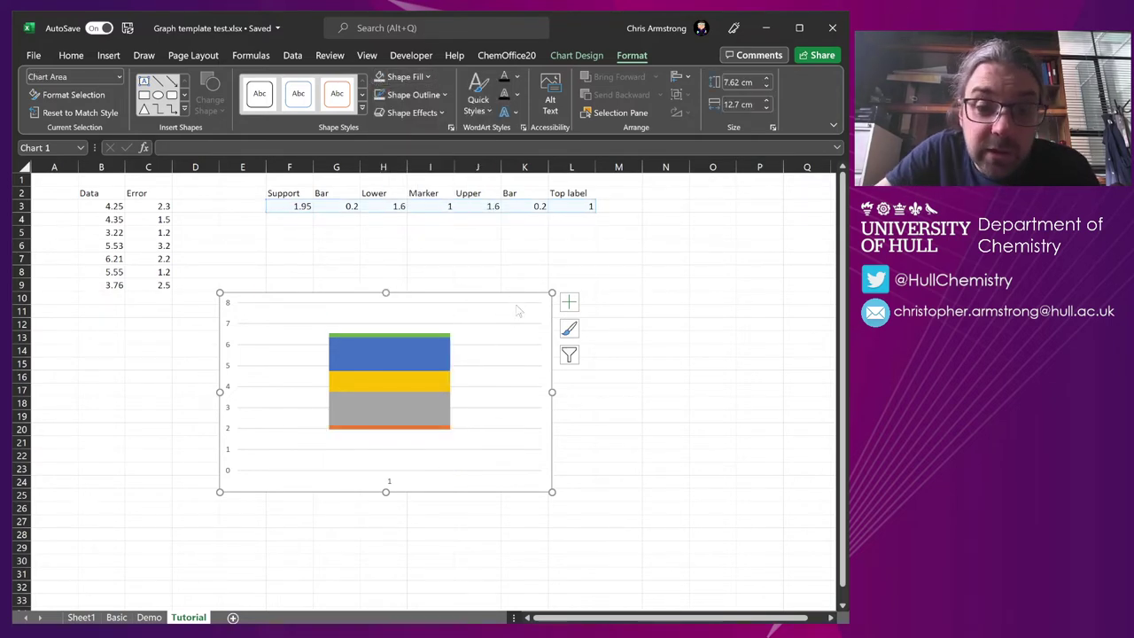
pyautogui.moveTo(552, 392); pyautogui.dragTo(579, 372)
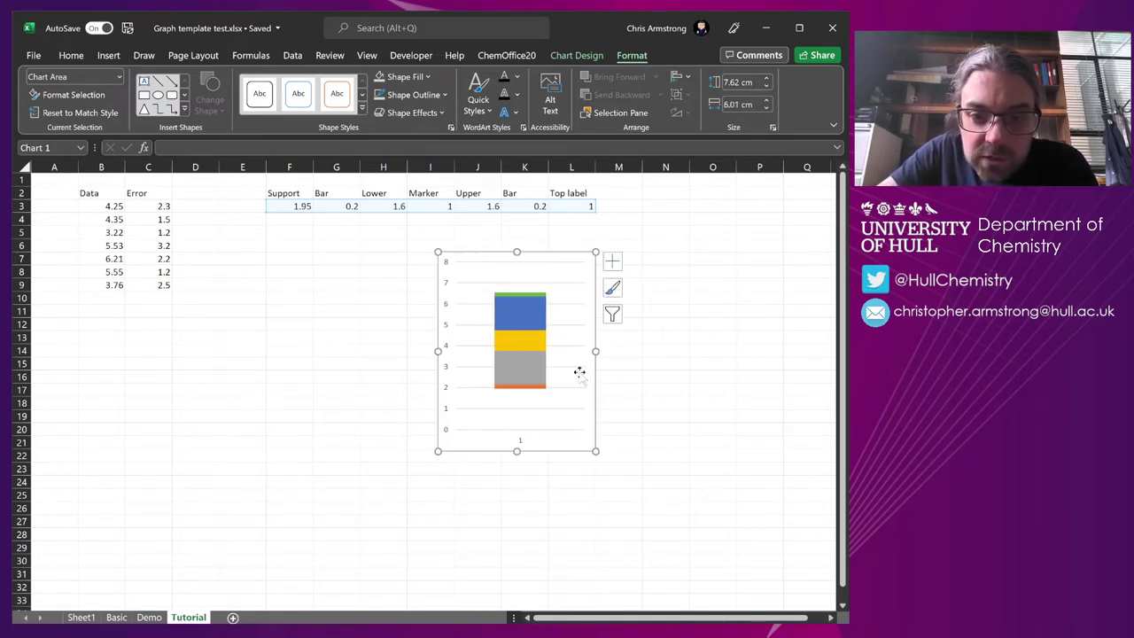
# Fill the chart area dark blue-grey and move the chart beside the helper row over columns M–P.
pyautogui.click(573, 371)
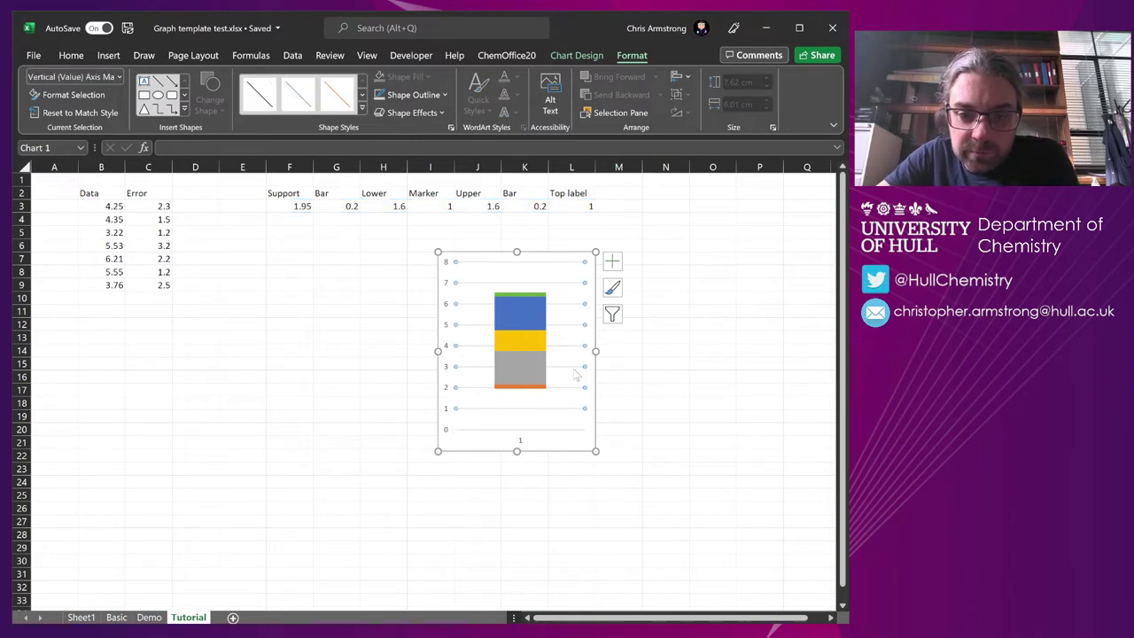
pyautogui.click(588, 355)
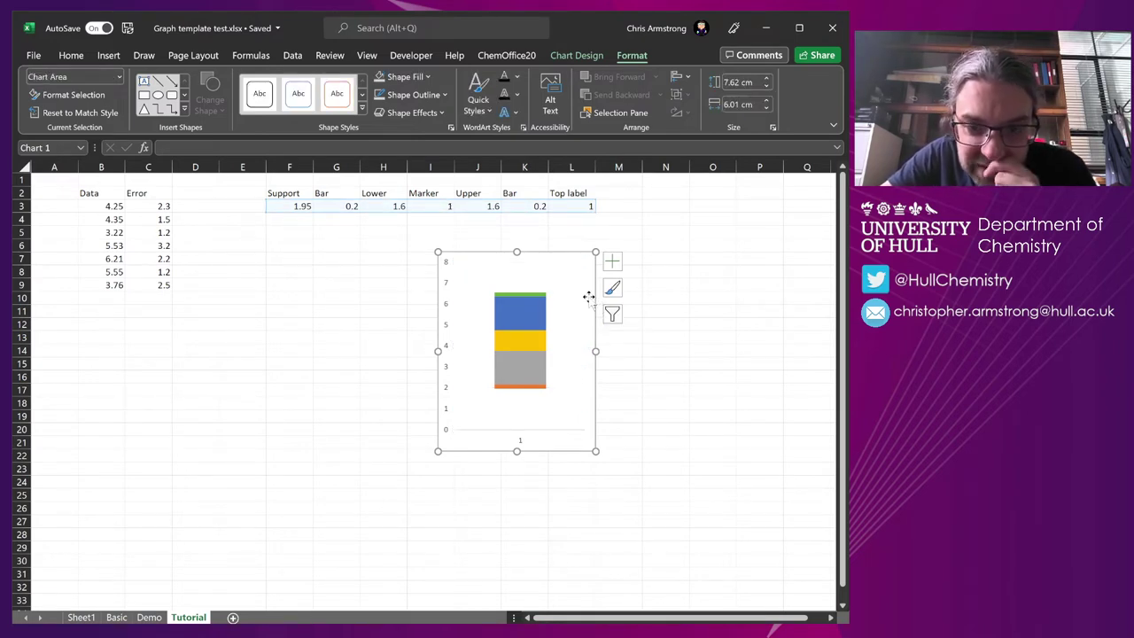
pyautogui.click(428, 77)
pyautogui.click(413, 133)
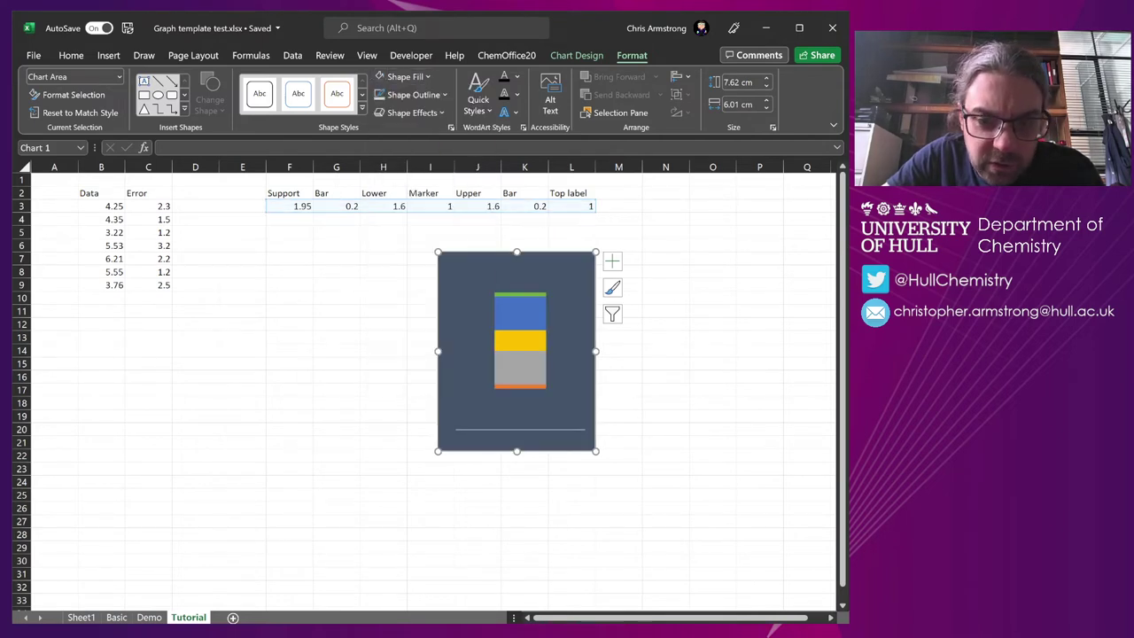
pyautogui.moveTo(594, 294); pyautogui.dragTo(764, 222)
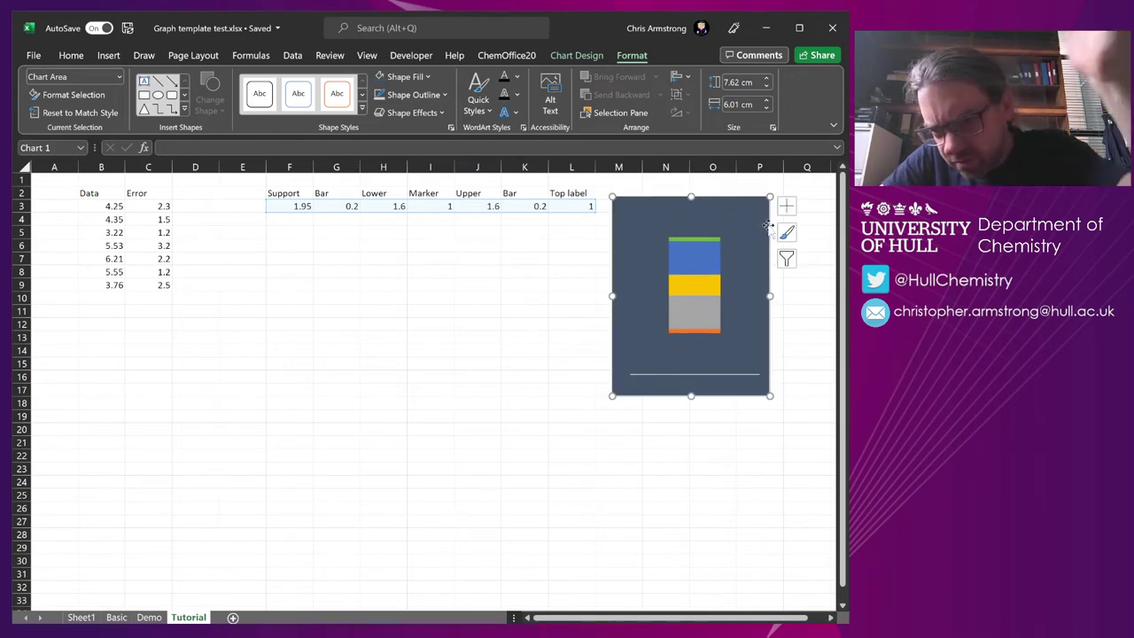
pyautogui.click(399, 270)
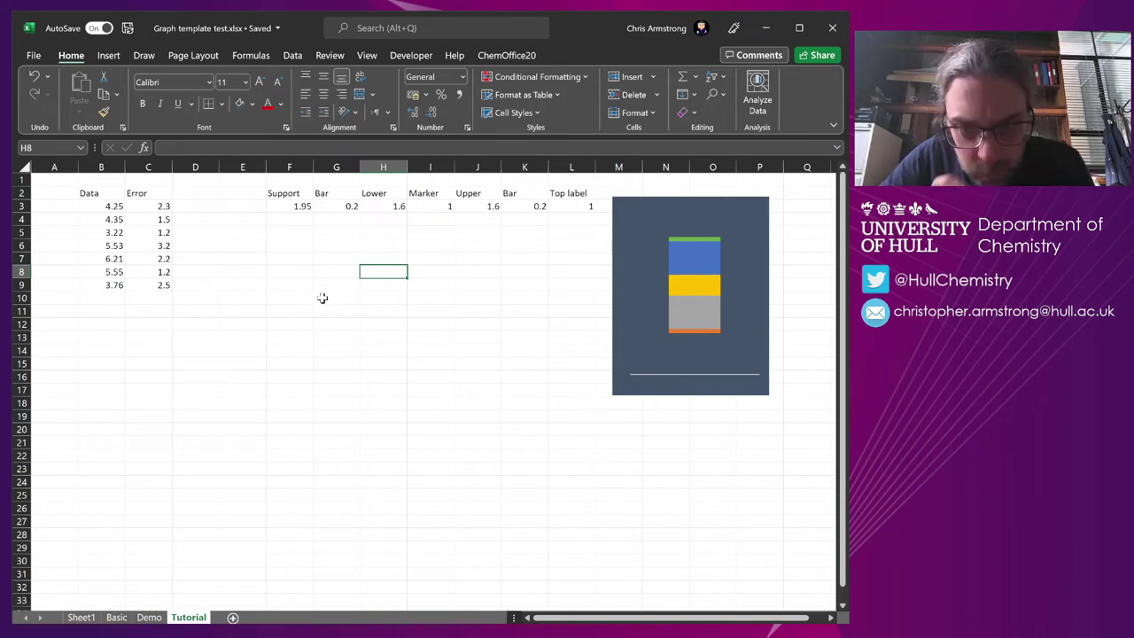
# Draw a rectangle over D12:E16 and size the middle rectangle of the three-square row.
pyautogui.click(110, 56)
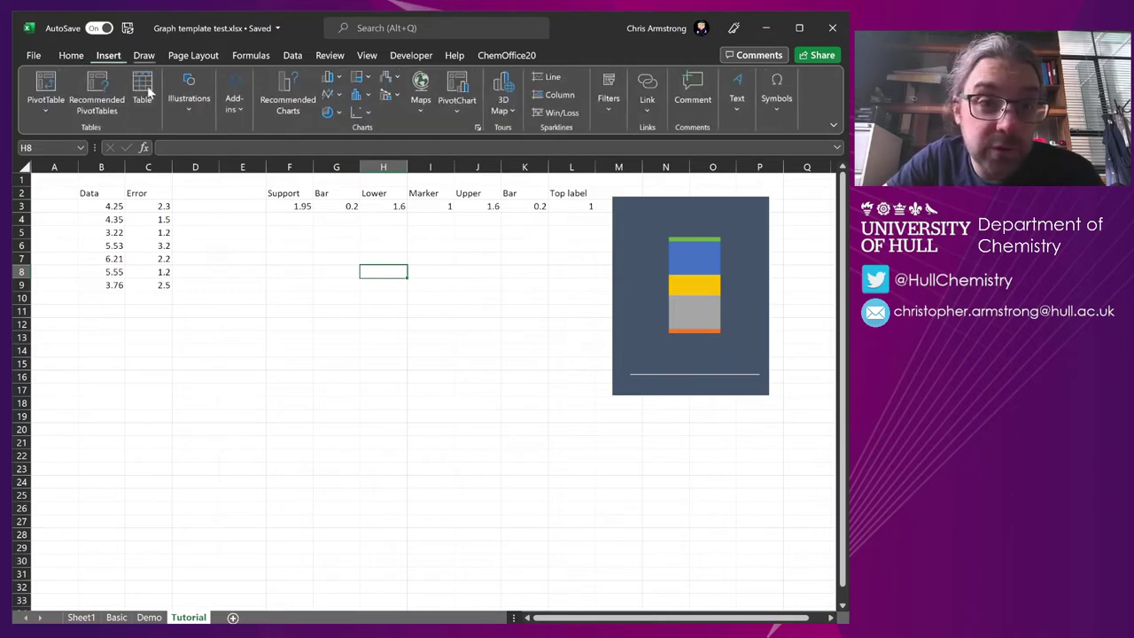
pyautogui.click(191, 96)
pyautogui.click(217, 152)
pyautogui.click(208, 232)
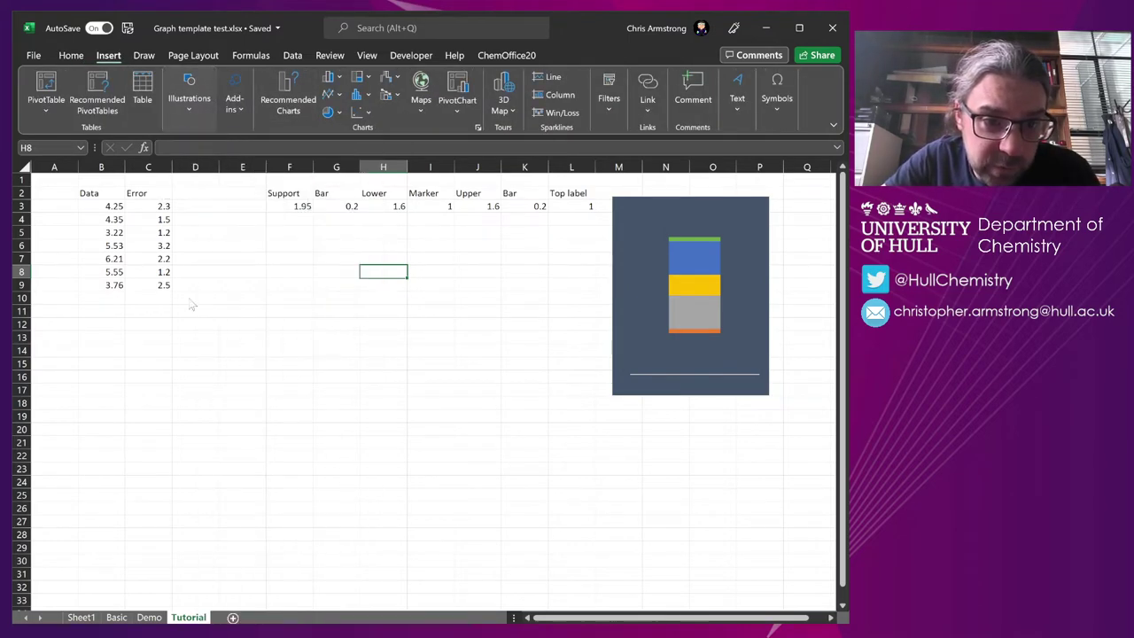
pyautogui.moveTo(180, 324)
pyautogui.mouseDown()
pyautogui.moveTo(241, 379)
pyautogui.moveTo(264, 352)
pyautogui.moveTo(316, 357)
pyautogui.moveTo(244, 349)
pyautogui.mouseUp()
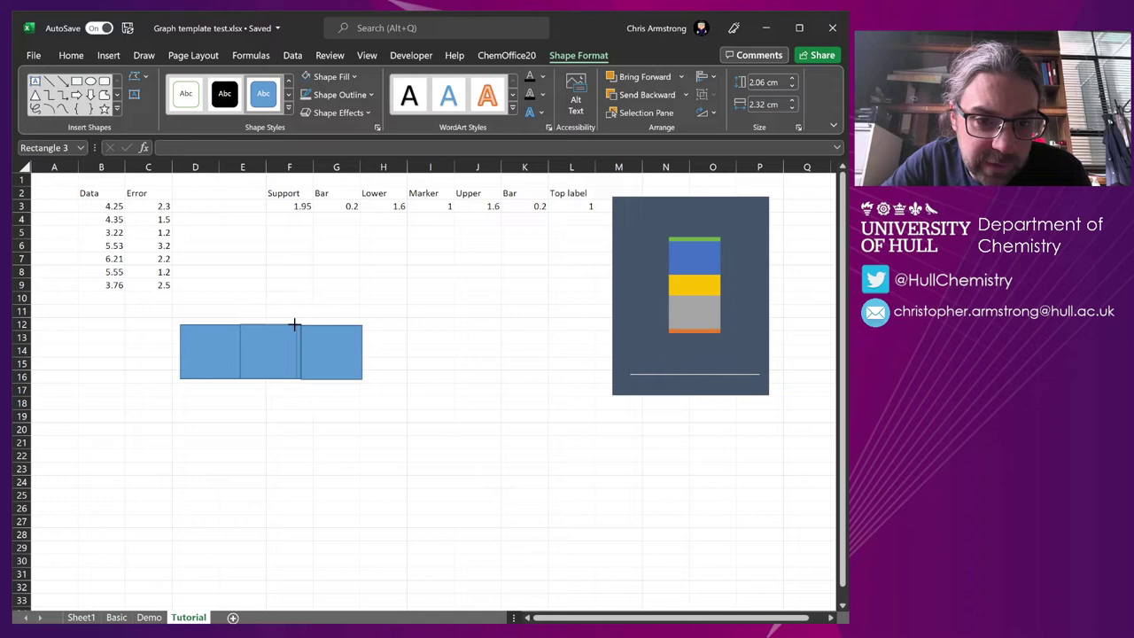
pyautogui.moveTo(300, 325); pyautogui.dragTo(341, 358)
# Select the left and right squares together, leaving the middle one unselected.
pyautogui.click(203, 369)
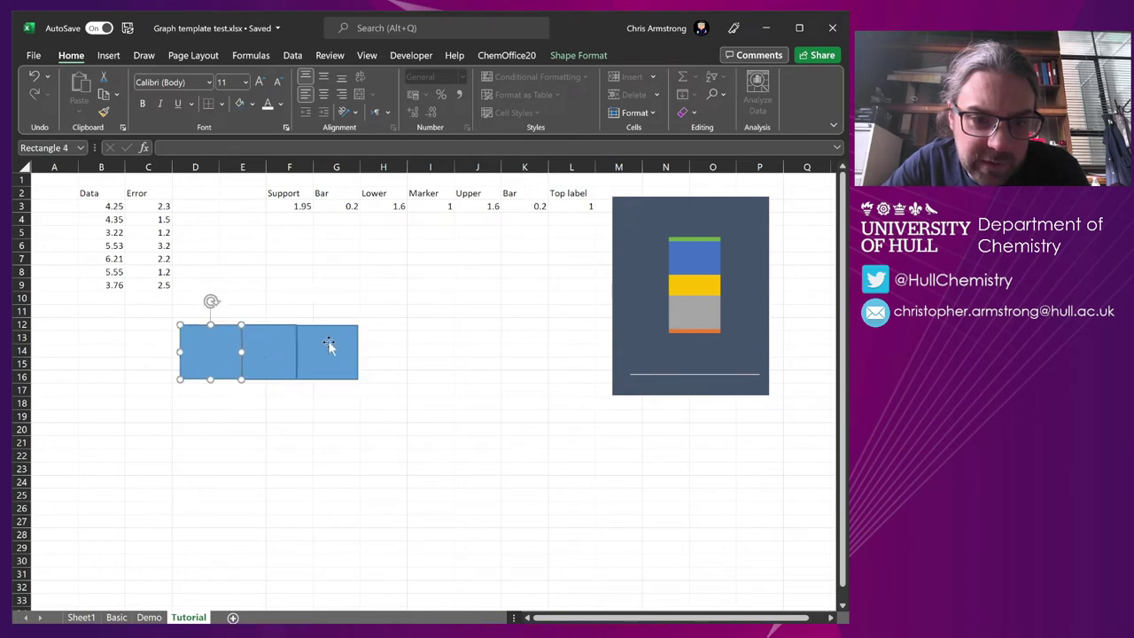
pyautogui.click(328, 346)
pyautogui.click(403, 300)
pyautogui.click(237, 347)
pyautogui.click(345, 352)
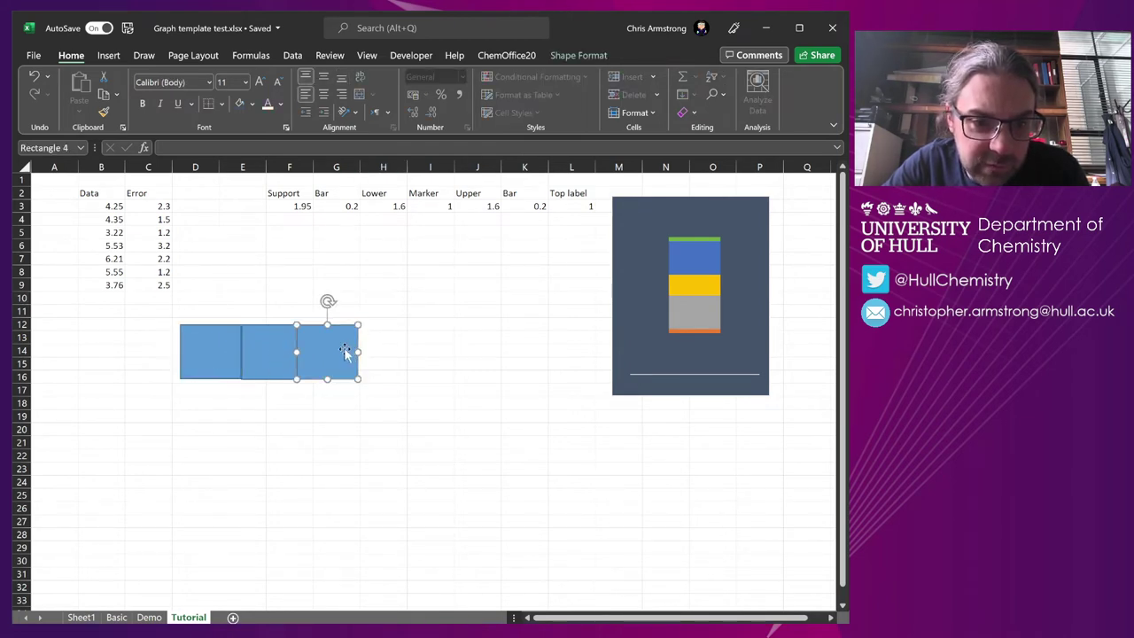
pyautogui.click(349, 297)
pyautogui.click(340, 358)
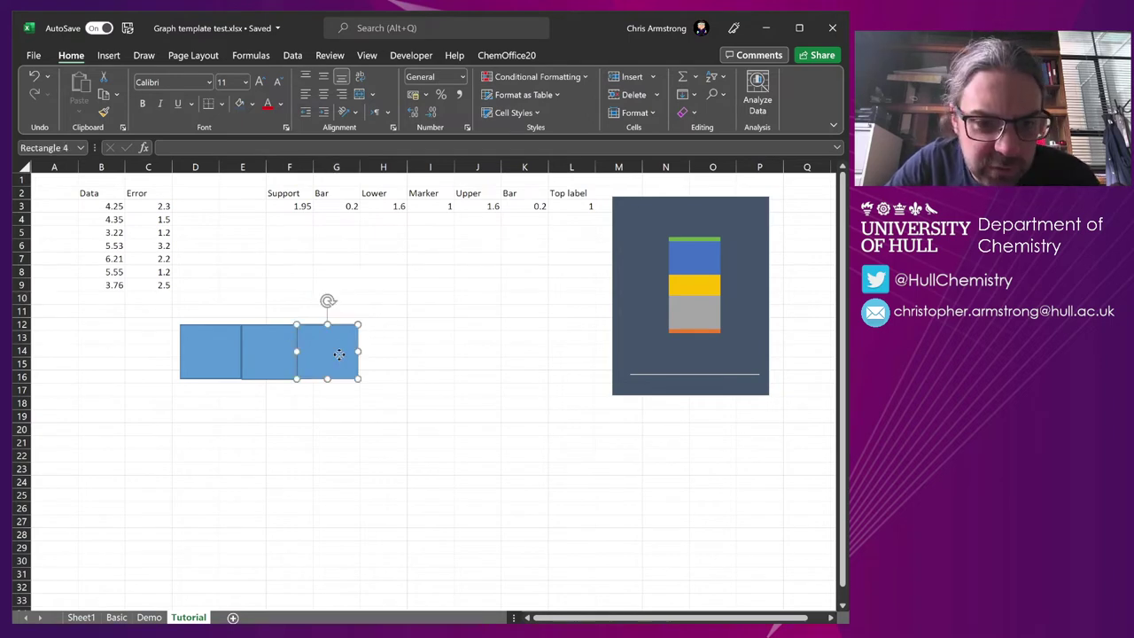
pyautogui.click(221, 357)
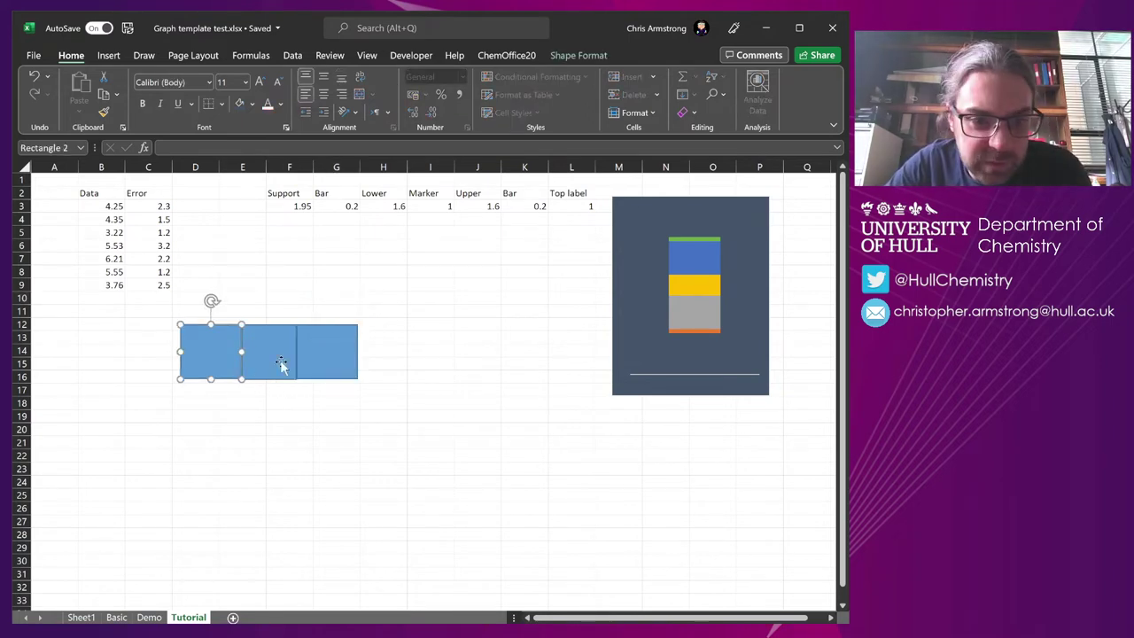
pyautogui.click(283, 367)
pyautogui.click(430, 337)
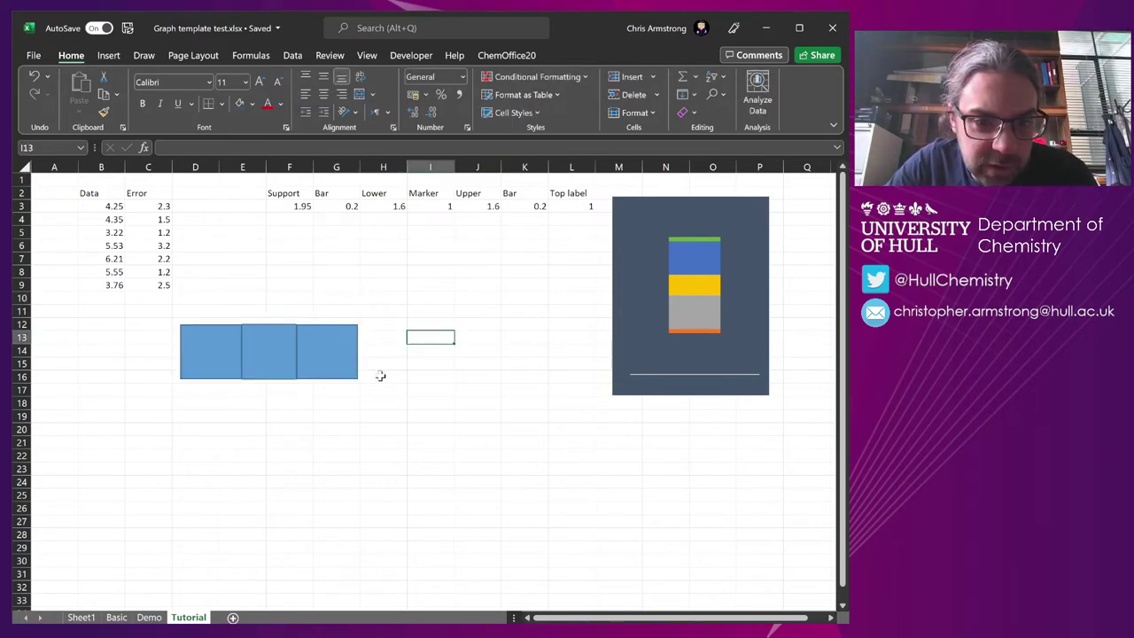
pyautogui.click(330, 366)
pyautogui.keyDown('shift'); pyautogui.click(222, 363); pyautogui.keyUp('shift')
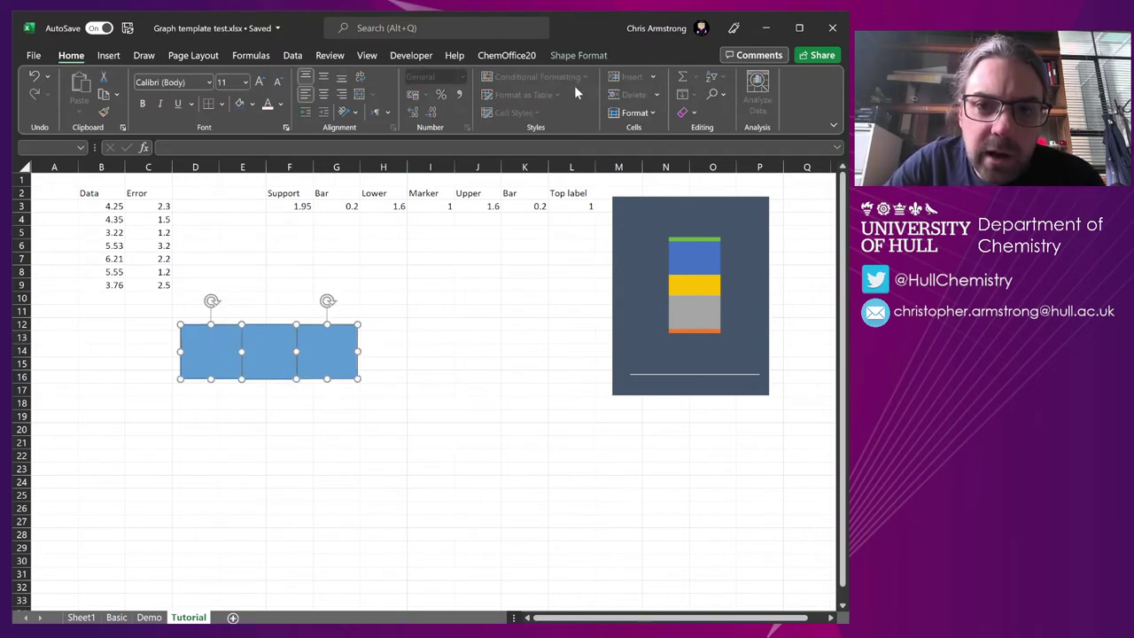
# Give the two outer squares No Fill and No Outline.
pyautogui.click(577, 55)
pyautogui.click(335, 76)
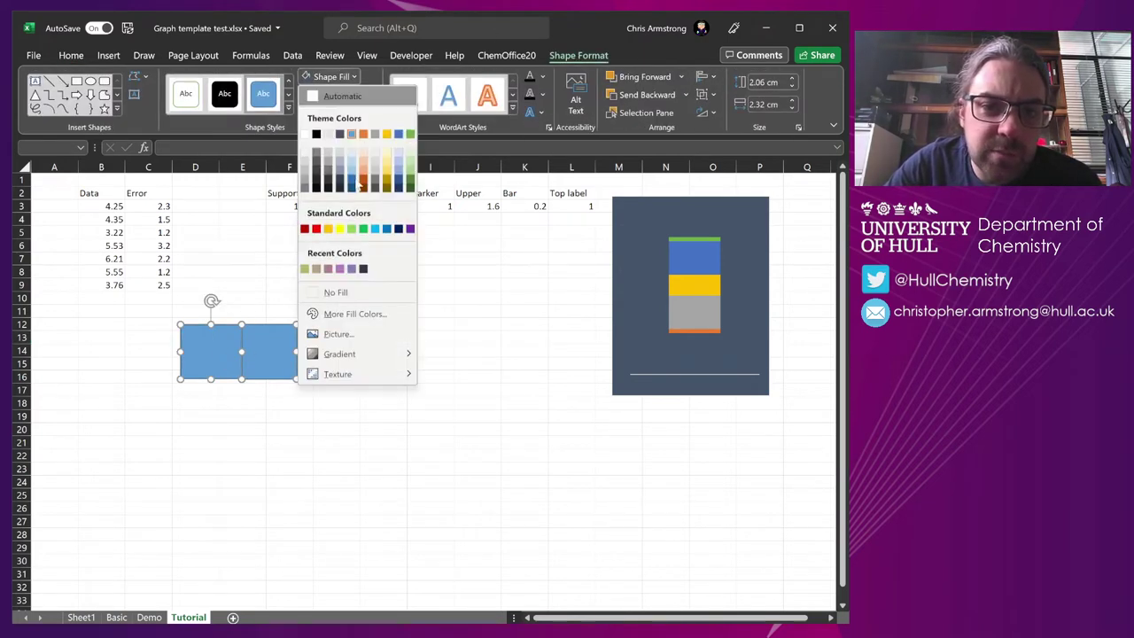
pyautogui.click(341, 300)
pyautogui.click(340, 95)
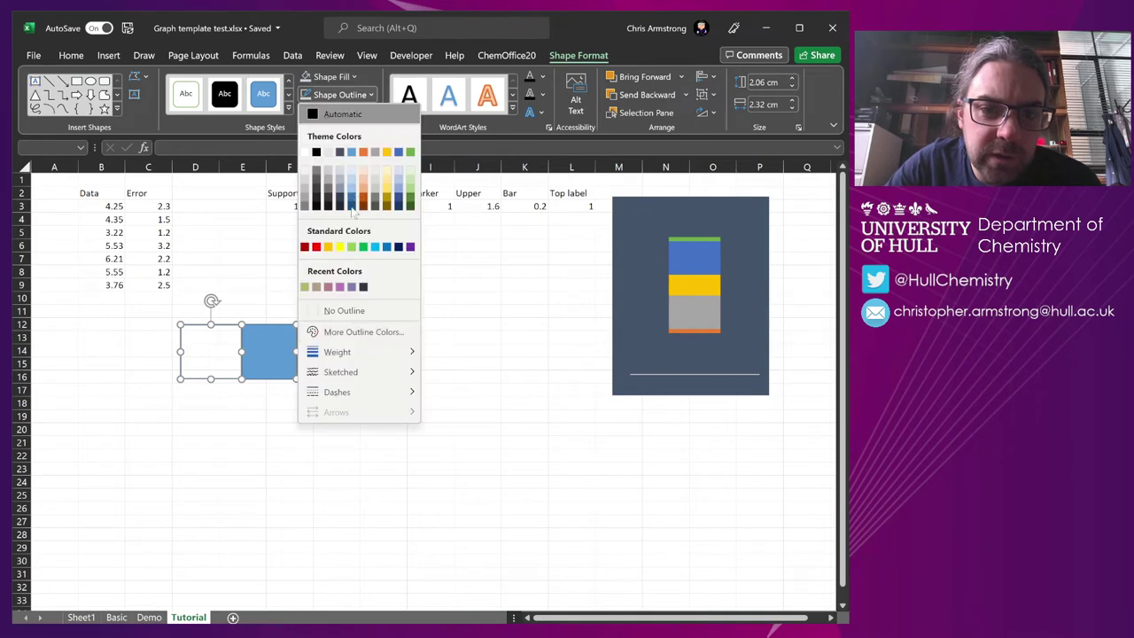
pyautogui.click(348, 311)
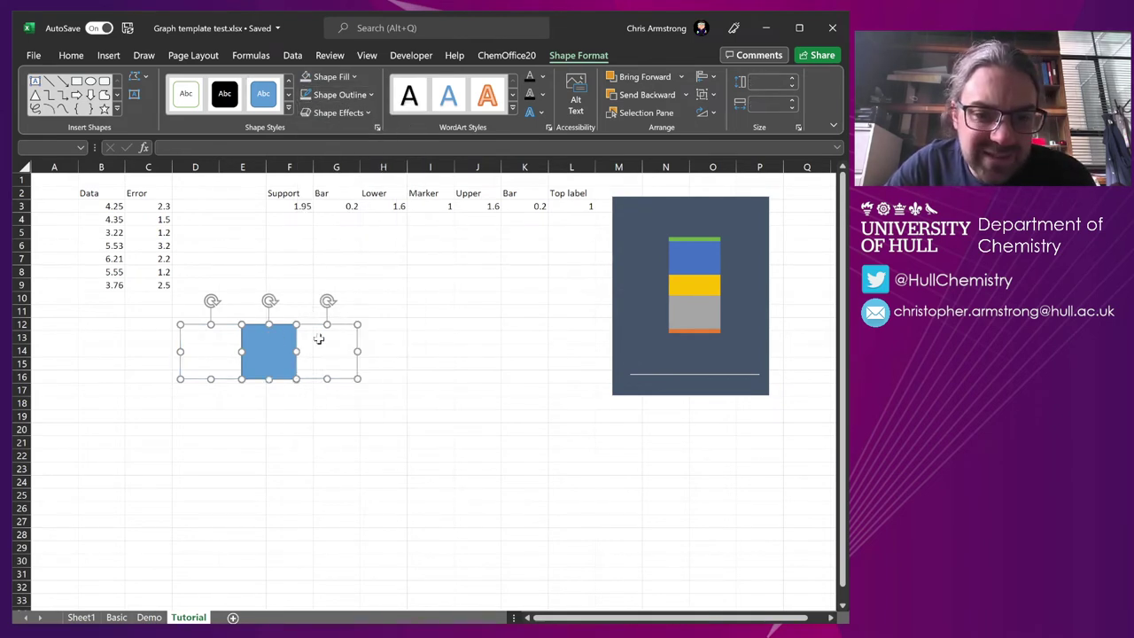
# Group the three squares into one shape and move it left under the data.
pyautogui.rightClick(287, 345)
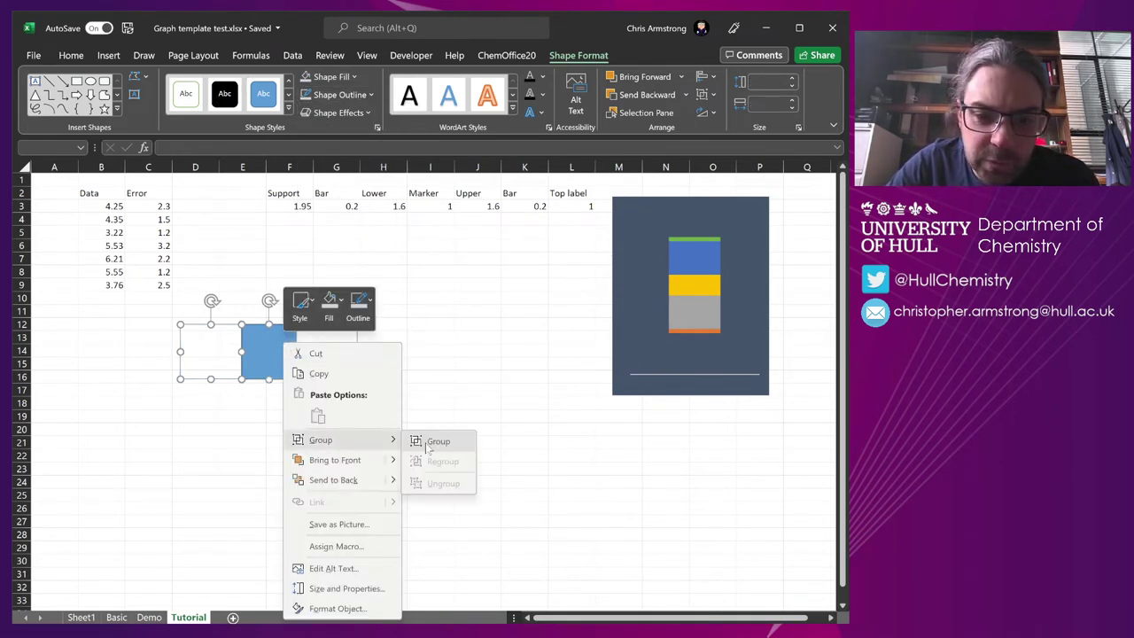
pyautogui.click(435, 443)
pyautogui.moveTo(324, 386); pyautogui.dragTo(272, 396)
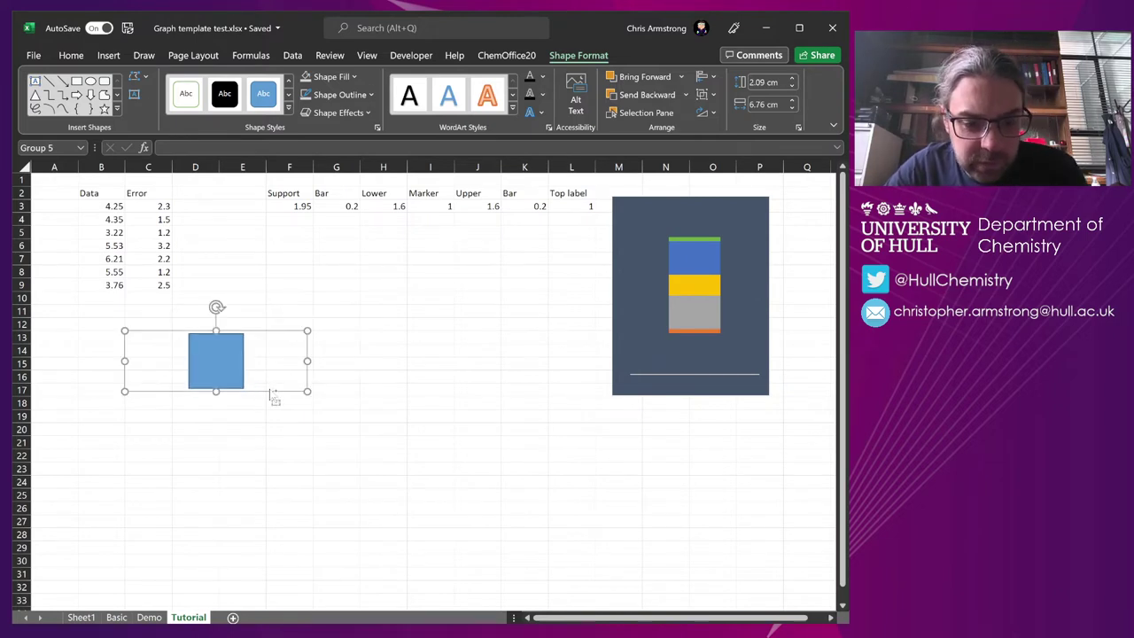
pyautogui.click(331, 312)
pyautogui.click(718, 265)
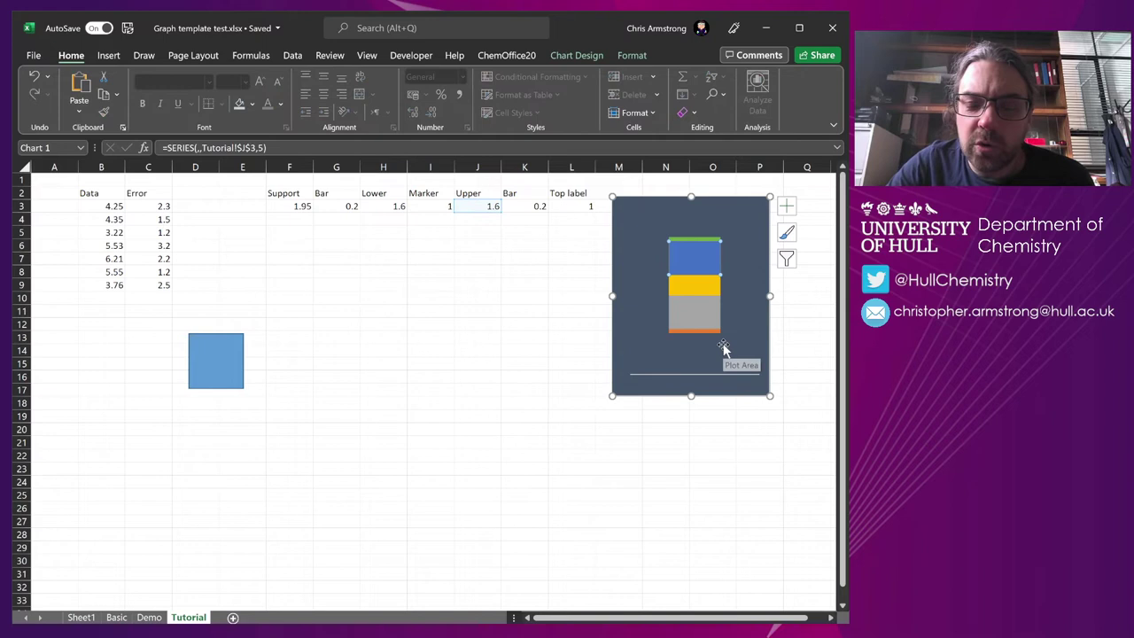
# Fill the chart's Upper segment with the grouped shape, then move the chart left and enlarge it.
pyautogui.click(723, 257)
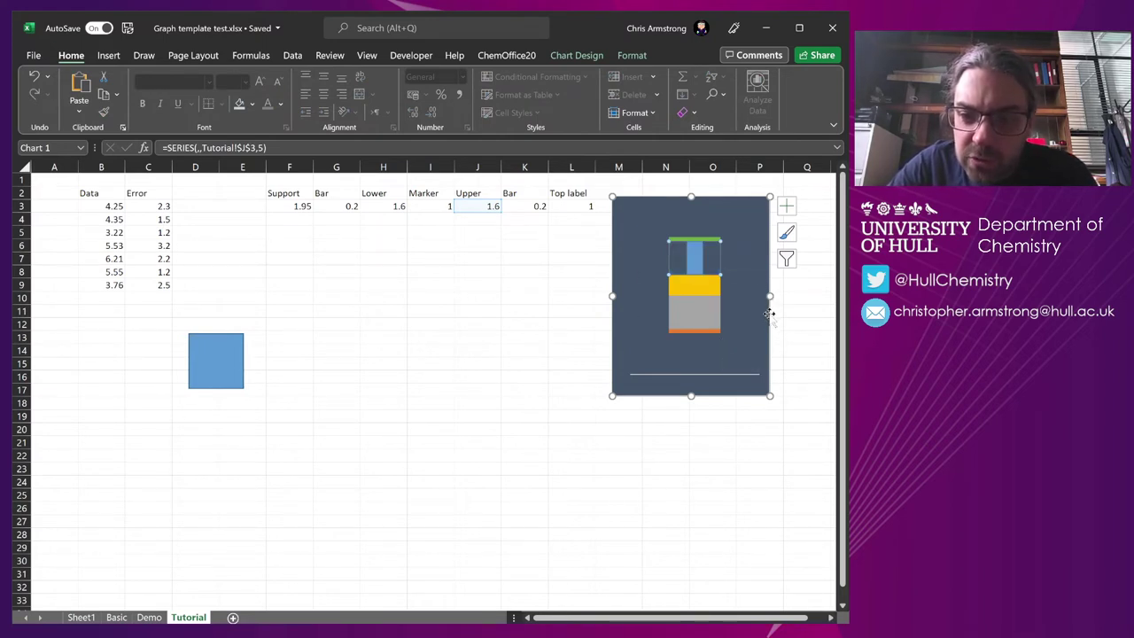
pyautogui.moveTo(769, 314); pyautogui.dragTo(521, 357)
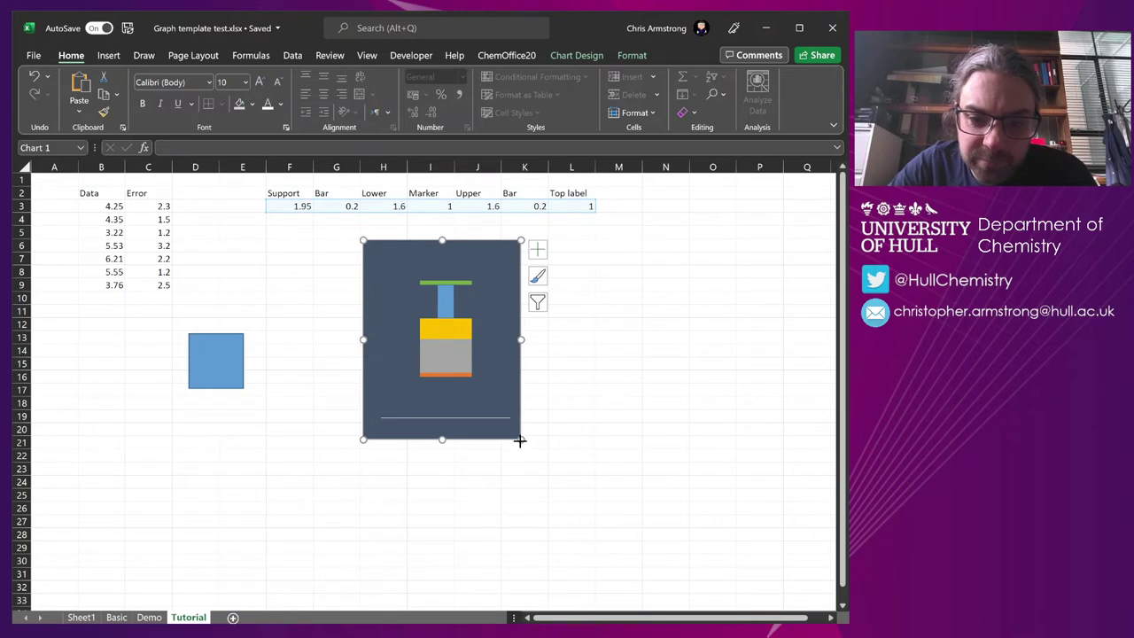
pyautogui.moveTo(520, 440); pyautogui.dragTo(586, 517)
pyautogui.click(485, 325)
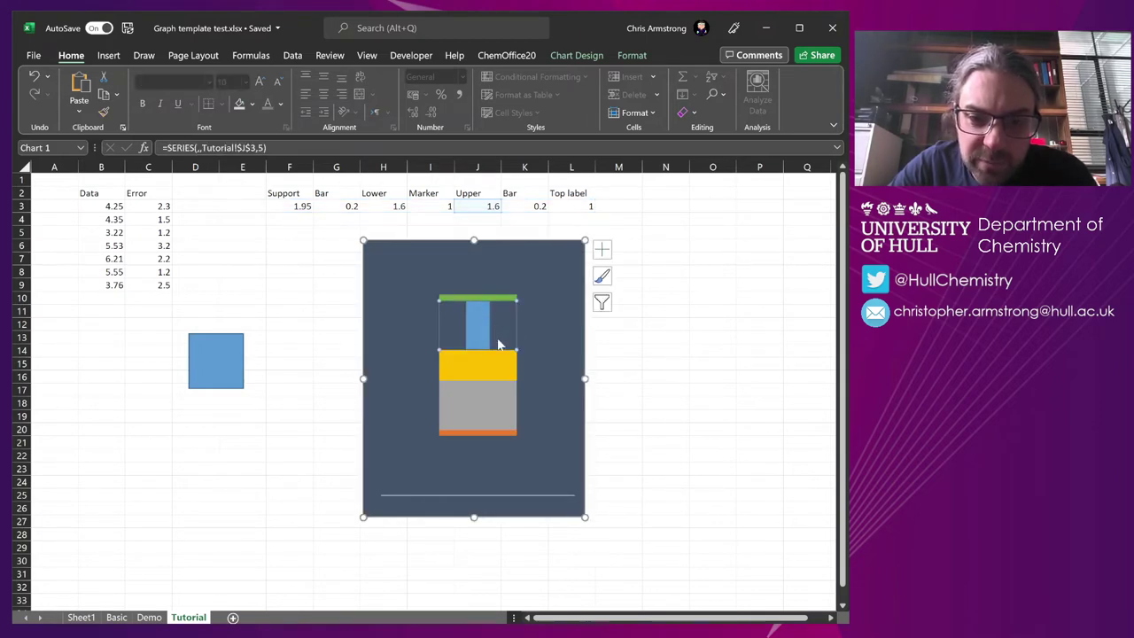
# Narrow the blue square inside the group into a thin centred bar.
pyautogui.click(227, 372)
pyautogui.click(256, 349)
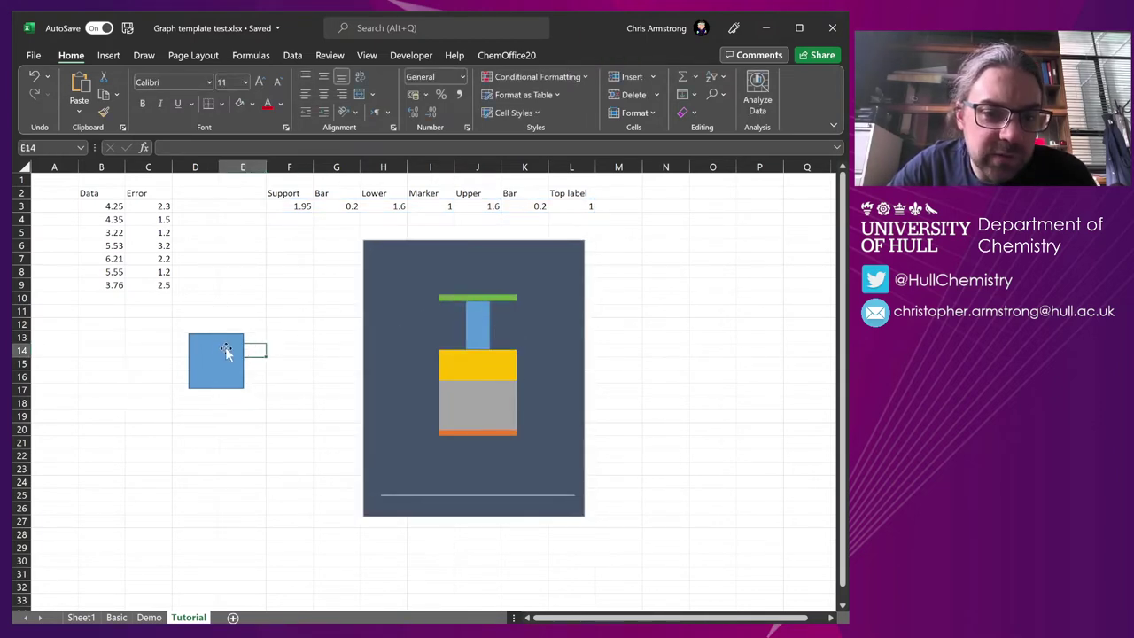
pyautogui.click(243, 348)
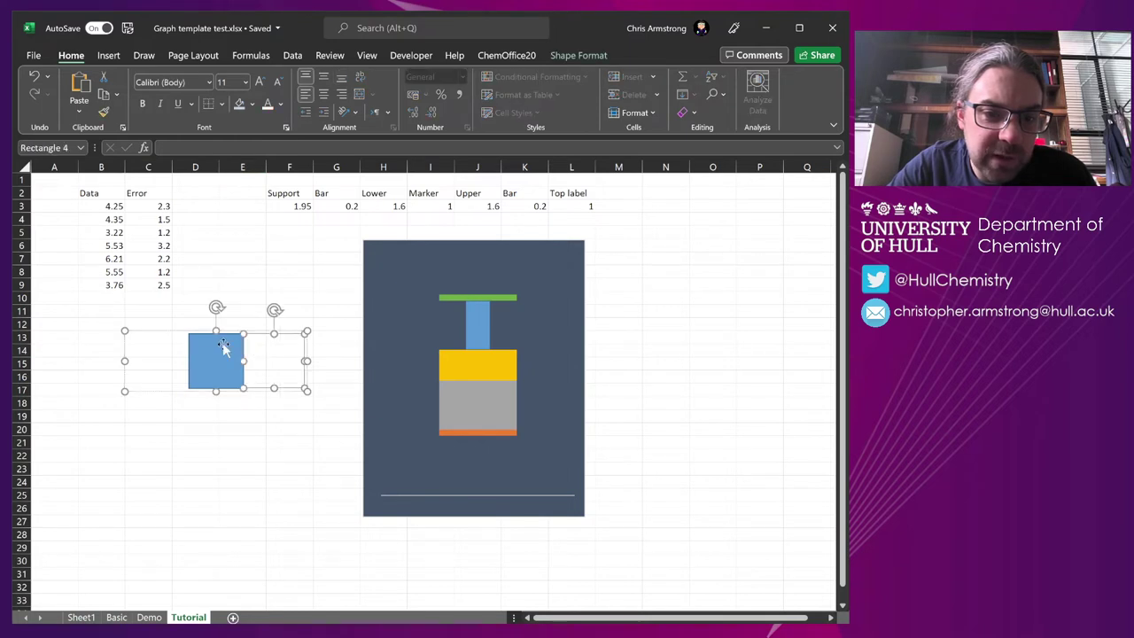
pyautogui.click(224, 348)
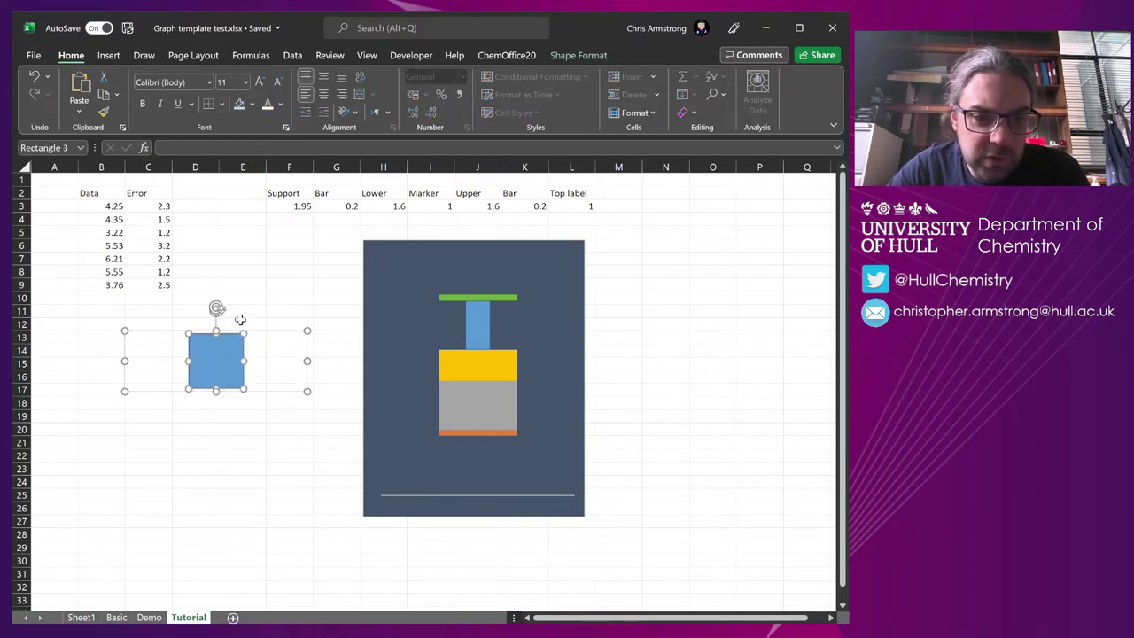
pyautogui.click(240, 321)
pyautogui.click(493, 403)
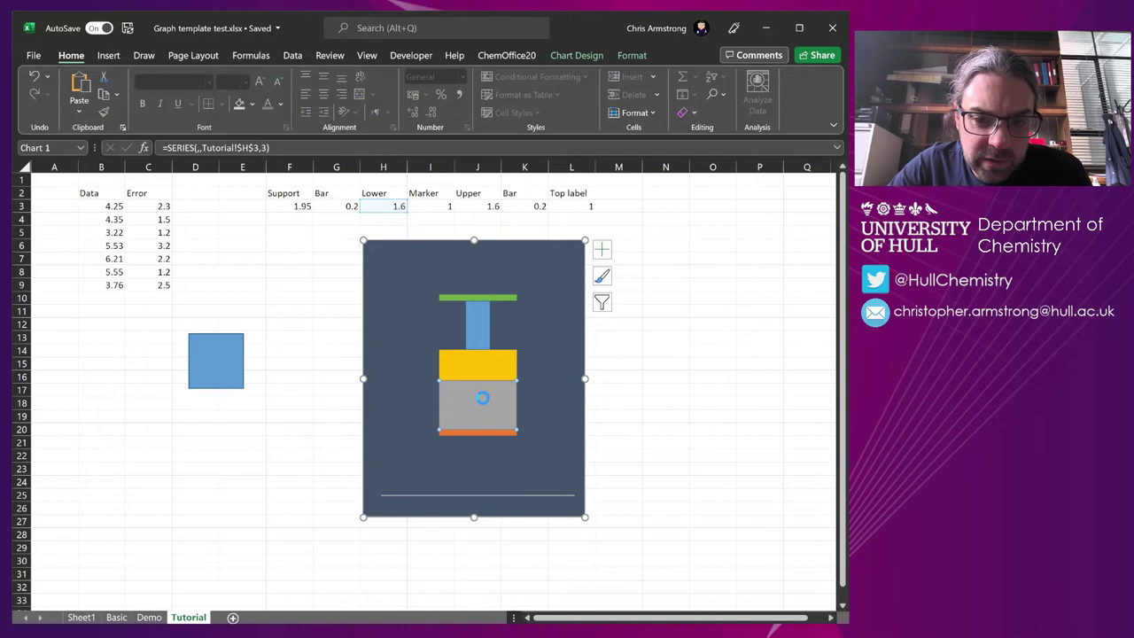
pyautogui.click(324, 329)
pyautogui.click(260, 336)
pyautogui.click(245, 357)
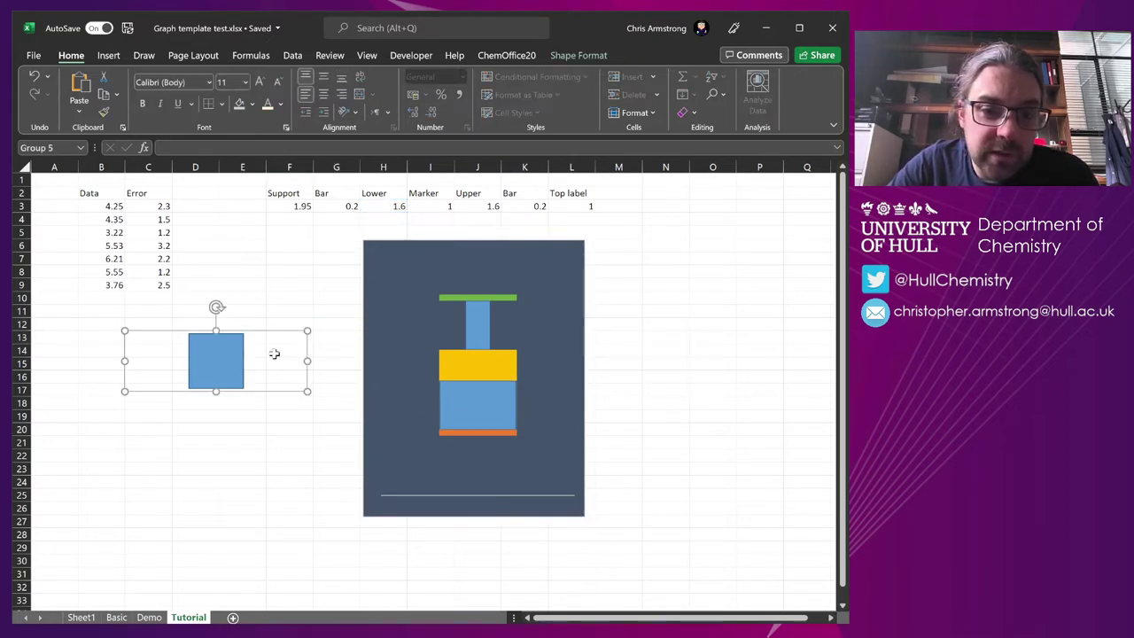
pyautogui.click(232, 353)
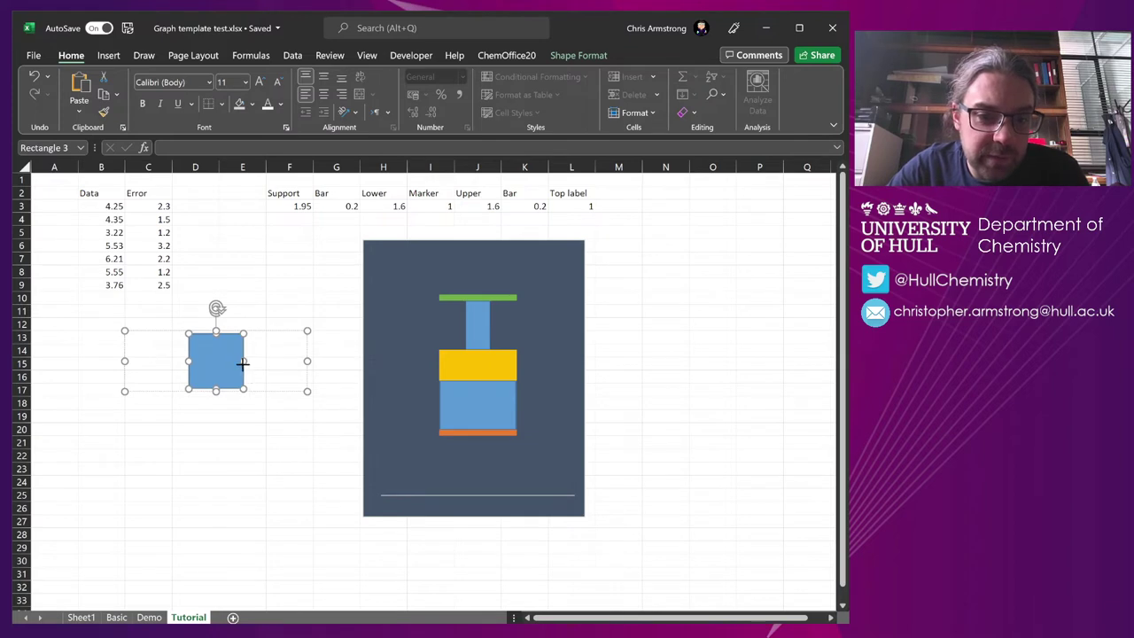
pyautogui.moveTo(223, 363); pyautogui.dragTo(222, 375)
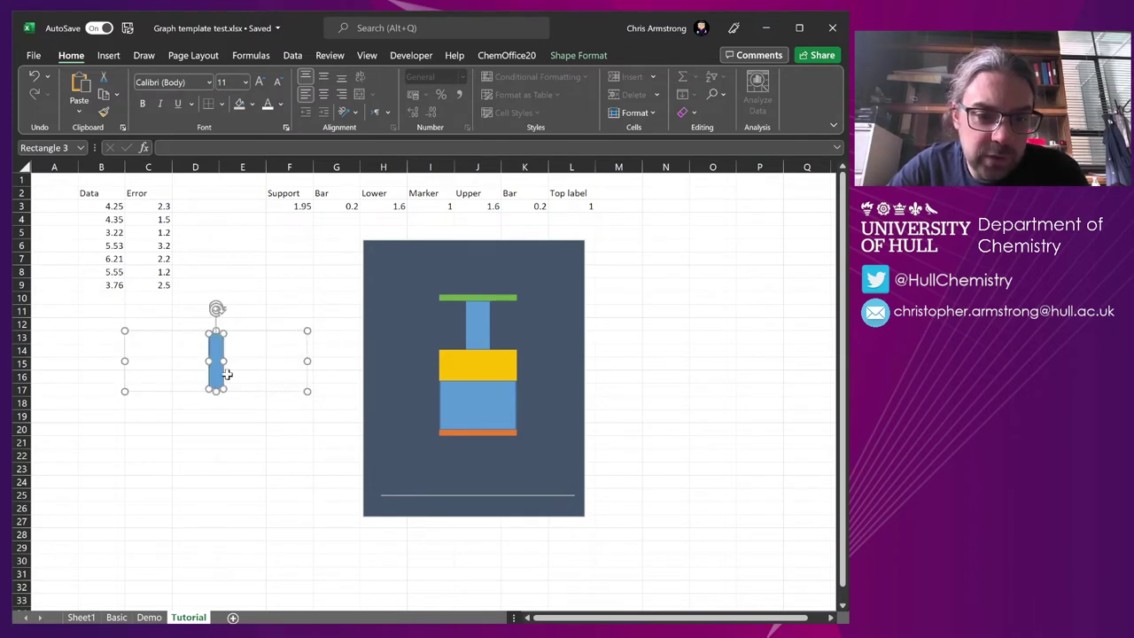
# Paste the narrow-bar group into the chart's Lower segment.
pyautogui.click(263, 332)
pyautogui.click(478, 409)
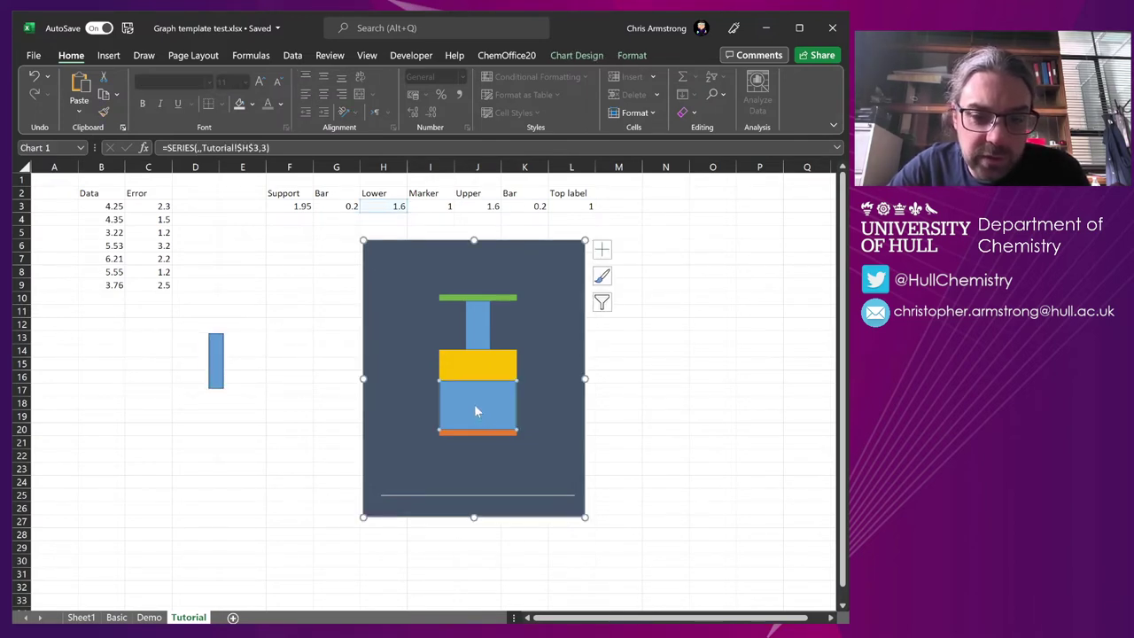
pyautogui.hotkey('ctrl', 'v')
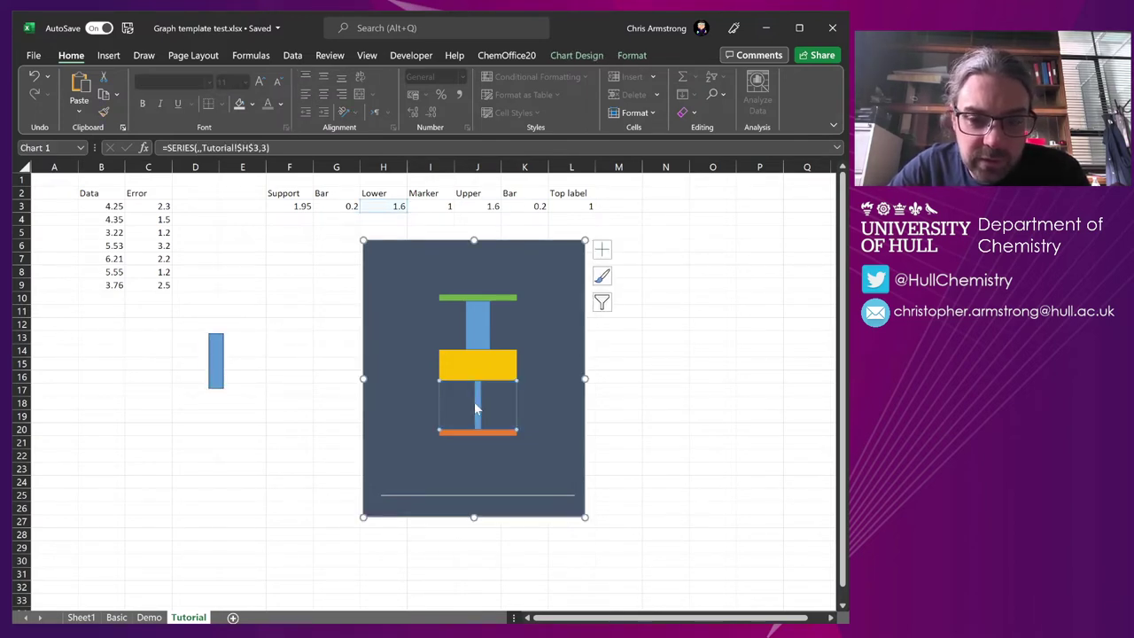
# Recolour the bar inside the group white.
pyautogui.click(215, 359)
pyautogui.click(217, 354)
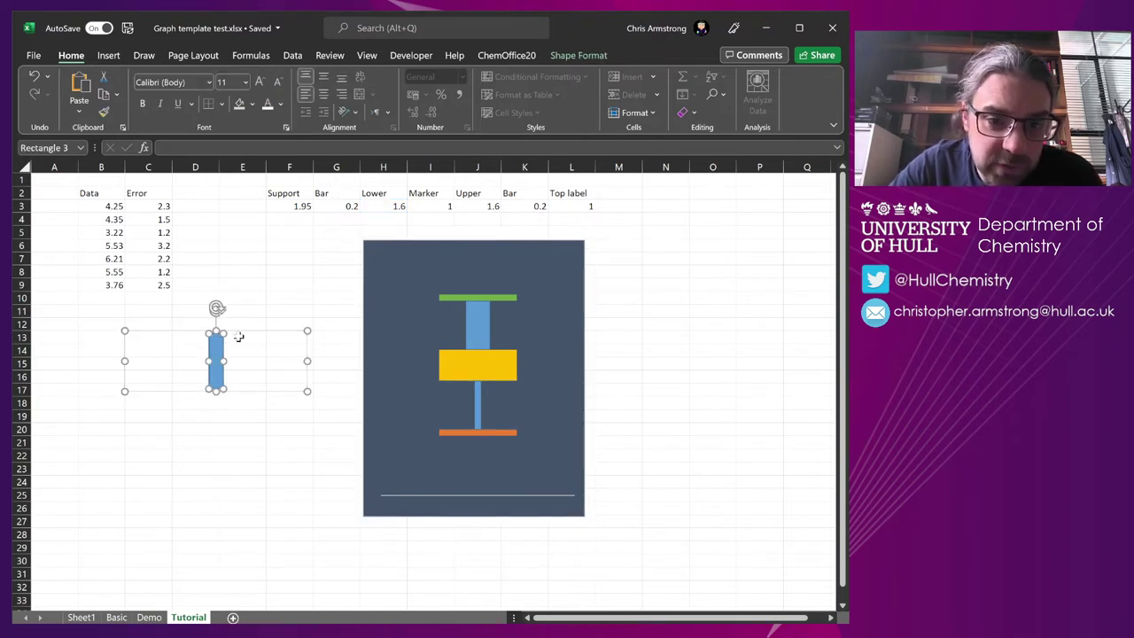
pyautogui.click(579, 56)
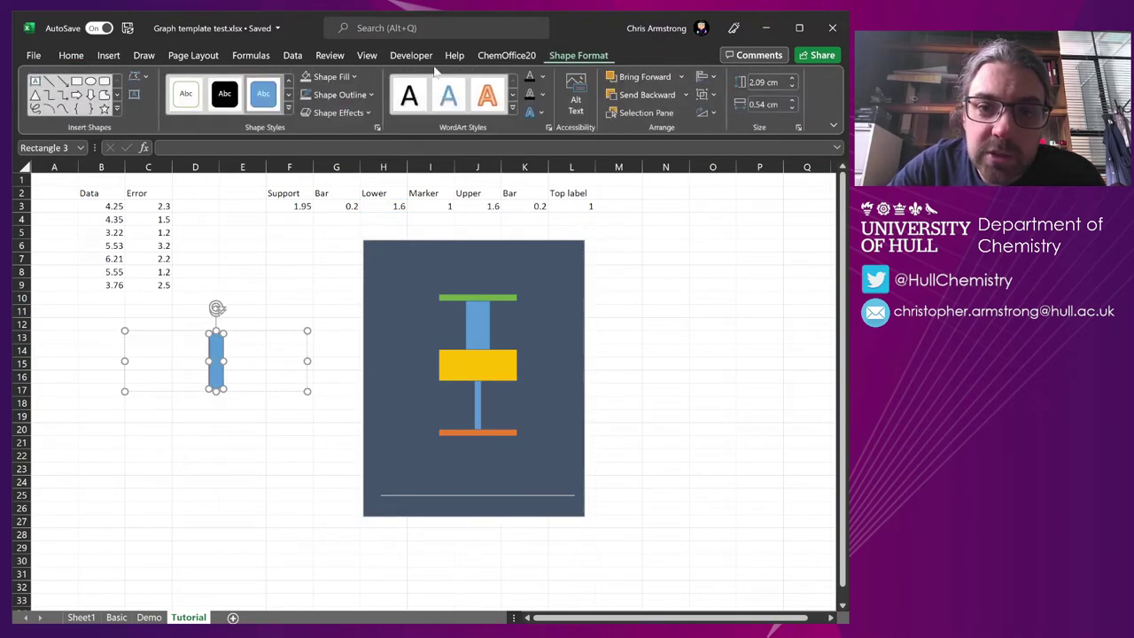
pyautogui.click(327, 78)
pyautogui.click(335, 290)
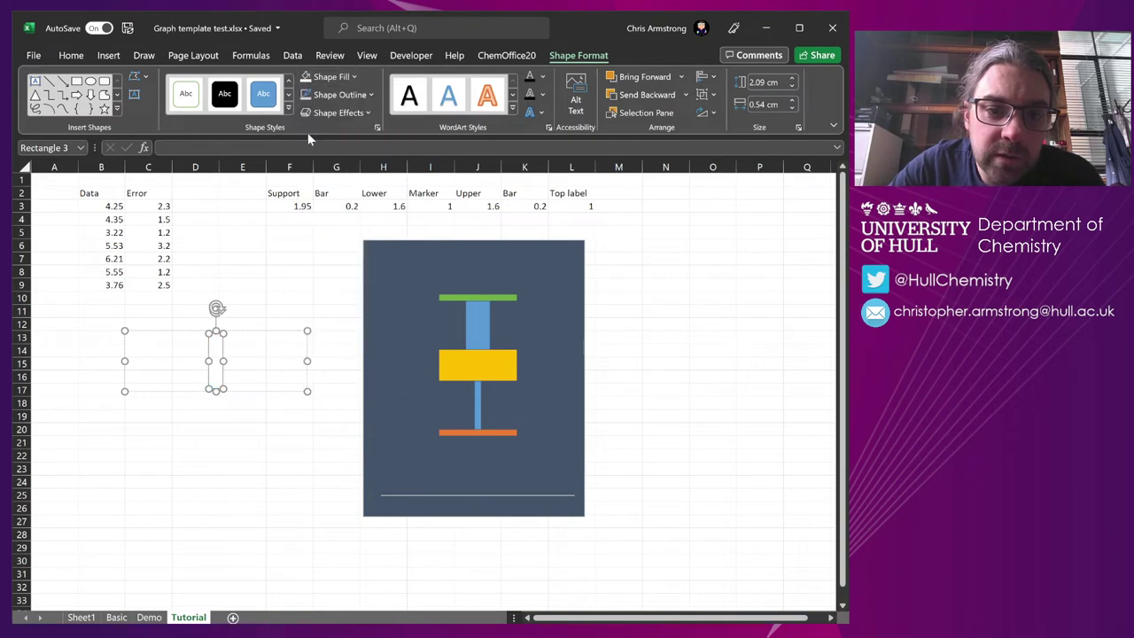
# Paste the white bar group into the chart's Upper and Lower segments, then move the group aside.
pyautogui.click(257, 326)
pyautogui.click(479, 343)
pyautogui.hotkey('ctrl', 'v')
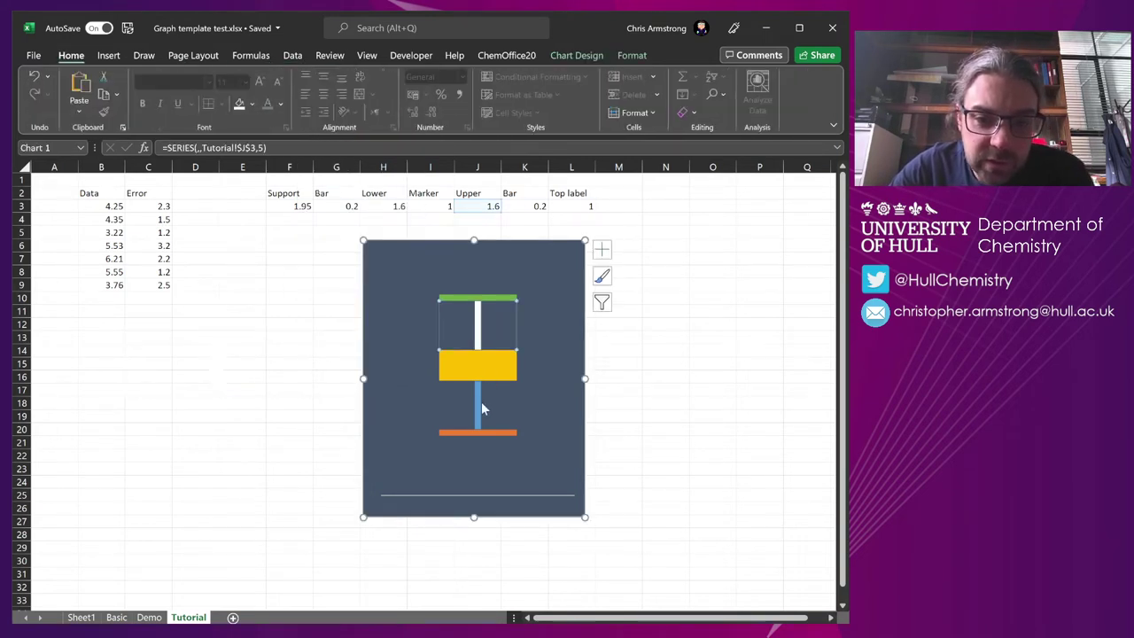
pyautogui.click(480, 402)
pyautogui.hotkey('ctrl', 'v')
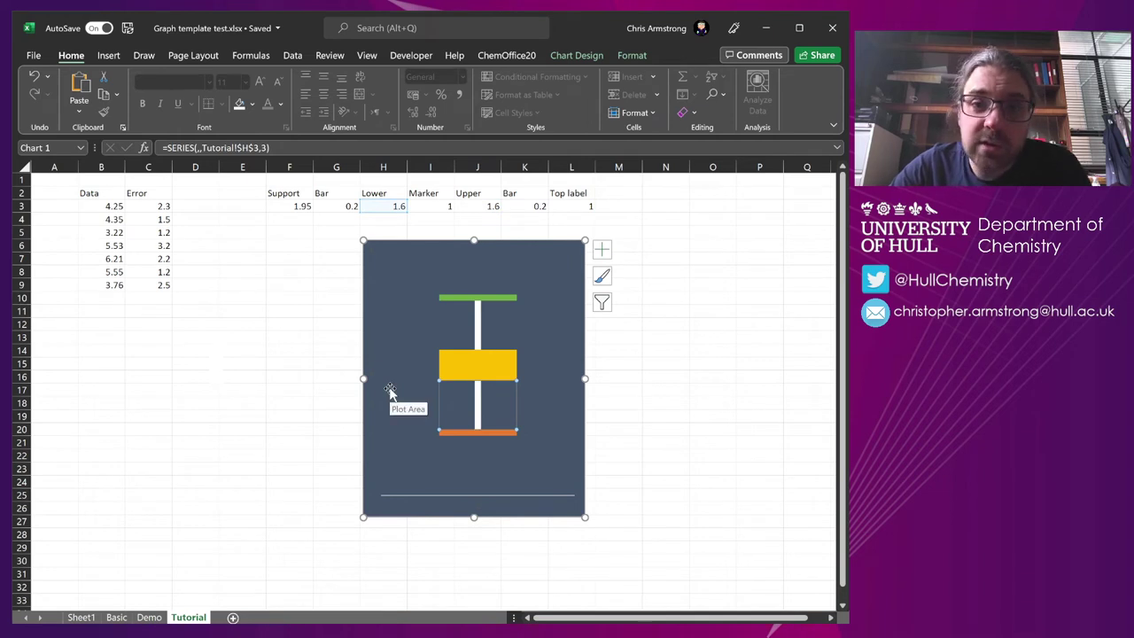
pyautogui.click(480, 319)
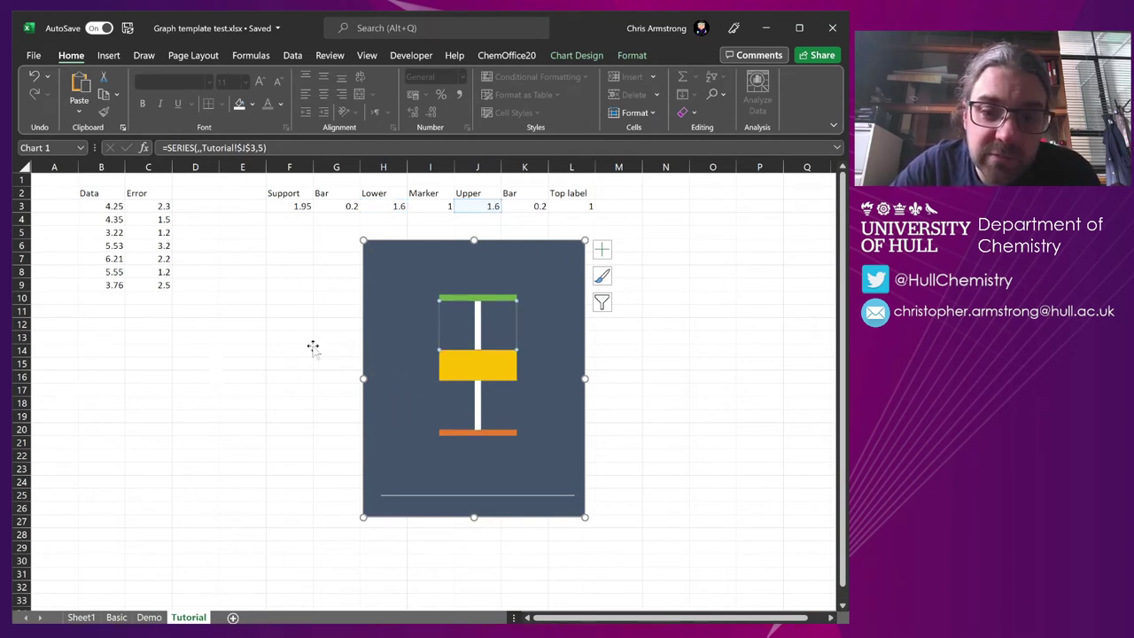
pyautogui.click(235, 358)
pyautogui.moveTo(238, 332); pyautogui.dragTo(291, 524)
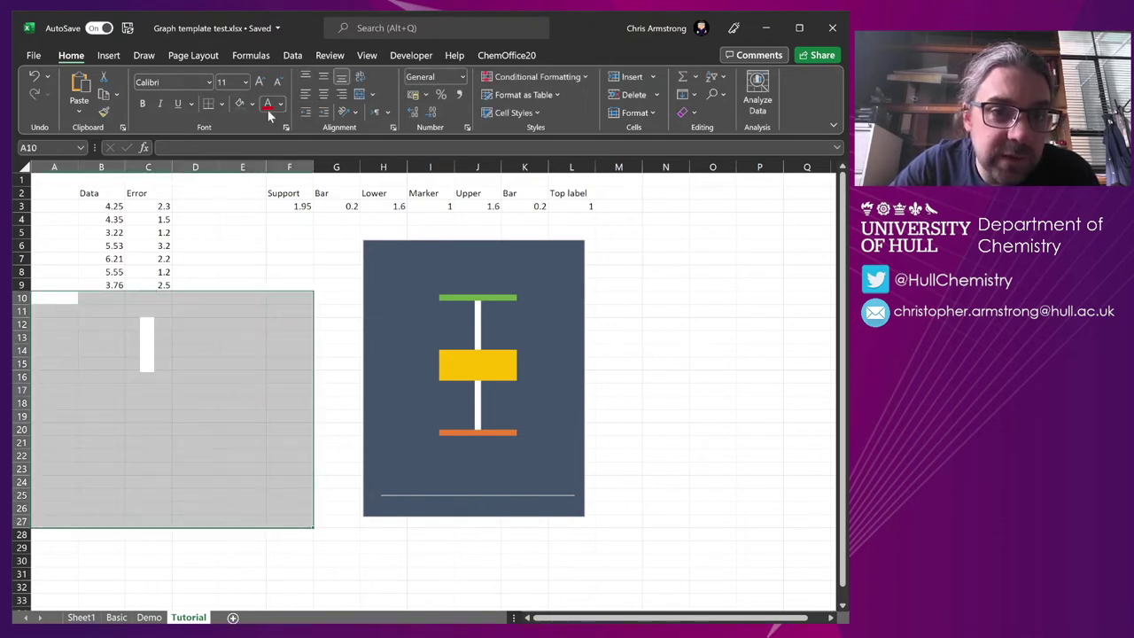
# Fill the selected cells dark blue-grey, then move and shrink the white bar group onto them.
pyautogui.click(239, 104)
pyautogui.click(274, 311)
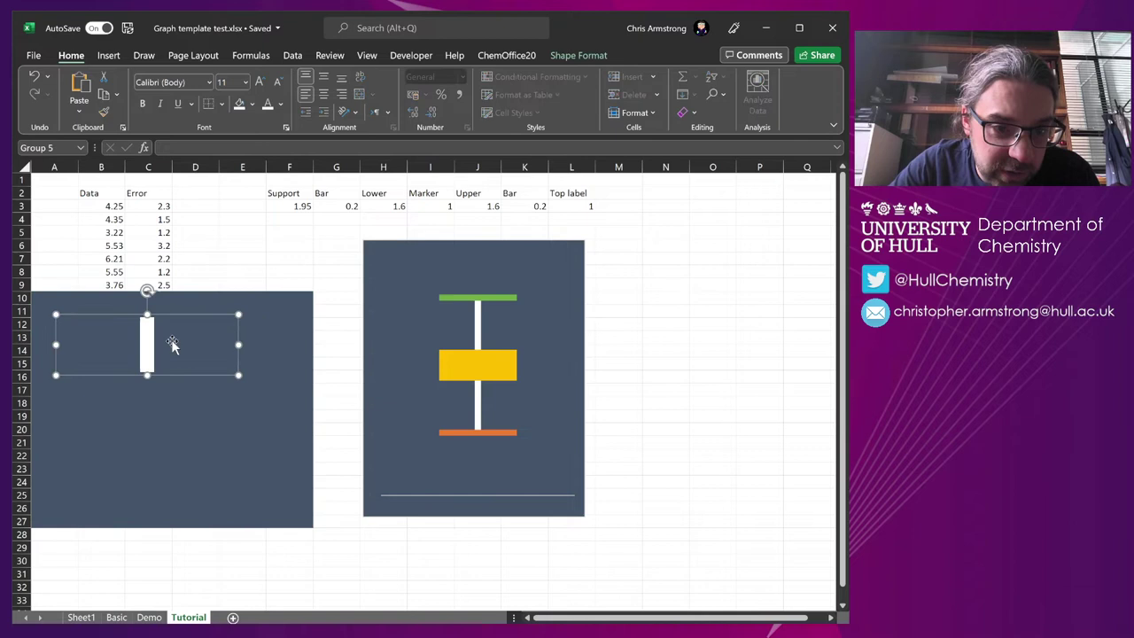
pyautogui.moveTo(173, 344); pyautogui.dragTo(197, 306)
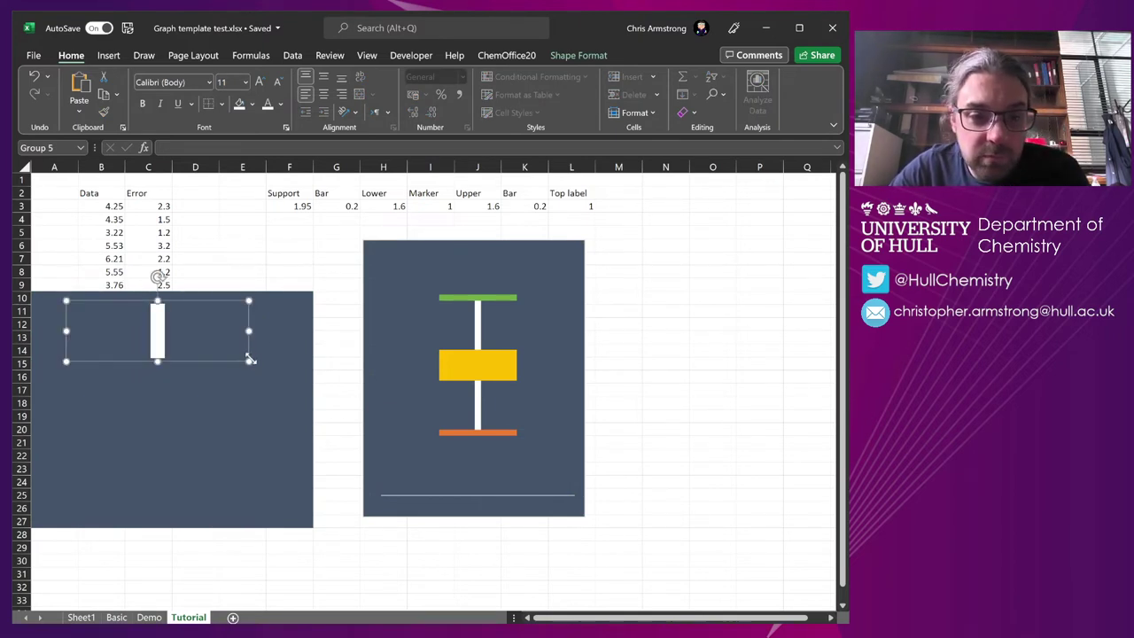
pyautogui.moveTo(251, 359); pyautogui.dragTo(270, 316)
# Duplicate the white bar and apply it to the chart's lower cap.
pyautogui.click(224, 316)
pyautogui.click(229, 304)
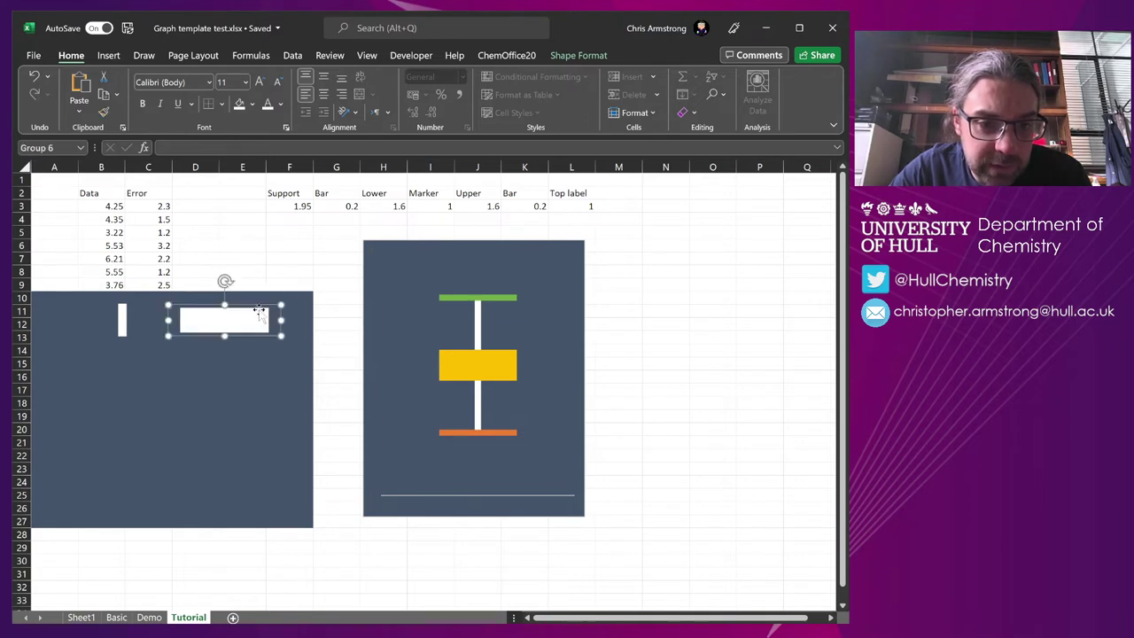
pyautogui.click(506, 299)
pyautogui.click(494, 434)
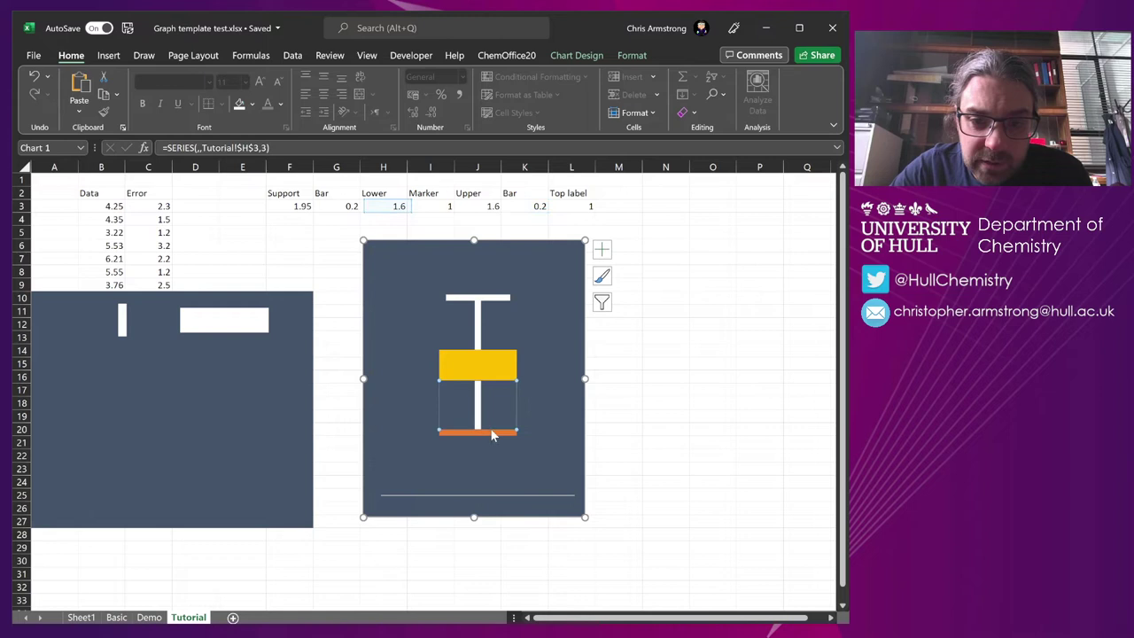
pyautogui.click(712, 378)
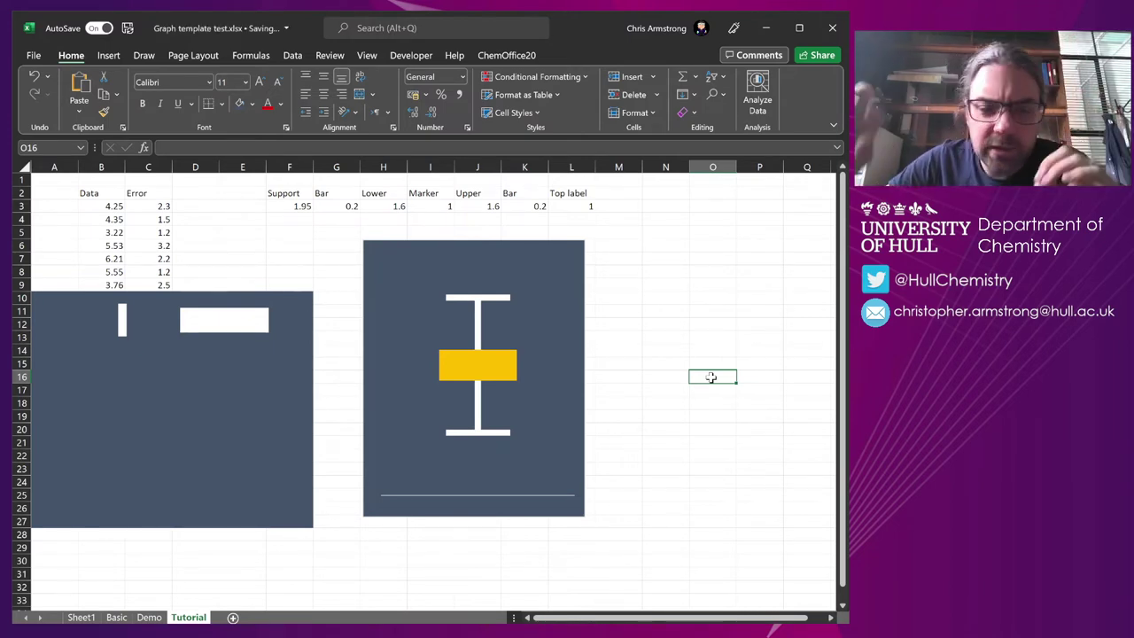
# Give the rectangle inside the white bar group a white 6 pt outline.
pyautogui.click(222, 321)
pyautogui.click(222, 320)
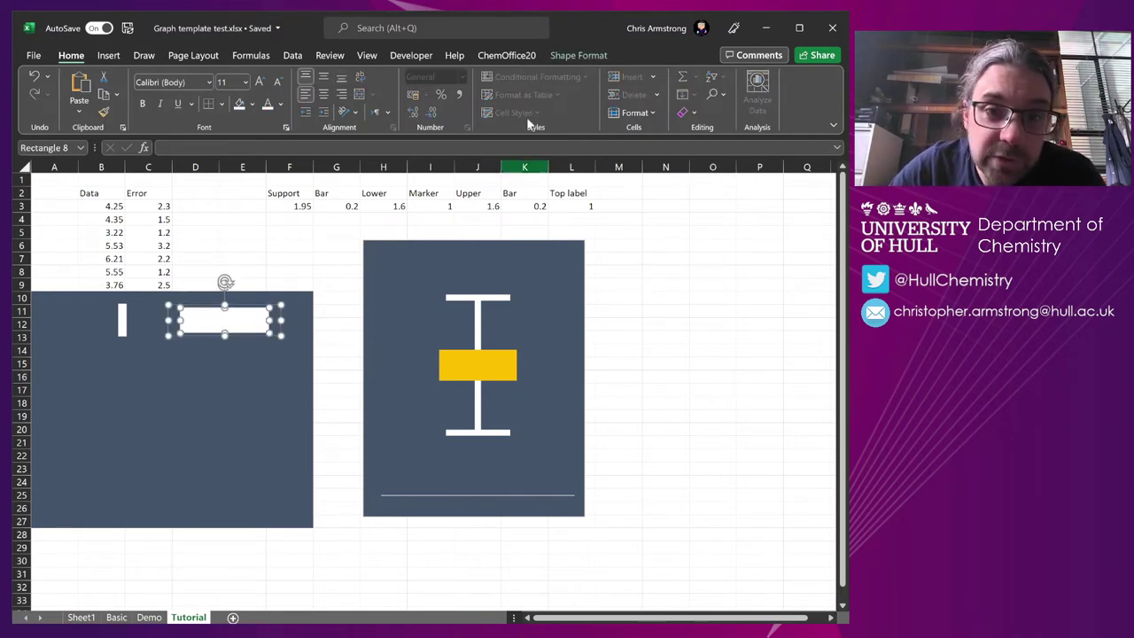
pyautogui.click(563, 56)
pyautogui.click(342, 95)
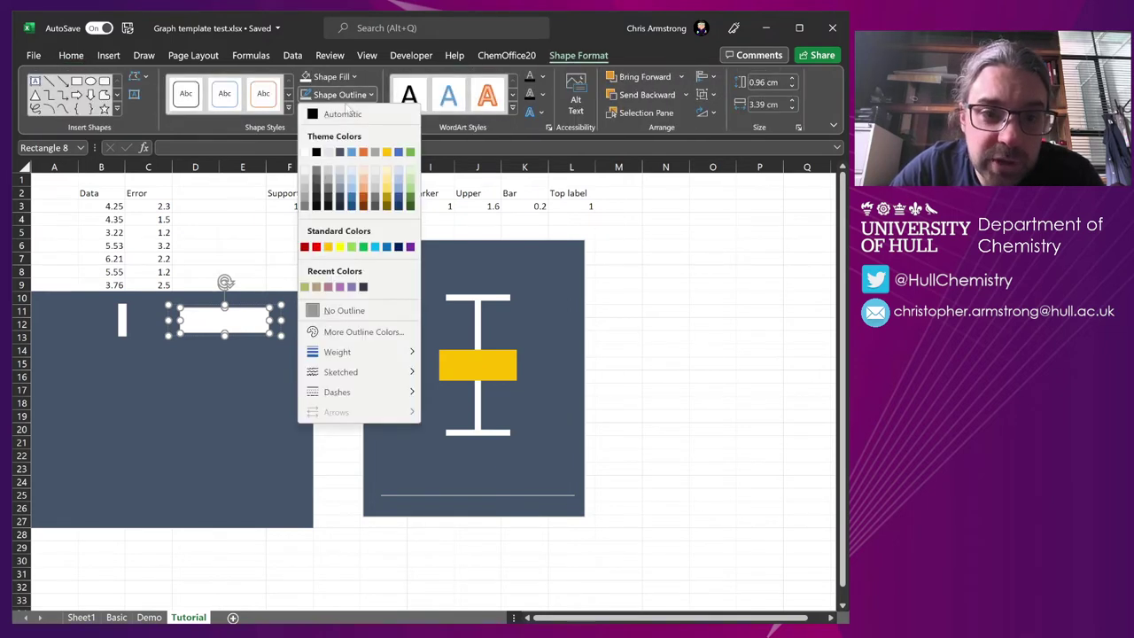
pyautogui.click(316, 152)
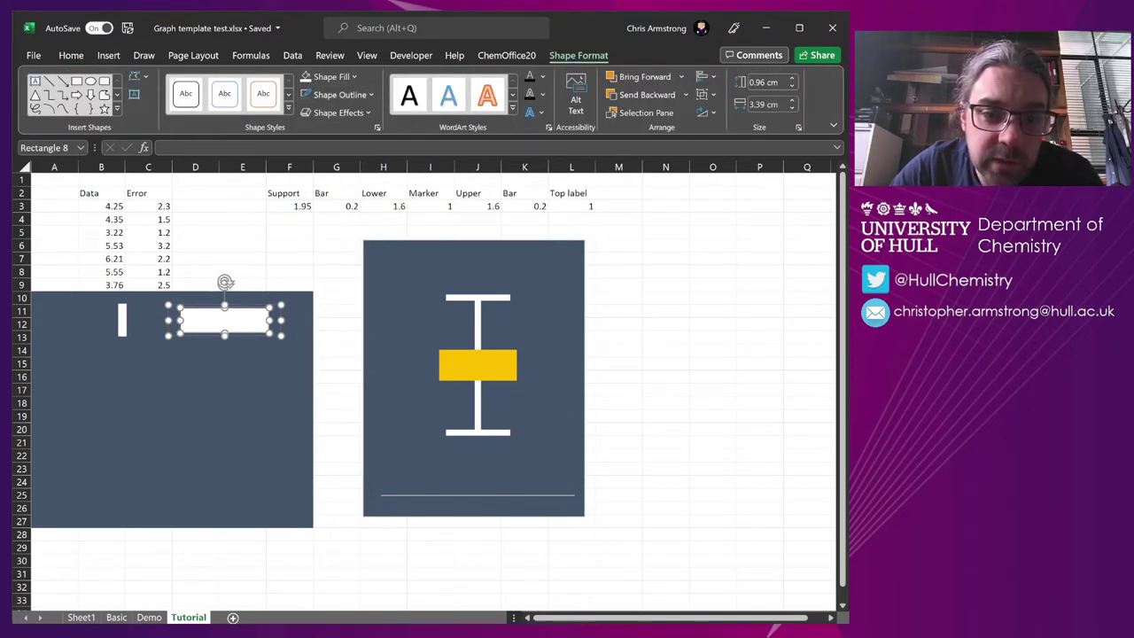
pyautogui.click(369, 95)
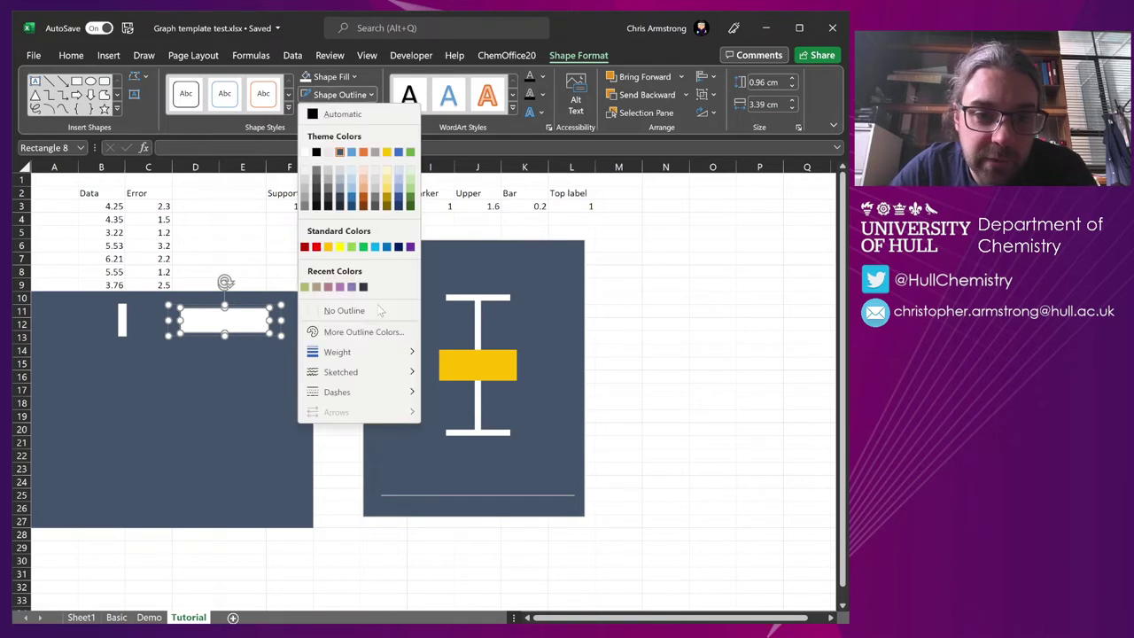
pyautogui.moveTo(354, 352)
pyautogui.click(468, 496)
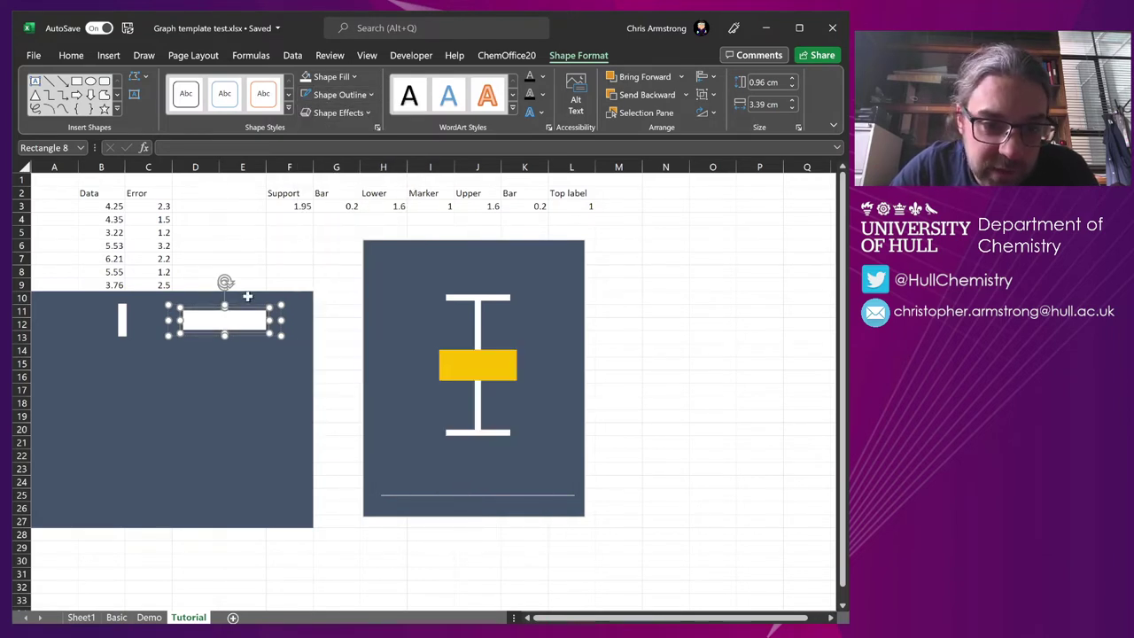
pyautogui.moveTo(225, 306); pyautogui.dragTo(223, 320)
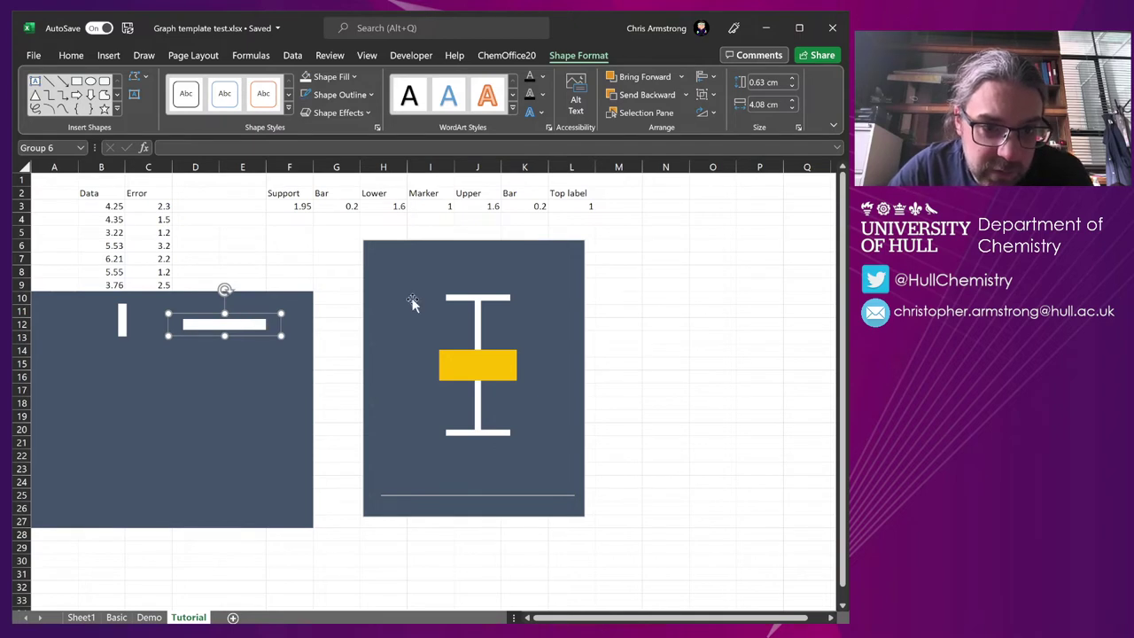
# Apply the updated white bar to the chart's upper and lower caps.
pyautogui.click(459, 304)
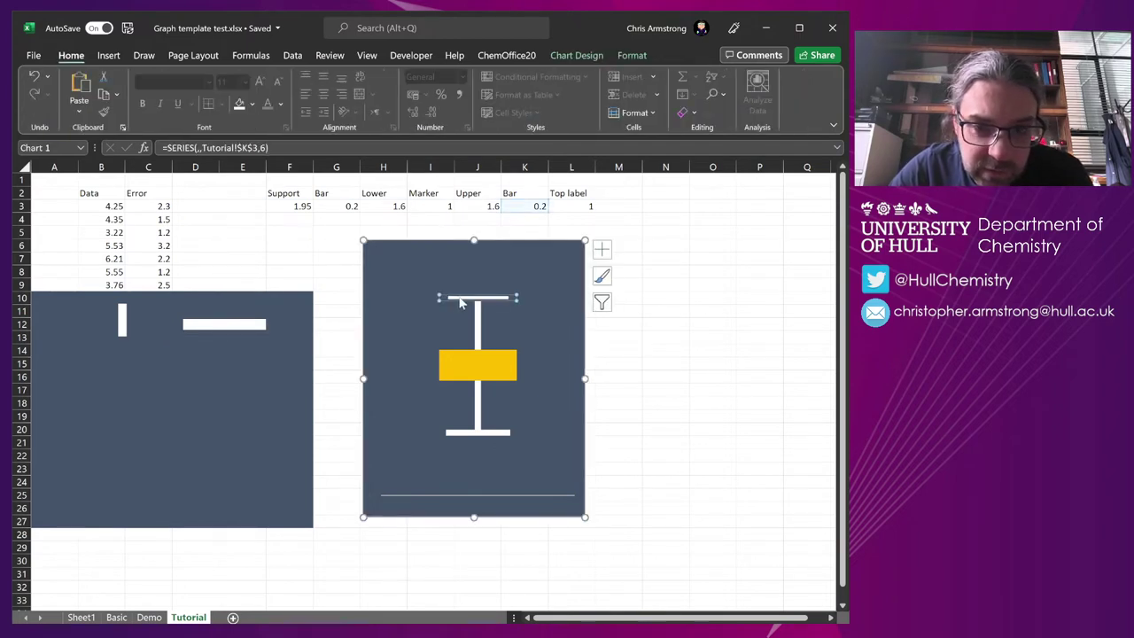
pyautogui.click(486, 434)
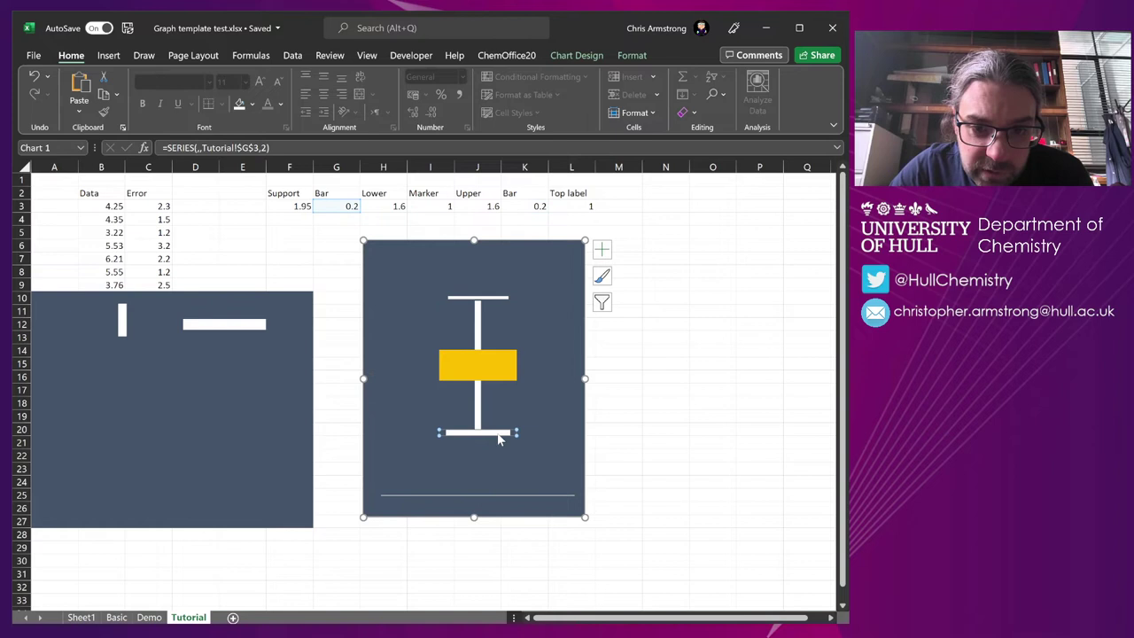
pyautogui.click(678, 374)
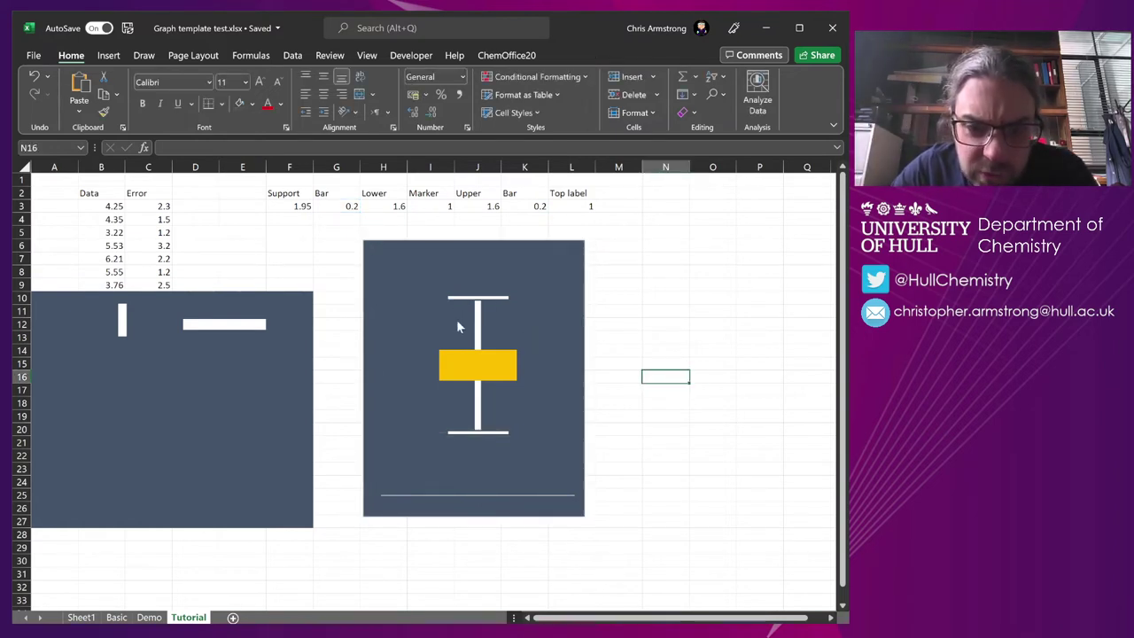
# Drag the chart's right edge in to narrow it, then place the chart beside columns N to P.
pyautogui.click(581, 370)
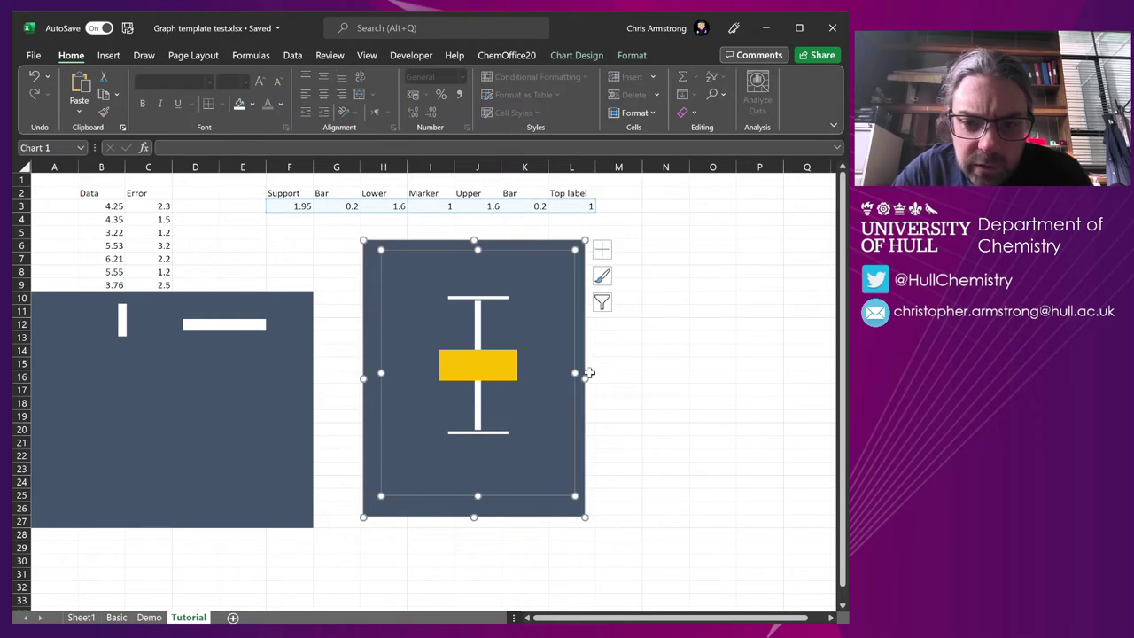
pyautogui.moveTo(584, 378); pyautogui.dragTo(486, 396)
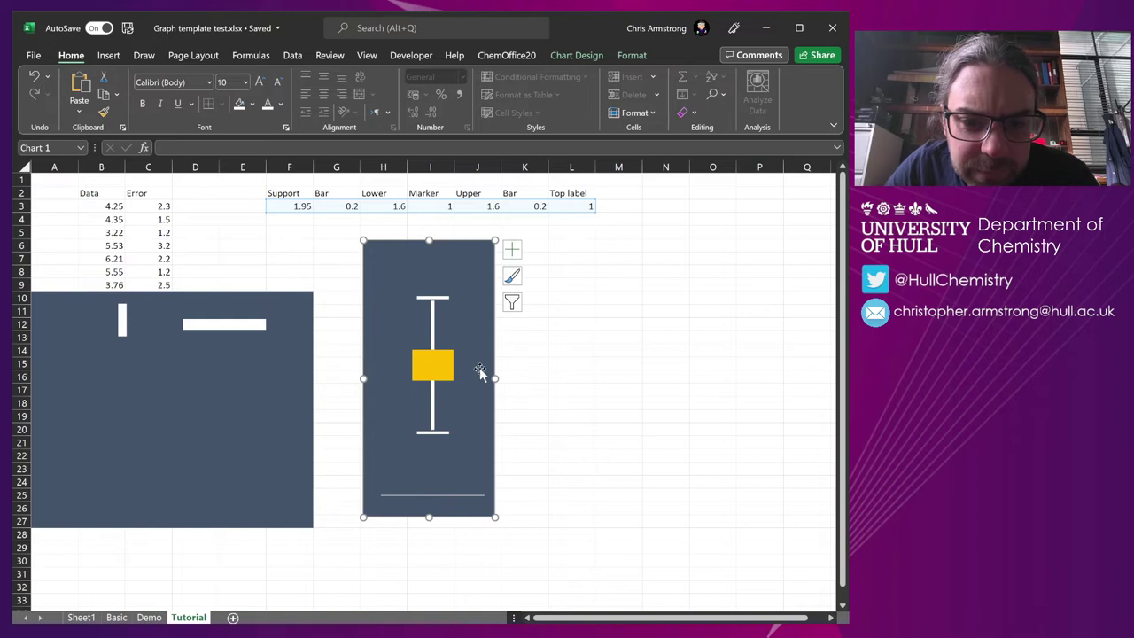
pyautogui.moveTo(493, 392); pyautogui.dragTo(759, 388)
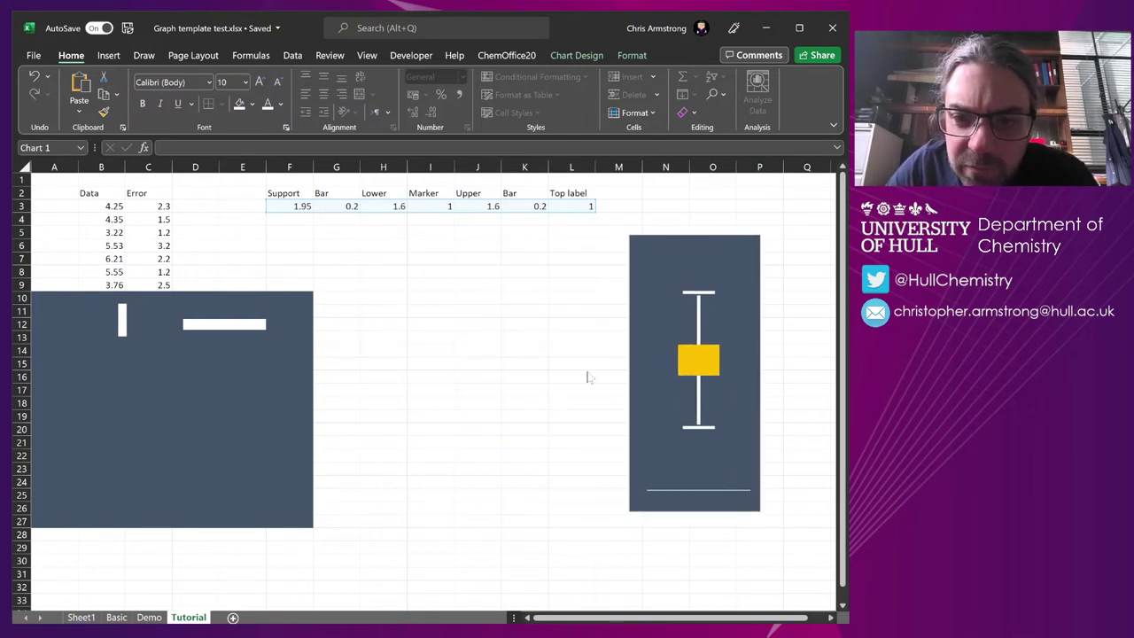
pyautogui.click(222, 326)
pyautogui.click(108, 55)
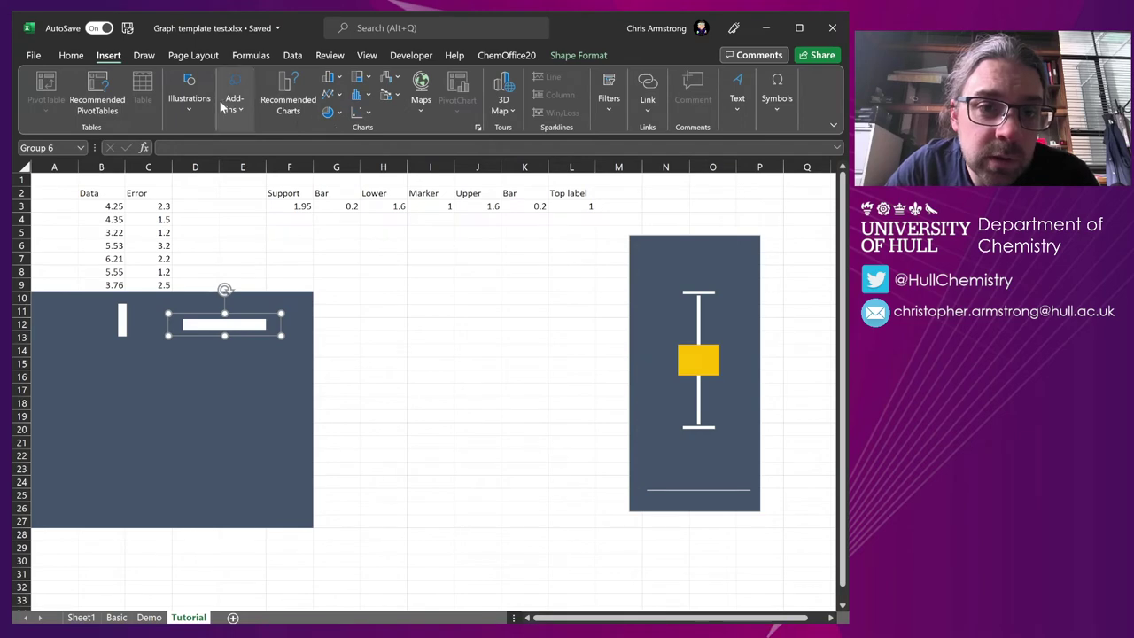
# Draw an oval circle on the dark panel below the bars.
pyautogui.click(189, 100)
pyautogui.click(215, 156)
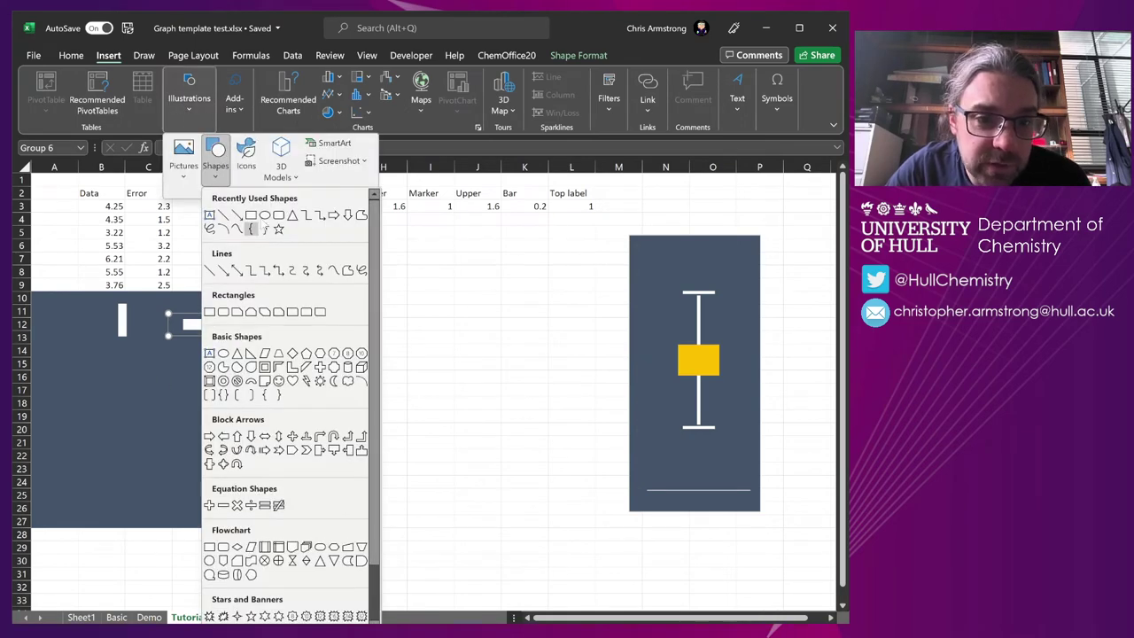
pyautogui.click(265, 214)
pyautogui.moveTo(175, 380); pyautogui.dragTo(224, 421)
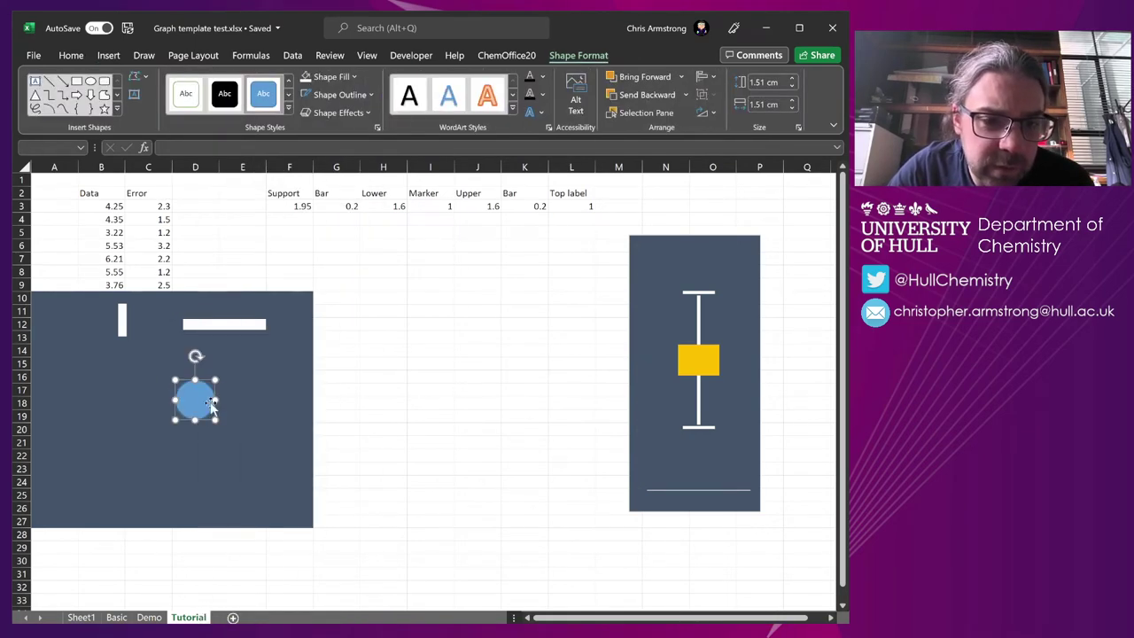
# Make the circle hollow with a white 4½ pt outline.
pyautogui.click(338, 95)
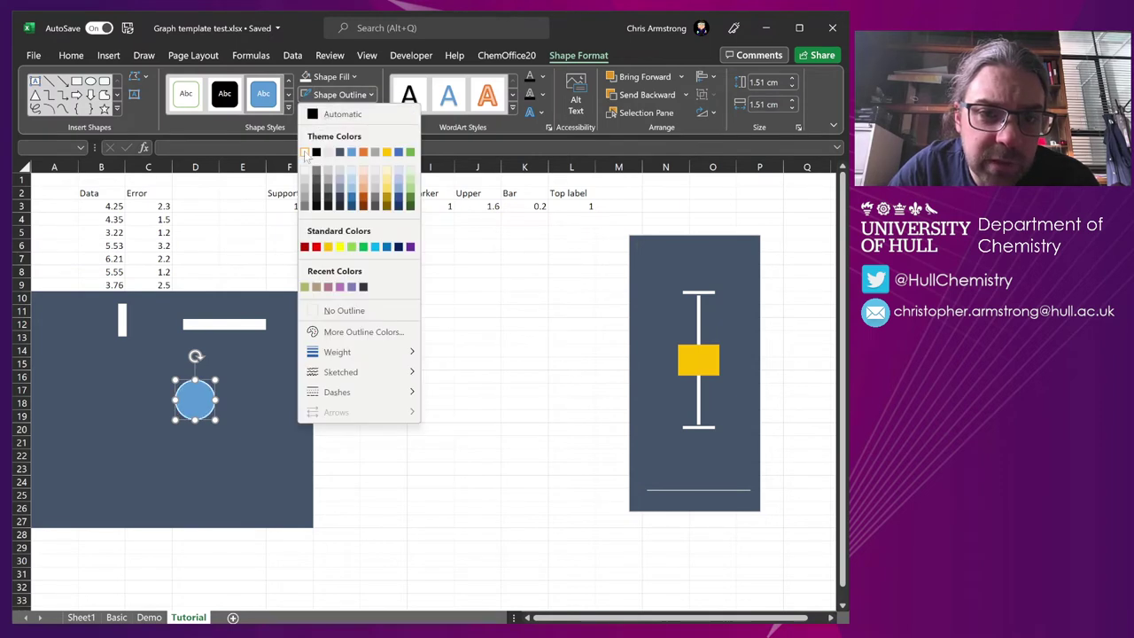
pyautogui.click(305, 152)
pyautogui.click(330, 76)
pyautogui.click(336, 293)
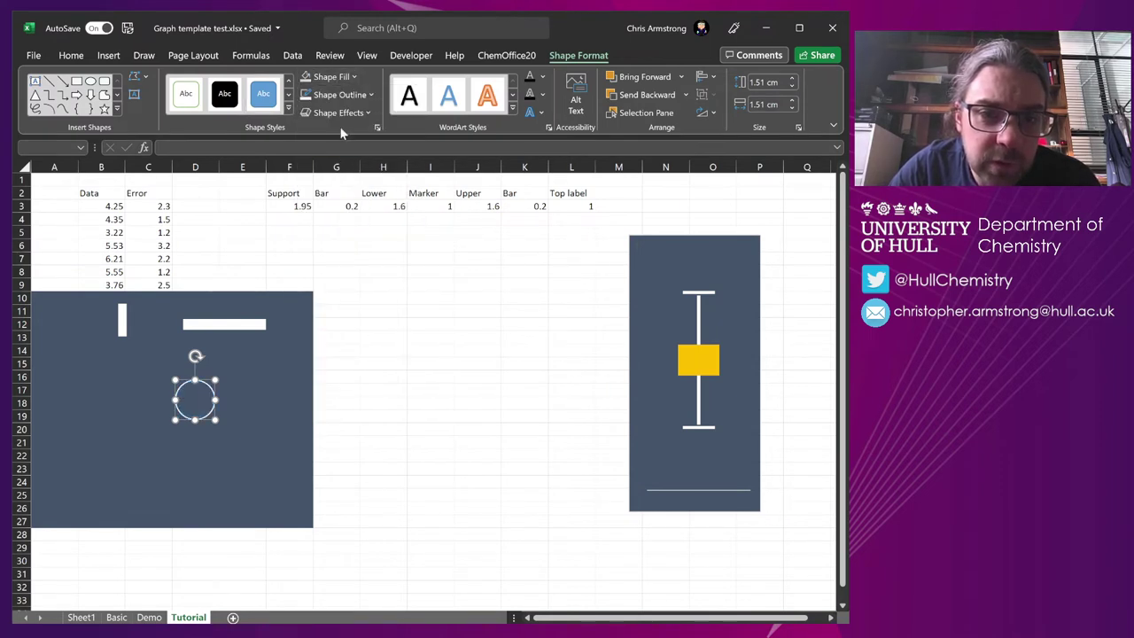
pyautogui.click(338, 95)
pyautogui.moveTo(383, 362)
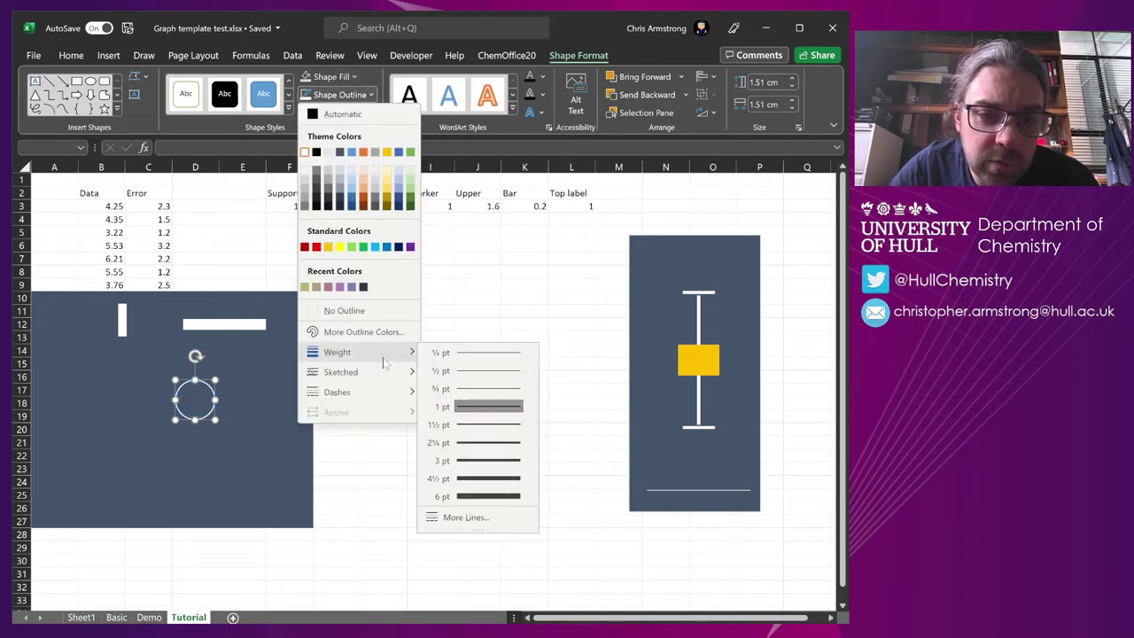
pyautogui.click(479, 479)
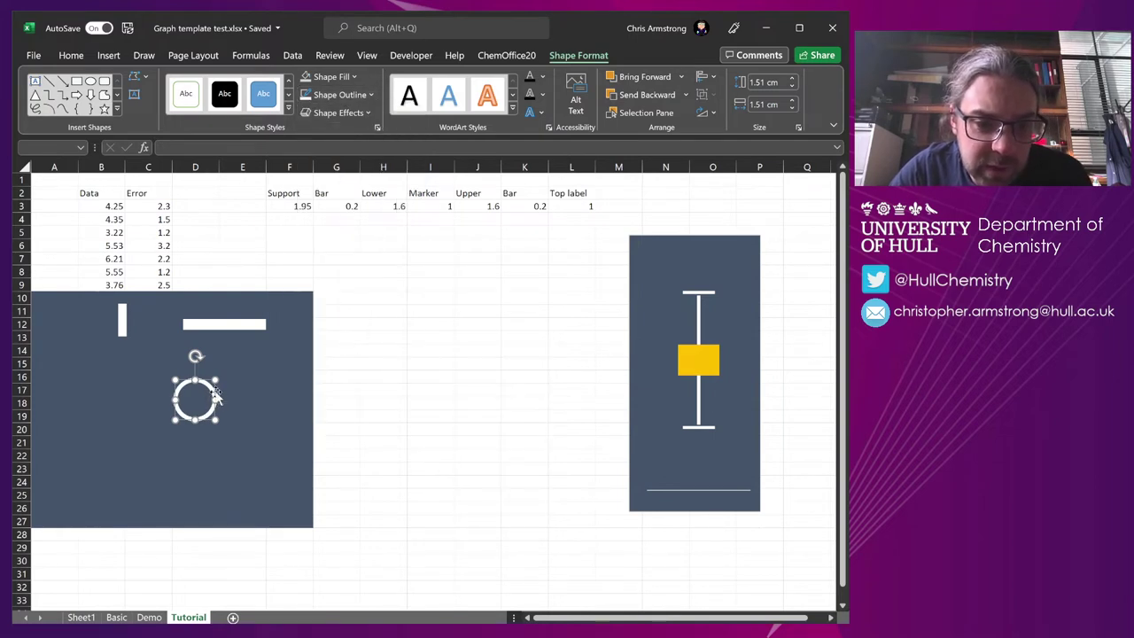
# Apply the white ring to the chart's upper cap series.
pyautogui.click(709, 296)
pyautogui.click(708, 300)
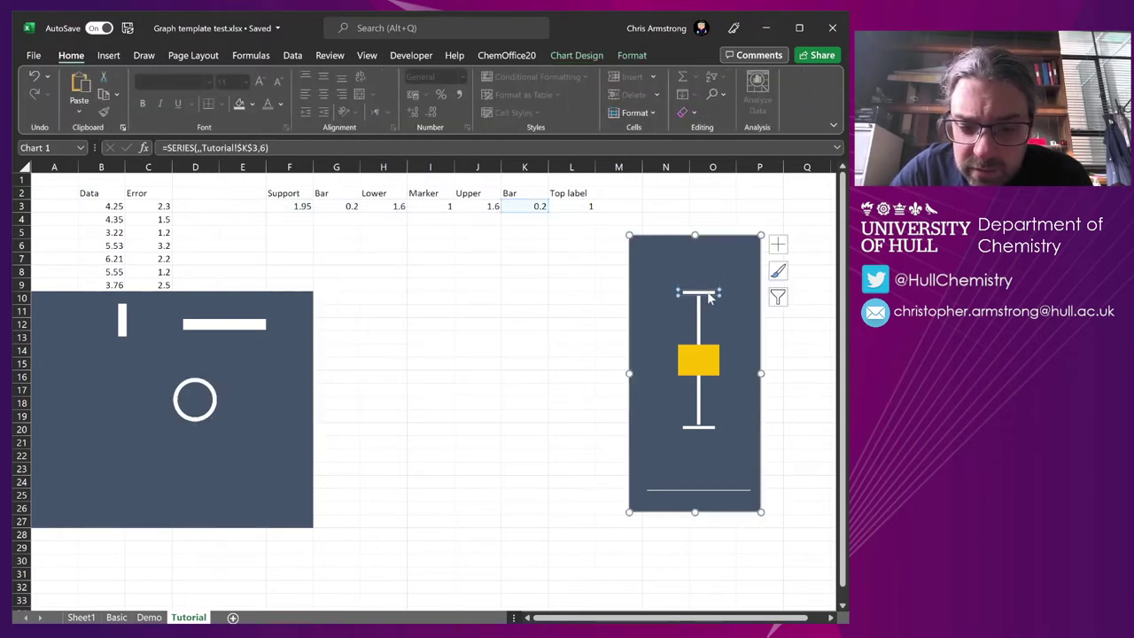
pyautogui.click(538, 303)
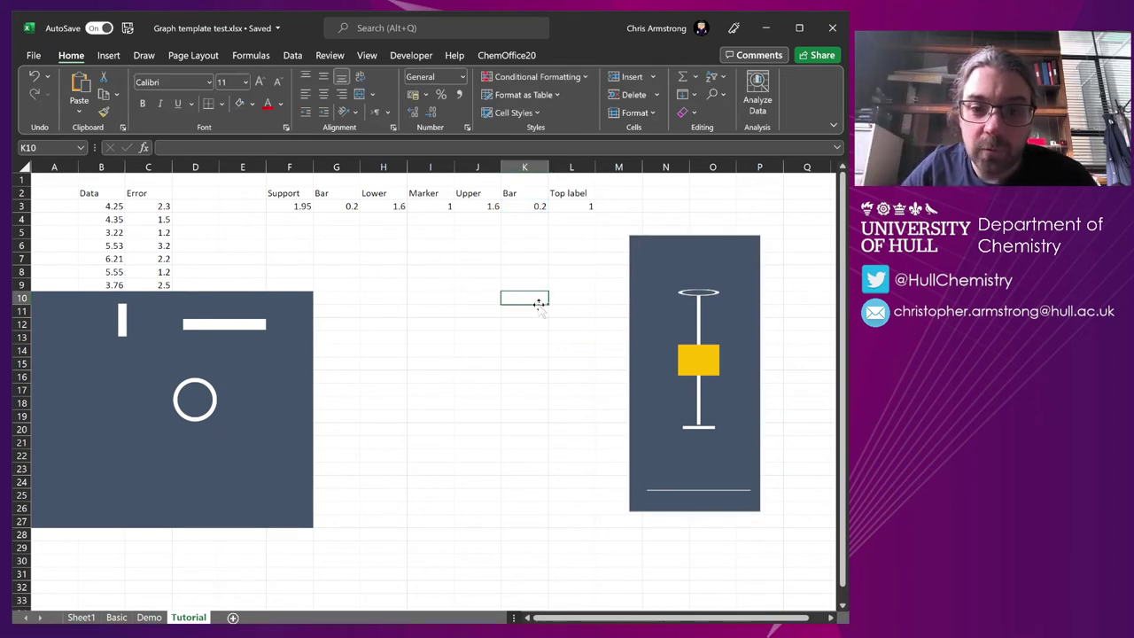
# Try Bar heights of 1, 0.5 and 1 in K3, then re-enter J3's Upper formula.
pyautogui.click(534, 209)
pyautogui.write('1')
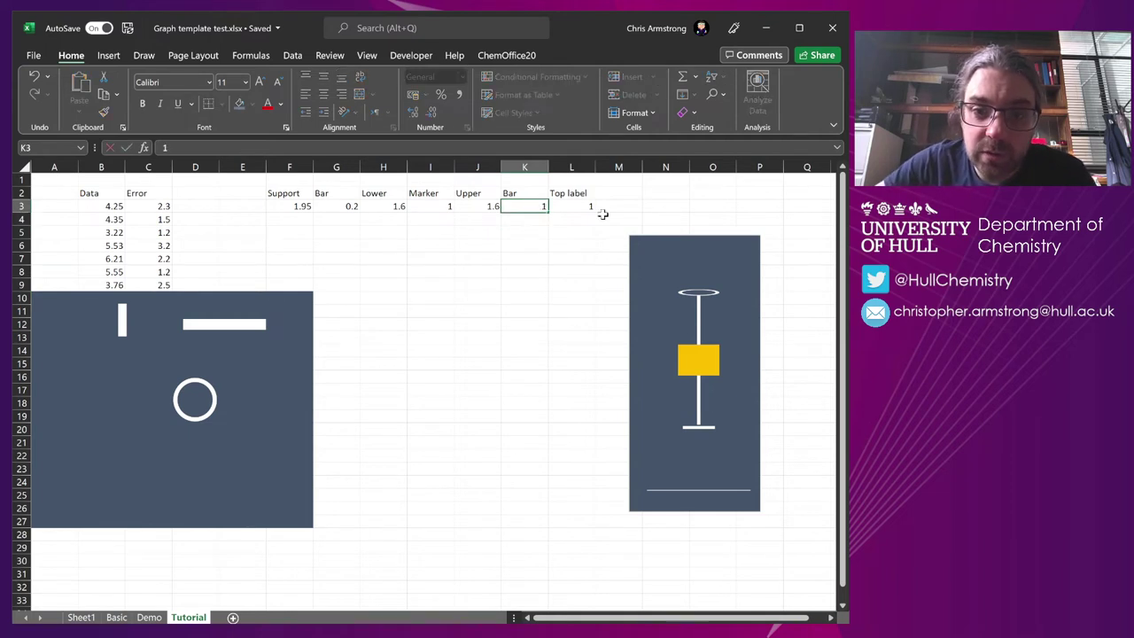
pyautogui.press('Return')
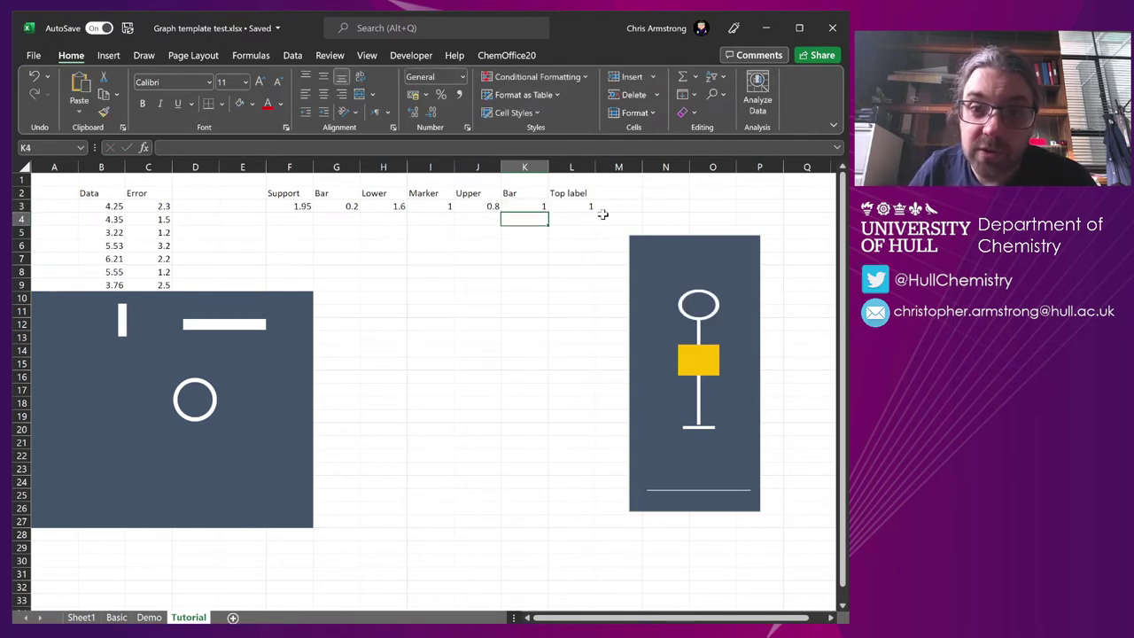
pyautogui.press('Up')
pyautogui.press('Left')
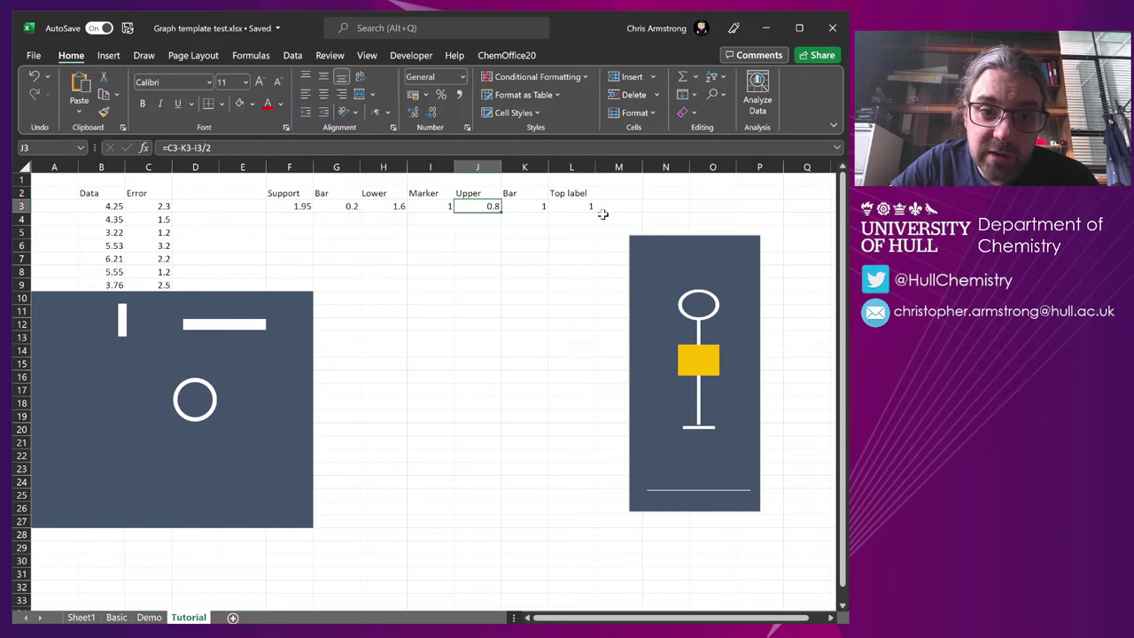
pyautogui.press('Right')
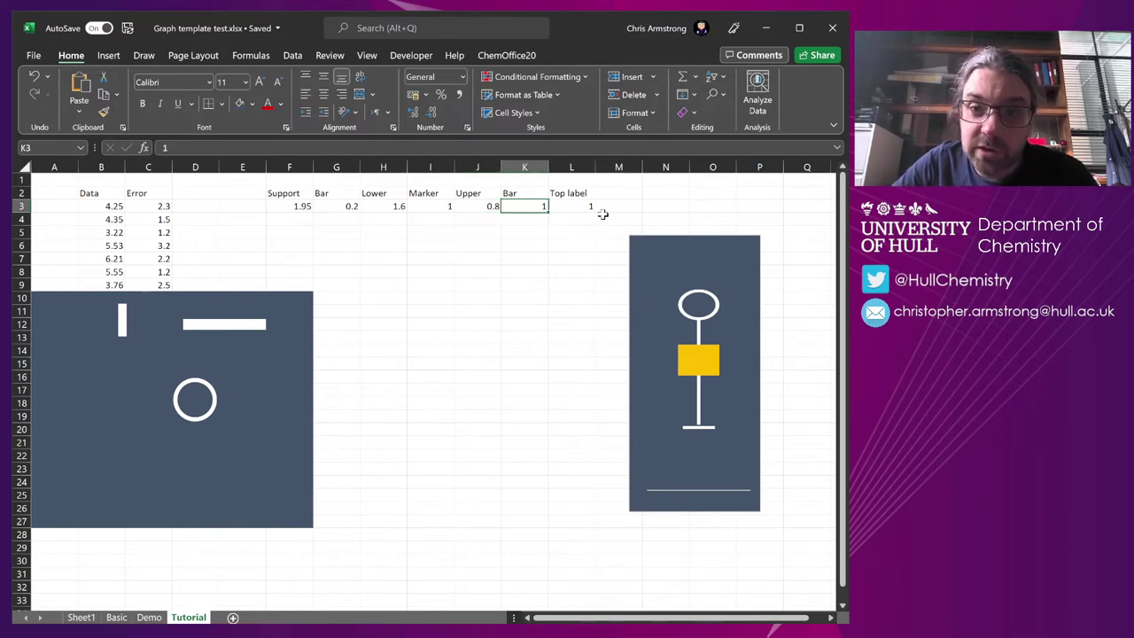
pyautogui.write('0.5')
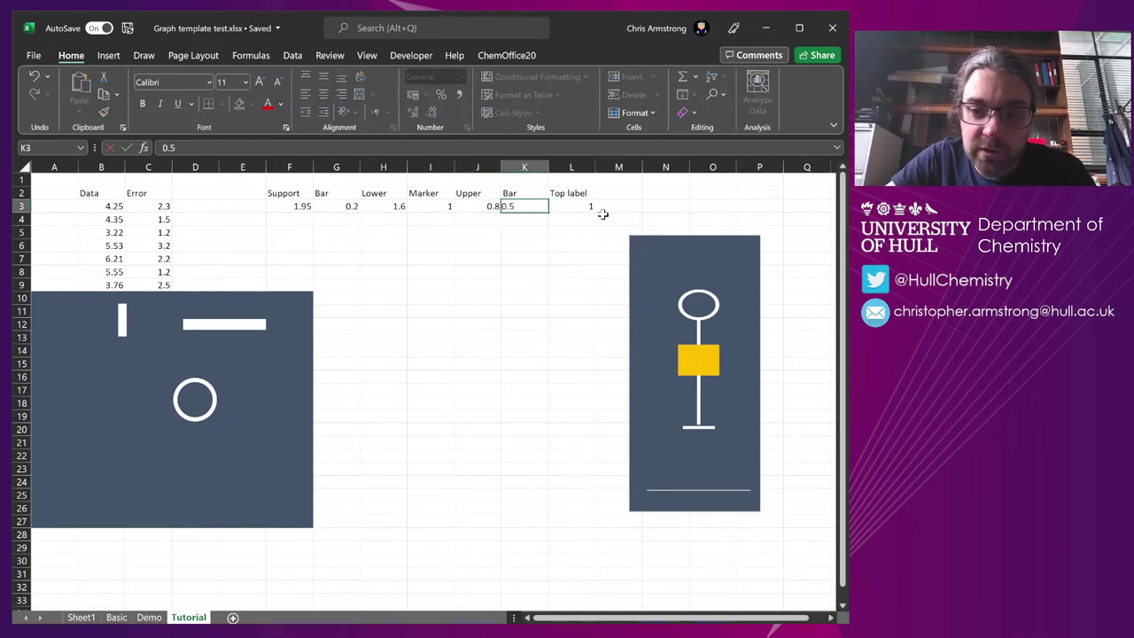
pyautogui.press('Return')
pyautogui.press('Up')
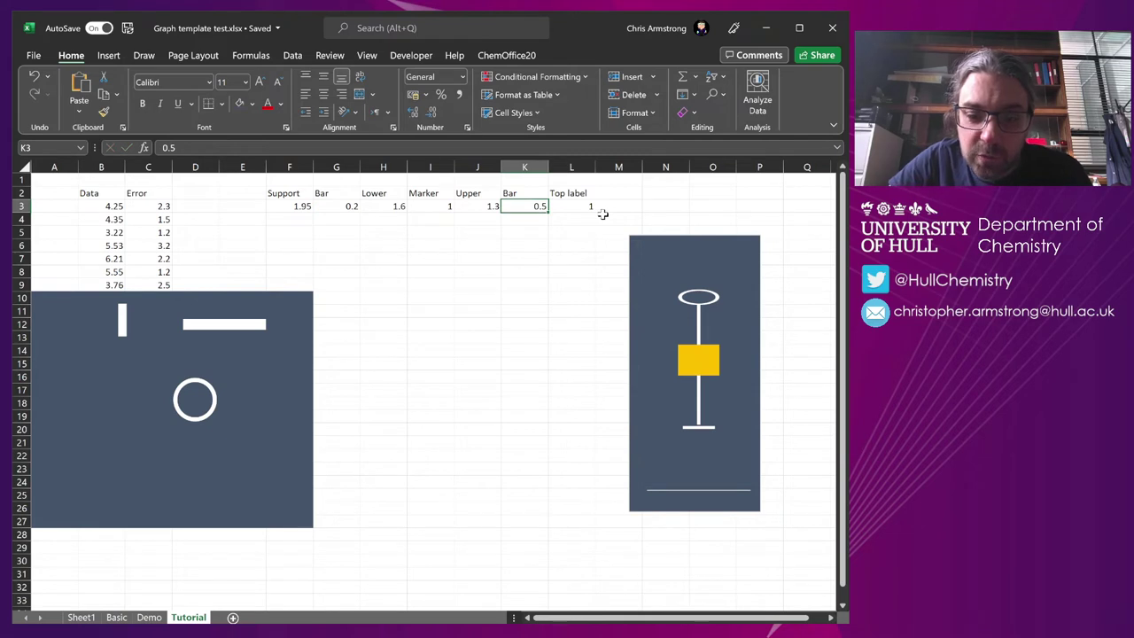
pyautogui.write('1')
pyautogui.press('Return')
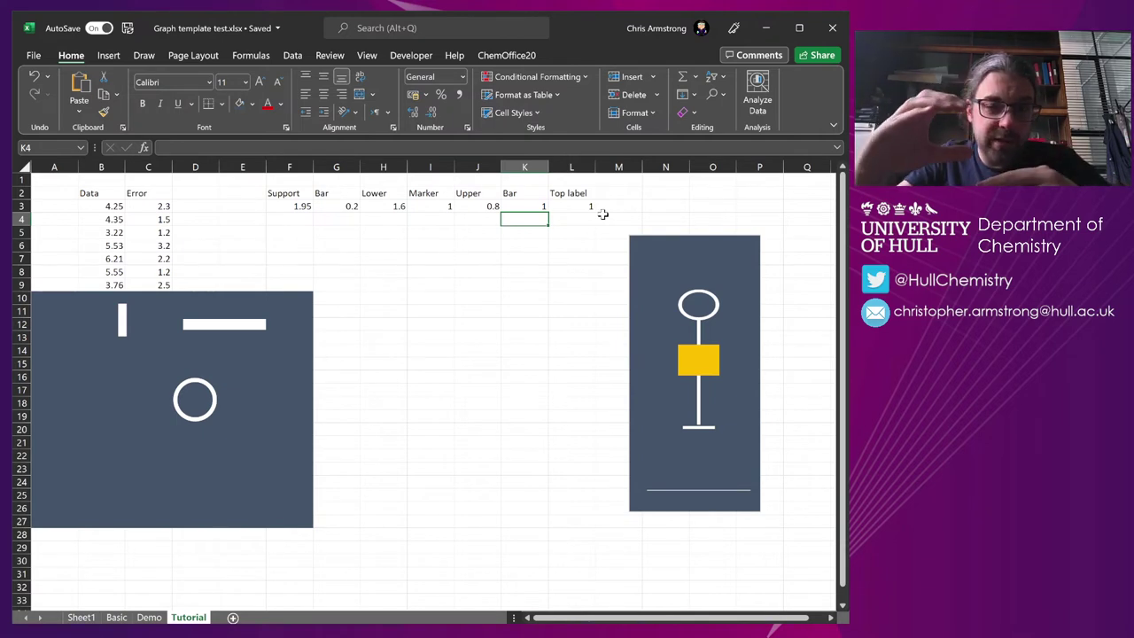
pyautogui.press('Up')
pyautogui.press('Left')
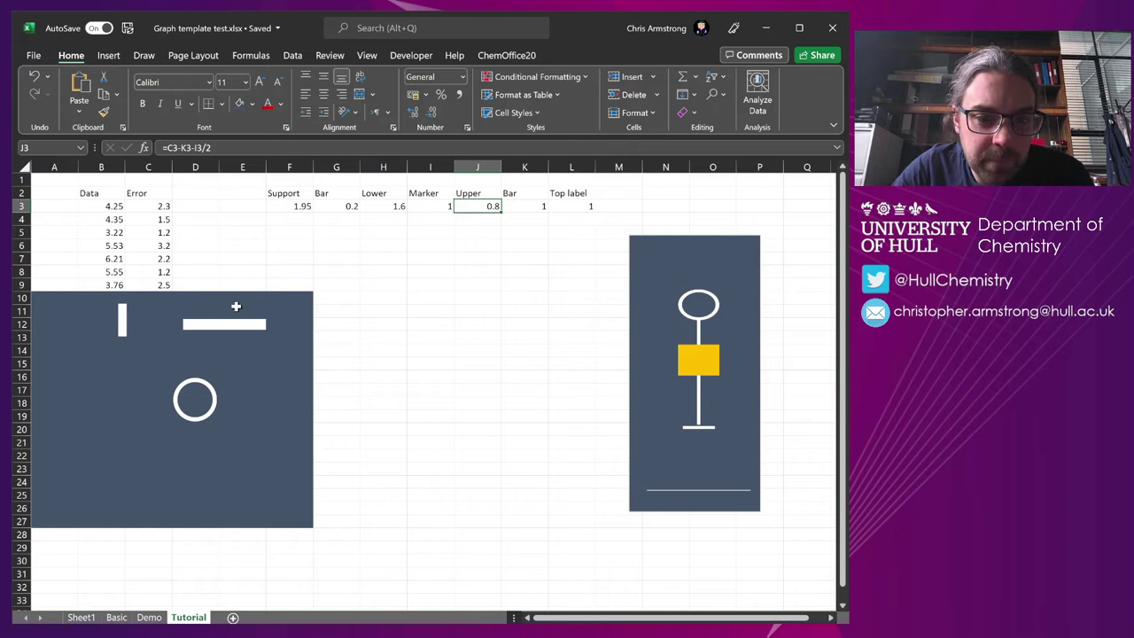
pyautogui.click(233, 147)
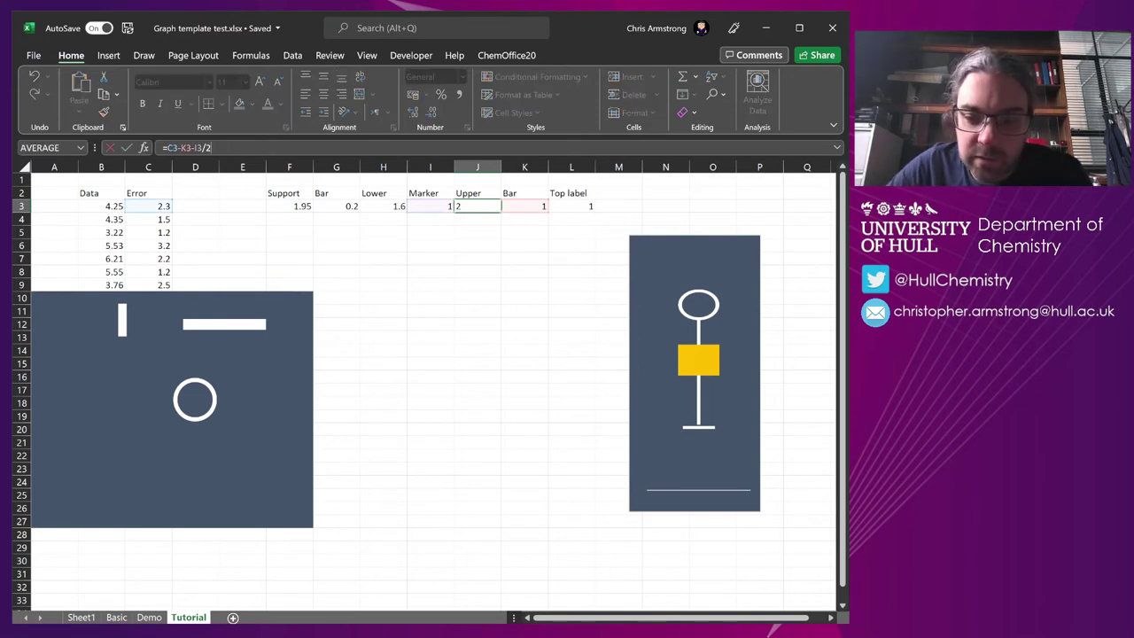
pyautogui.press('Return')
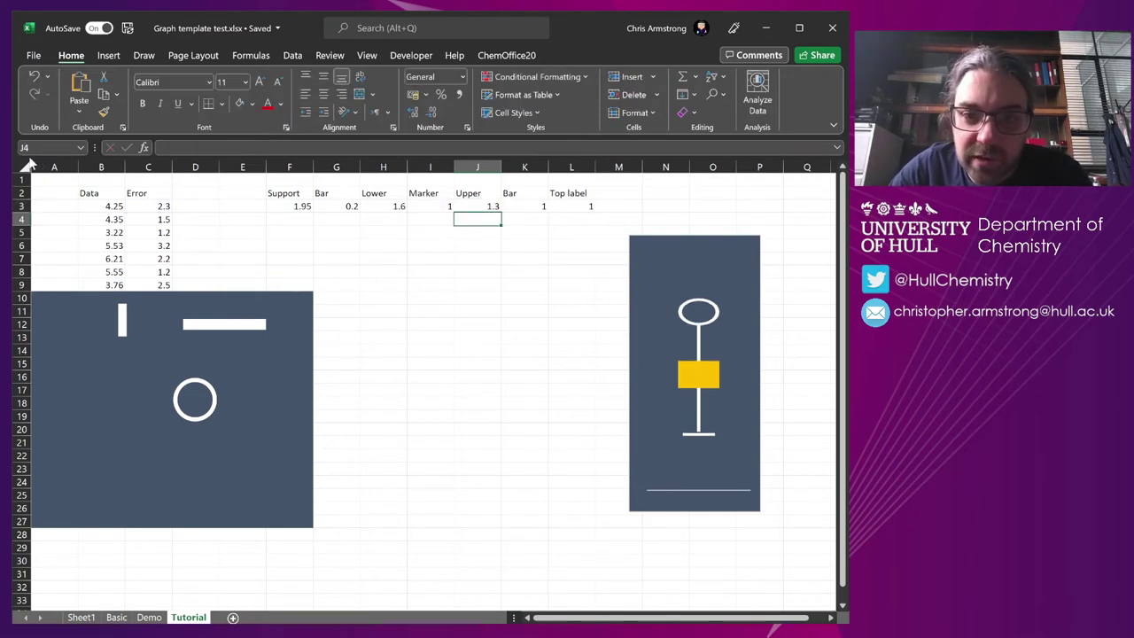
# Revise J3's Upper formula to add a K3/2 term.
pyautogui.click(489, 208)
pyautogui.press('F2')
pyautogui.press('BackSpace')
pyautogui.press('BackSpace')
pyautogui.press('BackSpace')
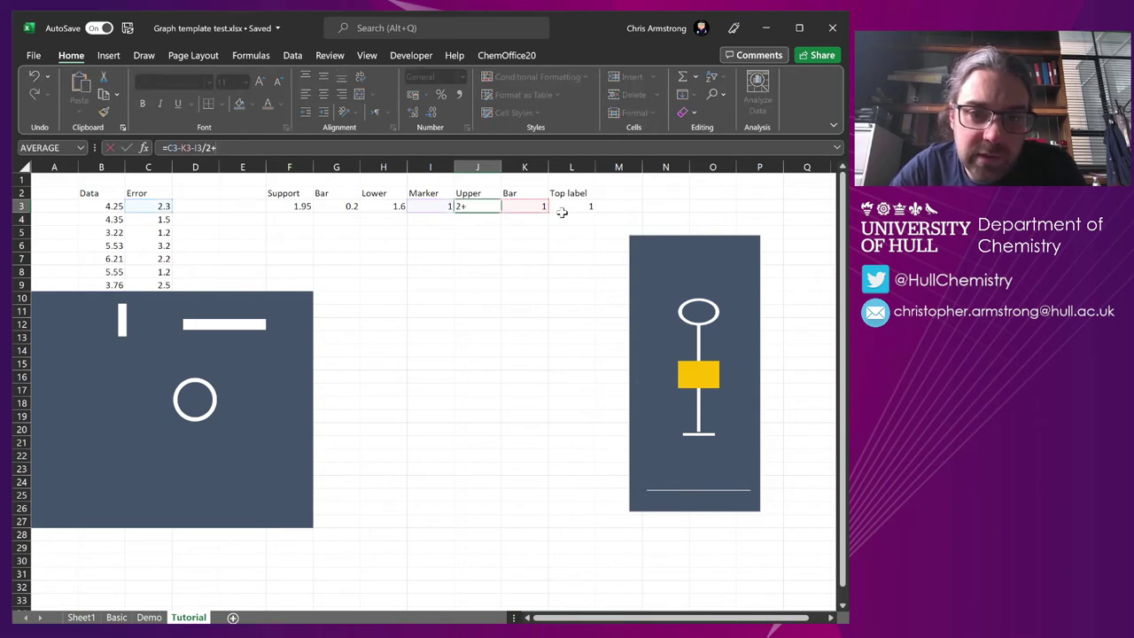
pyautogui.click(538, 207)
pyautogui.write('/2')
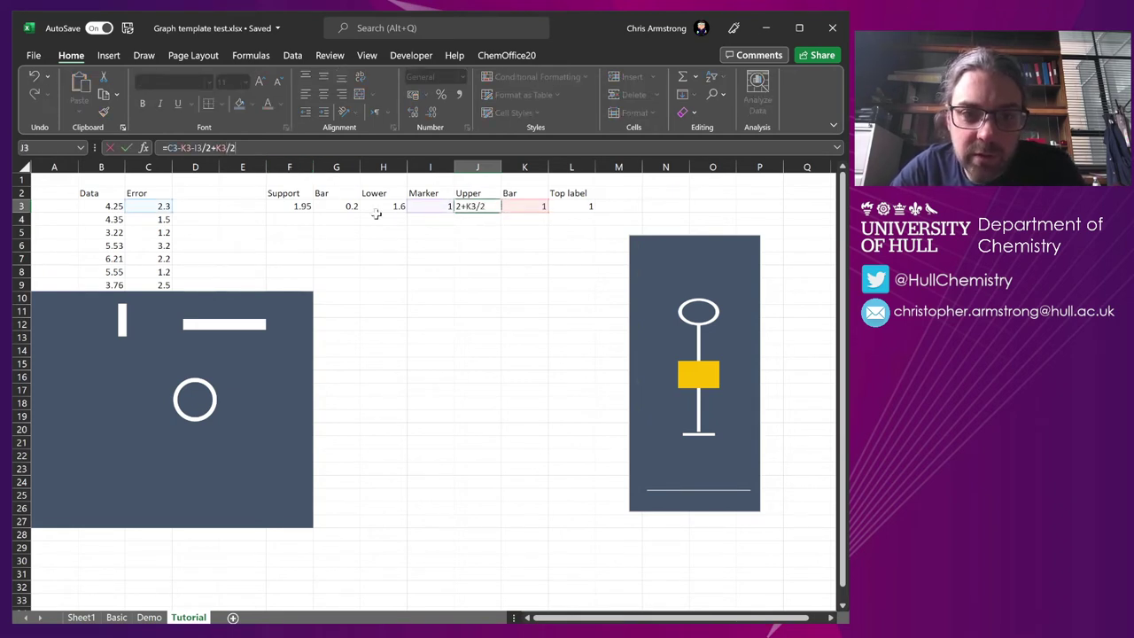
pyautogui.press('Return')
# Try Bar values 2 and 1 in K3, settling on 0.2.
pyautogui.click(538, 206)
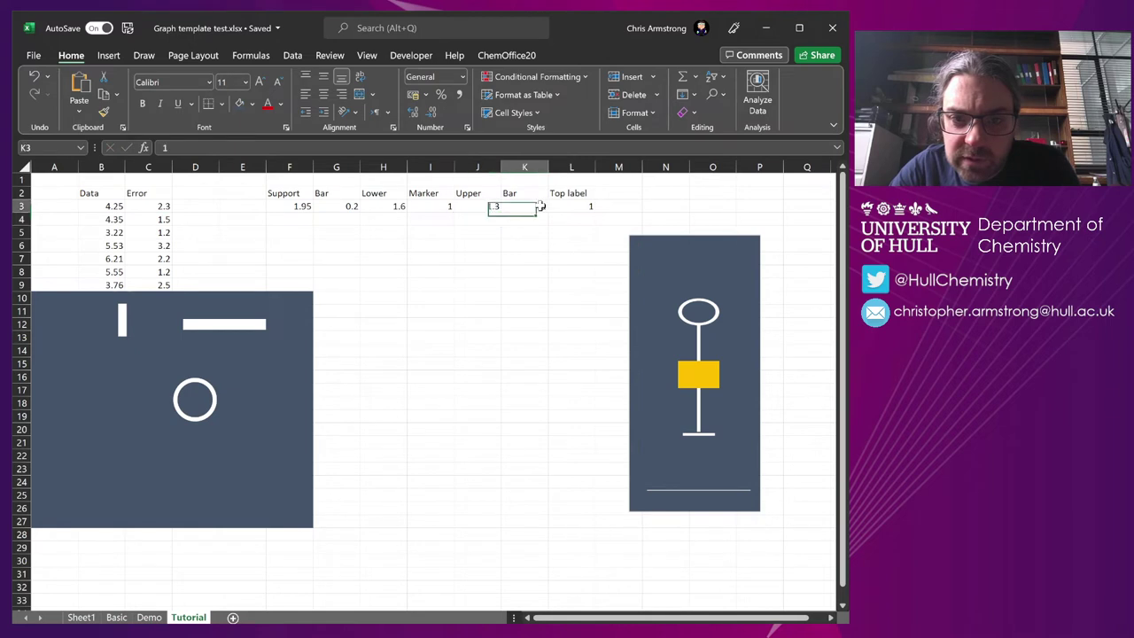
pyautogui.write('2')
pyautogui.press('Return')
pyautogui.click(546, 206)
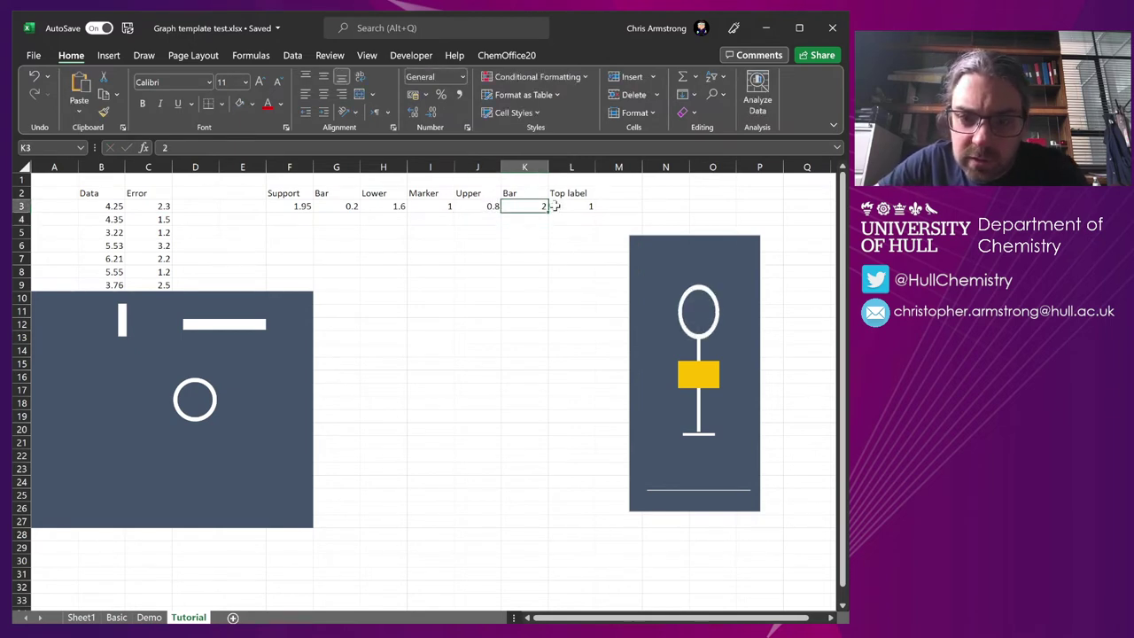
pyautogui.write('1')
pyautogui.press('Return')
pyautogui.click(546, 205)
pyautogui.write('0.2')
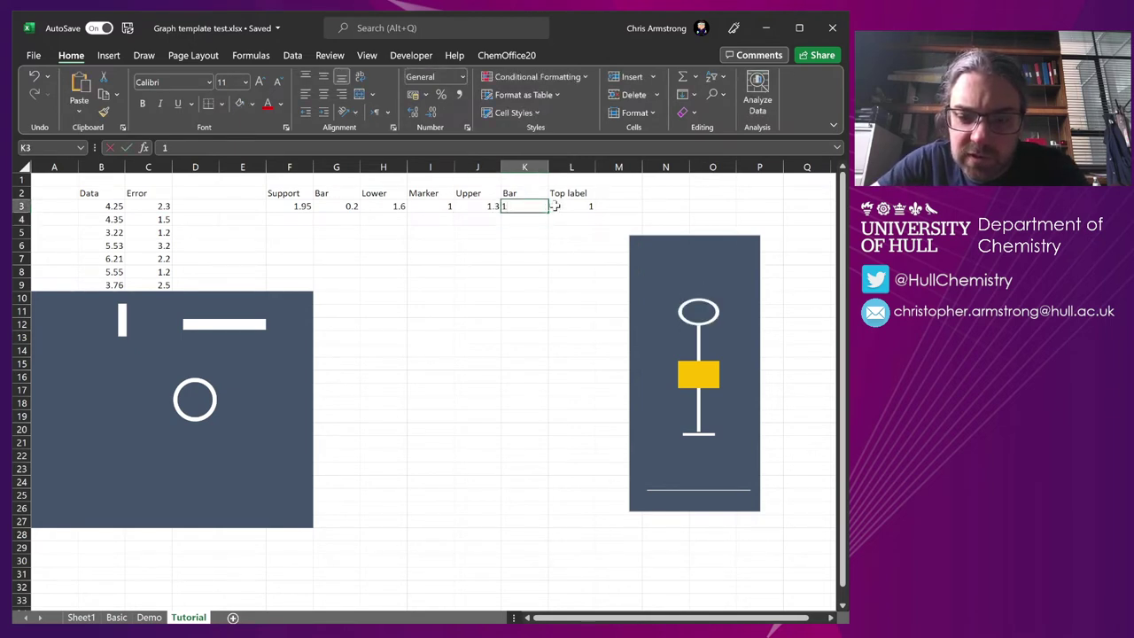
pyautogui.press('Return')
# Drop the K3/2 term so J3 reads =C3-K3-I3/2, giving 1.6.
pyautogui.click(464, 205)
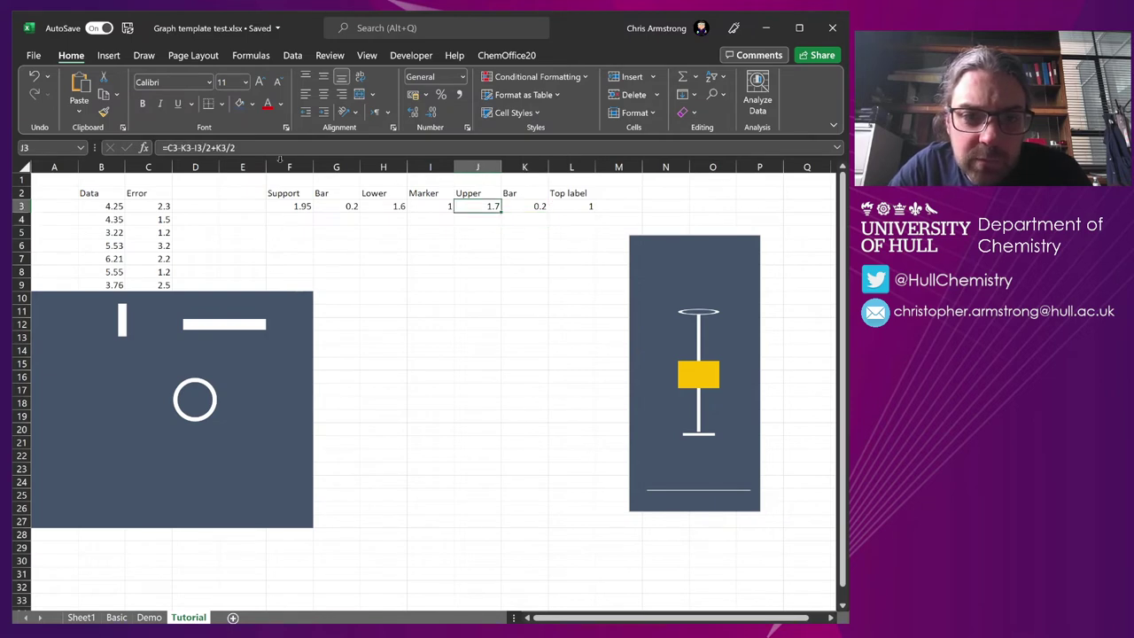
pyautogui.press('F2')
pyautogui.press('BackSpace')
pyautogui.press('BackSpace')
pyautogui.press('BackSpace')
pyautogui.press('BackSpace')
pyautogui.press('BackSpace')
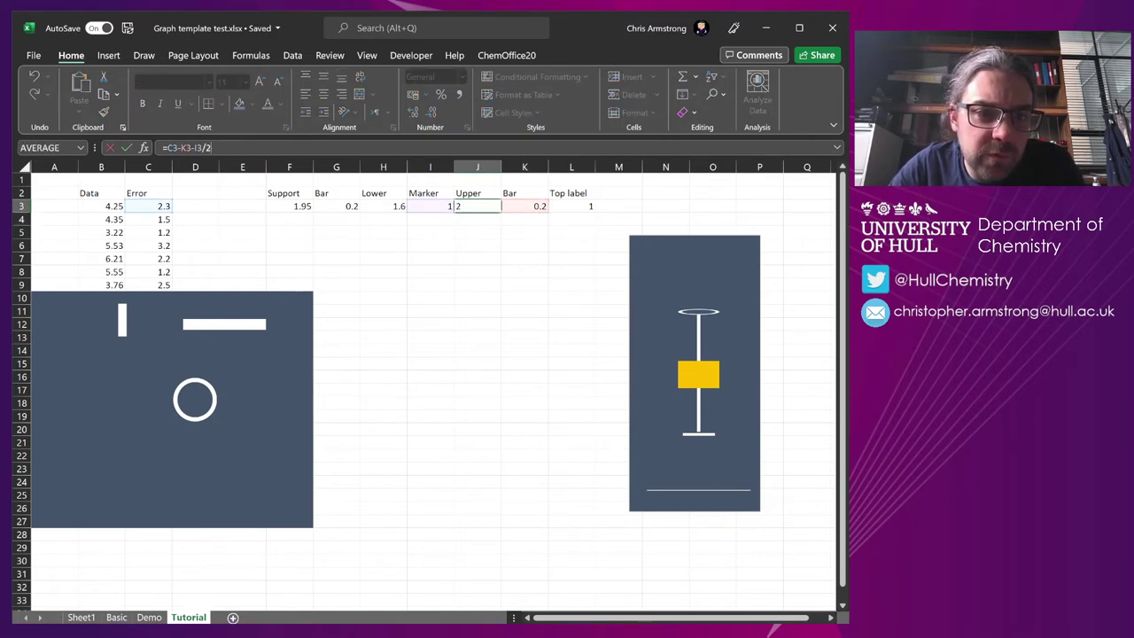
pyautogui.press('Return')
# Paste the white horizontal bar into the chart's top marker series to replace the flattened ring.
pyautogui.click(236, 326)
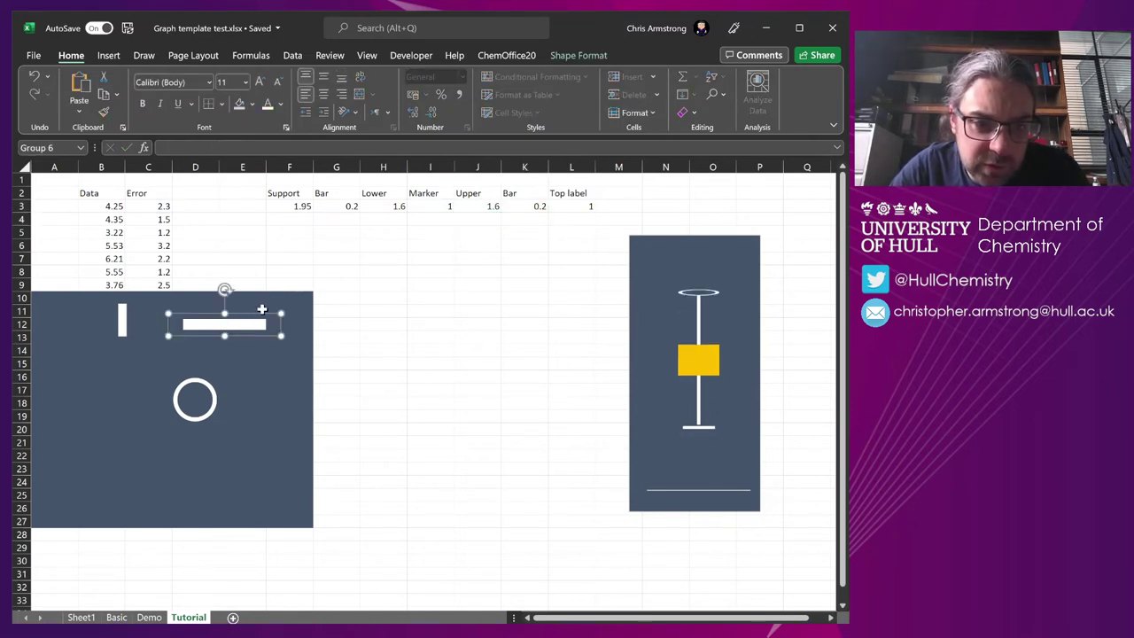
pyautogui.click(694, 300)
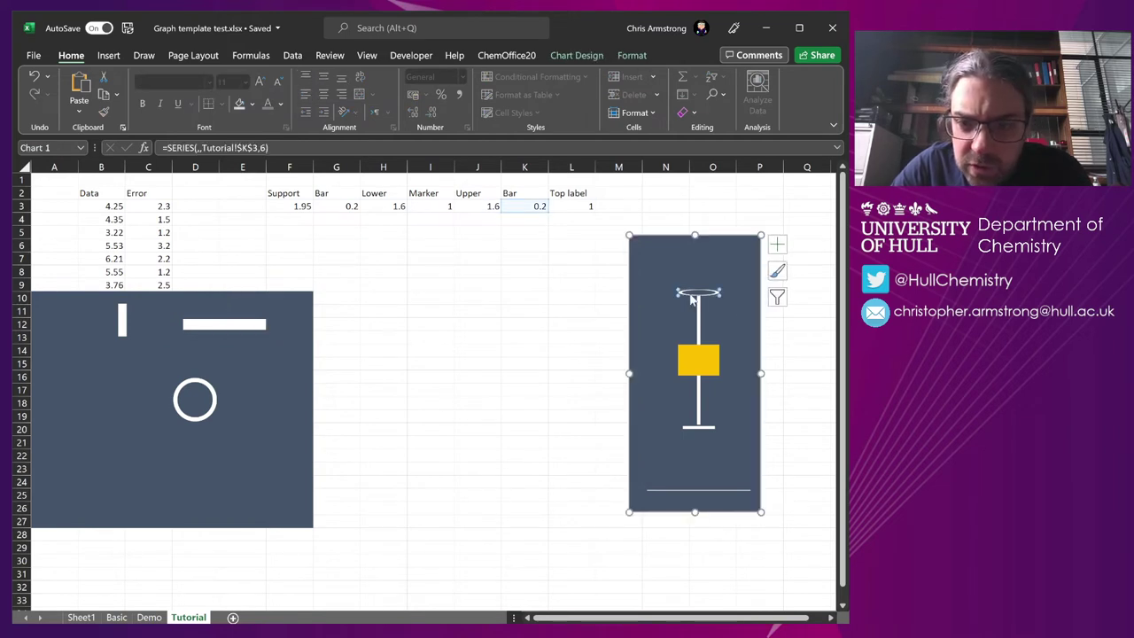
pyautogui.click(228, 324)
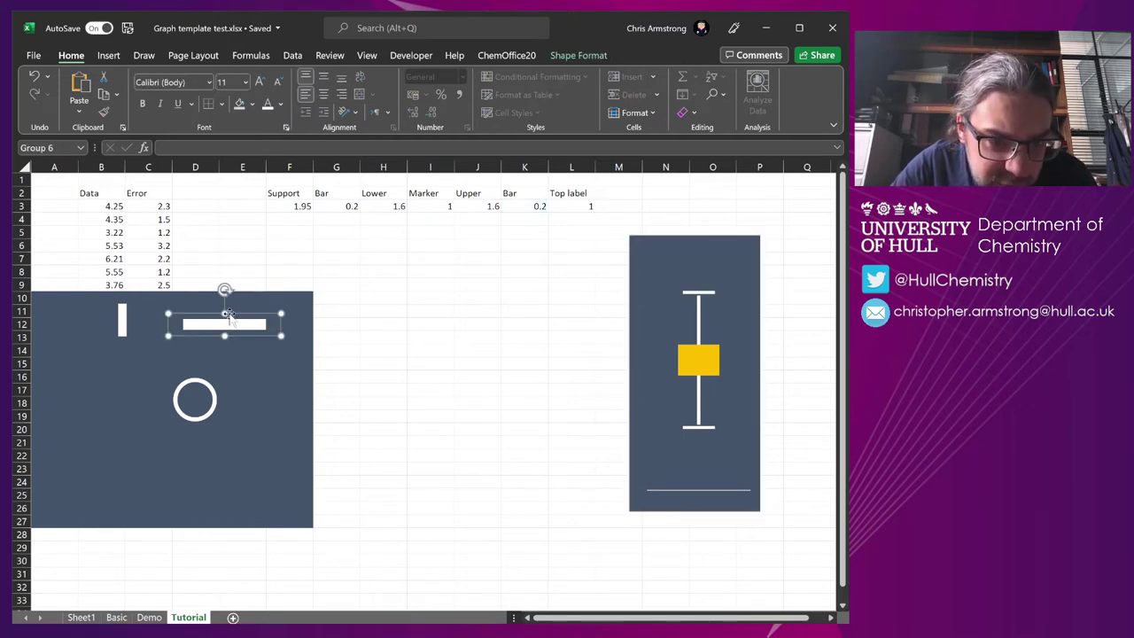
pyautogui.moveTo(228, 321); pyautogui.dragTo(226, 323)
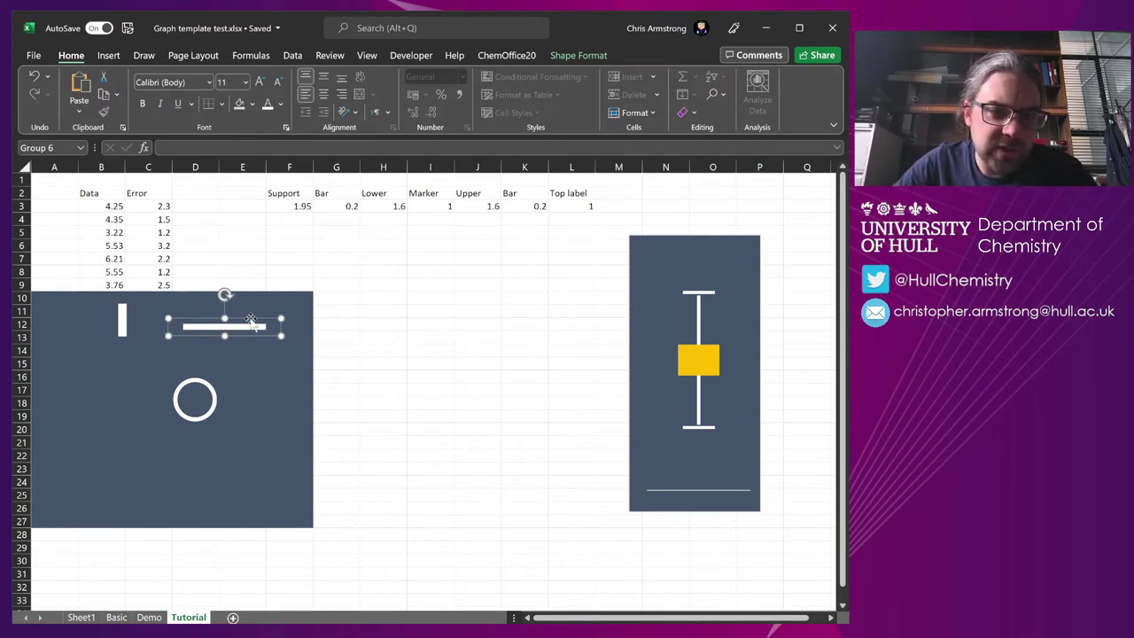
pyautogui.moveTo(223, 324); pyautogui.dragTo(222, 324)
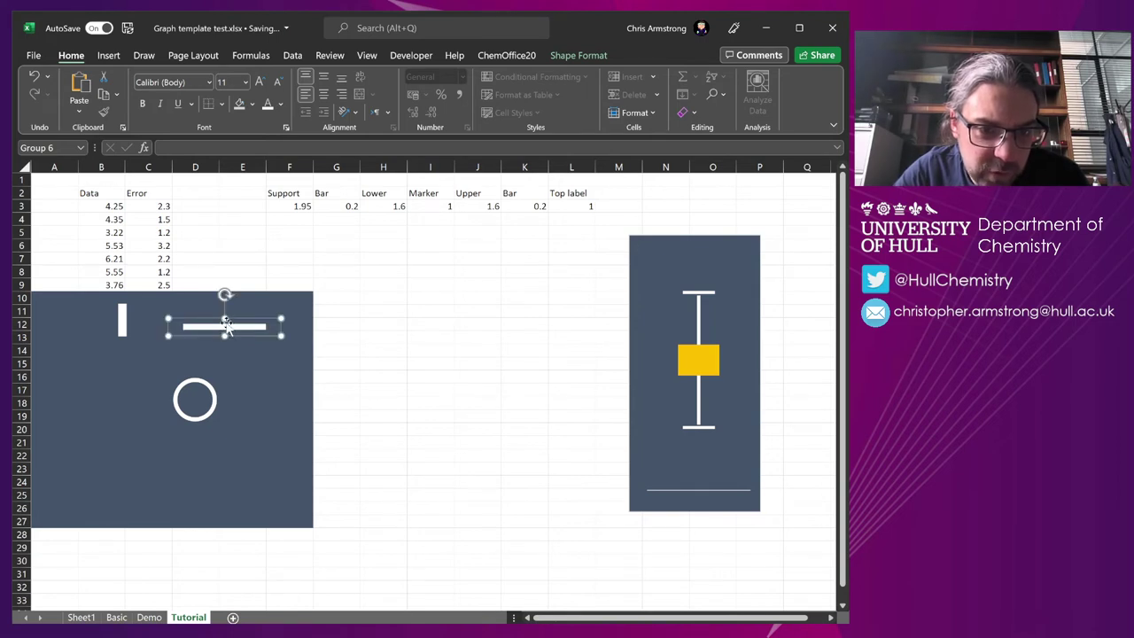
pyautogui.click(709, 297)
pyautogui.click(711, 296)
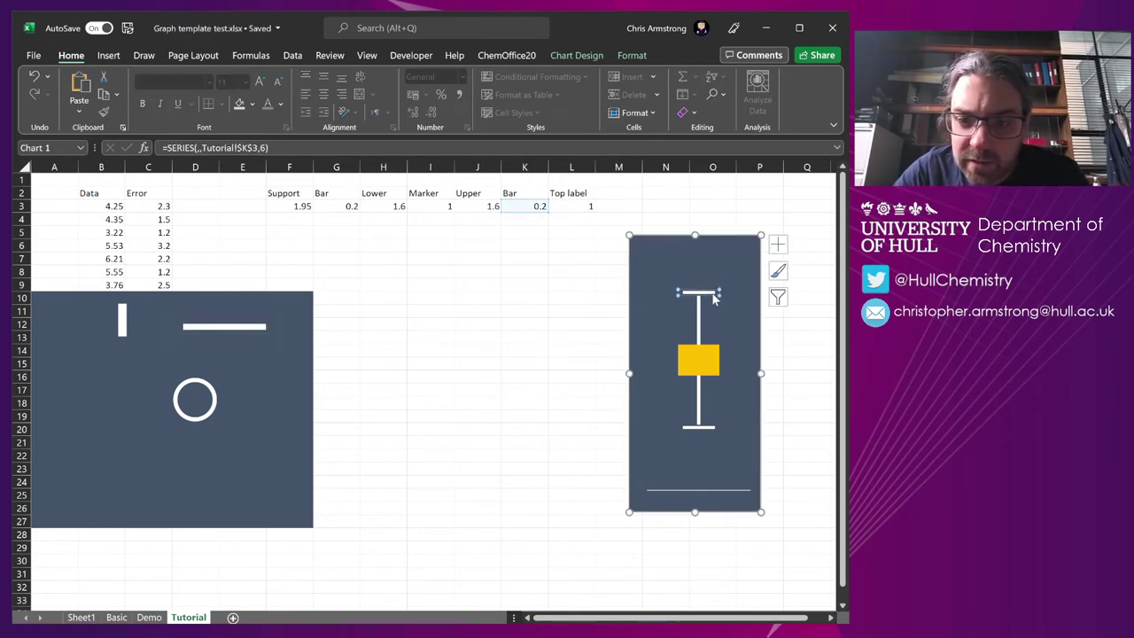
pyautogui.click(699, 432)
pyautogui.click(479, 376)
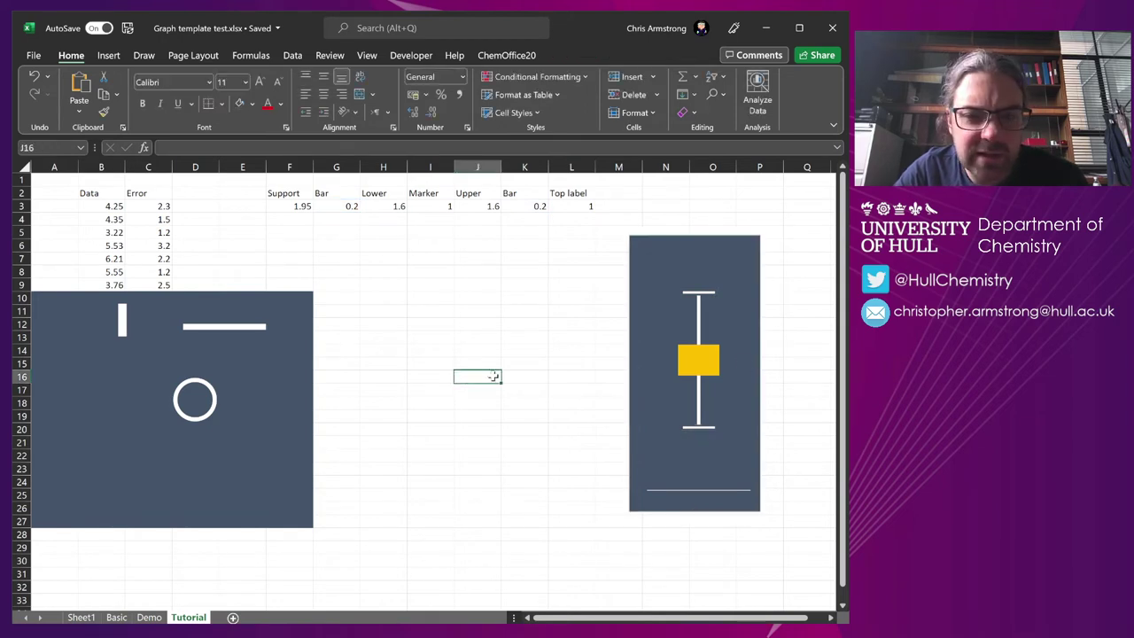
pyautogui.click(711, 298)
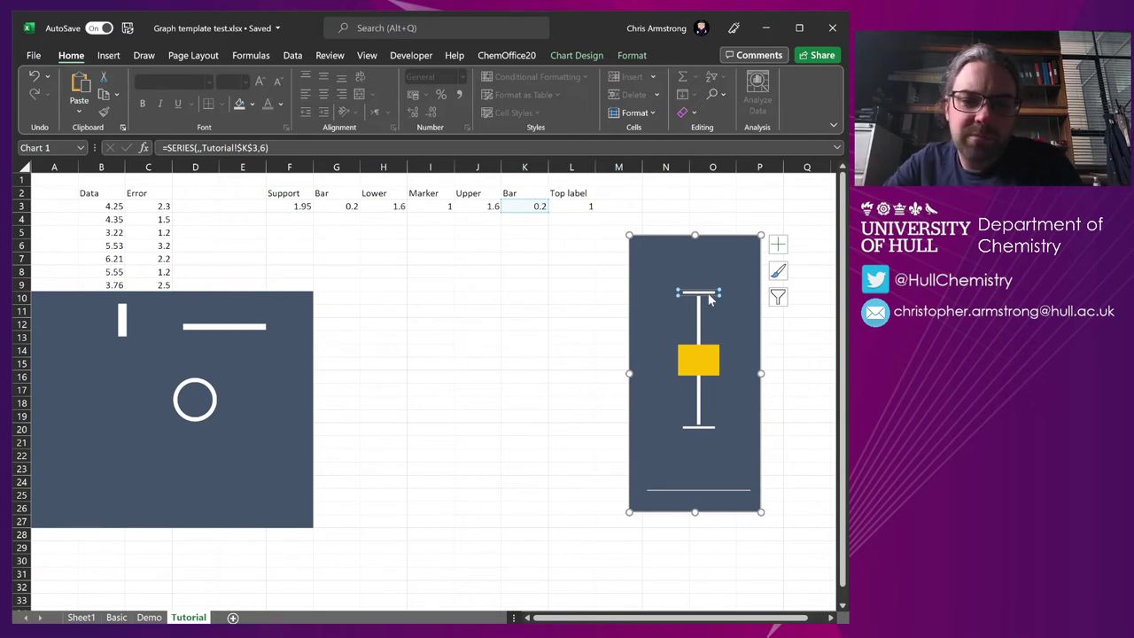
# Drag the hollow white circle to the dark panel's top-left, next to the white stem.
pyautogui.click(197, 397)
pyautogui.click(214, 405)
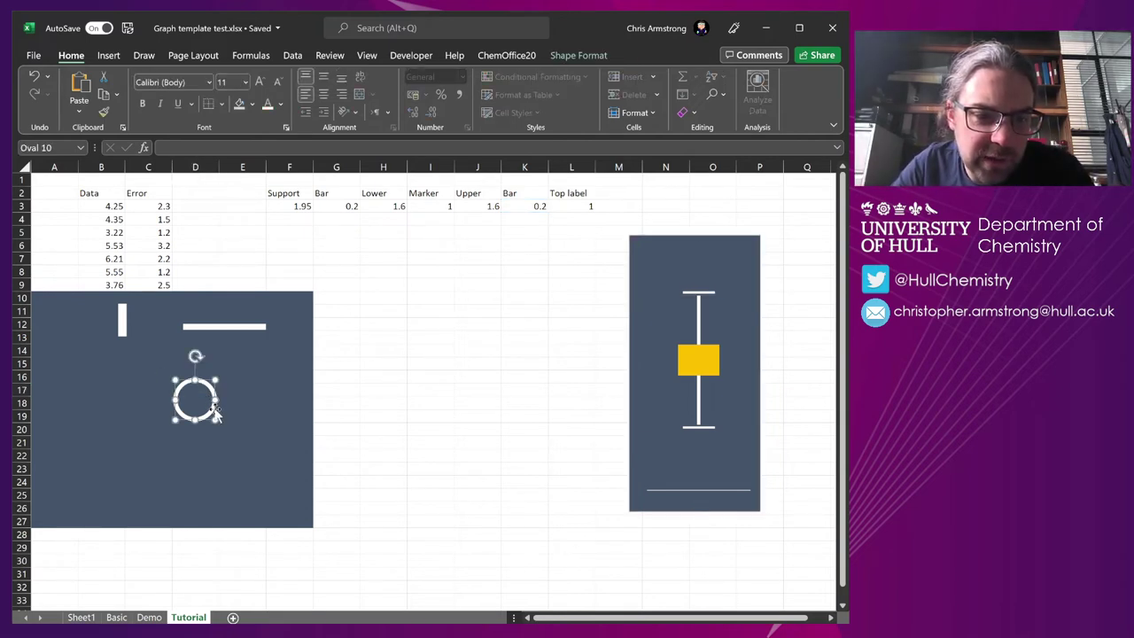
pyautogui.moveTo(215, 412); pyautogui.dragTo(96, 352)
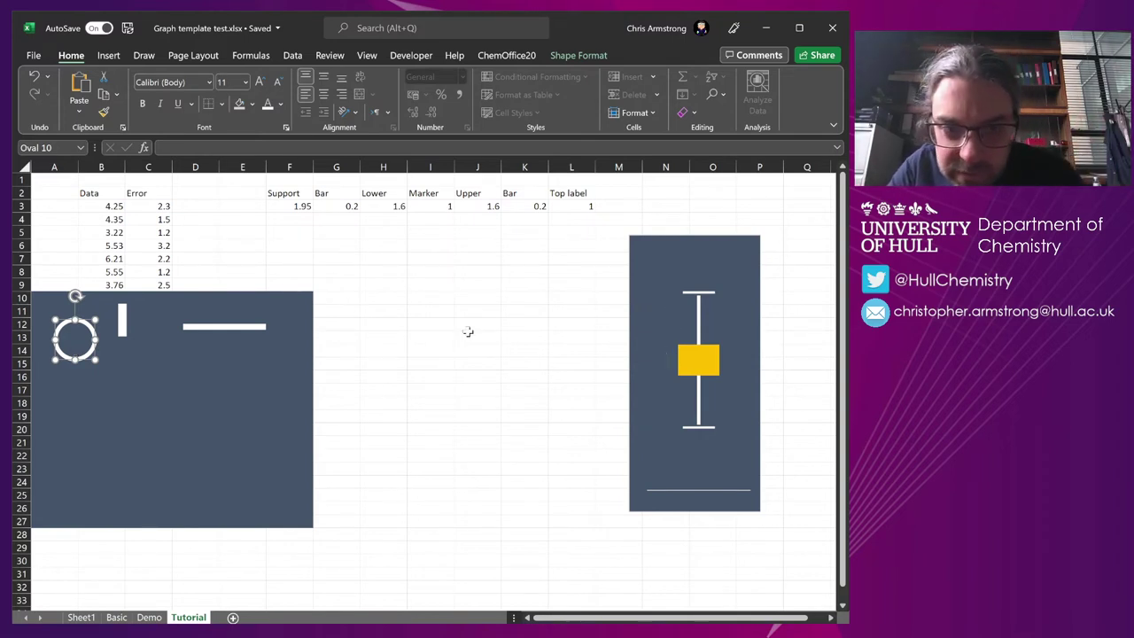
pyautogui.click(260, 376)
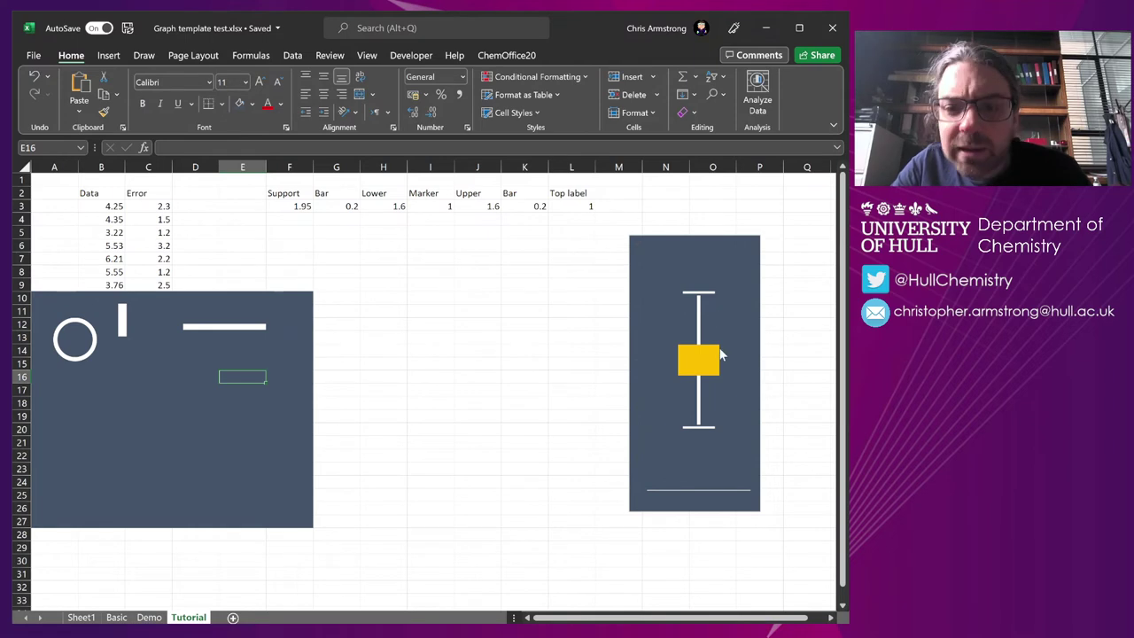
# Deselect the chart and open the Icons library from Insert > Illustrations.
pyautogui.moveTo(702, 426)
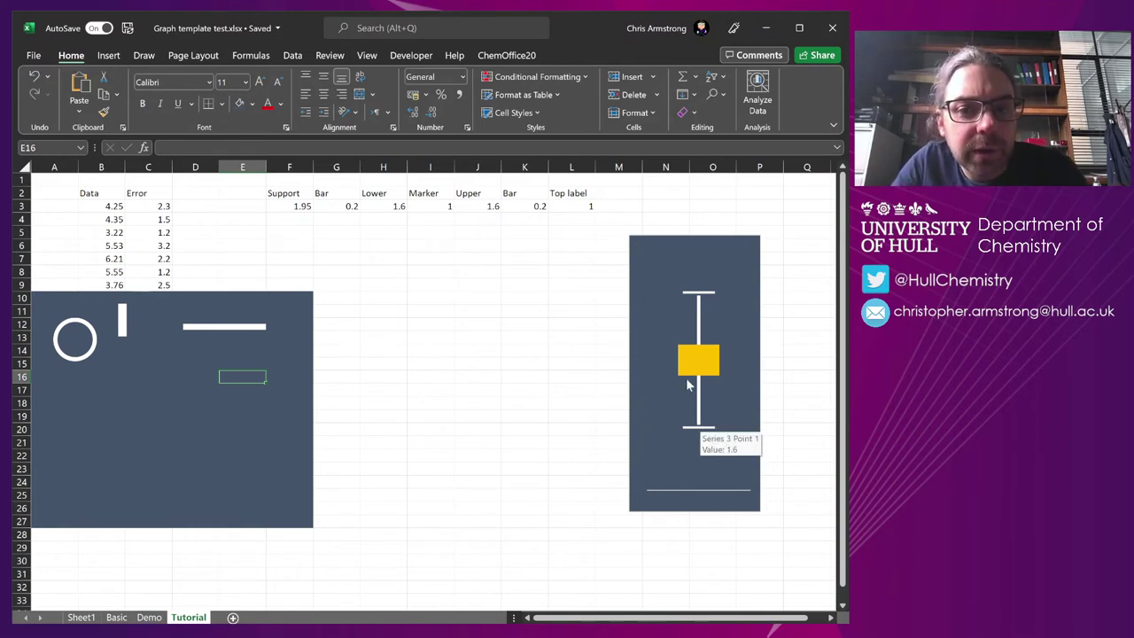
pyautogui.click(688, 384)
pyautogui.click(317, 258)
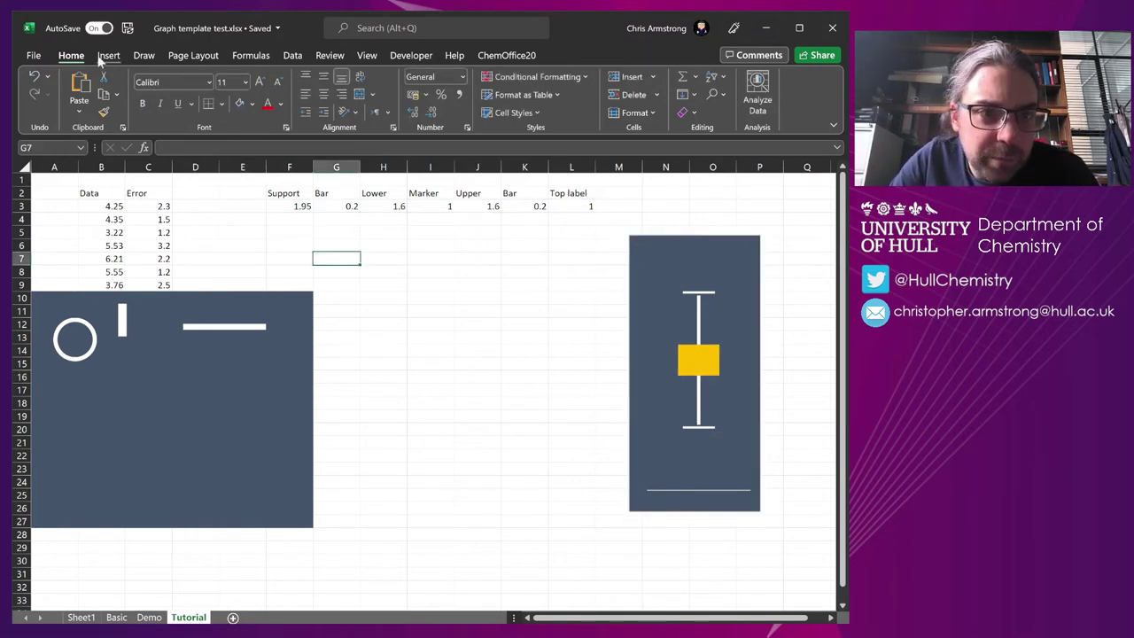
pyautogui.click(107, 55)
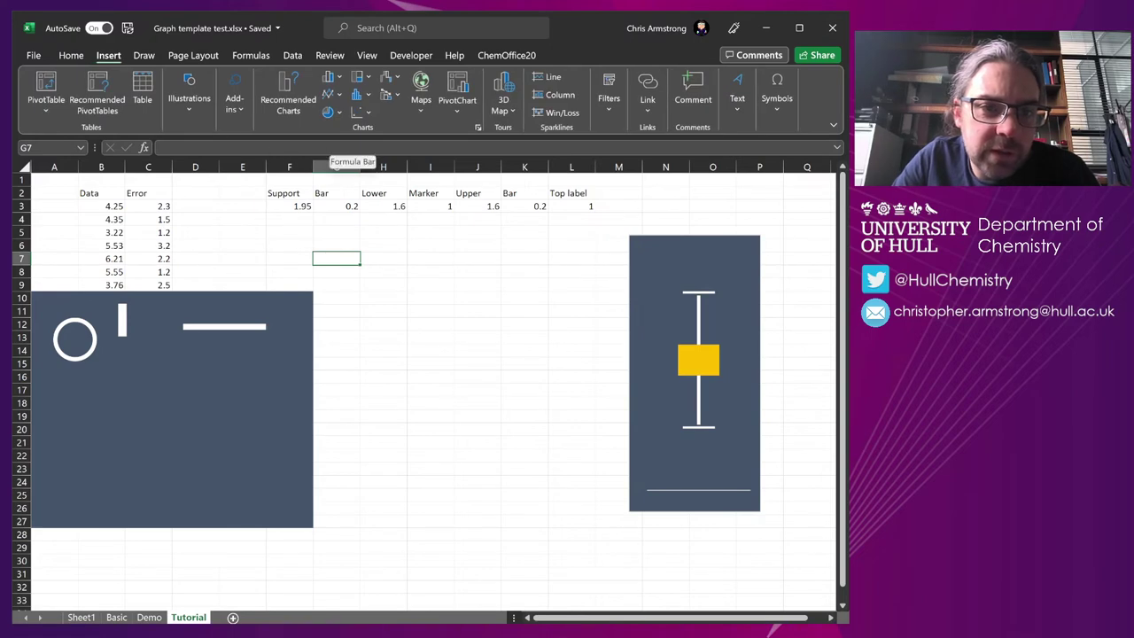
pyautogui.click(189, 102)
pyautogui.click(247, 158)
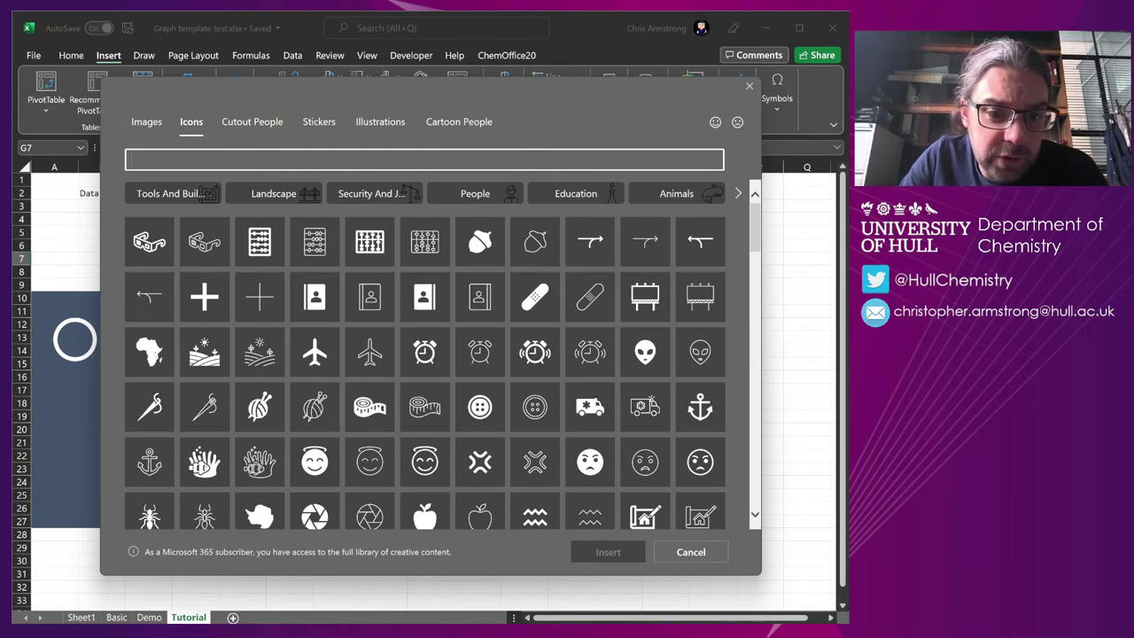
# Search the icon library for 'continents' and tick each continent icon.
pyautogui.write('continents')
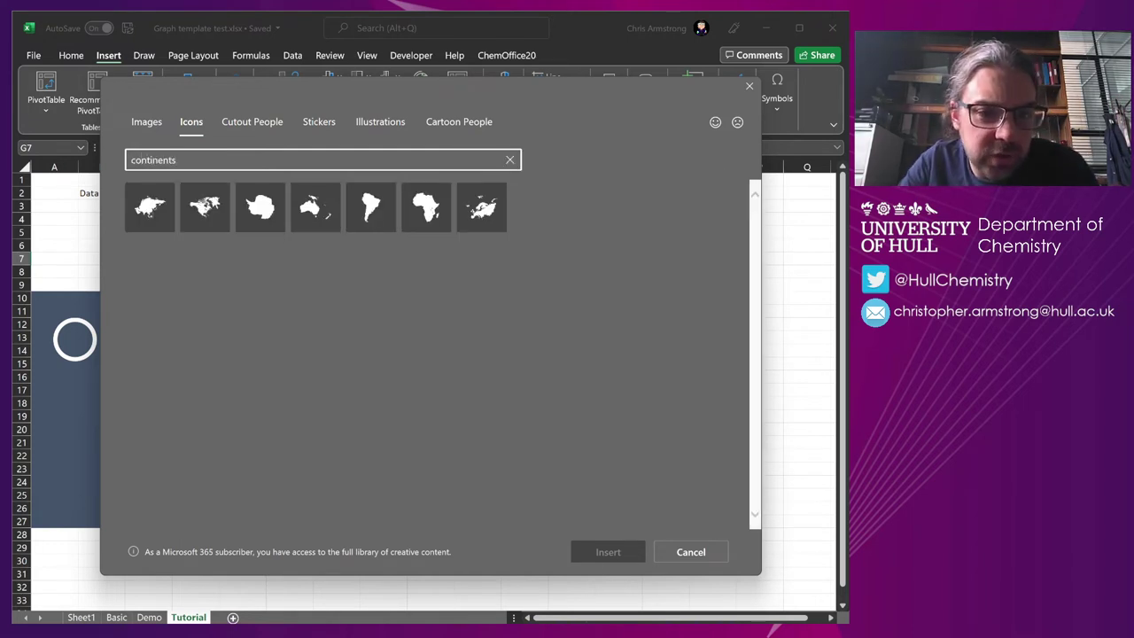
pyautogui.click(149, 206)
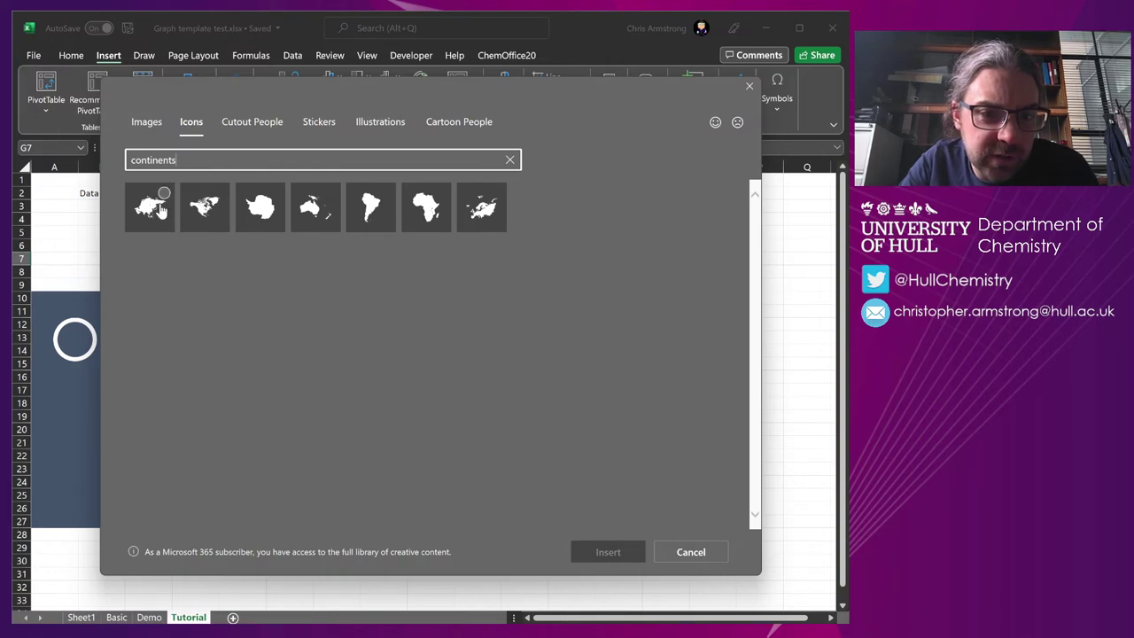
pyautogui.click(204, 207)
pyautogui.click(260, 206)
pyautogui.click(314, 206)
pyautogui.click(368, 207)
pyautogui.click(425, 206)
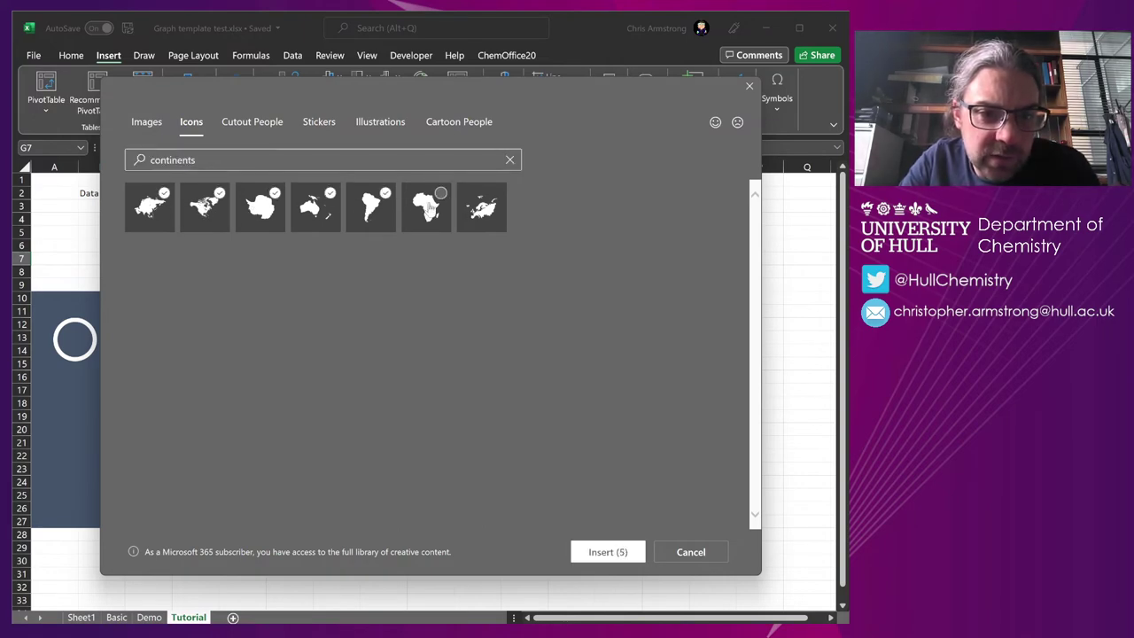
pyautogui.click(483, 206)
# Insert the chosen continent icons, drag them onto the dark panel and fill them white.
pyautogui.click(640, 560)
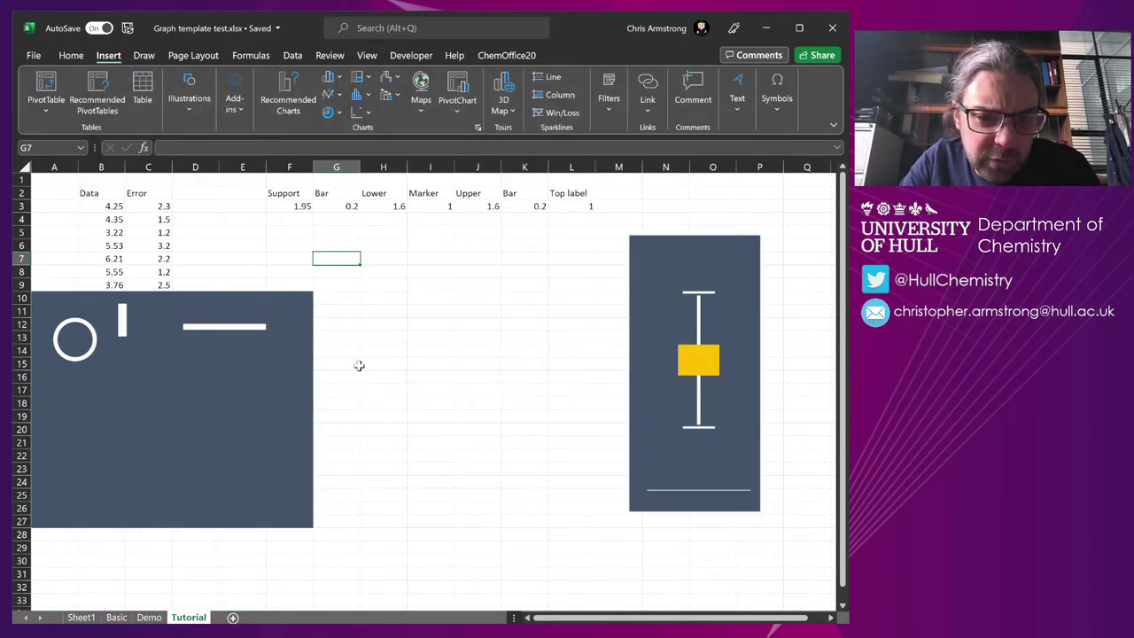
pyautogui.moveTo(412, 350); pyautogui.dragTo(207, 456)
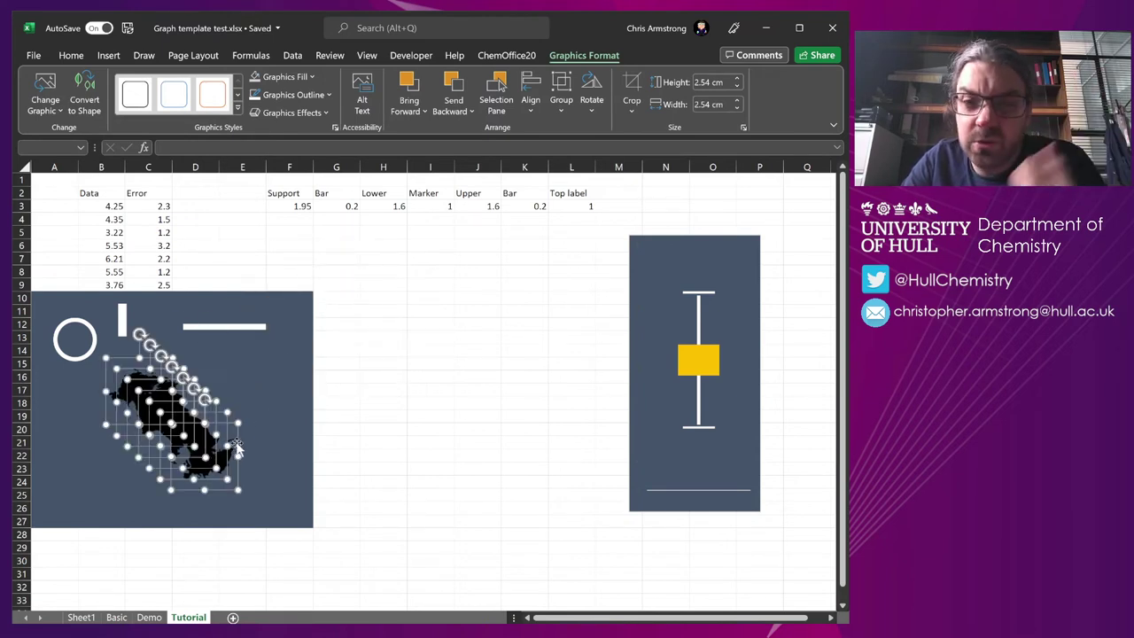
pyautogui.click(292, 78)
pyautogui.click(253, 134)
# Deselect the icons, undo the last two actions and reselect the chart.
pyautogui.press('Escape')
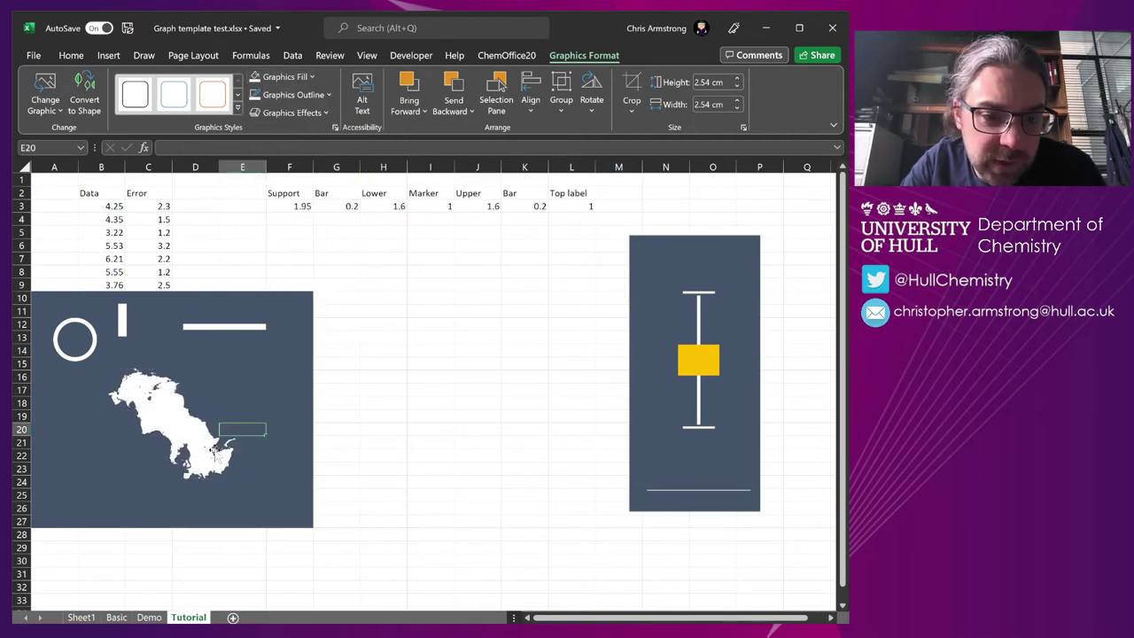
pyautogui.hotkey('ctrl', 'z')
pyautogui.hotkey('ctrl', 'z')
pyautogui.hotkey('ctrl', 'z')
pyautogui.hotkey('ctrl', 'z')
pyautogui.hotkey('ctrl', 'z')
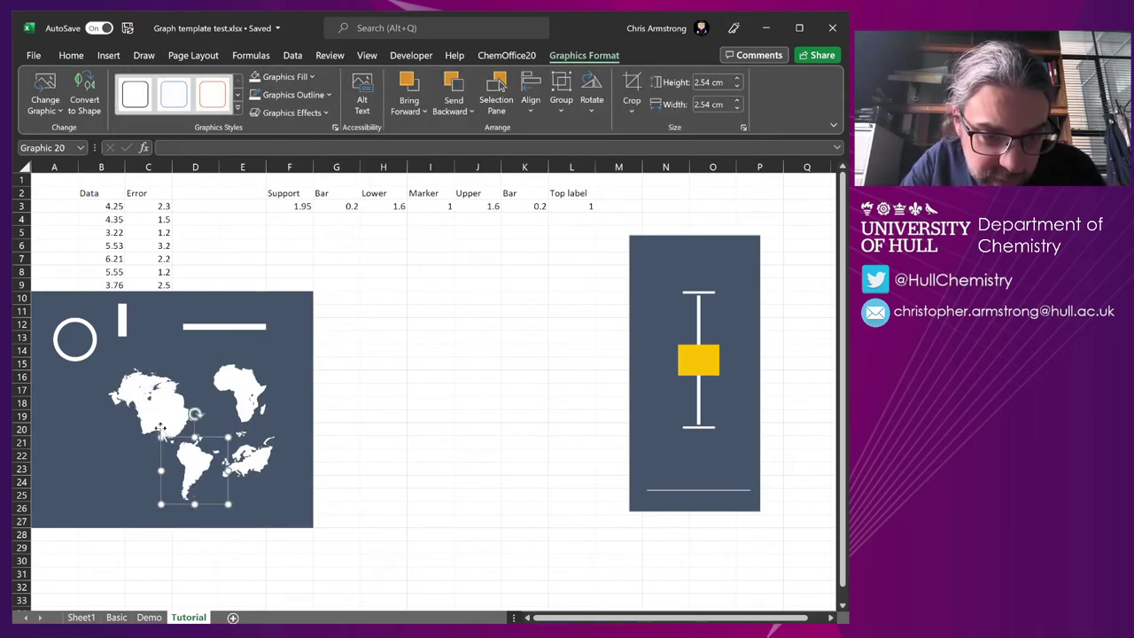
pyautogui.hotkey('ctrl', 'z')
pyautogui.hotkey('ctrl', 'z')
pyautogui.hotkey('ctrl', 'z')
pyautogui.hotkey('ctrl', 'z')
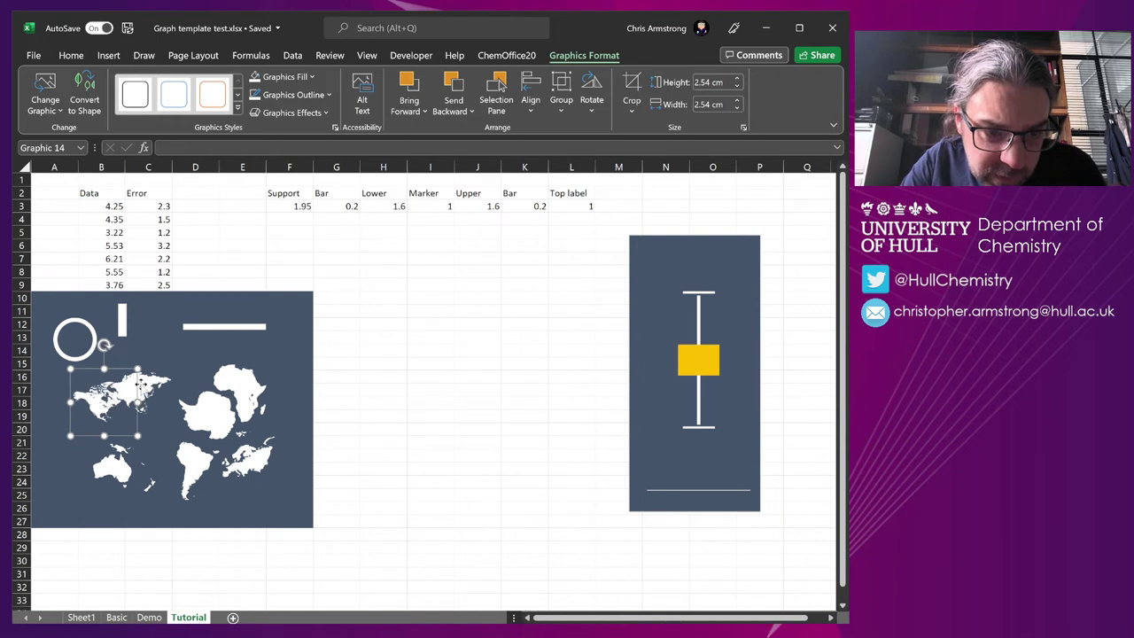
pyautogui.click(752, 246)
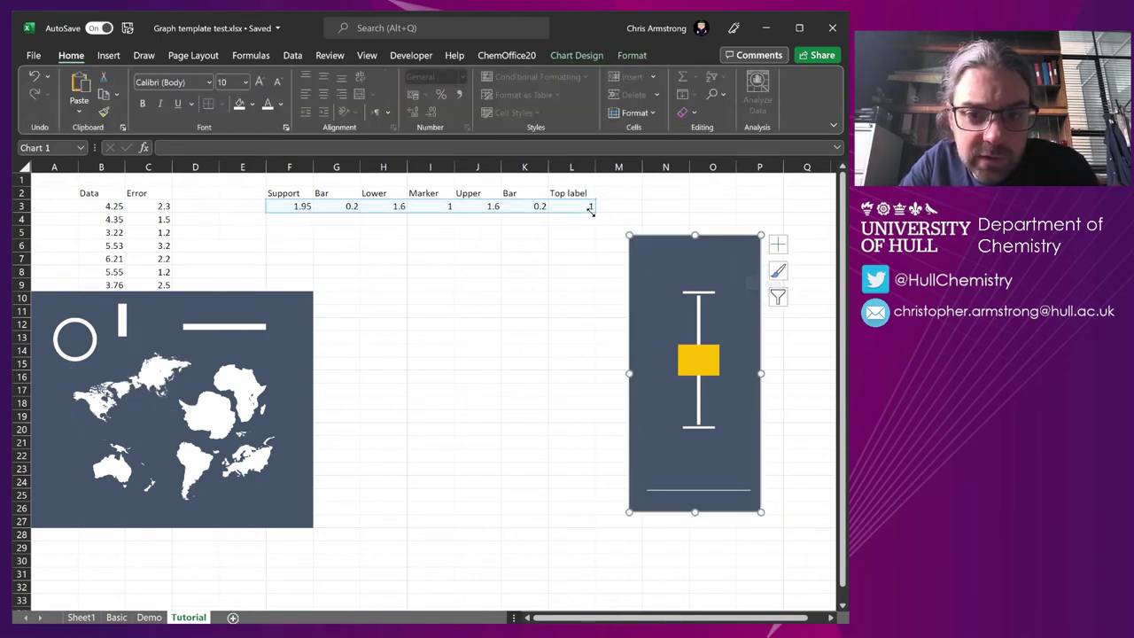
# Extend the chart's data range to row 9 and fill the F3:L3 helper formulas down to row 9.
pyautogui.moveTo(593, 211); pyautogui.dragTo(583, 286)
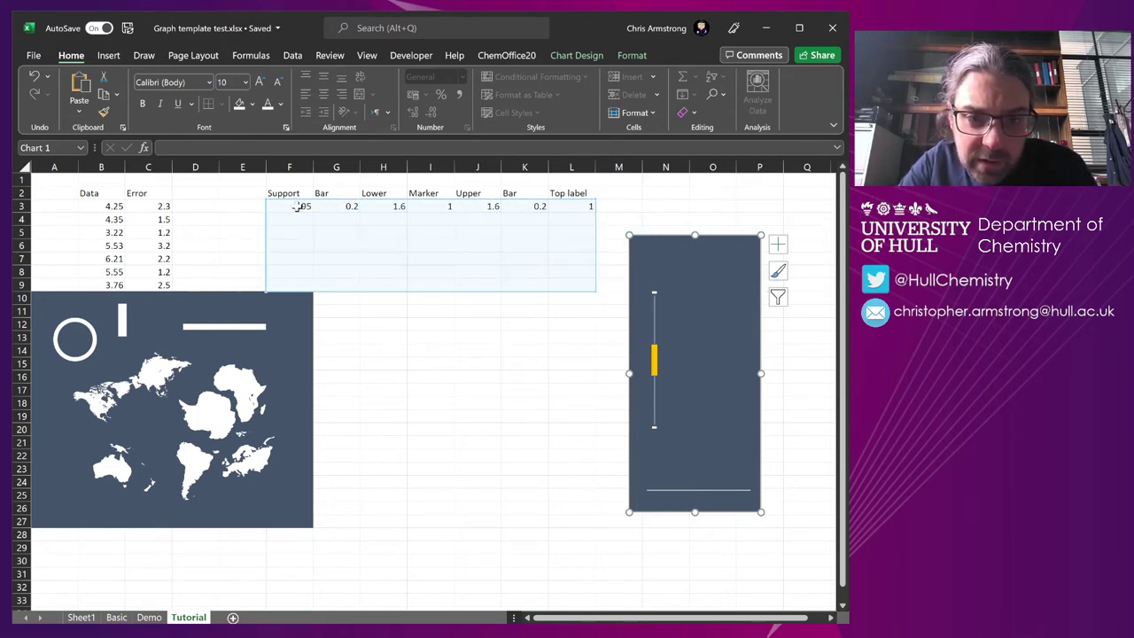
pyautogui.moveTo(299, 206); pyautogui.dragTo(594, 291)
pyautogui.click(464, 322)
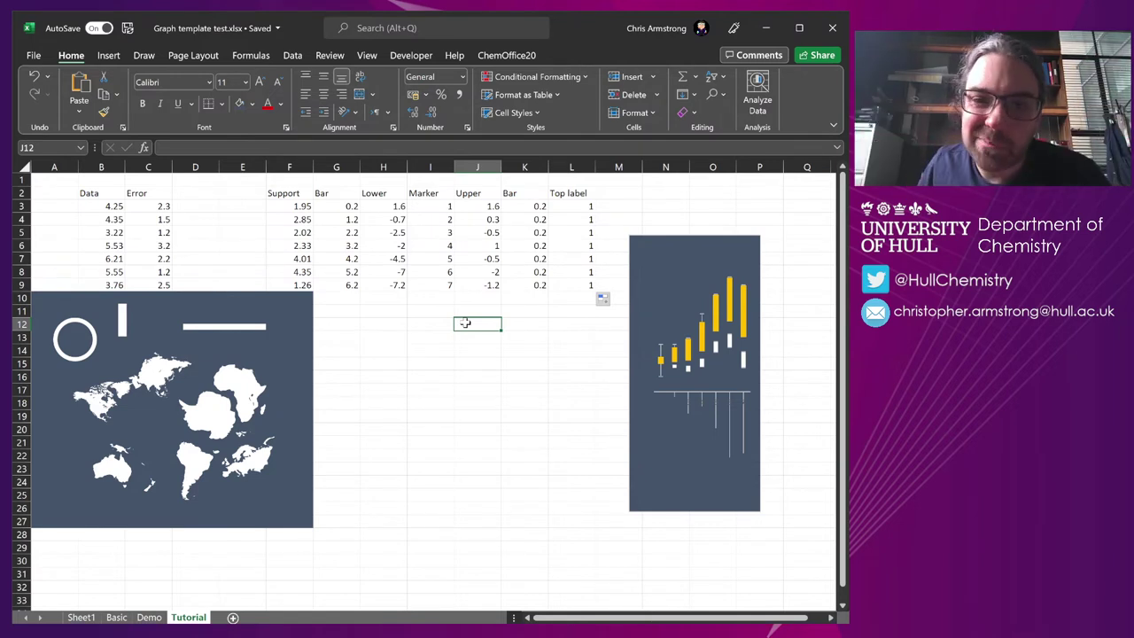
# Set G4 to 0.2 and I4 to 1, then copy corrected row 3 down through row 9.
pyautogui.moveTo(523, 202); pyautogui.dragTo(523, 283)
pyautogui.click(350, 220)
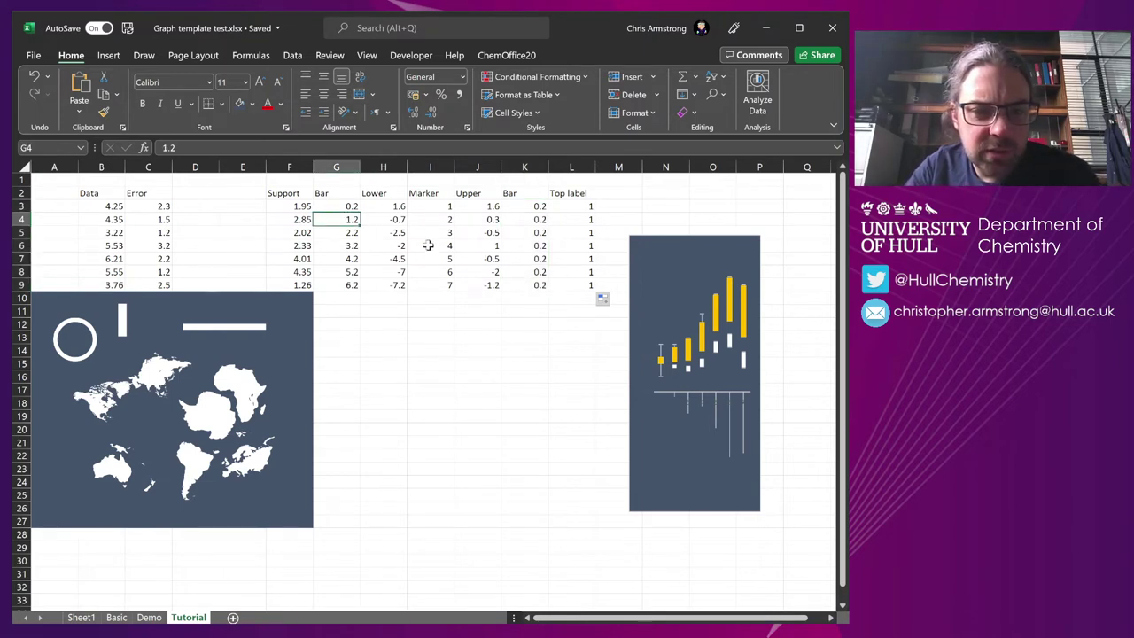
pyautogui.write('0.2')
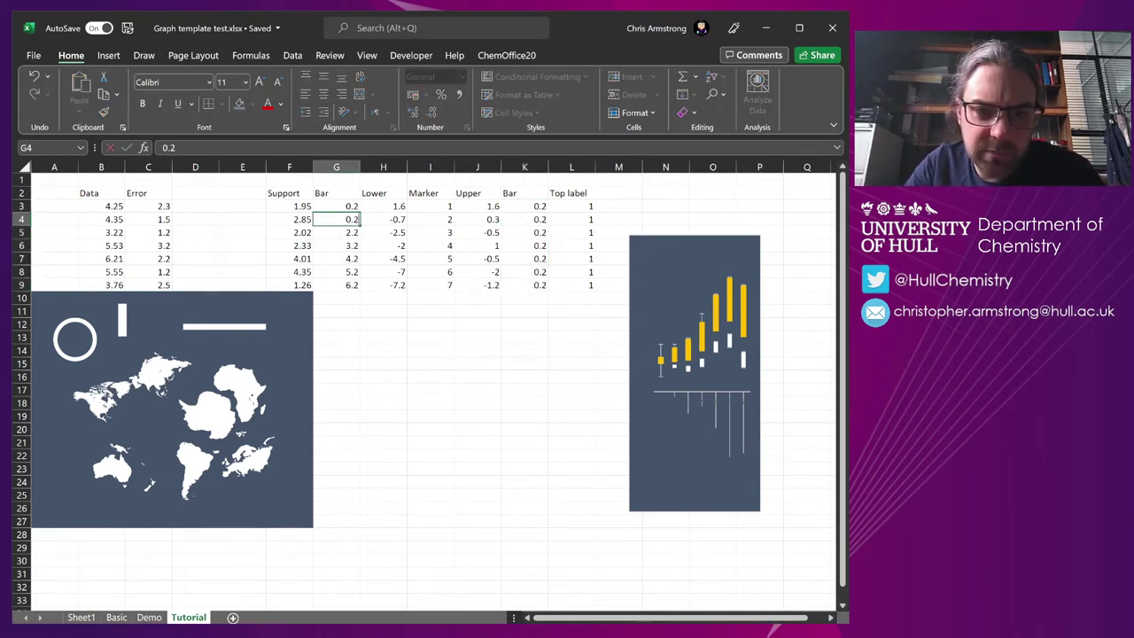
pyautogui.press('Return')
pyautogui.click(445, 219)
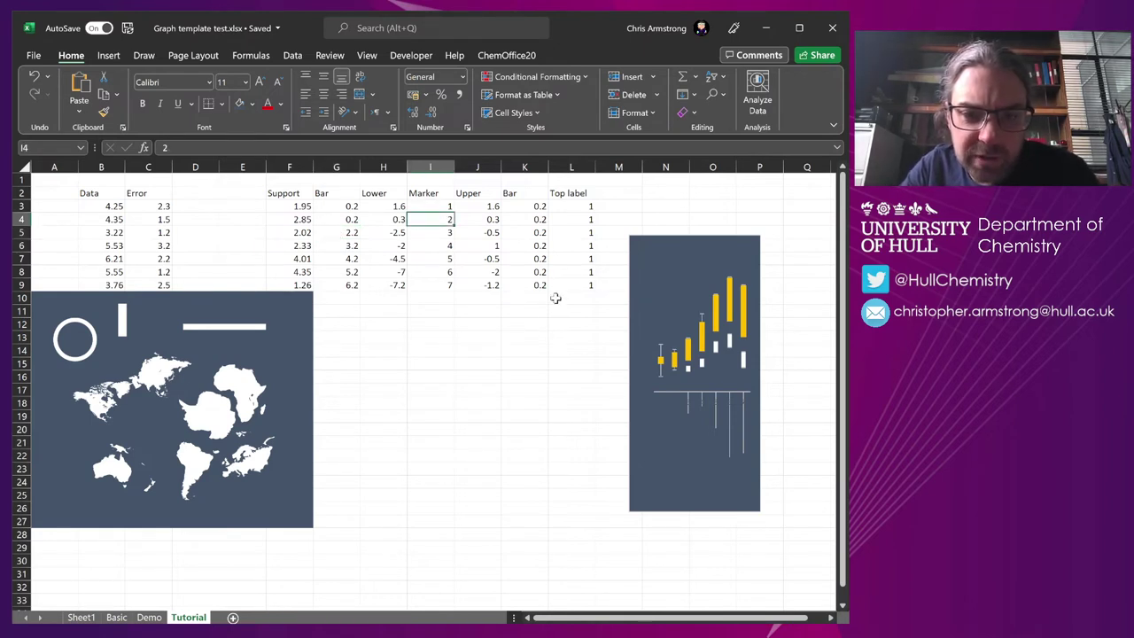
pyautogui.write('1')
pyautogui.press('Return')
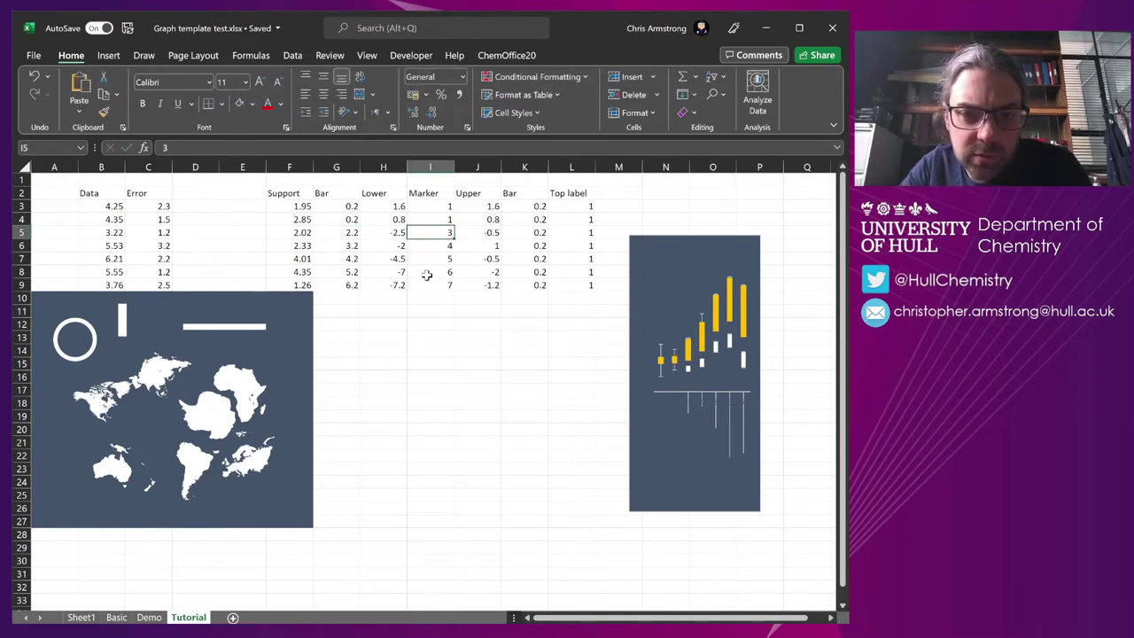
pyautogui.moveTo(287, 207)
pyautogui.mouseDown()
pyautogui.moveTo(592, 207)
pyautogui.moveTo(593, 289)
pyautogui.mouseUp()
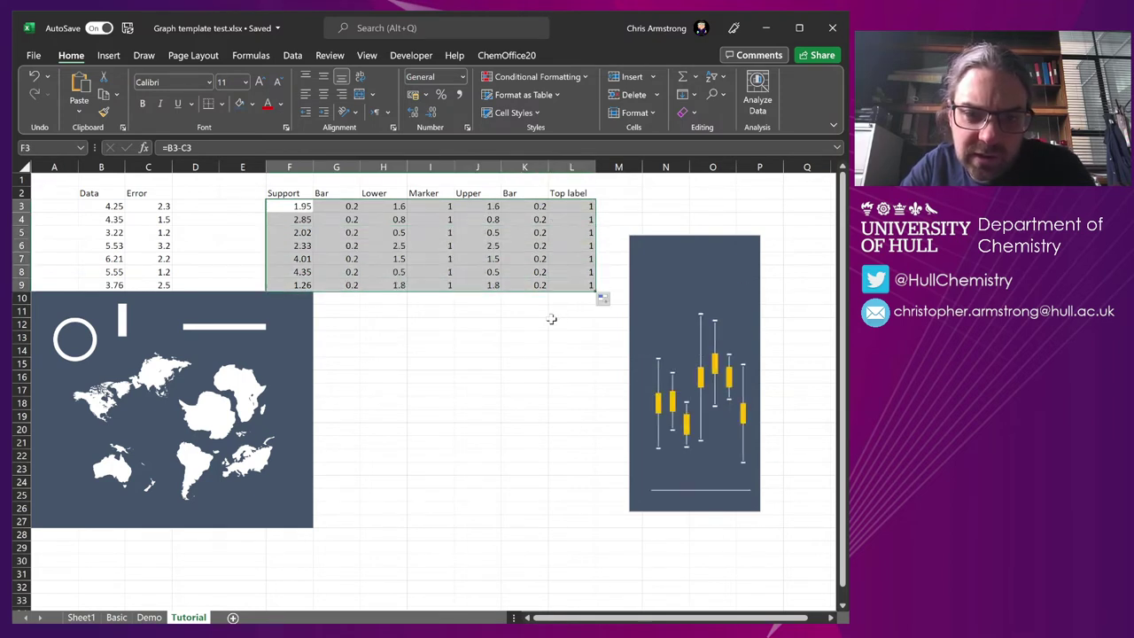
# Widen the chart with its side handles and move it down beside the map.
pyautogui.click(709, 268)
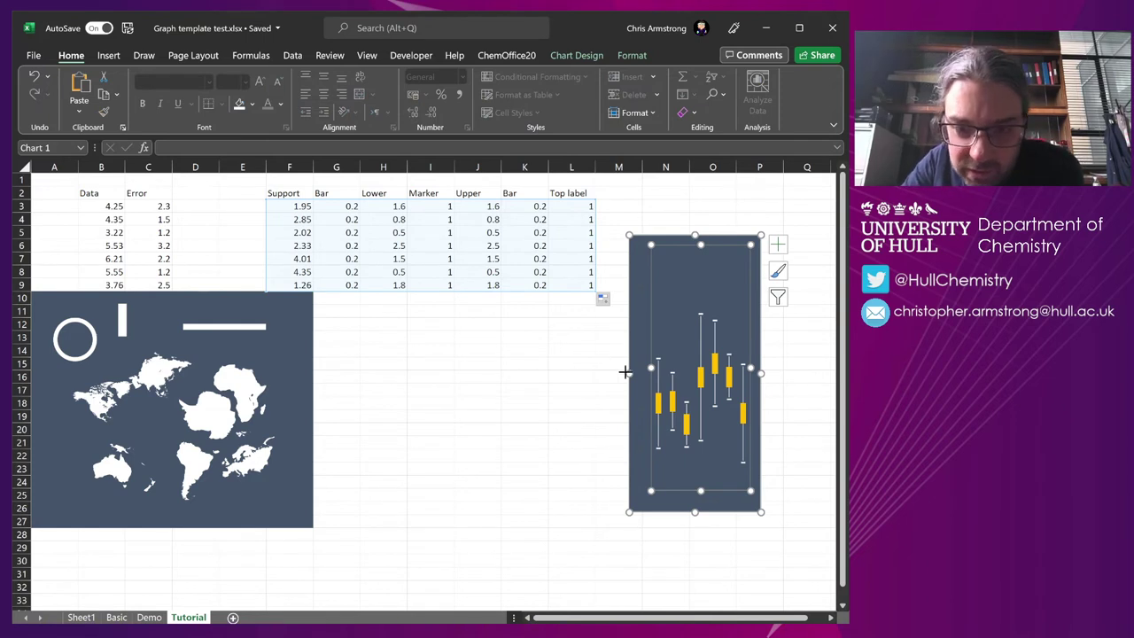
pyautogui.moveTo(625, 372); pyautogui.dragTo(526, 372)
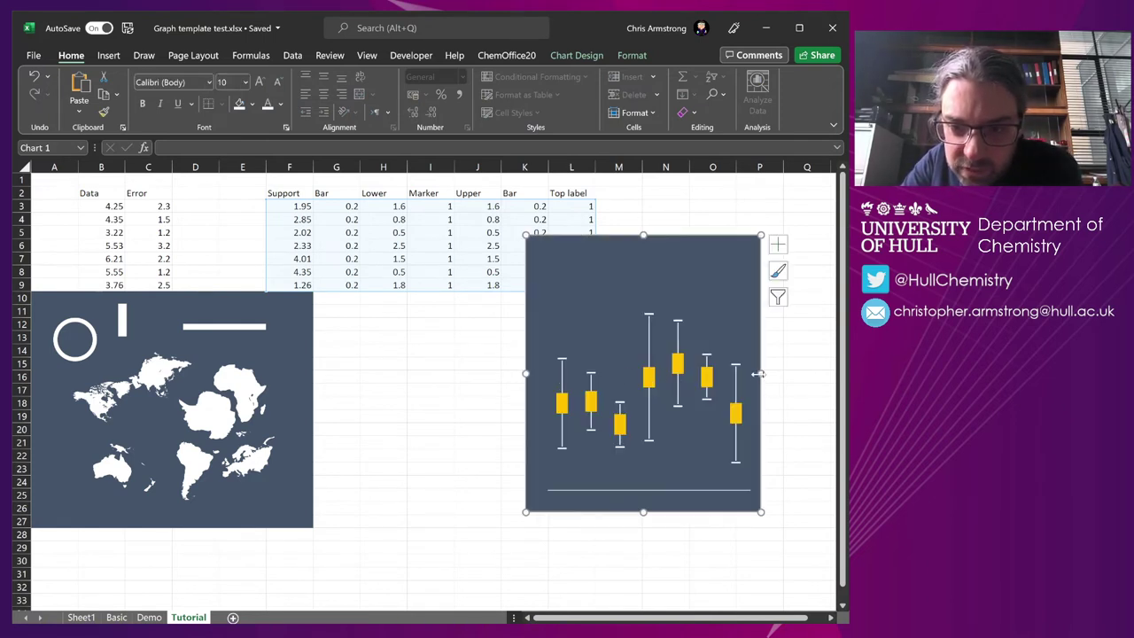
pyautogui.moveTo(757, 374); pyautogui.dragTo(830, 399)
pyautogui.click(685, 400)
pyautogui.click(677, 400)
pyautogui.moveTo(660, 272); pyautogui.dragTo(610, 308)
# Fill a Marker value of 1.3 down column I and narrow the chart from its right side.
pyautogui.click(435, 208)
pyautogui.write('1.3')
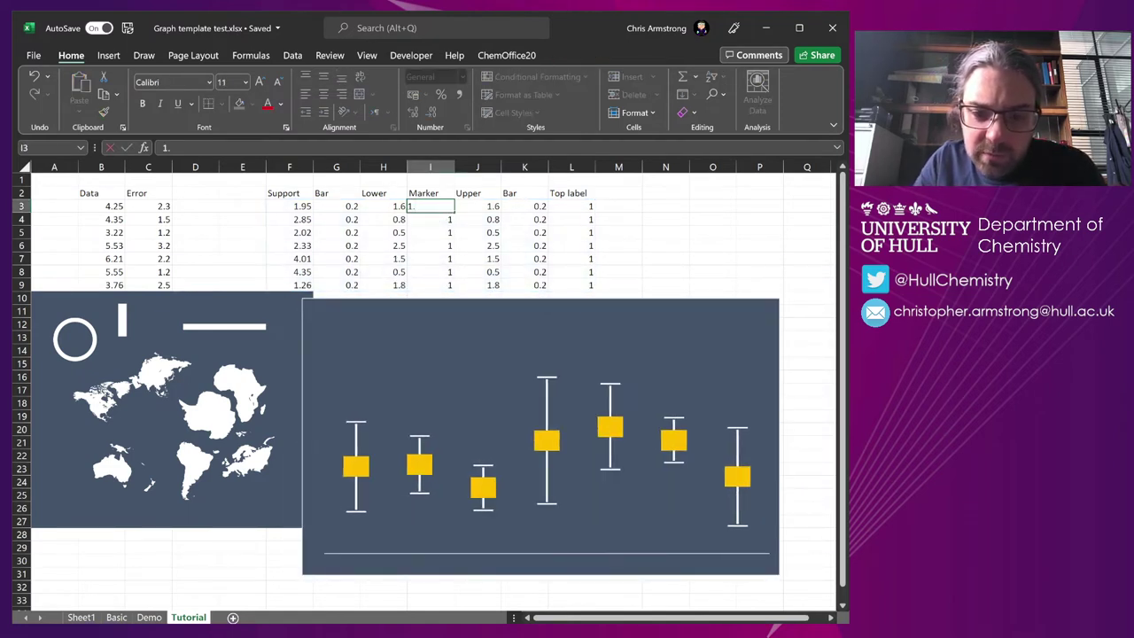
pyautogui.press('Return')
pyautogui.click(442, 208)
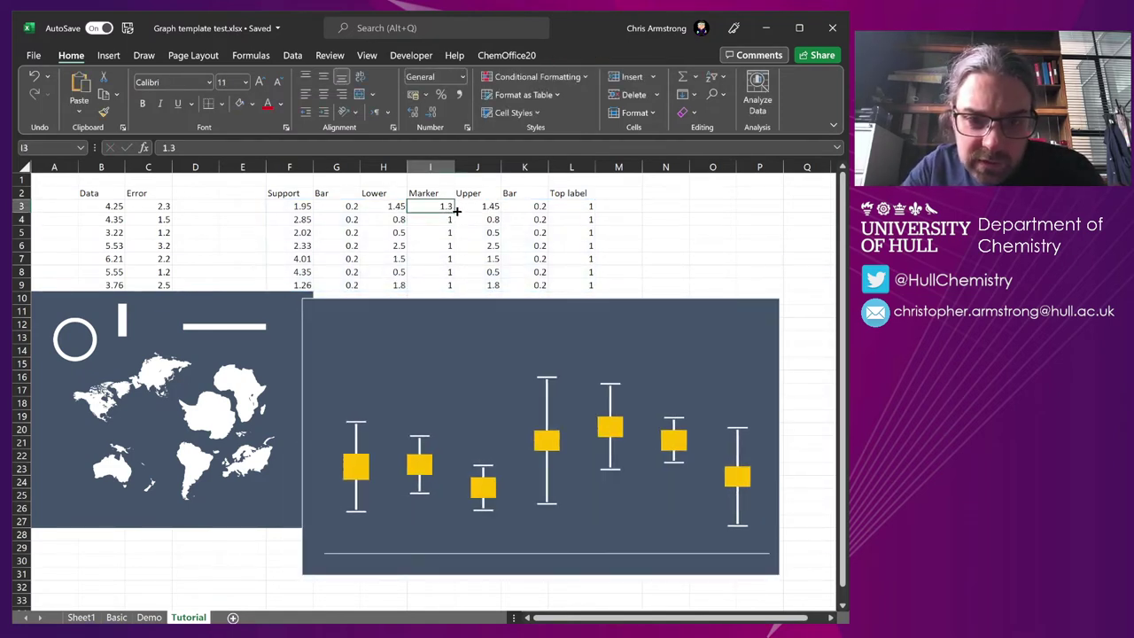
pyautogui.doubleClick(453, 213)
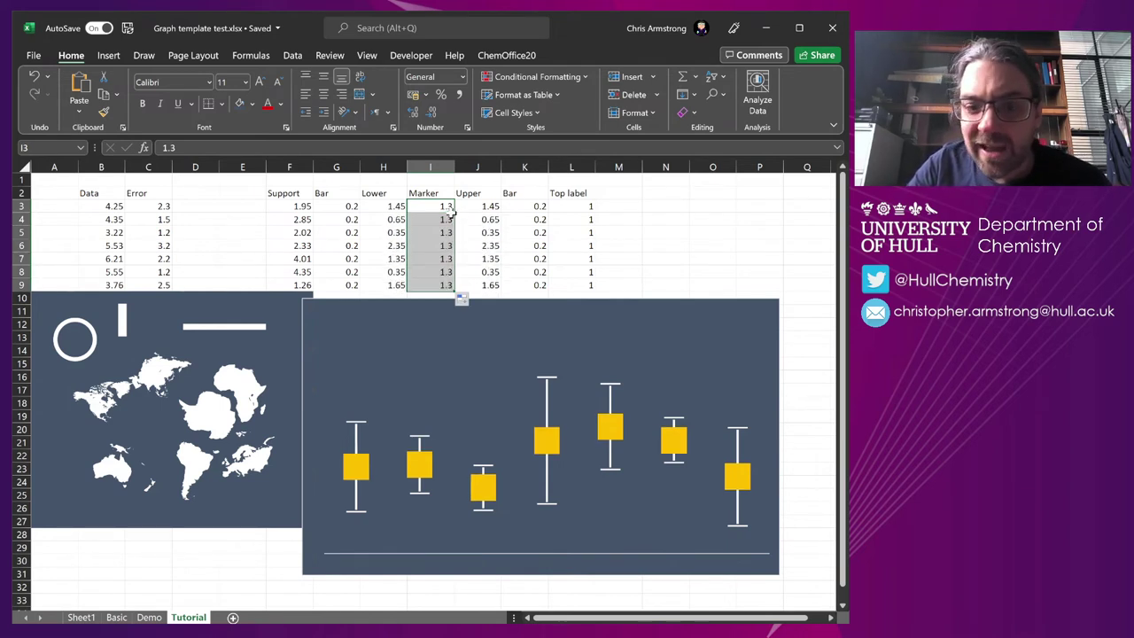
pyautogui.click(778, 334)
pyautogui.moveTo(779, 436); pyautogui.dragTo(572, 429)
# Try Marker values of 0.5 and then 0.7 in I3, filling 0.7 down the column.
pyautogui.click(446, 207)
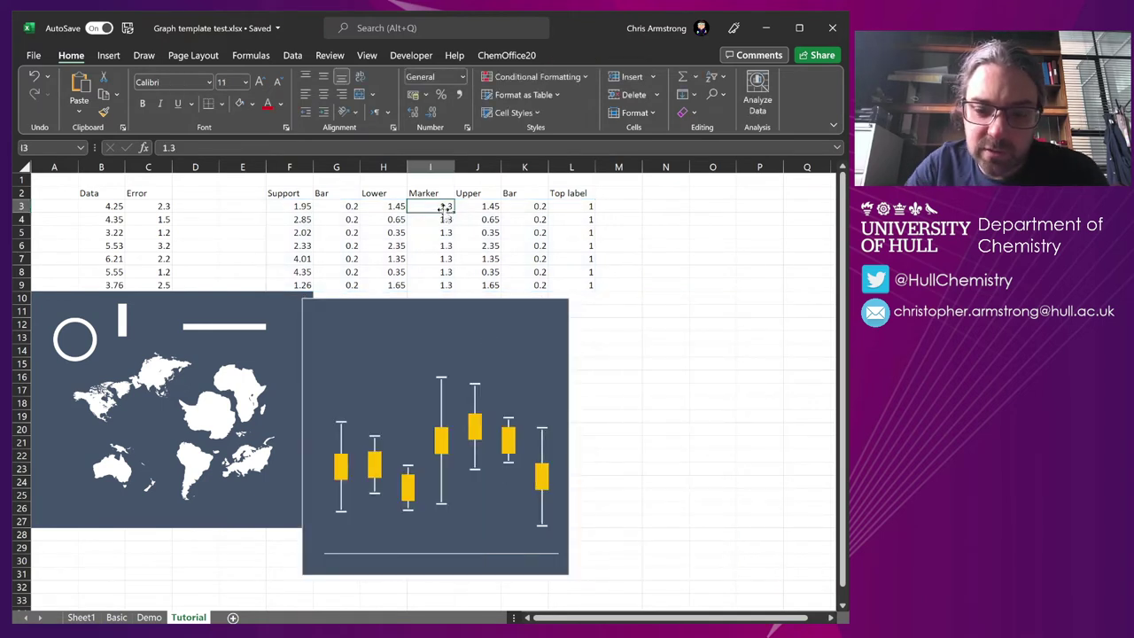
pyautogui.write('0.5')
pyautogui.press('Return')
pyautogui.click(450, 206)
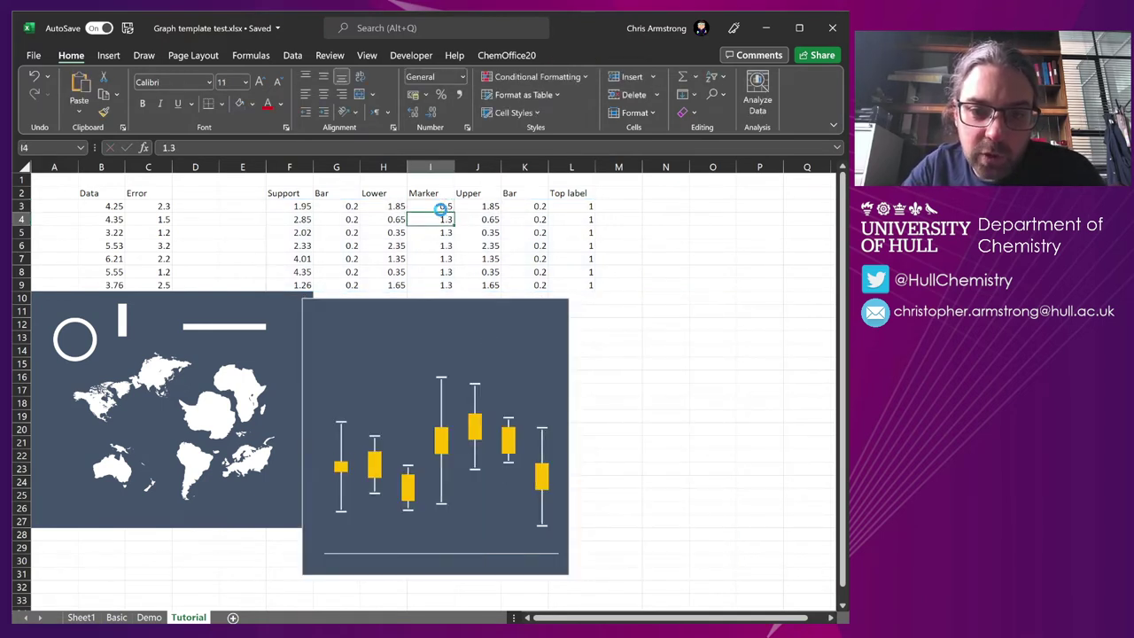
pyautogui.moveTo(443, 208); pyautogui.dragTo(445, 219)
pyautogui.click(512, 371)
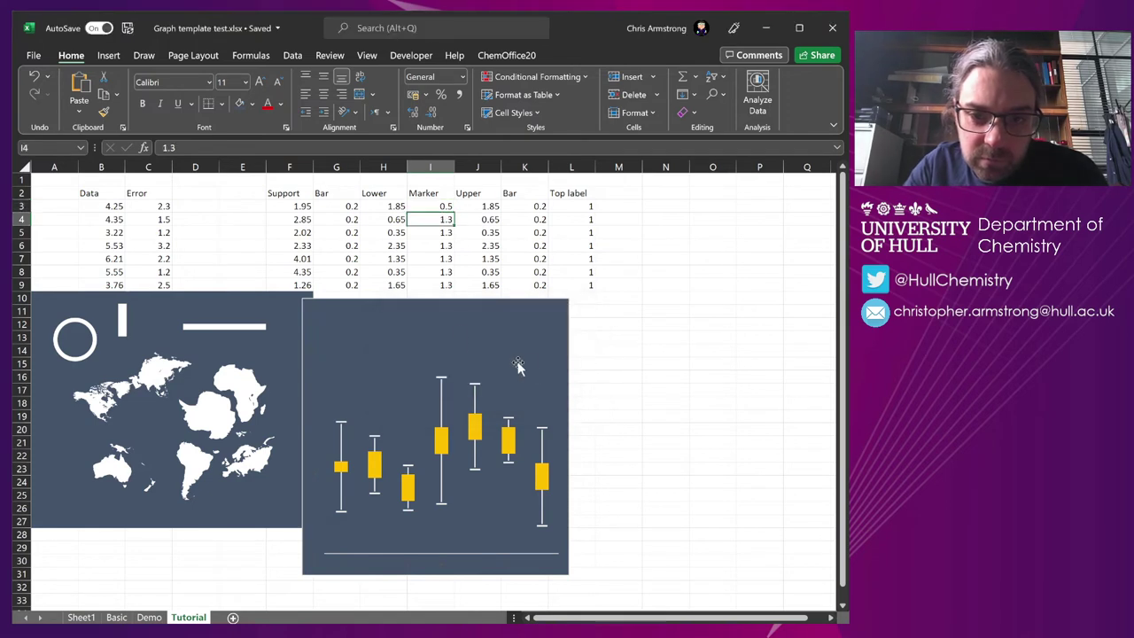
pyautogui.press('Up')
pyautogui.write('=.7')
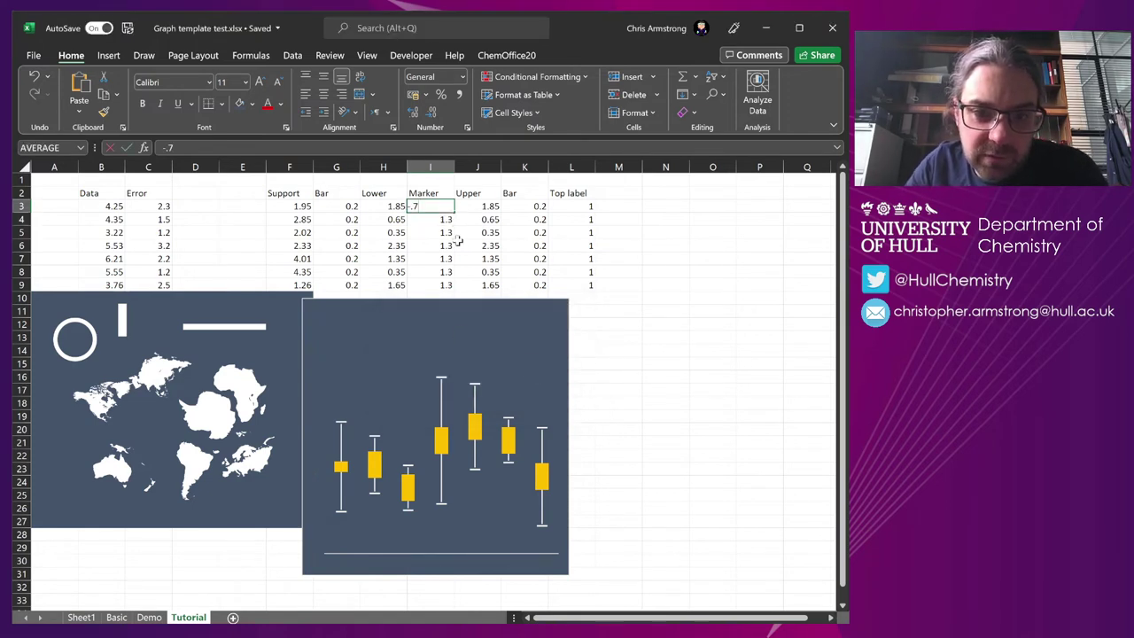
pyautogui.press('Return')
pyautogui.press('Up')
pyautogui.write('0.')
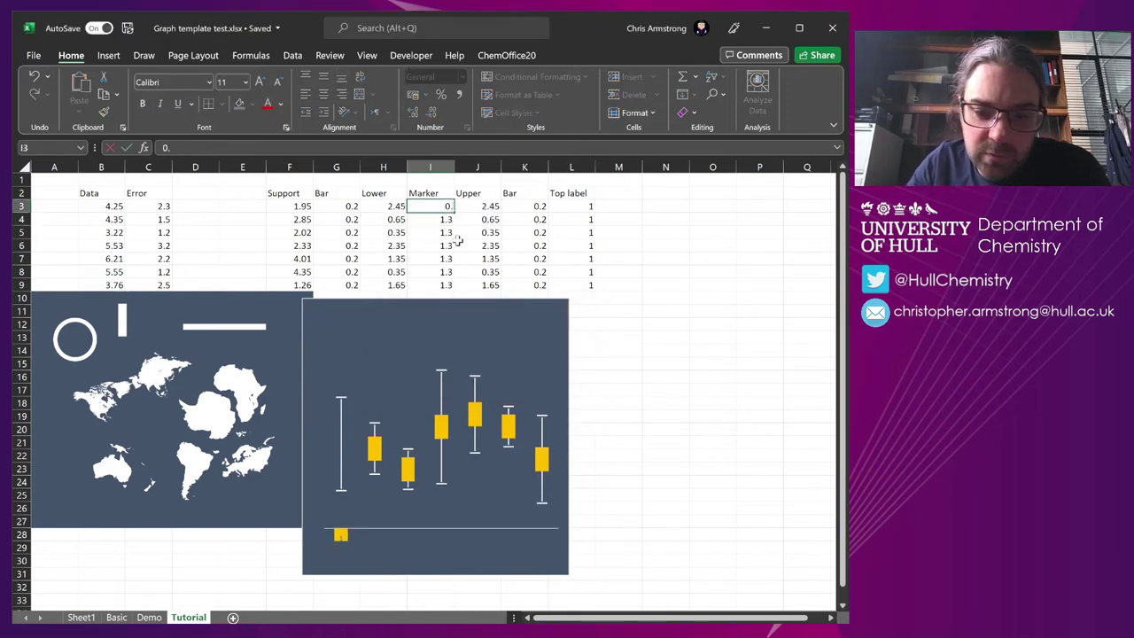
pyautogui.write('7')
pyautogui.press('Return')
pyautogui.click(450, 206)
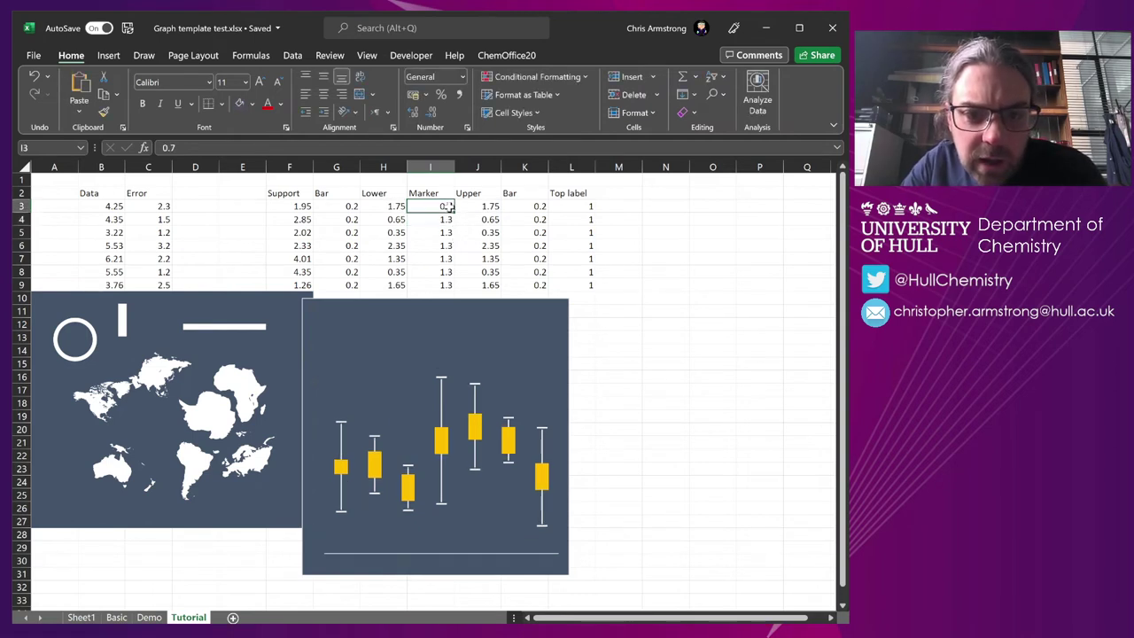
pyautogui.moveTo(452, 210); pyautogui.dragTo(453, 288)
# Reset the Marker values in I3:I9 to 1.
pyautogui.click(440, 206)
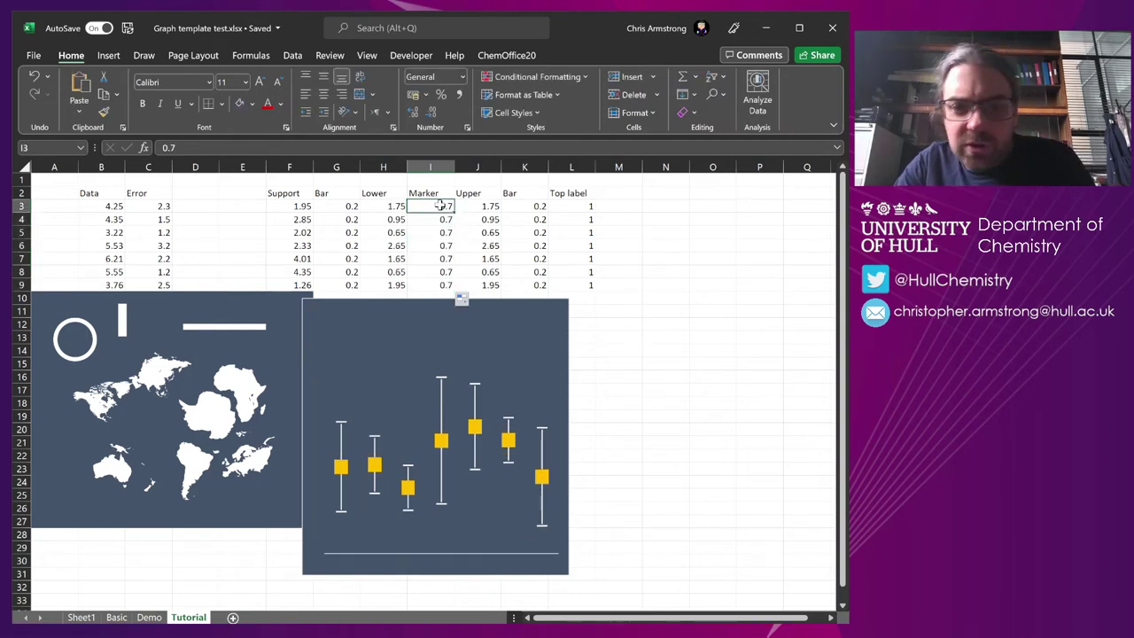
pyautogui.write('1')
pyautogui.press('Return')
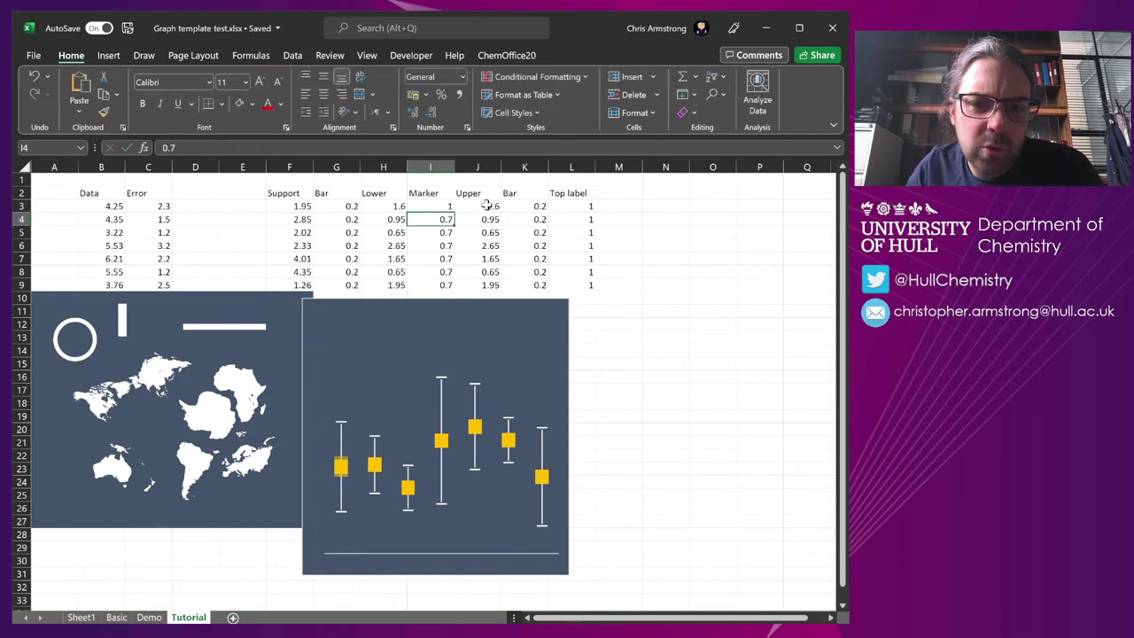
pyautogui.click(442, 205)
pyautogui.moveTo(453, 212); pyautogui.dragTo(453, 287)
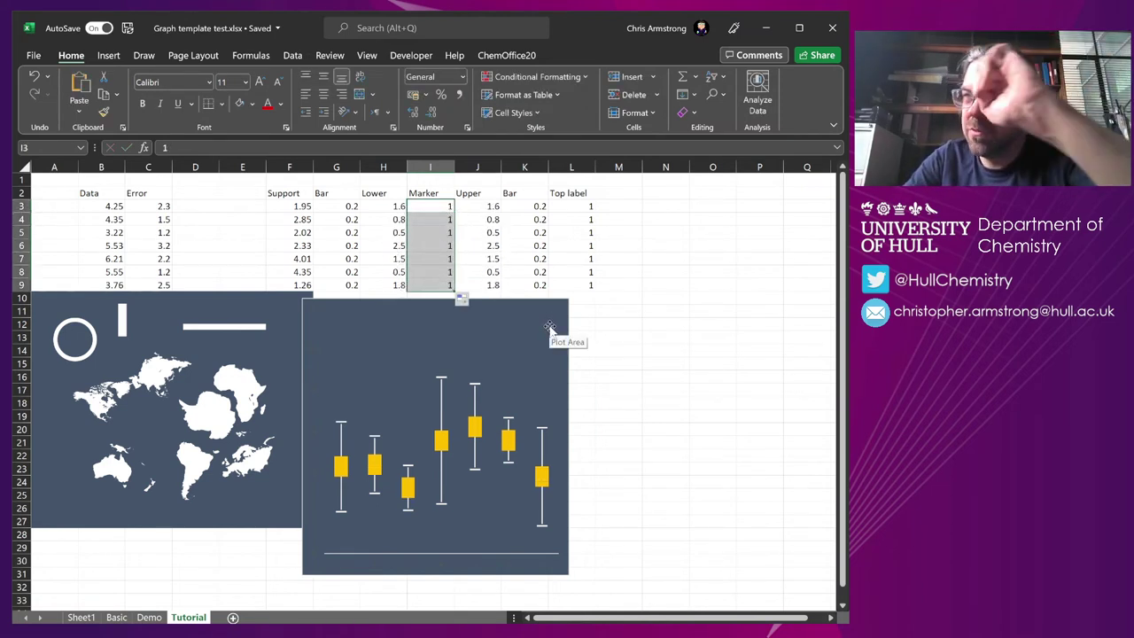
# Widen the chart to the right and position it beside the map panel.
pyautogui.click(556, 359)
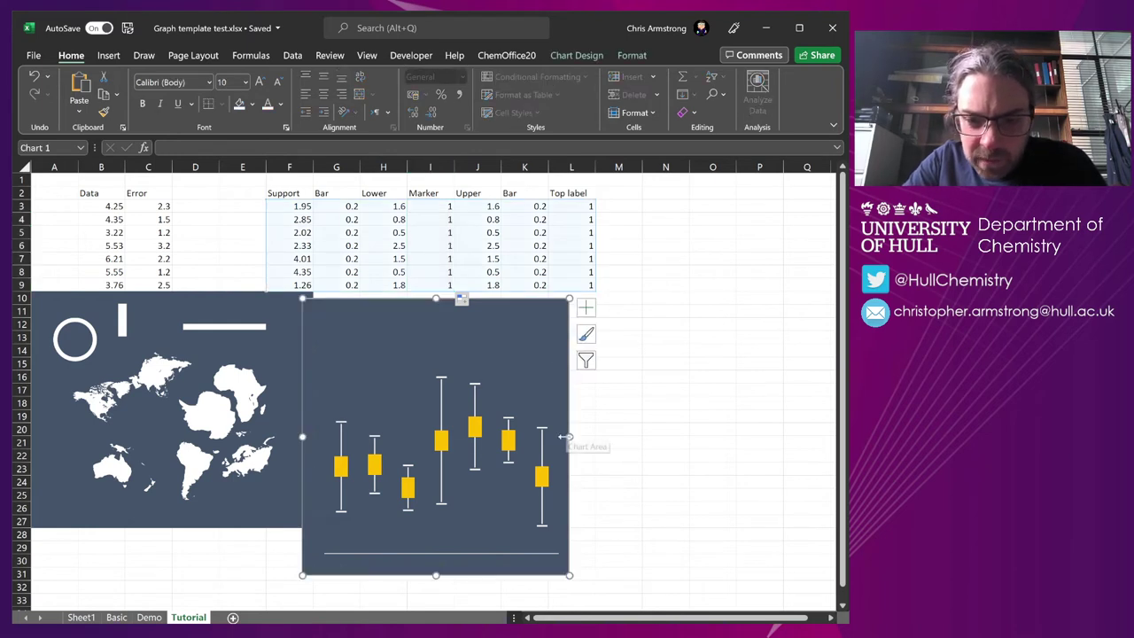
pyautogui.moveTo(570, 438); pyautogui.dragTo(700, 436)
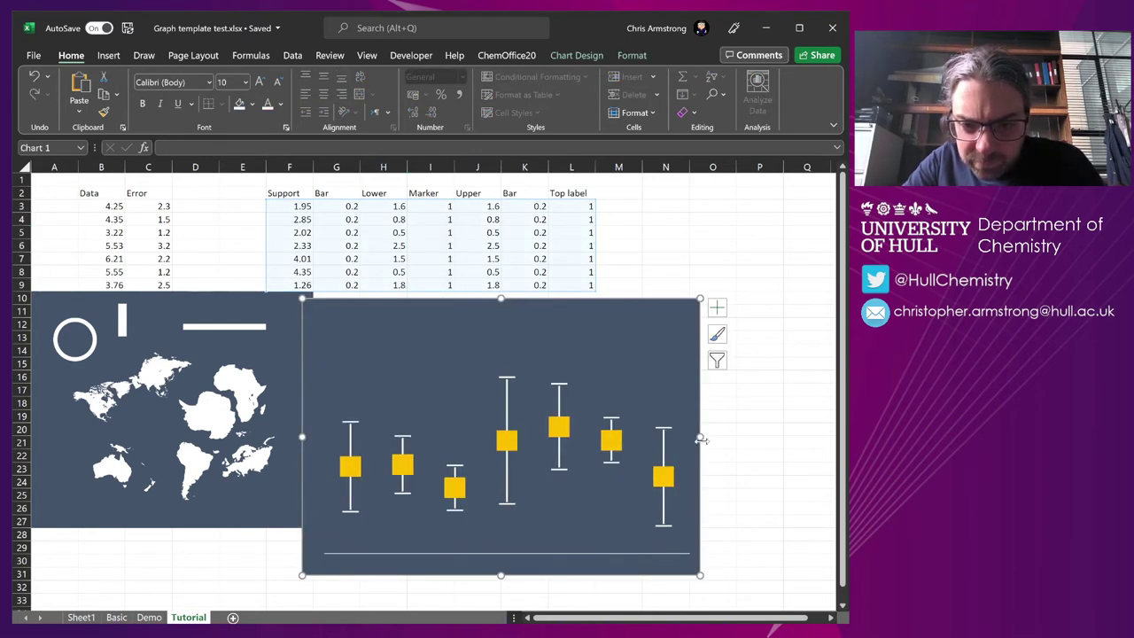
pyautogui.moveTo(678, 505); pyautogui.dragTo(724, 512)
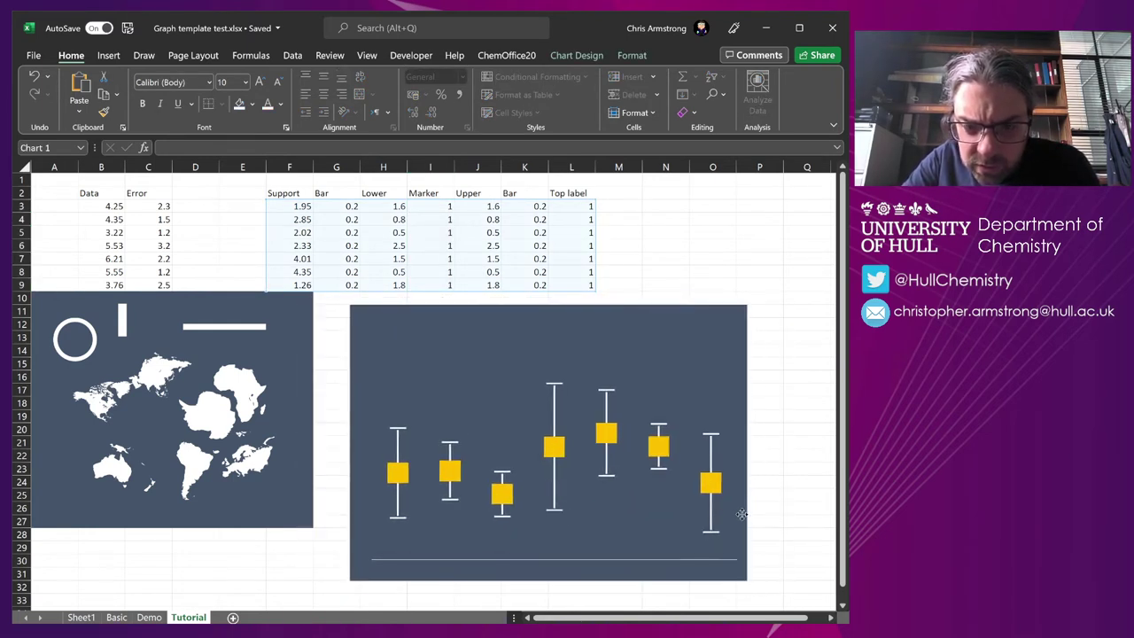
pyautogui.click(672, 259)
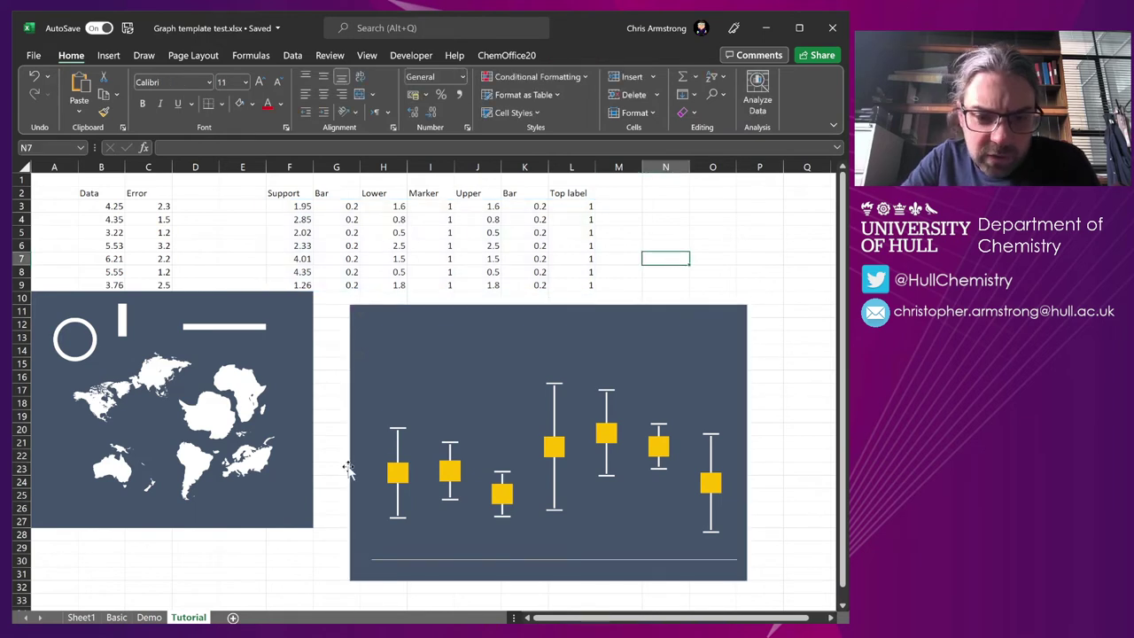
# Rearrange the Africa, North America and Eurasia shapes in the map picture.
pyautogui.click(403, 476)
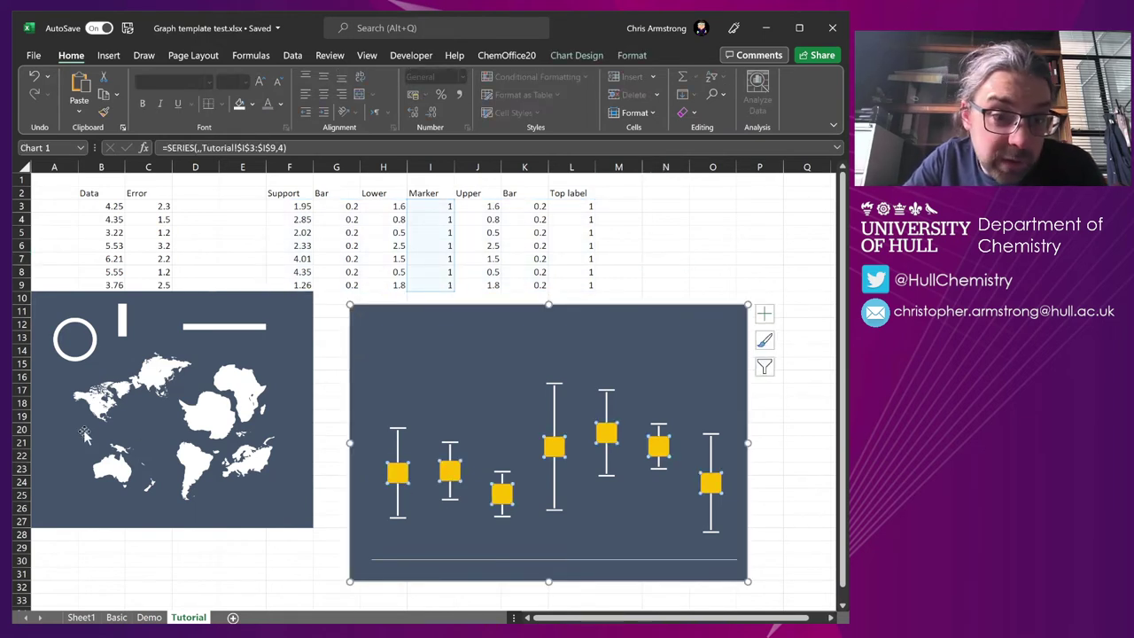
pyautogui.moveTo(210, 416); pyautogui.dragTo(232, 405)
pyautogui.moveTo(99, 394); pyautogui.dragTo(71, 407)
pyautogui.moveTo(161, 388); pyautogui.dragTo(154, 379)
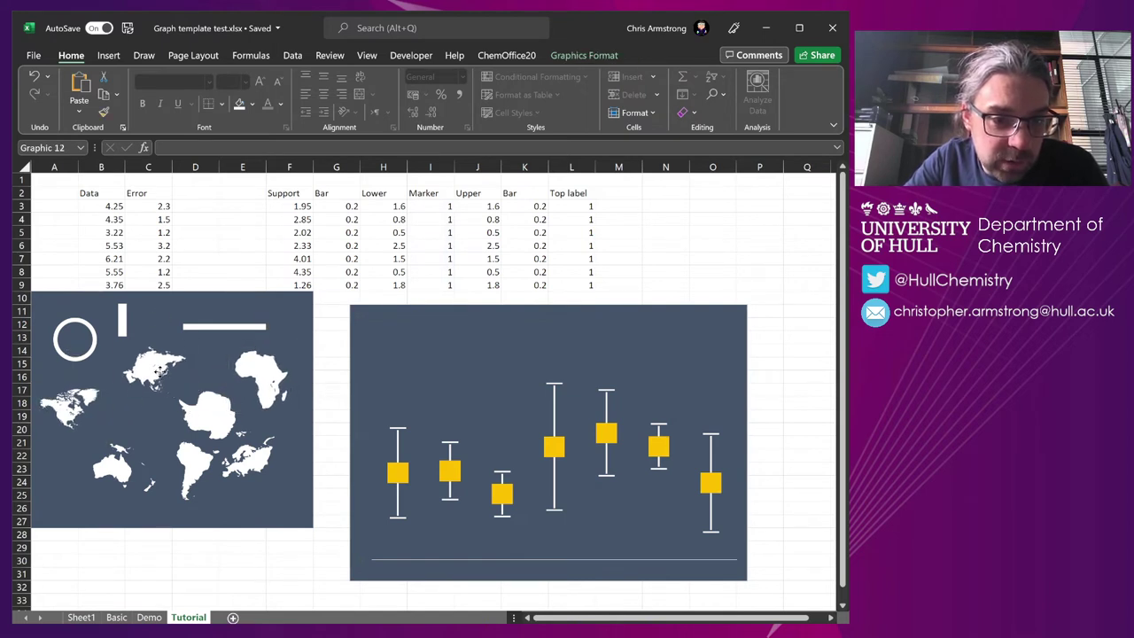
# Paste the Antarctica shape as the chart's Marker series markers.
pyautogui.click(211, 418)
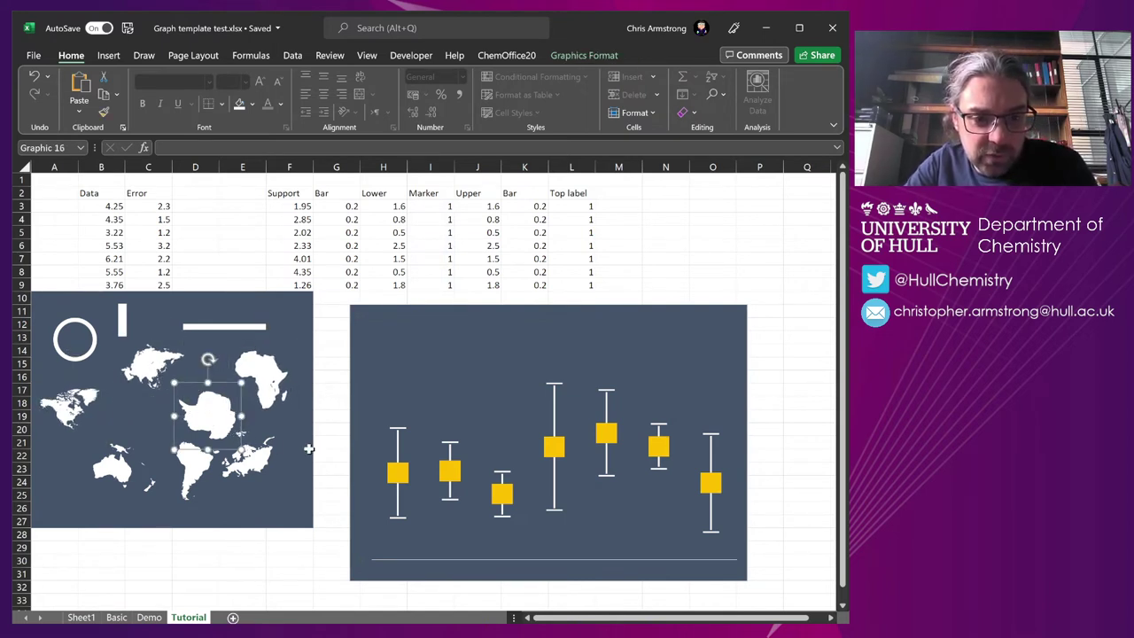
pyautogui.click(394, 474)
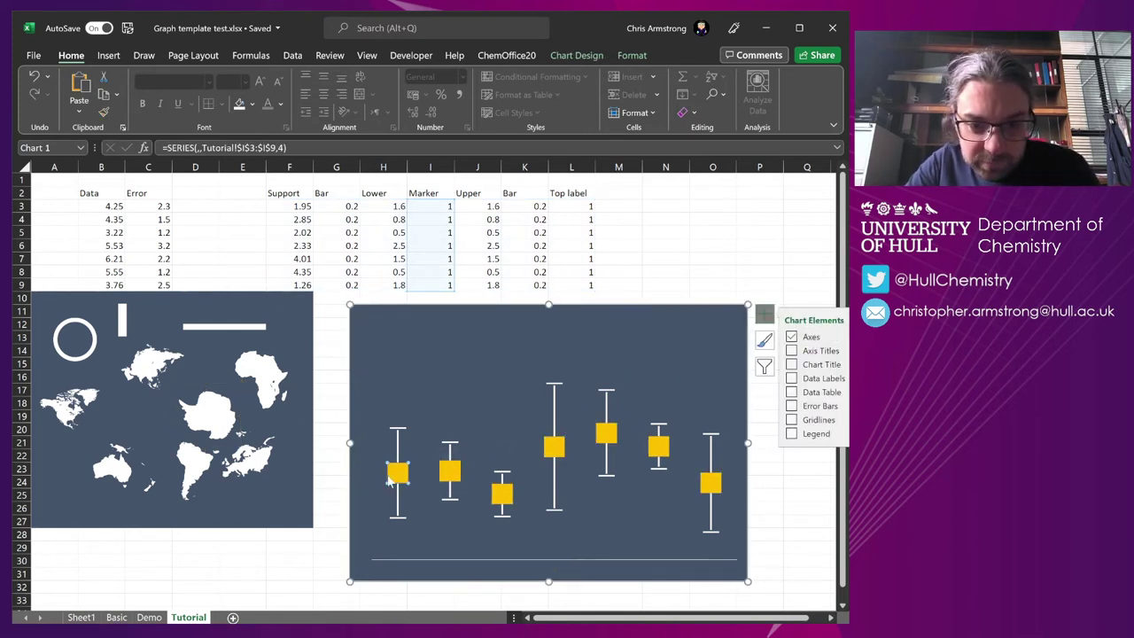
pyautogui.click(463, 502)
pyautogui.click(463, 502)
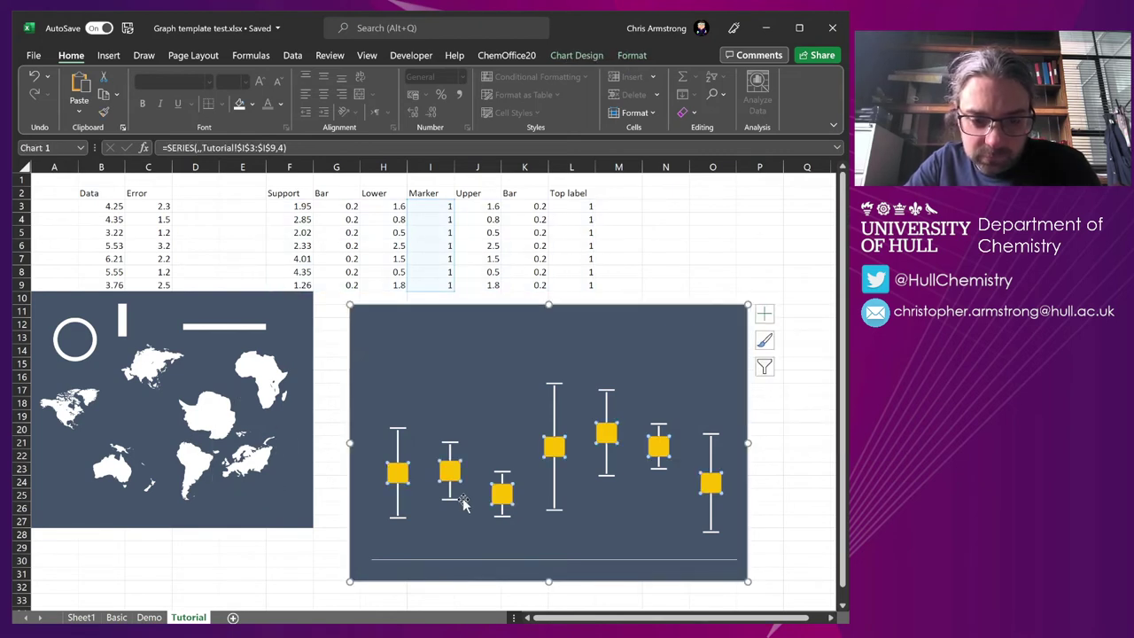
pyautogui.hotkey('ctrl', 'v')
pyautogui.click(308, 505)
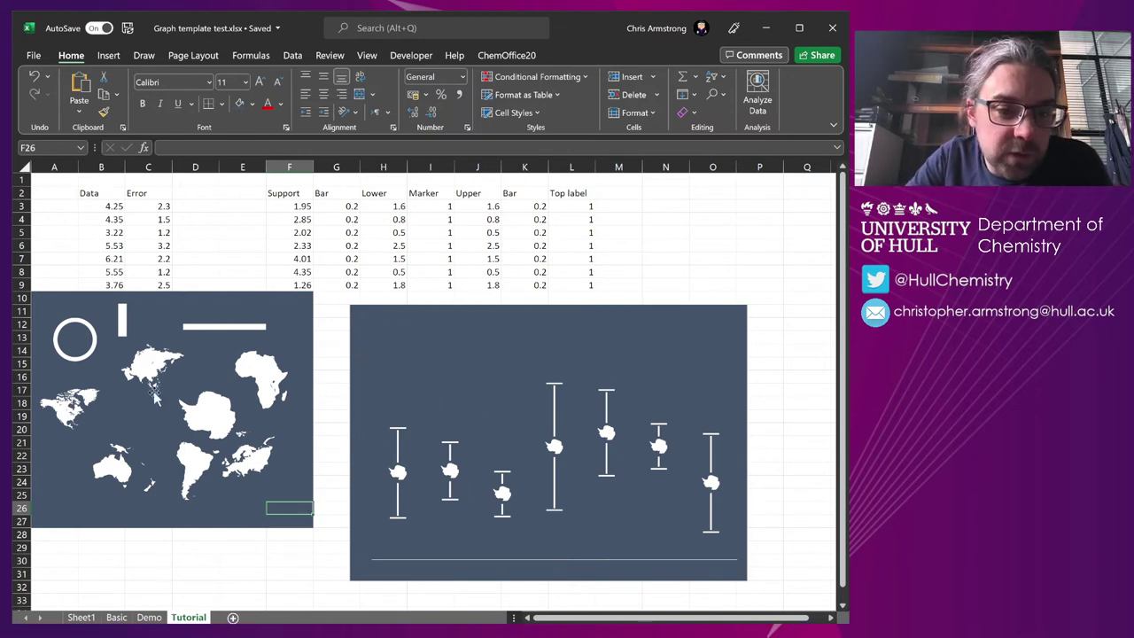
# Select the Australia, South America, Eurasia and Europe map shapes in turn alongside individual marker points.
pyautogui.click(116, 469)
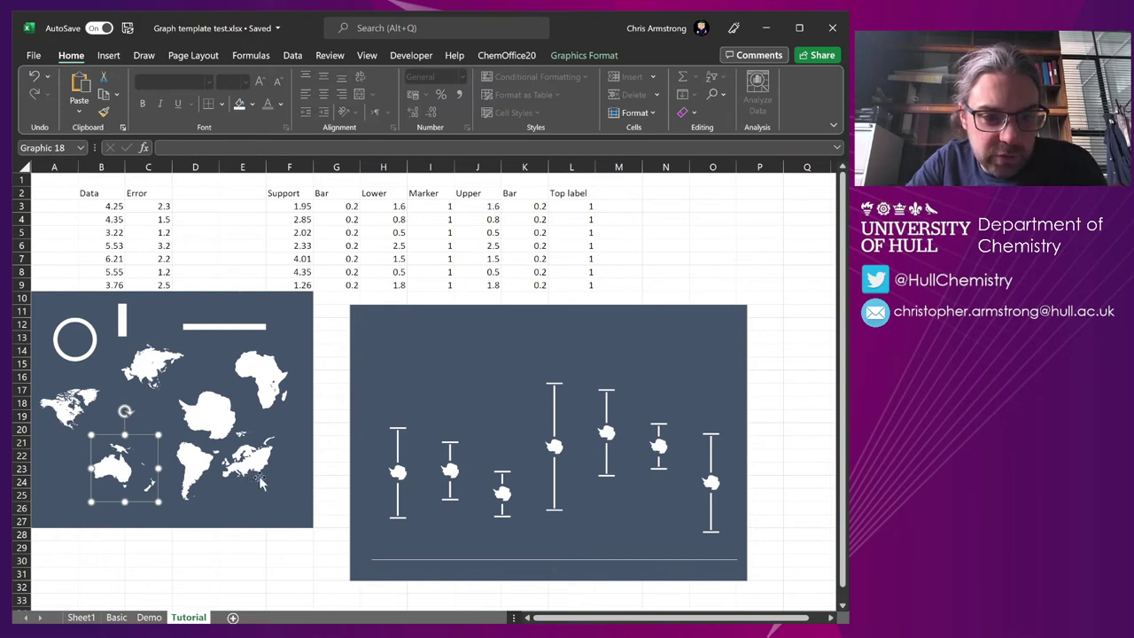
pyautogui.click(505, 498)
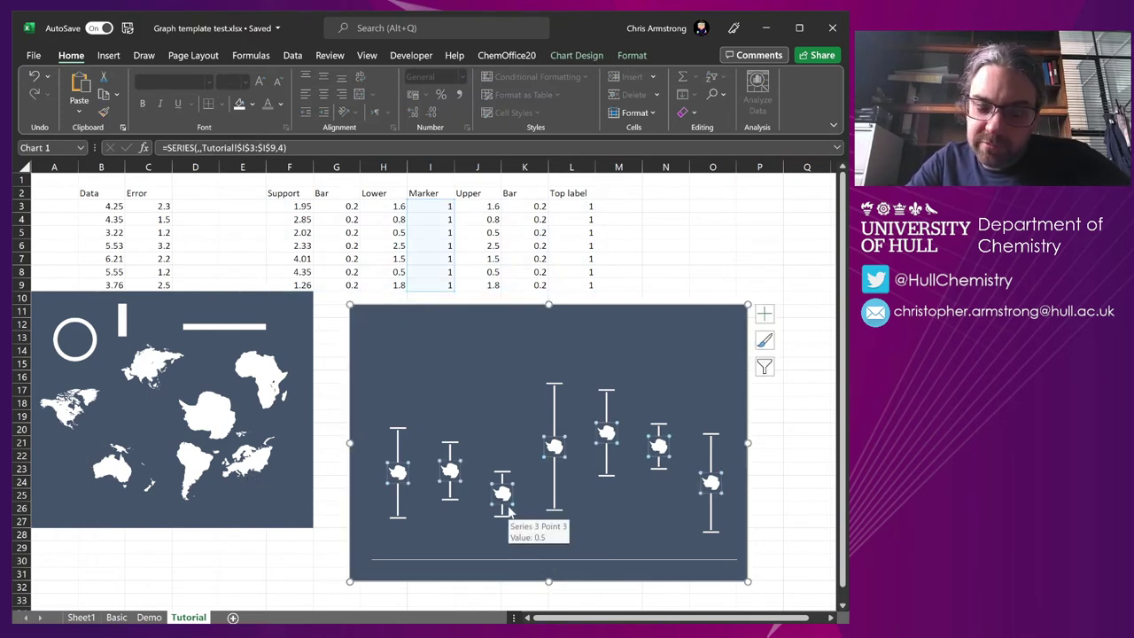
pyautogui.click(456, 474)
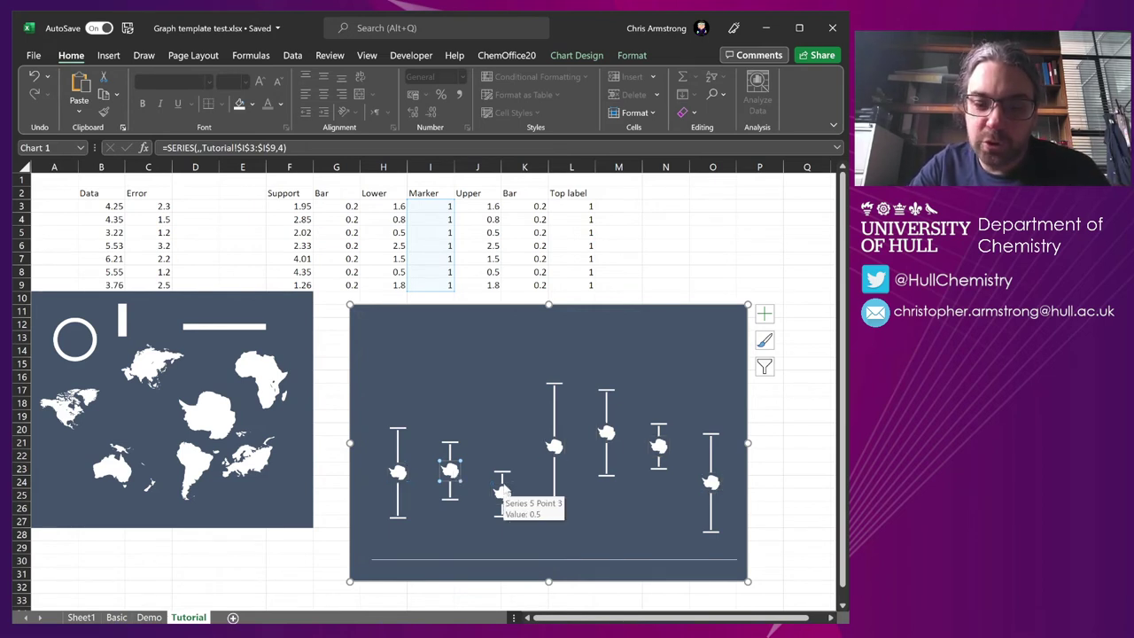
pyautogui.click(274, 493)
pyautogui.click(188, 461)
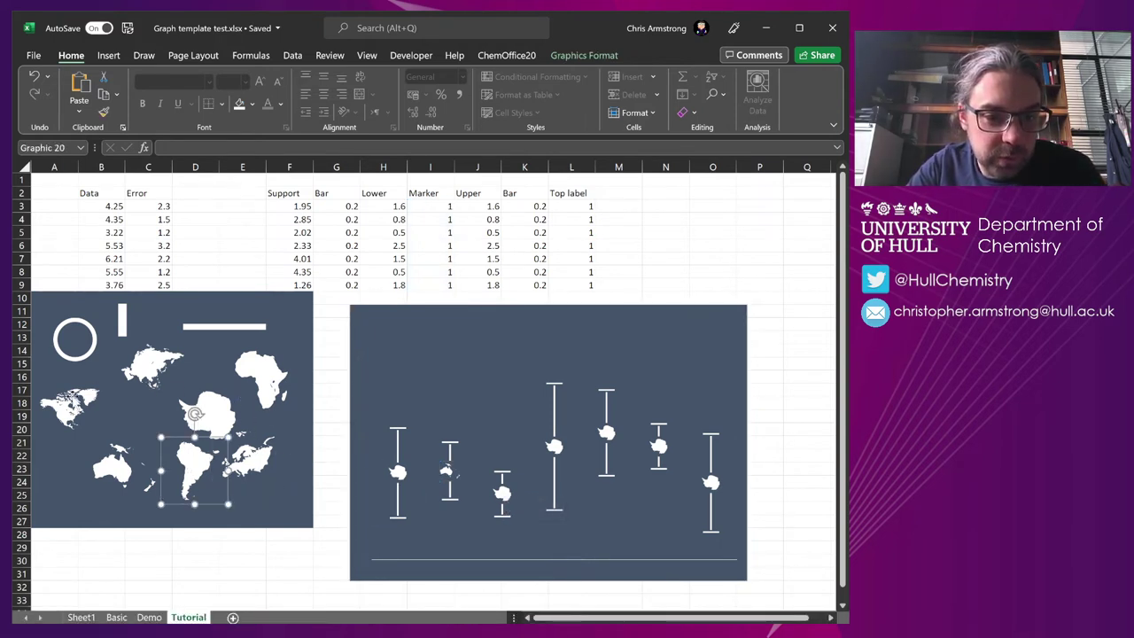
pyautogui.click(133, 369)
pyautogui.click(509, 496)
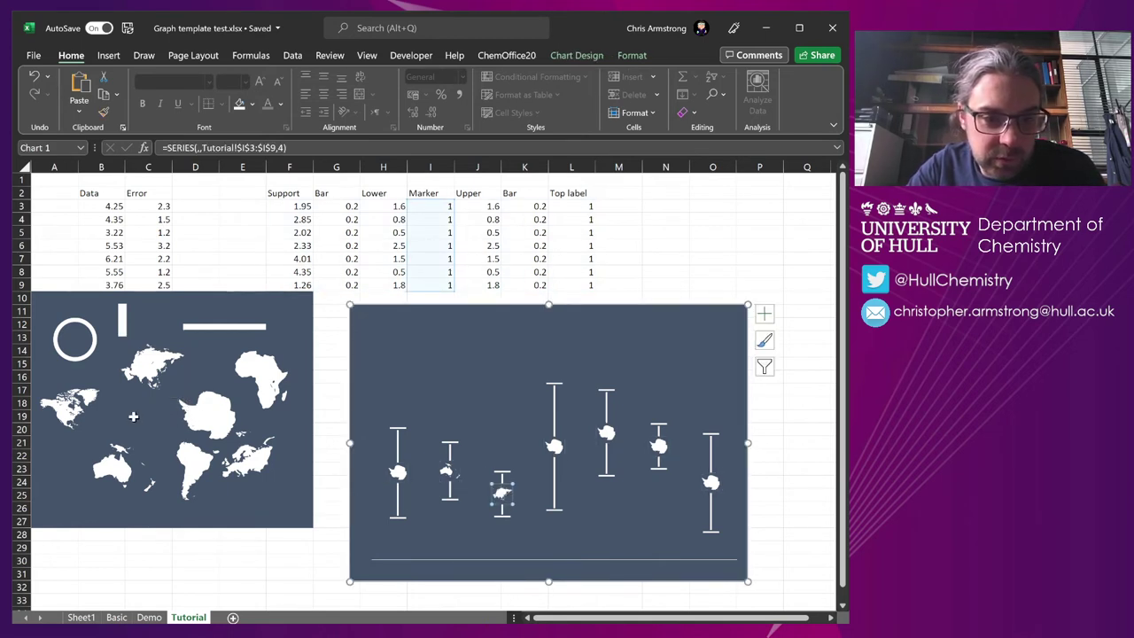
pyautogui.click(263, 470)
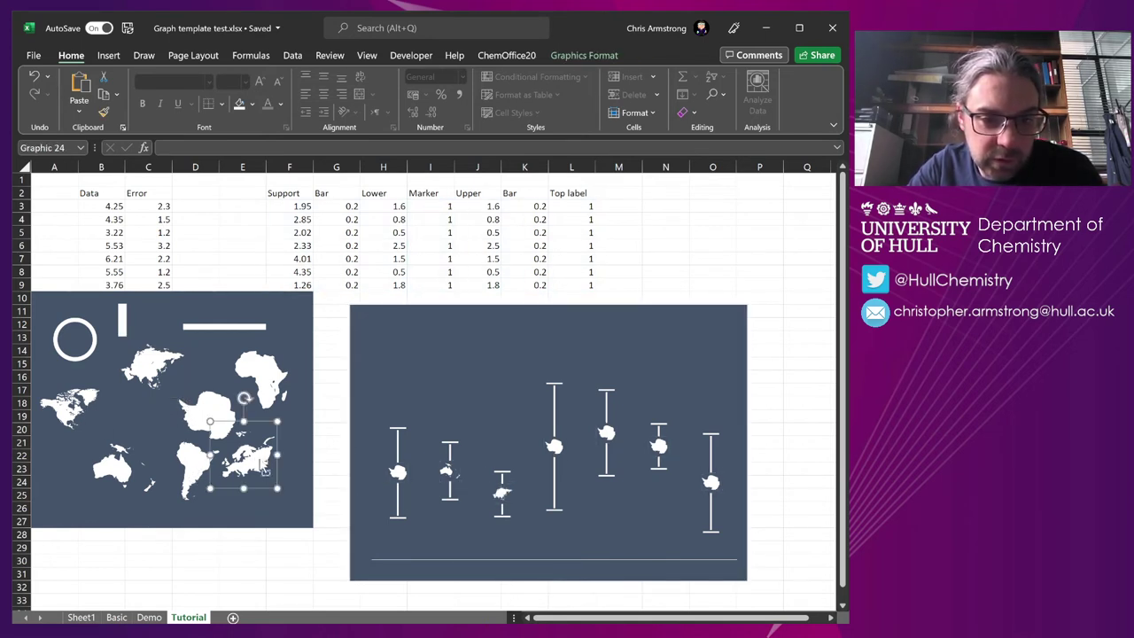
pyautogui.click(557, 447)
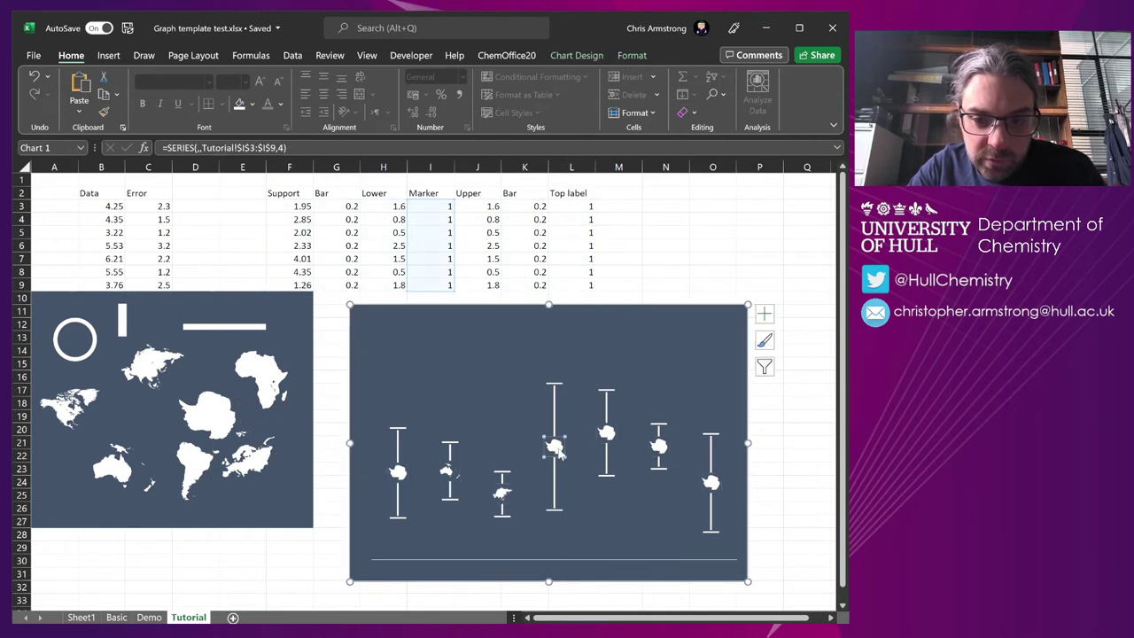
# Make the Africa shape the fifth point's marker.
pyautogui.click(202, 460)
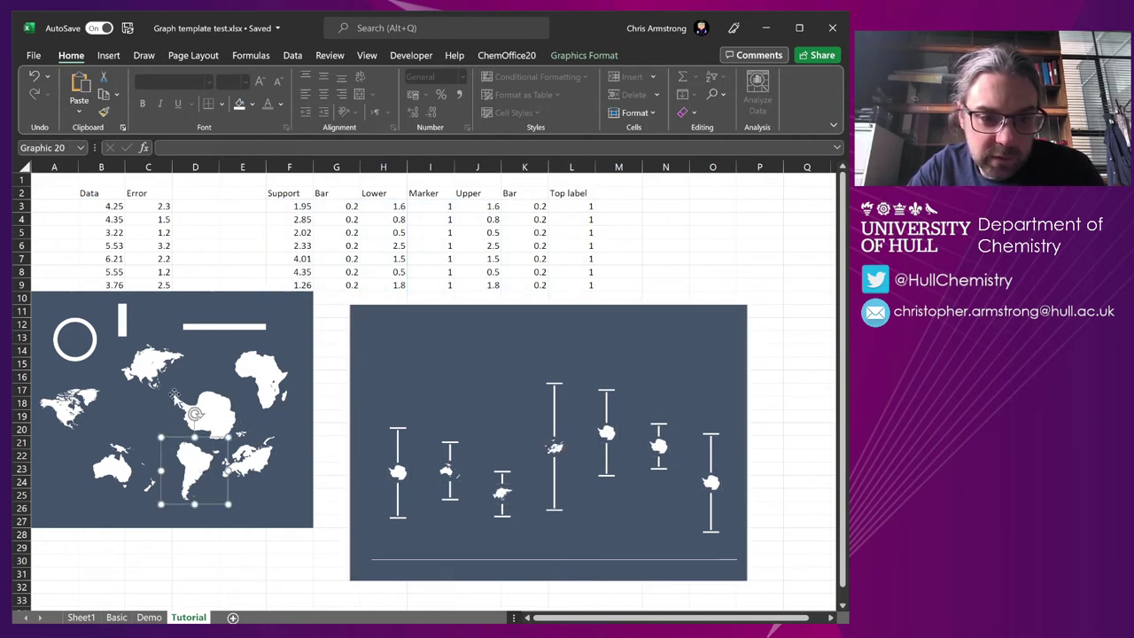
pyautogui.click(268, 372)
pyautogui.click(612, 436)
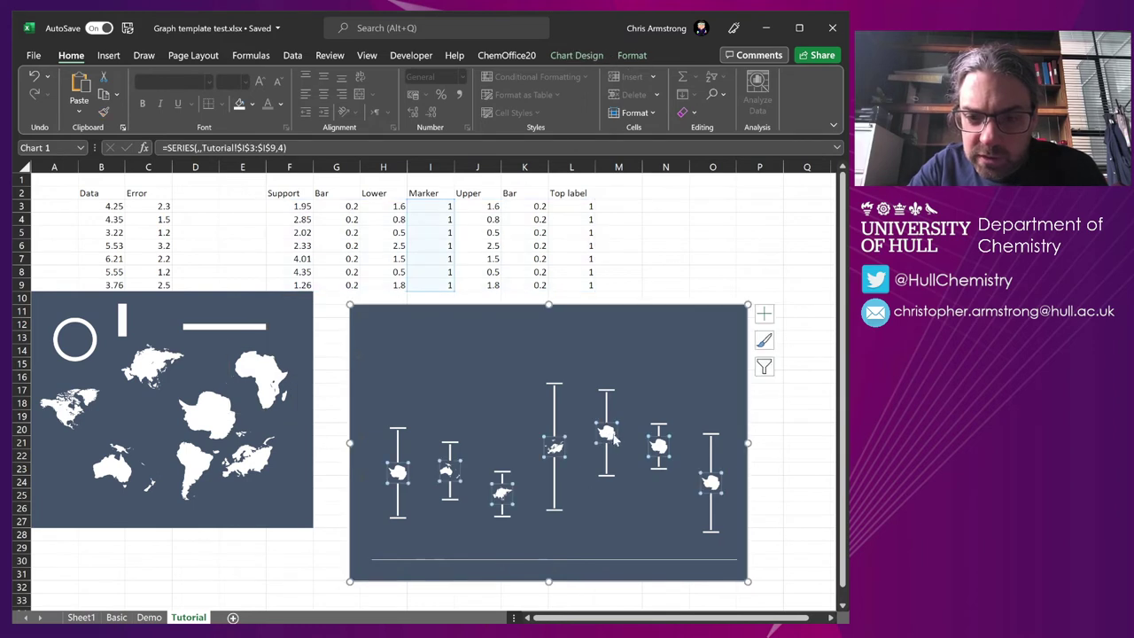
pyautogui.click(611, 440)
pyautogui.hotkey('ctrl', 'v')
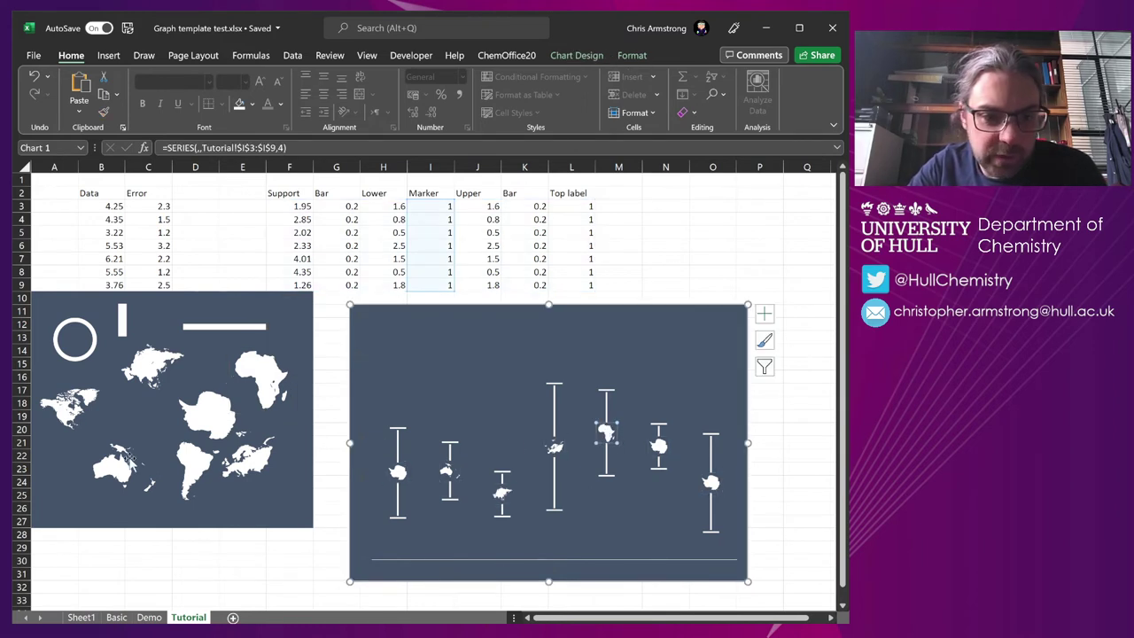
# Assign North America to the sixth marker and South America to the rightmost marker.
pyautogui.click(78, 416)
pyautogui.click(658, 446)
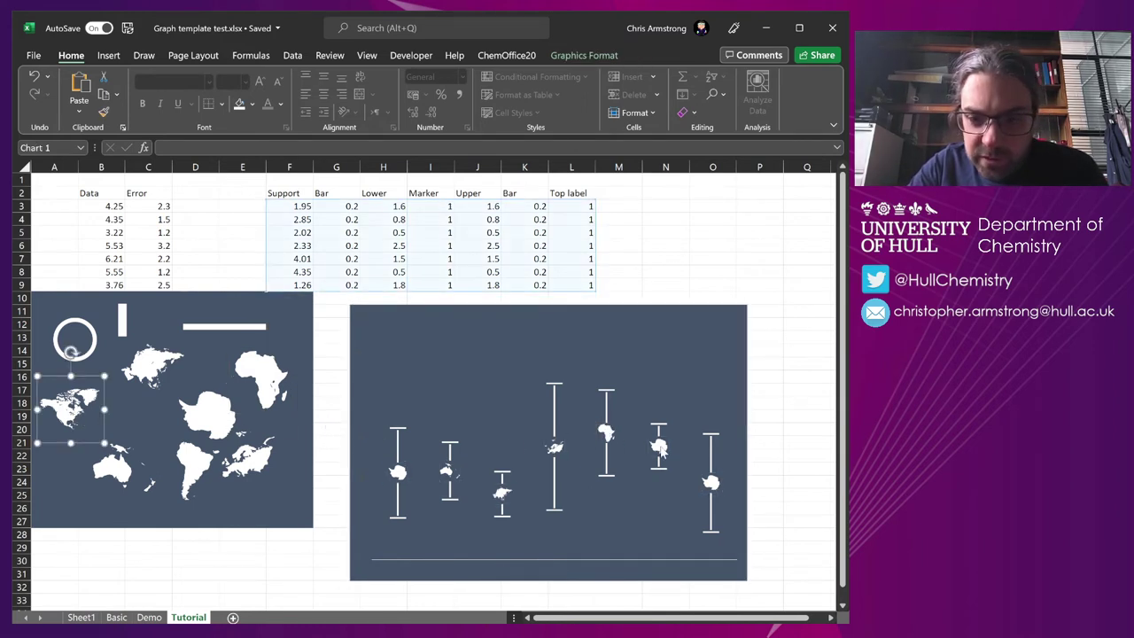
pyautogui.click(658, 446)
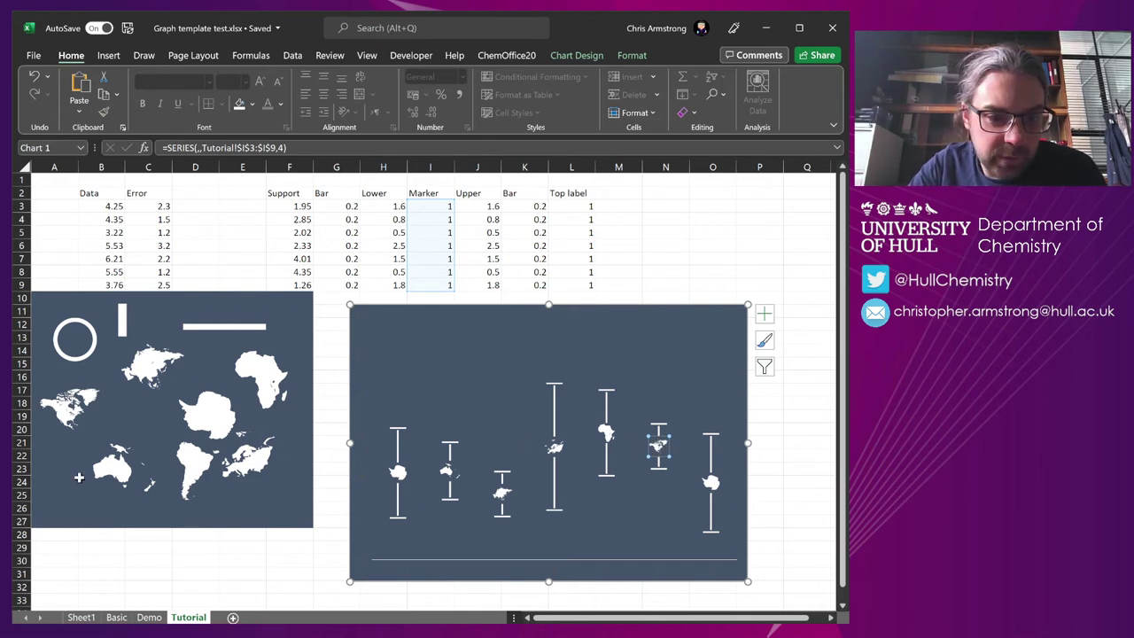
pyautogui.click(191, 476)
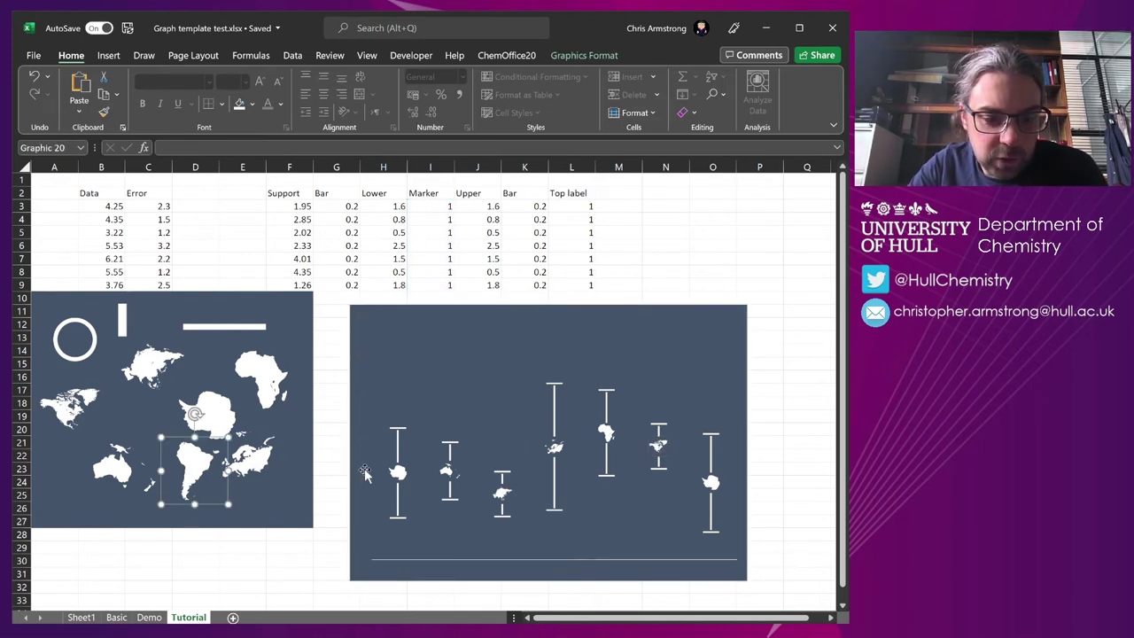
pyautogui.click(711, 483)
pyautogui.click(712, 483)
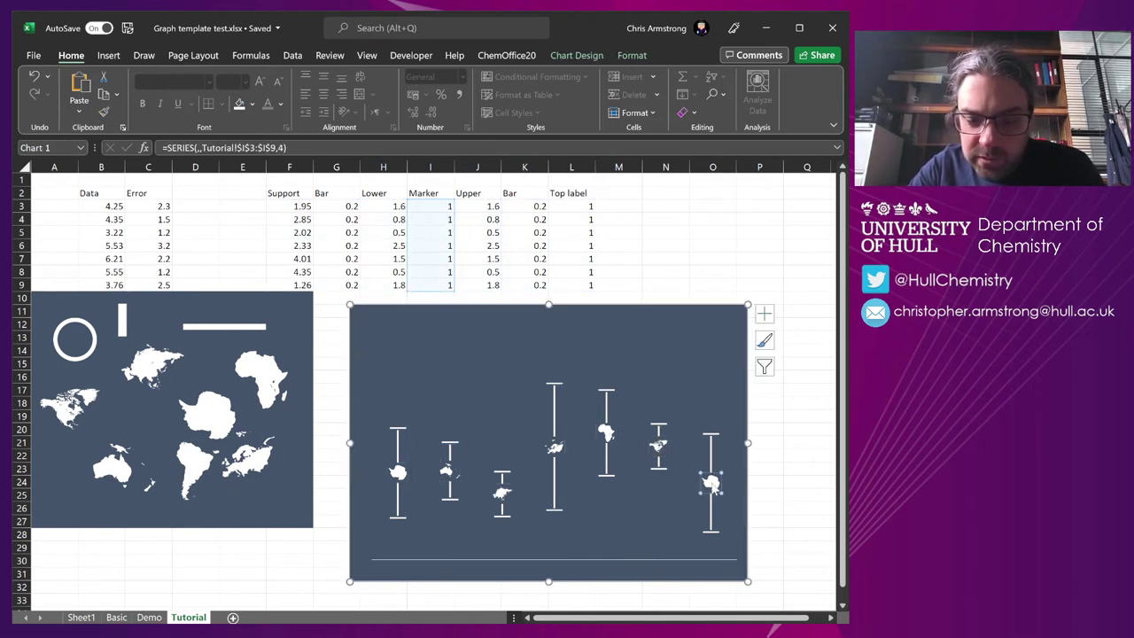
pyautogui.hotkey('ctrl', 'v')
# Set the vertical axis maximum to 10 and major unit to 2.
pyautogui.click(737, 349)
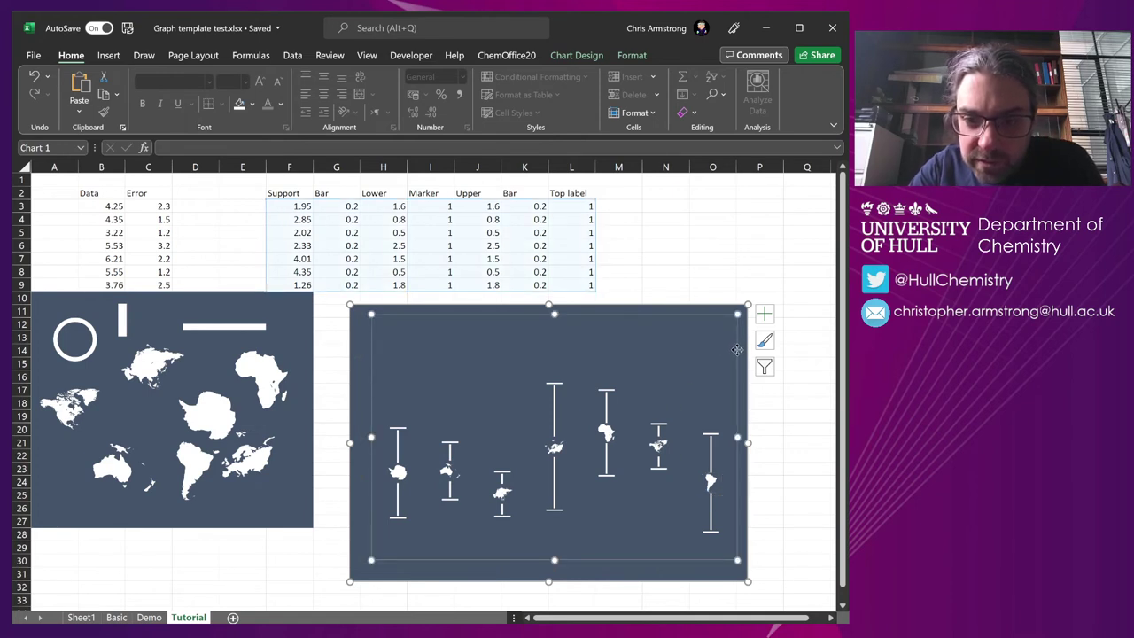
pyautogui.moveTo(741, 356)
pyautogui.mouseDown()
pyautogui.moveTo(746, 279)
pyautogui.moveTo(746, 340)
pyautogui.mouseUp()
pyautogui.click(369, 383)
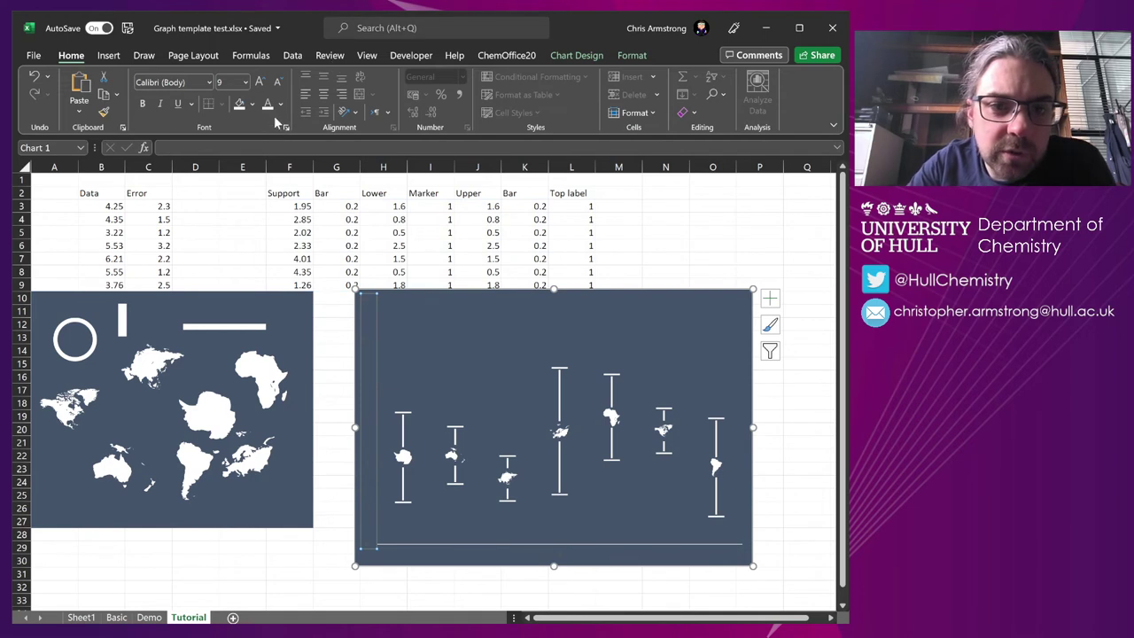
pyautogui.click(630, 55)
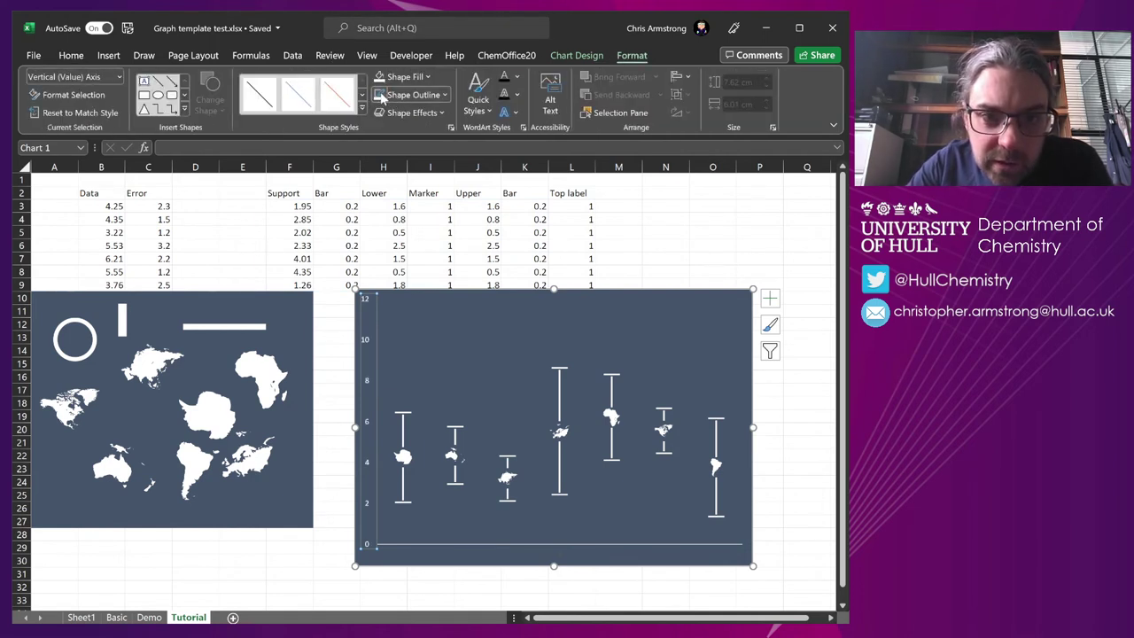
pyautogui.doubleClick(368, 352)
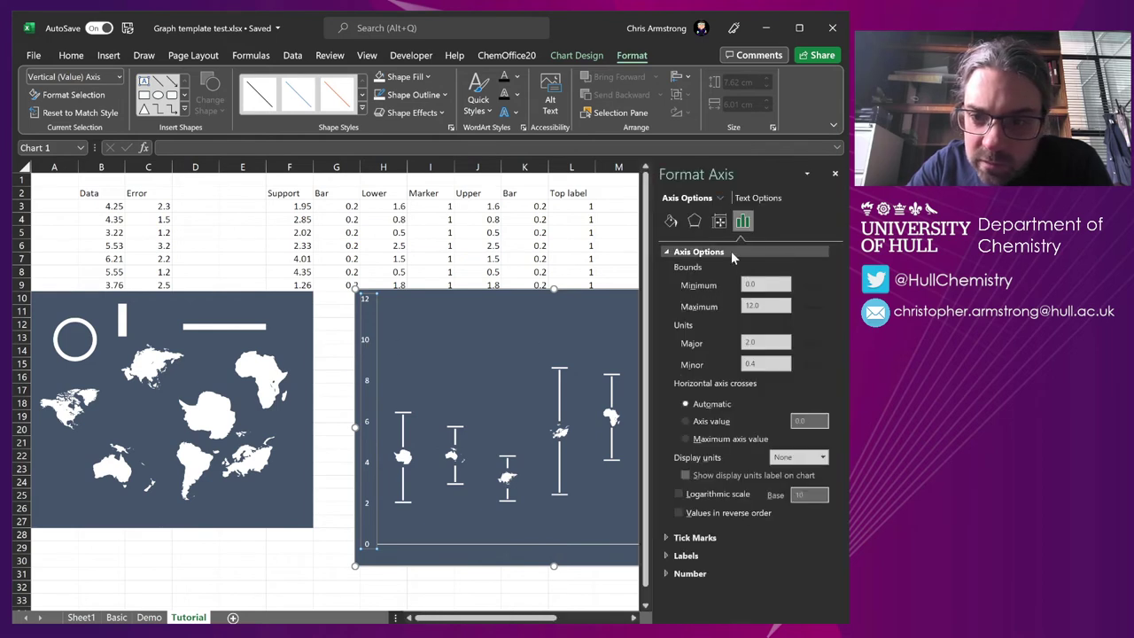
pyautogui.doubleClick(766, 306)
pyautogui.write('10')
pyautogui.press('Return')
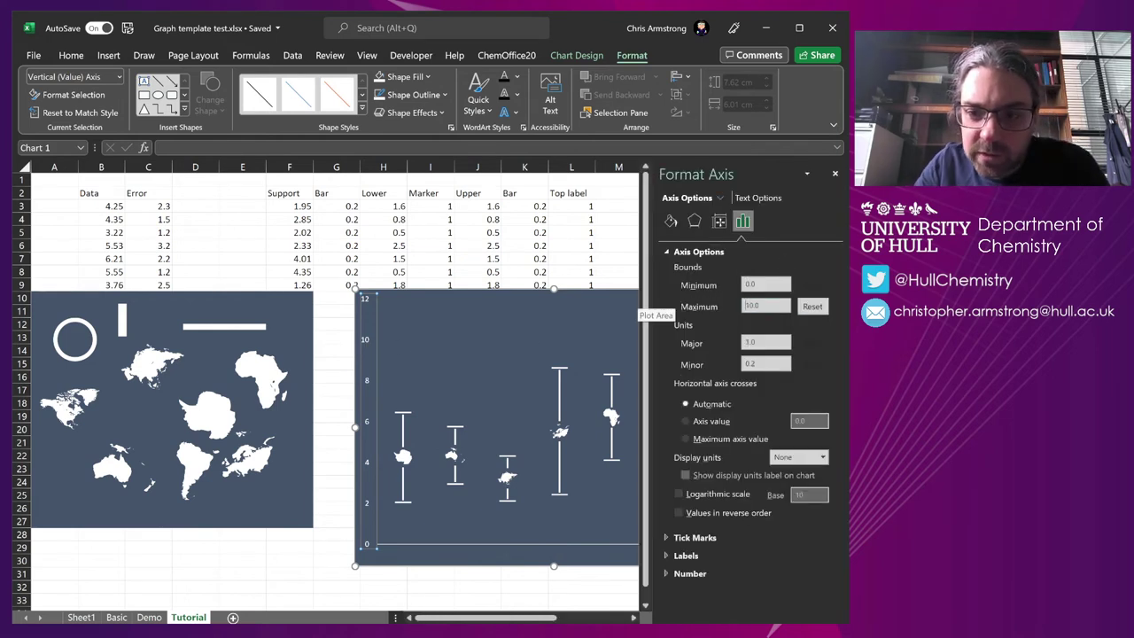
pyautogui.doubleClick(761, 343)
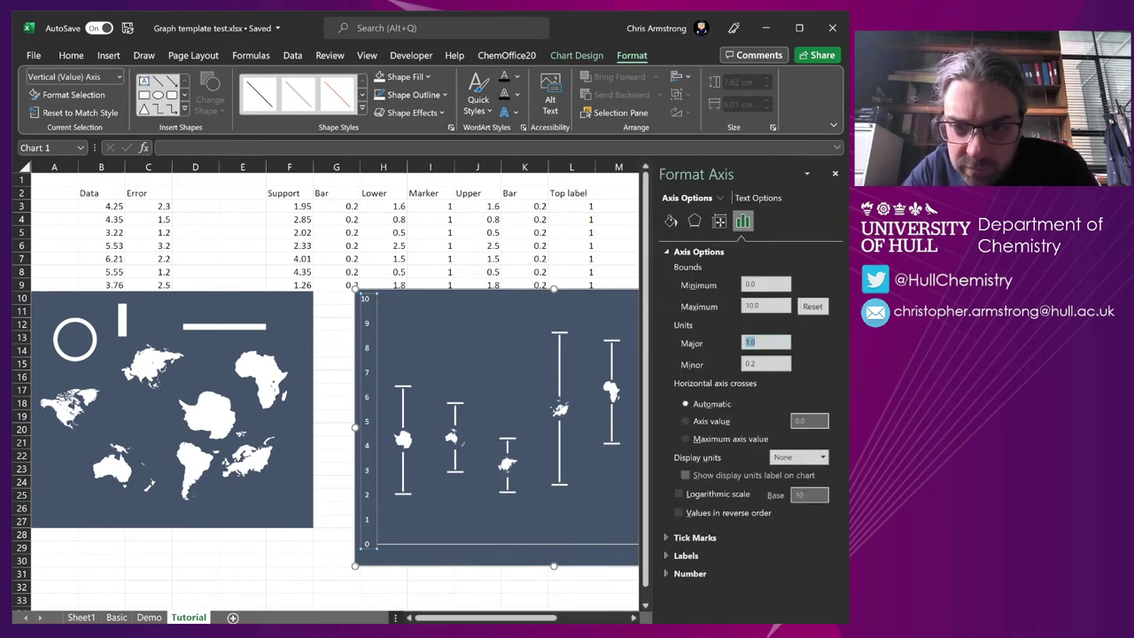
pyautogui.press('Return')
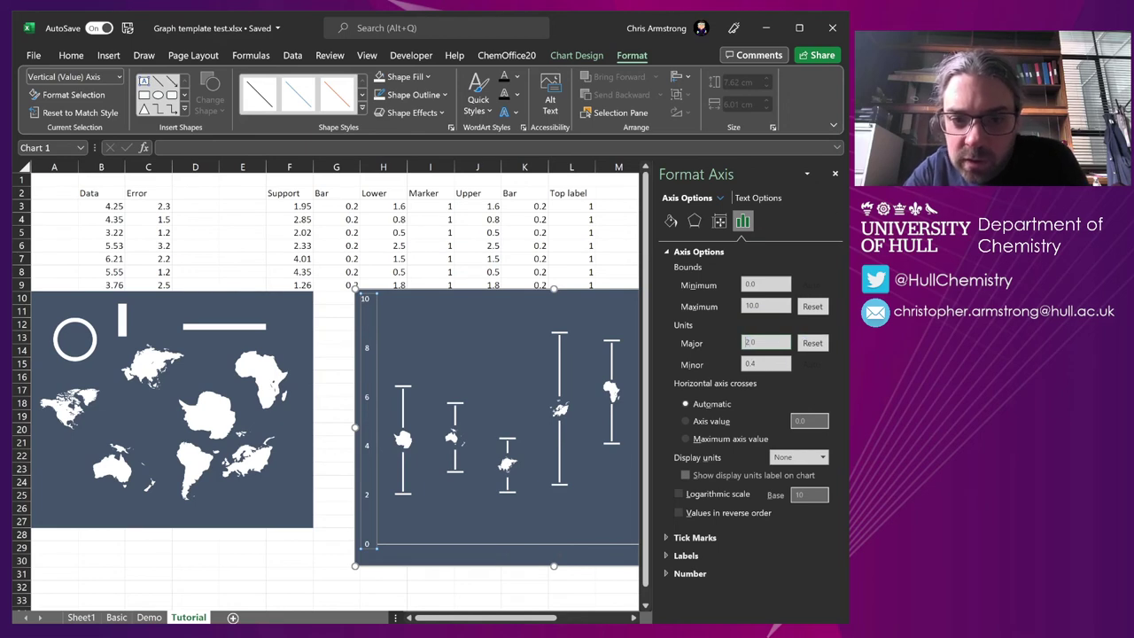
pyautogui.click(835, 173)
# Move the chart up and shorten it from its top edge.
pyautogui.click(701, 296)
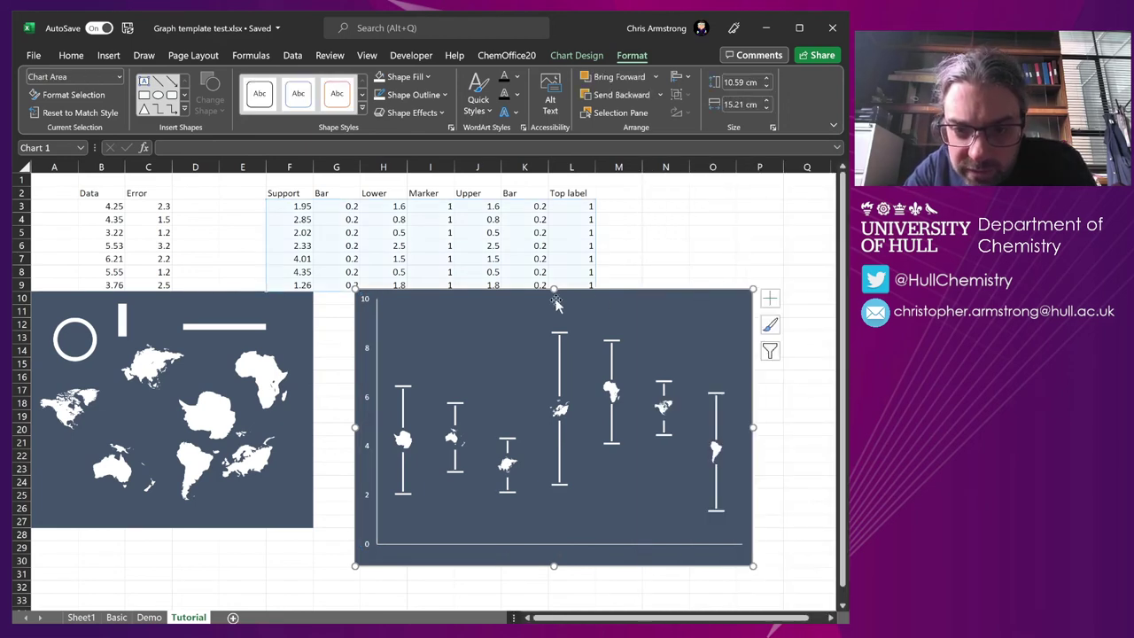
pyautogui.moveTo(556, 292); pyautogui.dragTo(590, 228)
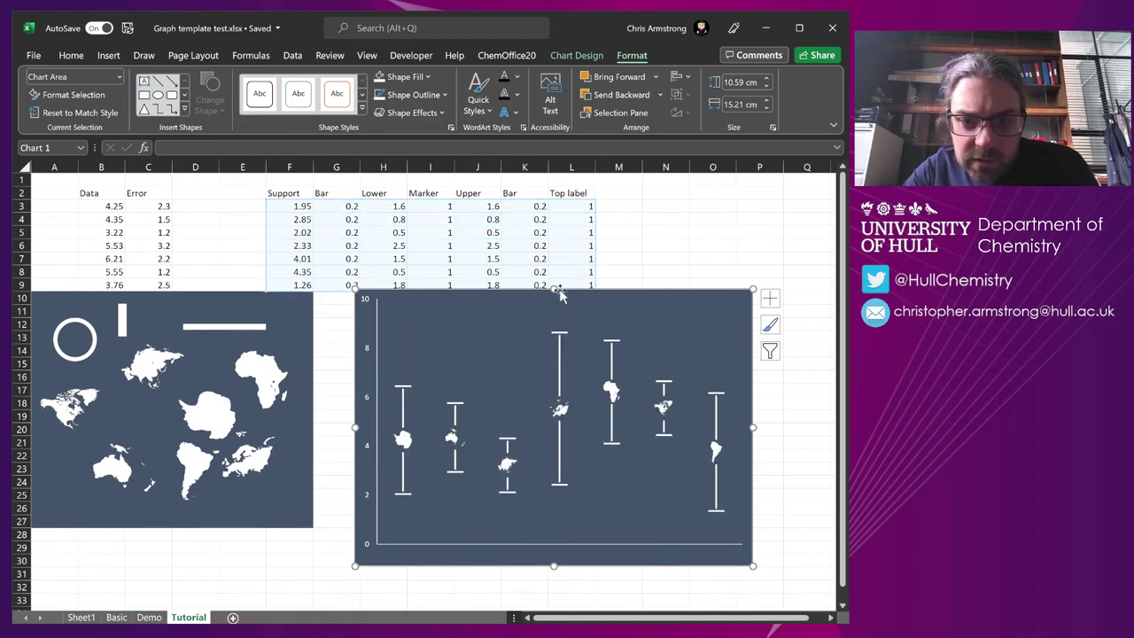
pyautogui.click(664, 265)
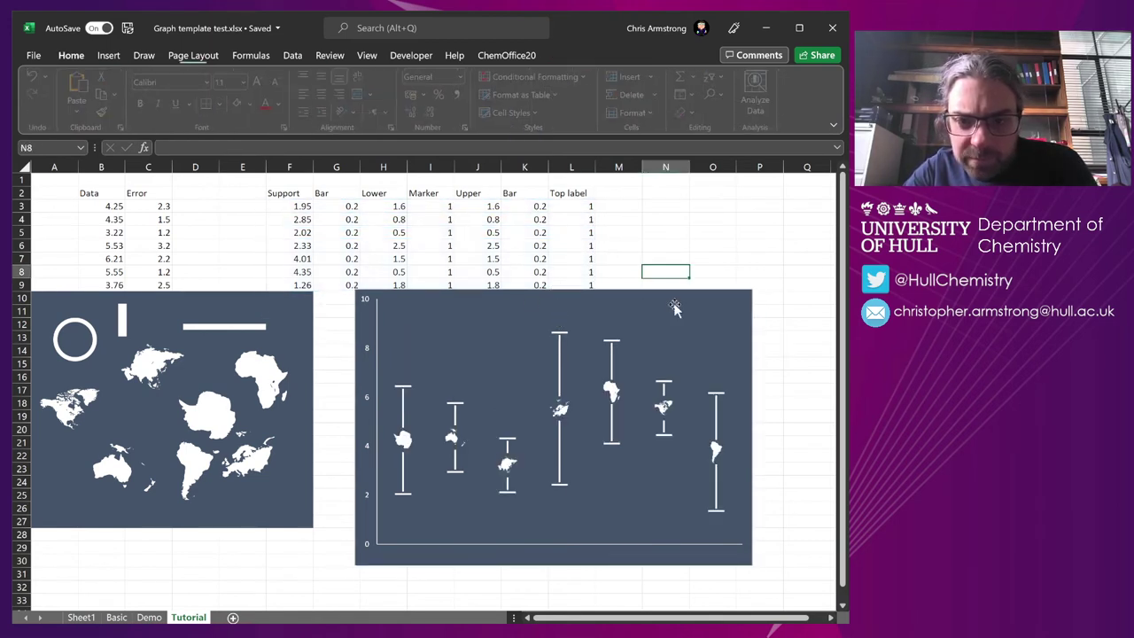
pyautogui.click(673, 304)
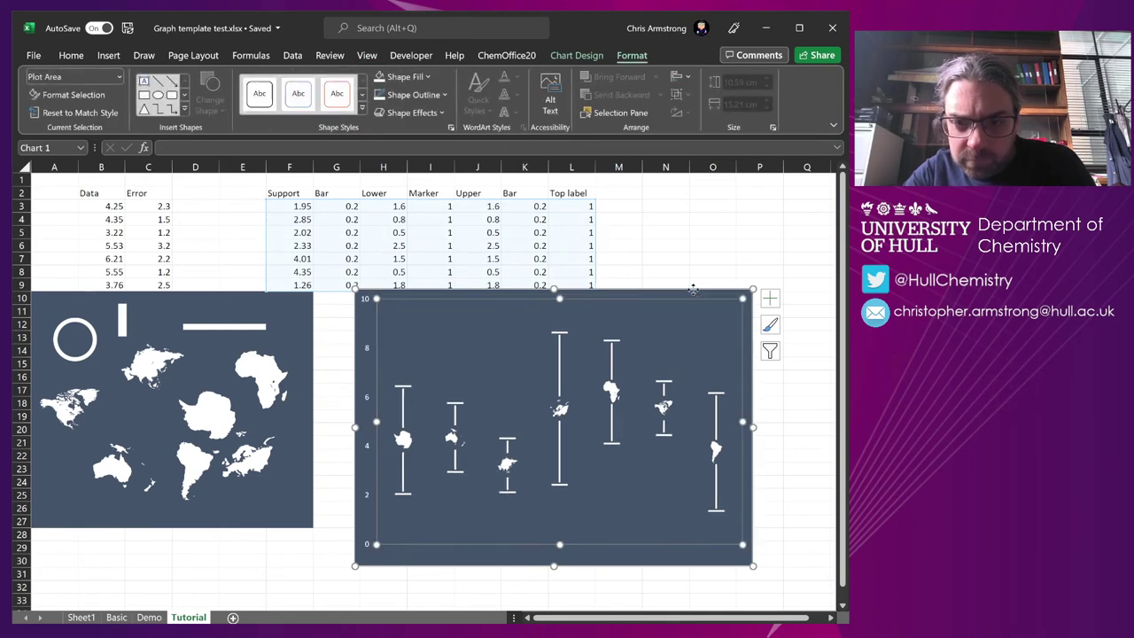
pyautogui.moveTo(665, 290); pyautogui.dragTo(663, 235)
pyautogui.moveTo(552, 238); pyautogui.dragTo(553, 270)
pyautogui.click(681, 534)
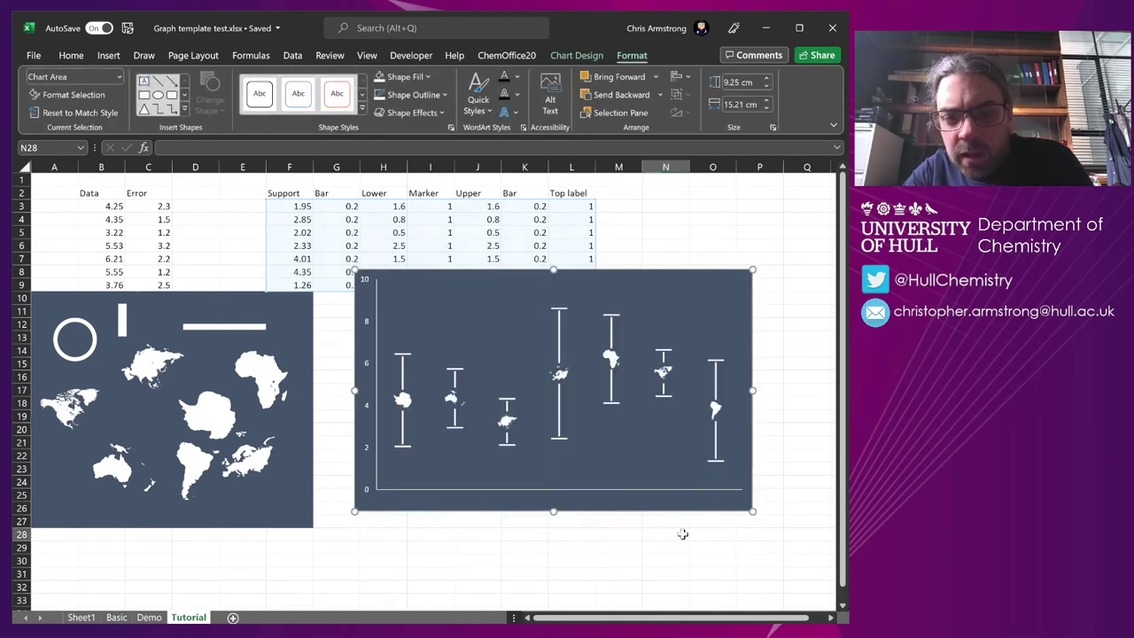
# Add data labels to the Top label series showing the Data values B3:B9 instead of series values.
pyautogui.click(403, 350)
pyautogui.click(403, 350)
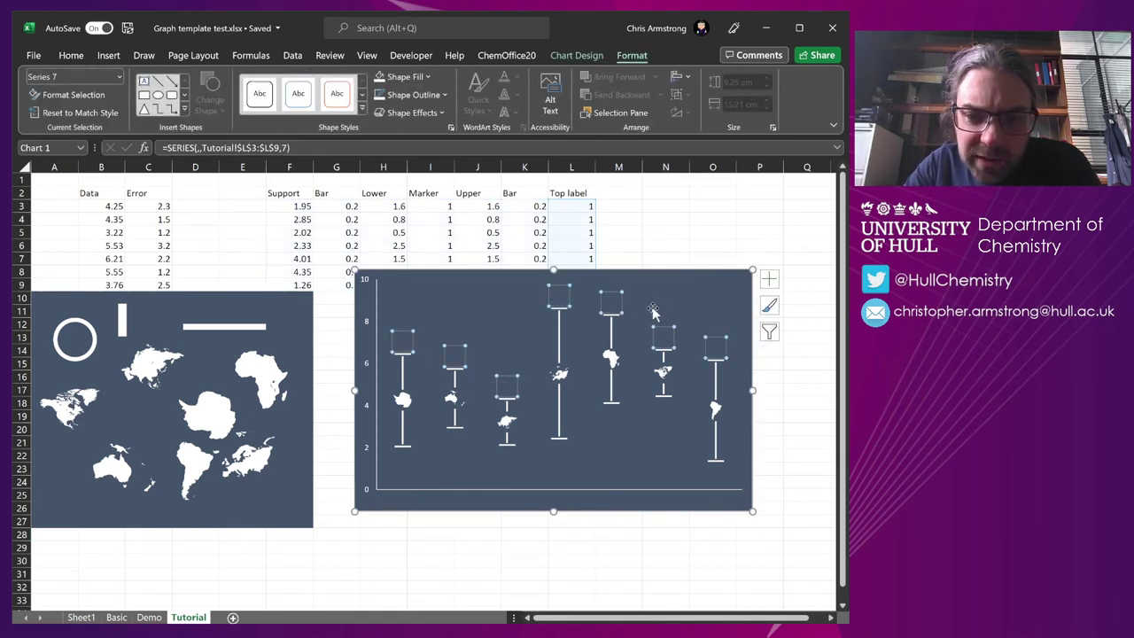
pyautogui.click(769, 279)
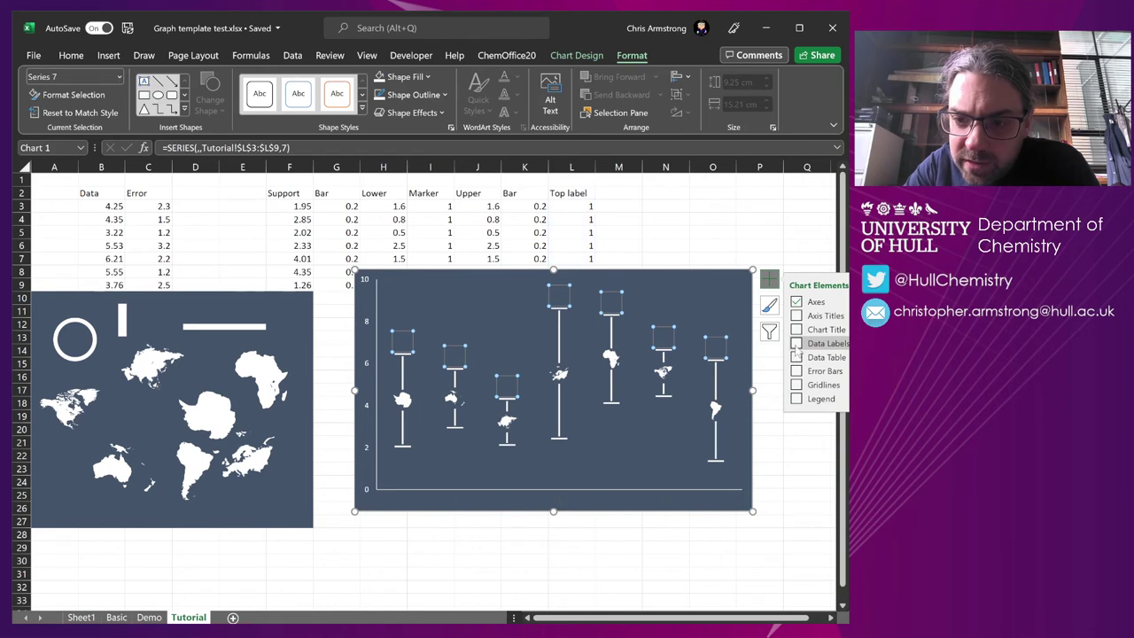
pyautogui.click(796, 343)
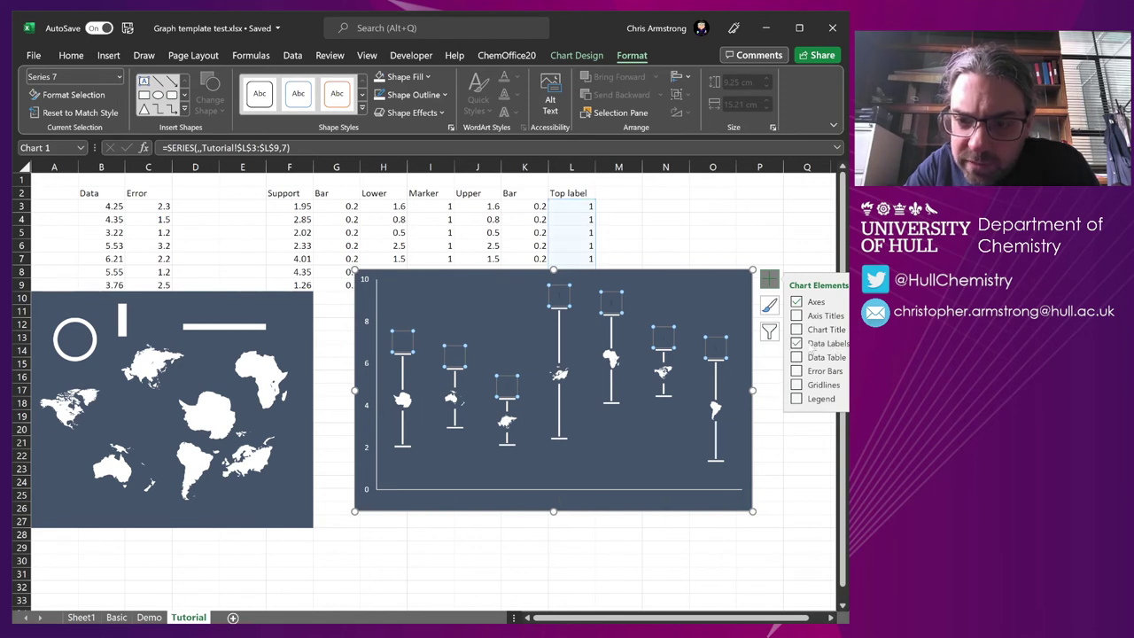
pyautogui.doubleClick(717, 348)
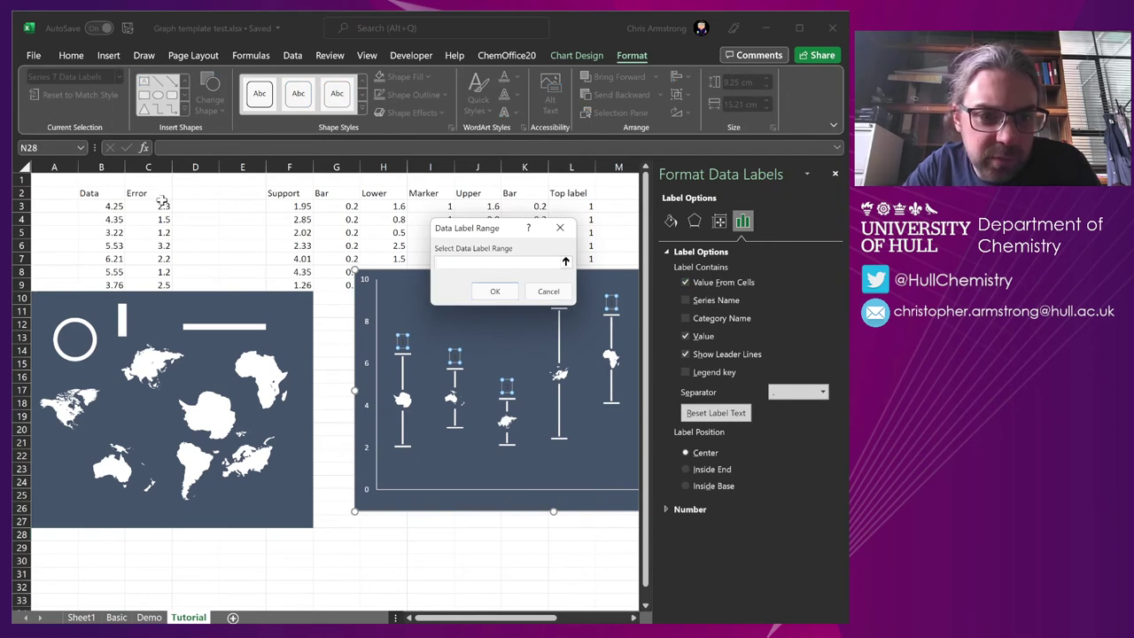
pyautogui.moveTo(114, 206); pyautogui.dragTo(111, 284)
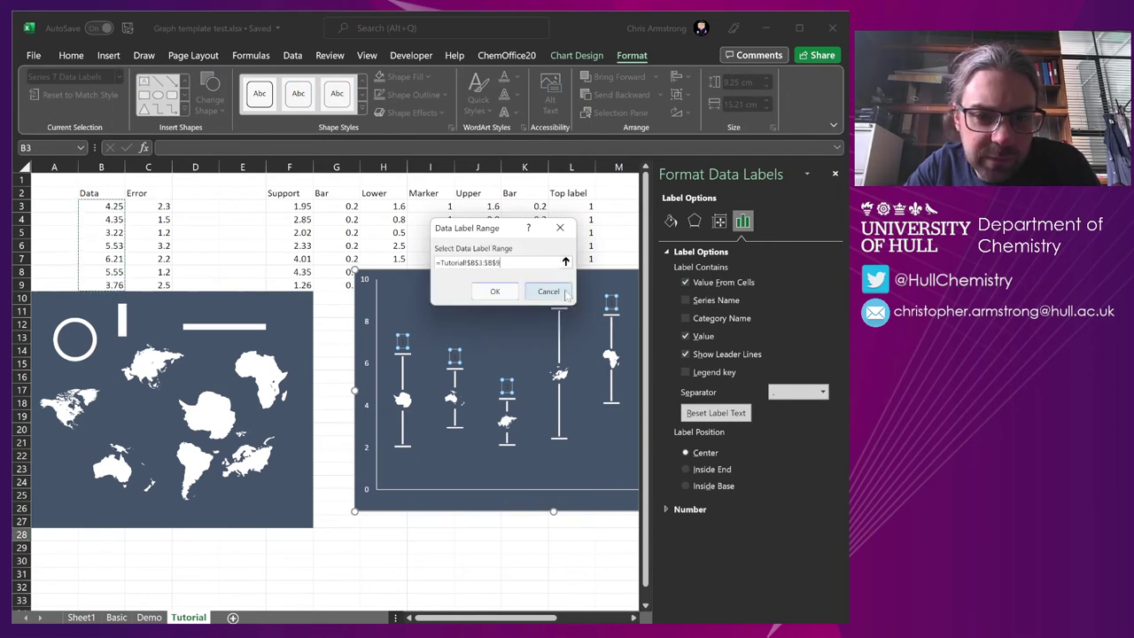
pyautogui.click(495, 291)
pyautogui.click(704, 340)
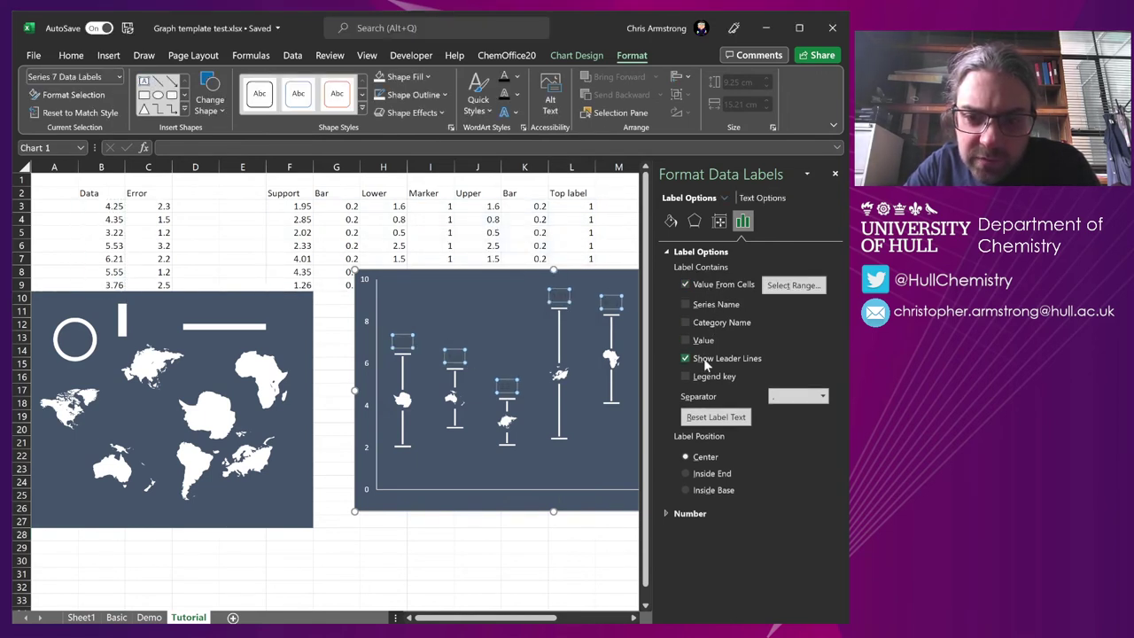
pyautogui.click(71, 55)
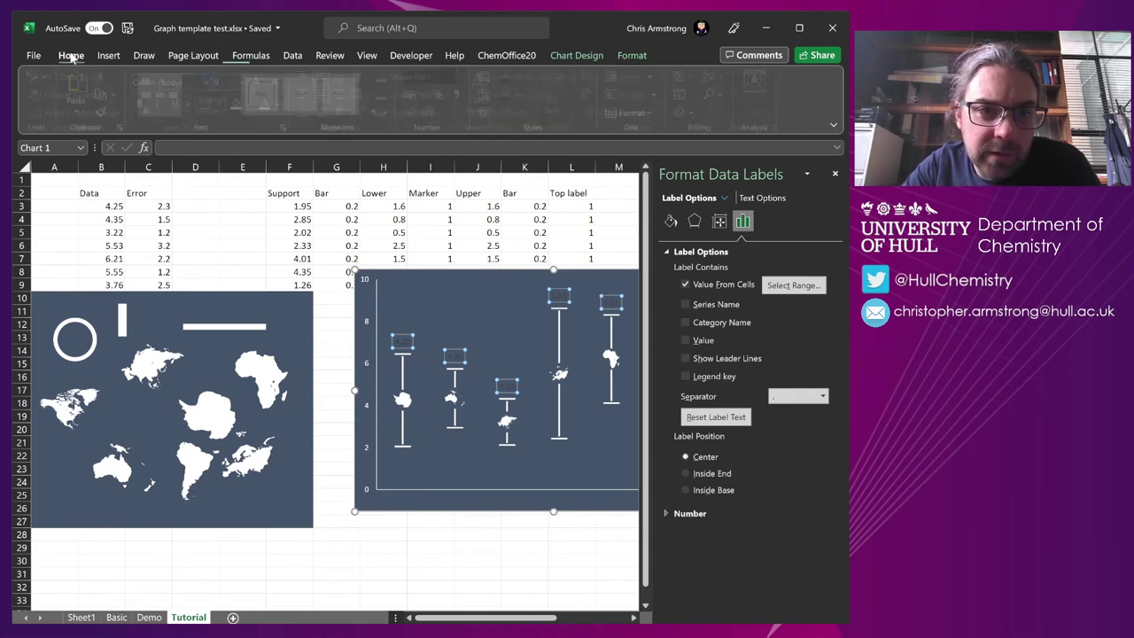
# Select all the top data labels and set their font to Arial Nova.
pyautogui.click(578, 246)
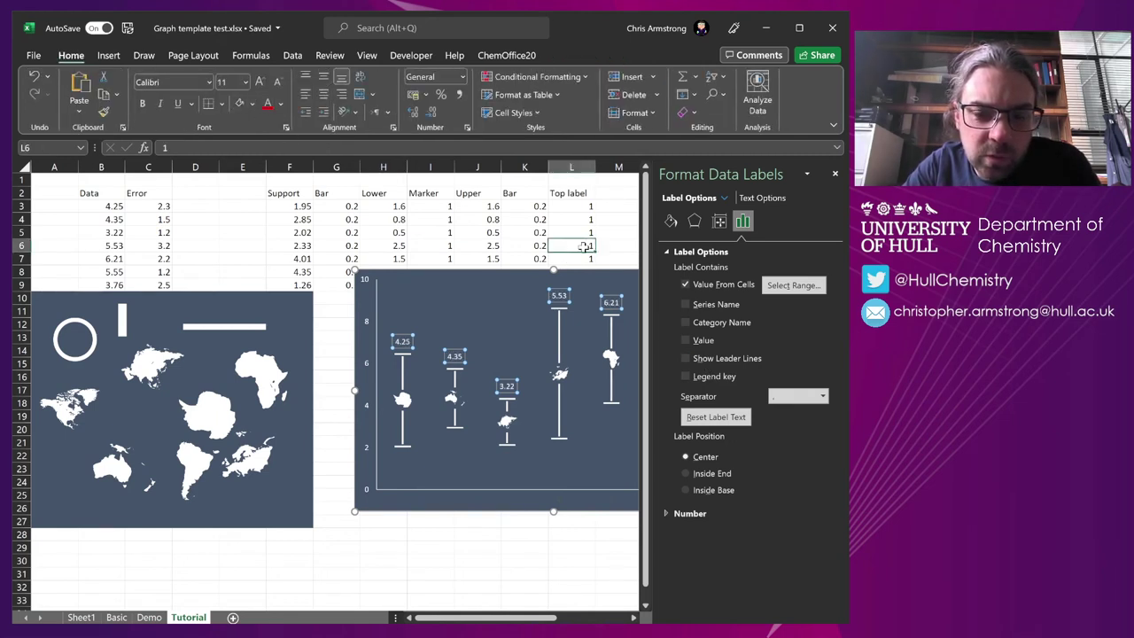
pyautogui.click(365, 334)
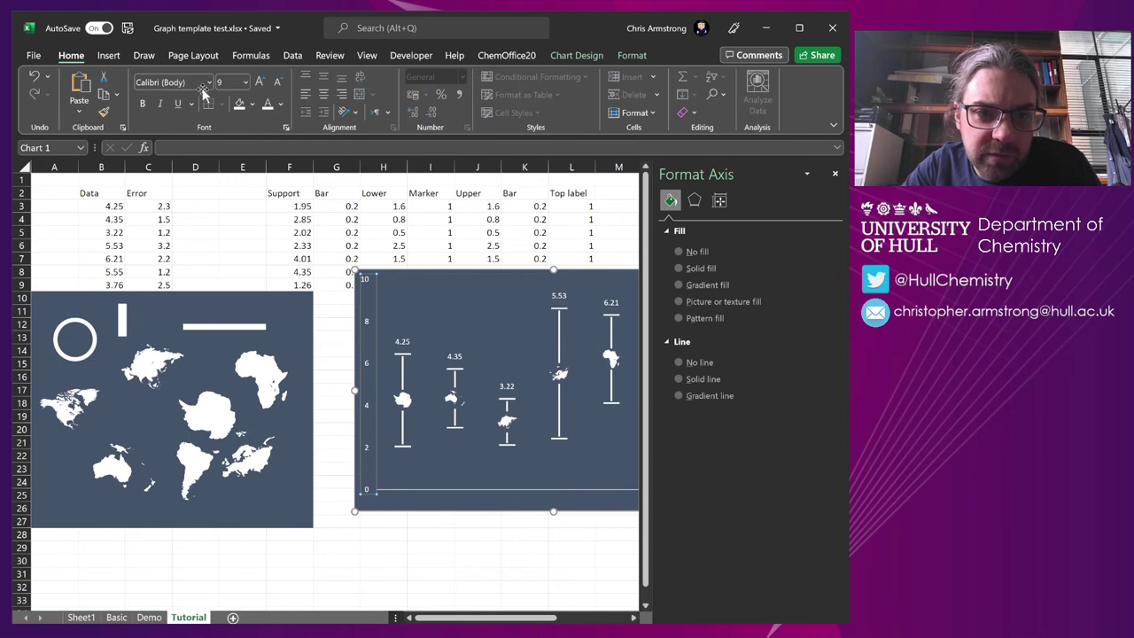
pyautogui.click(209, 82)
pyautogui.press('Escape')
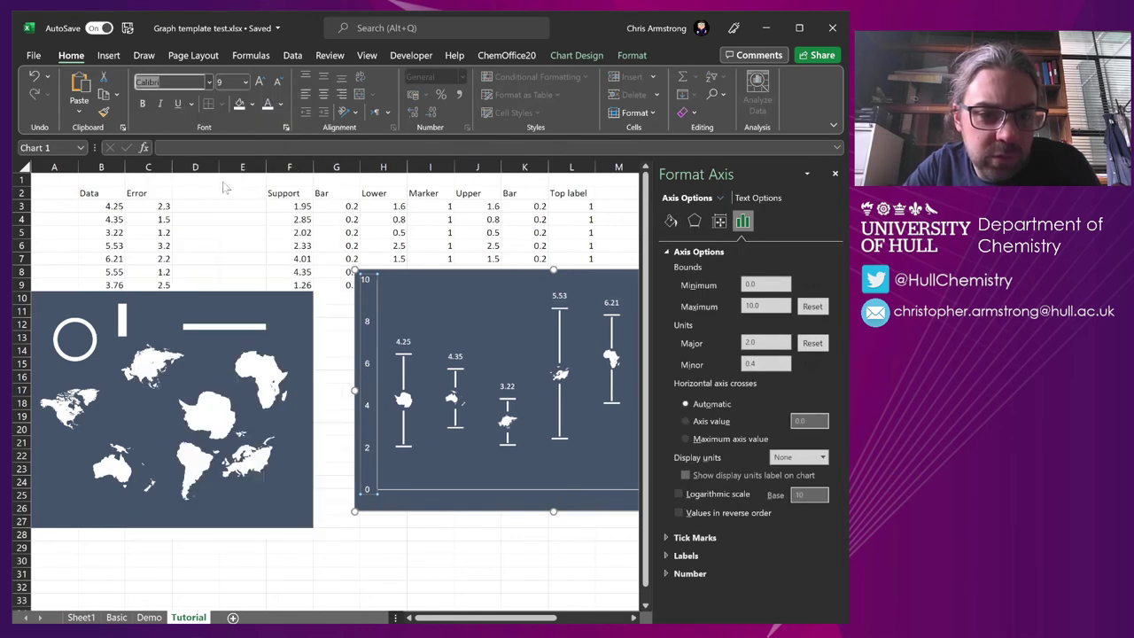
pyautogui.press('Up')
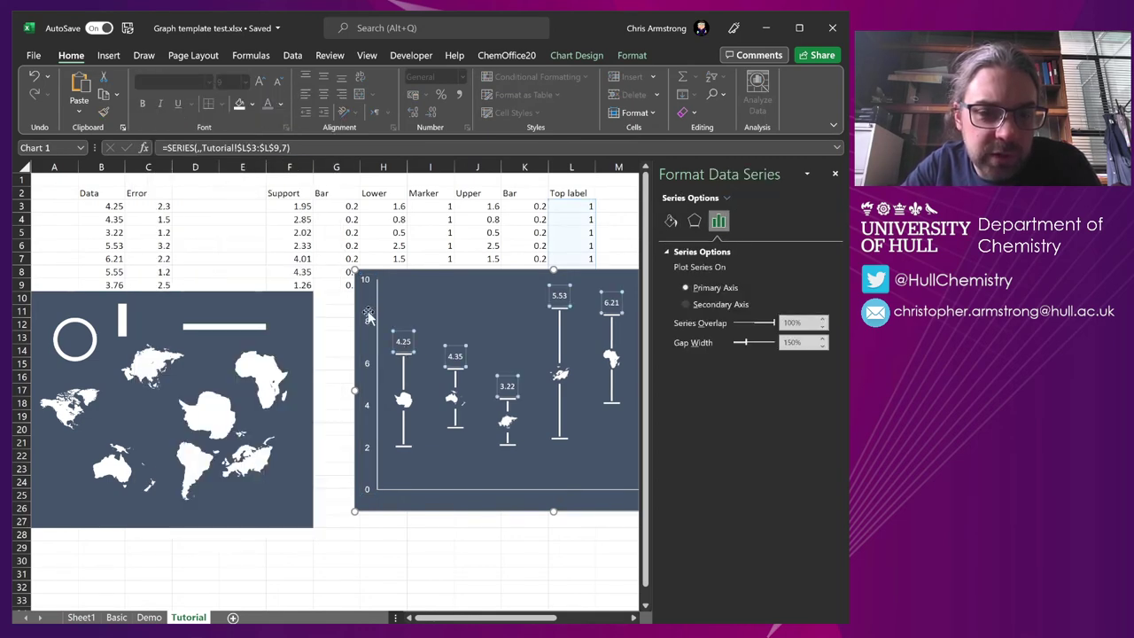
pyautogui.press('Down')
pyautogui.press('Right')
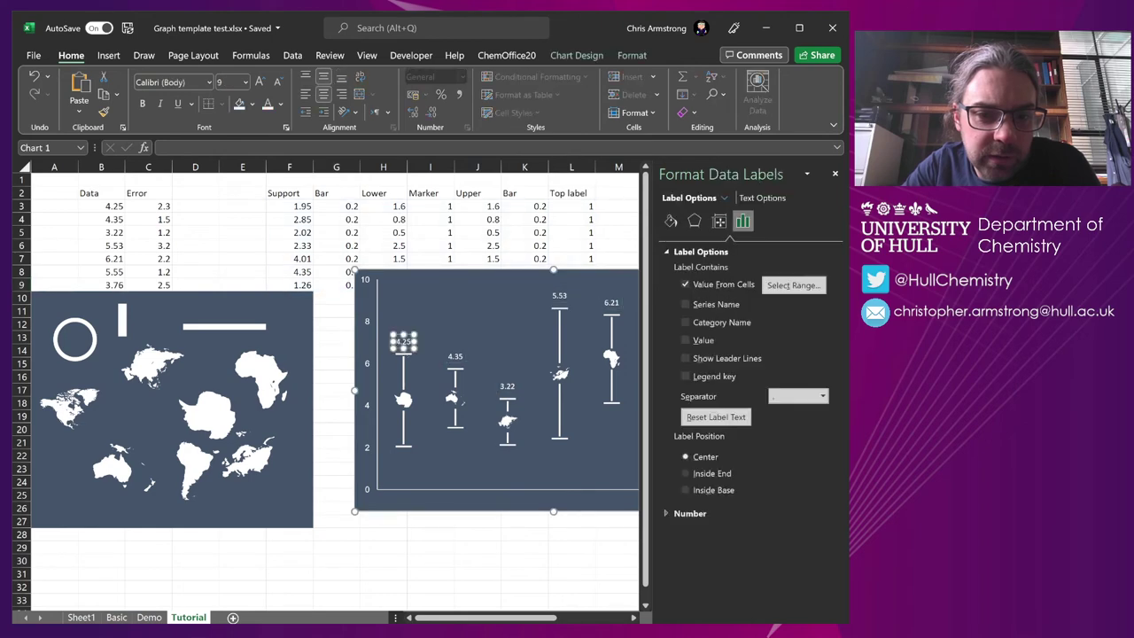
pyautogui.press('Up')
pyautogui.press('Down')
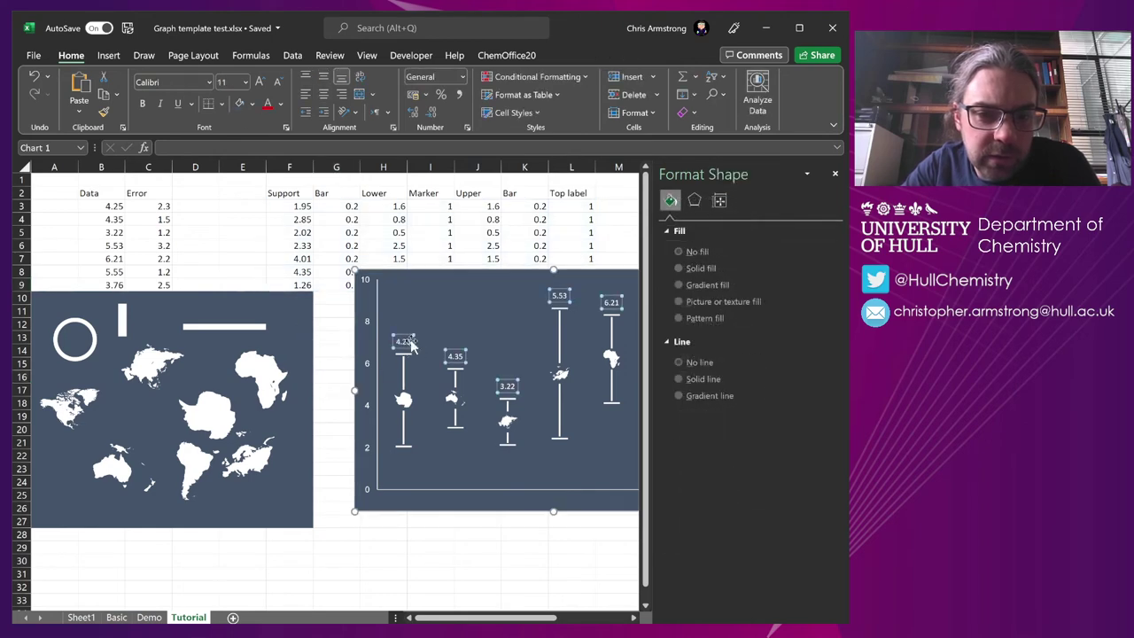
pyautogui.click(210, 83)
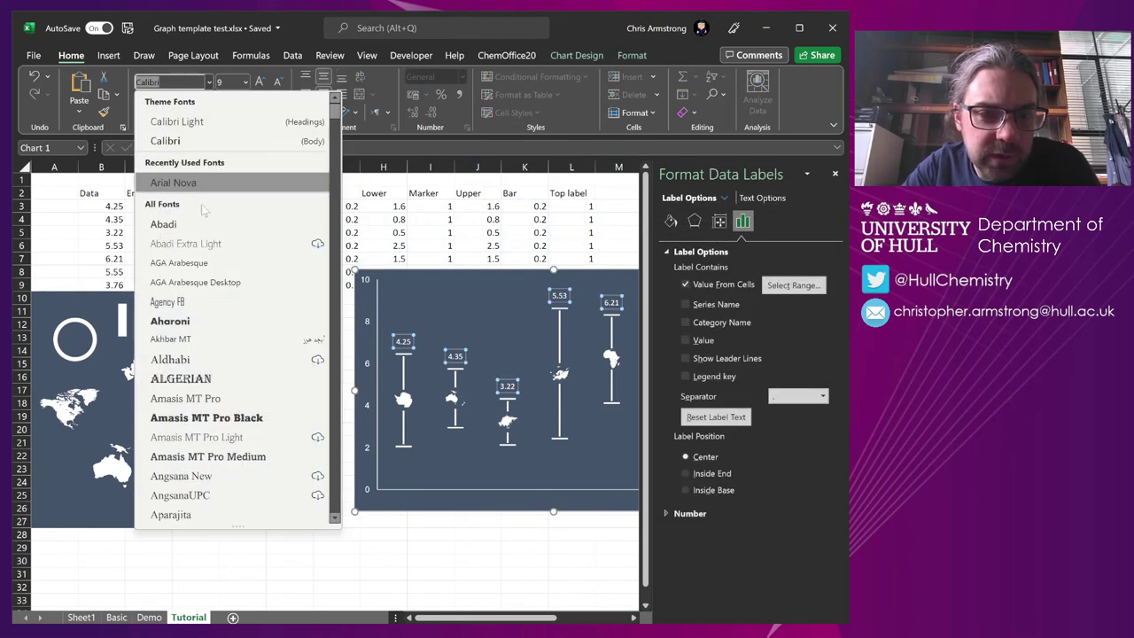
pyautogui.click(204, 184)
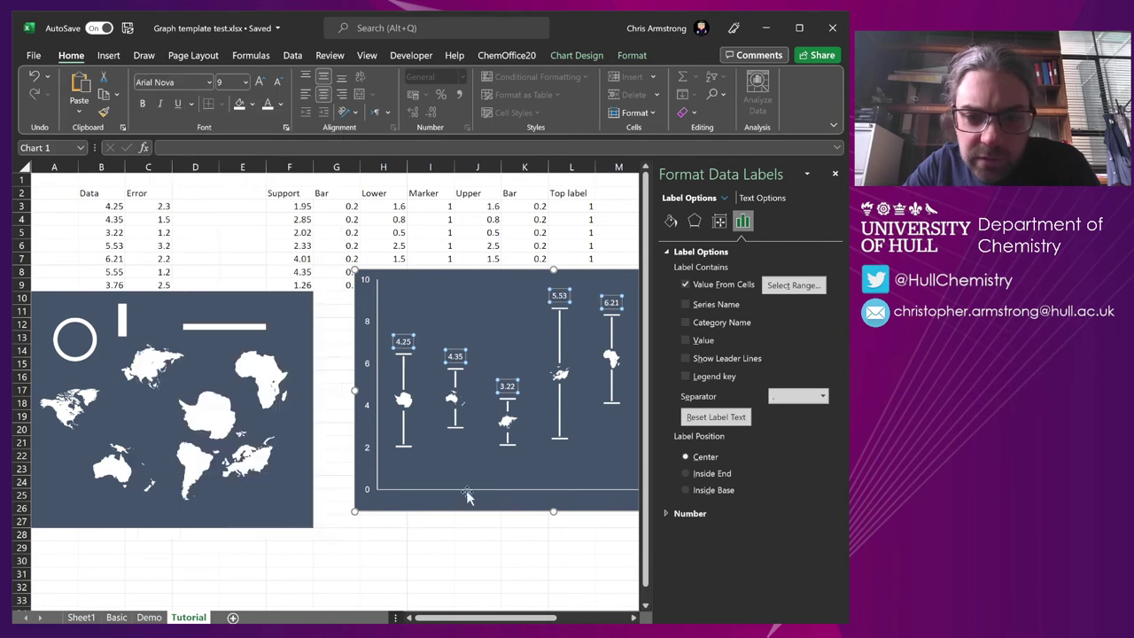
pyautogui.click(834, 173)
pyautogui.click(758, 239)
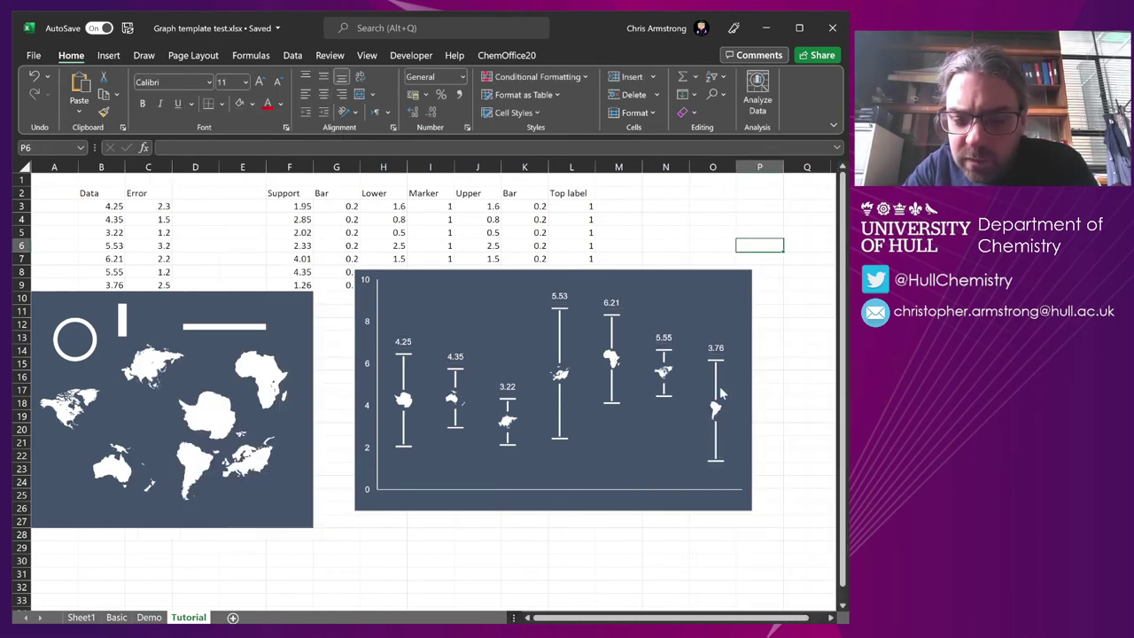
# Add the column headers + in D2 and − in E2.
pyautogui.click(193, 205)
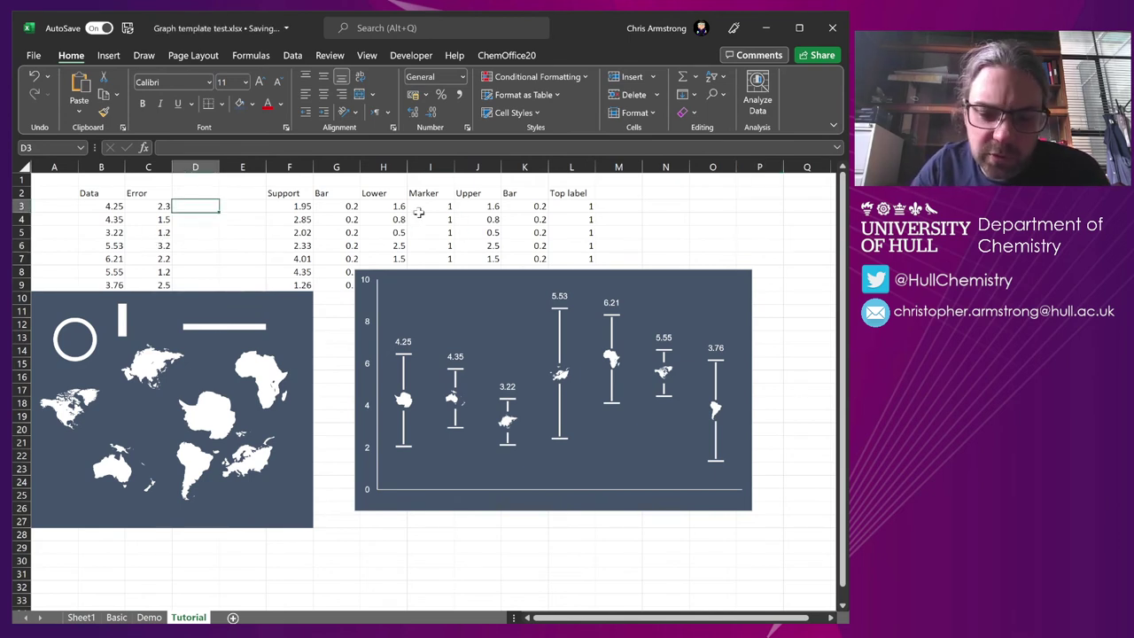
pyautogui.press('Up')
pyautogui.write("'+")
pyautogui.press('Right')
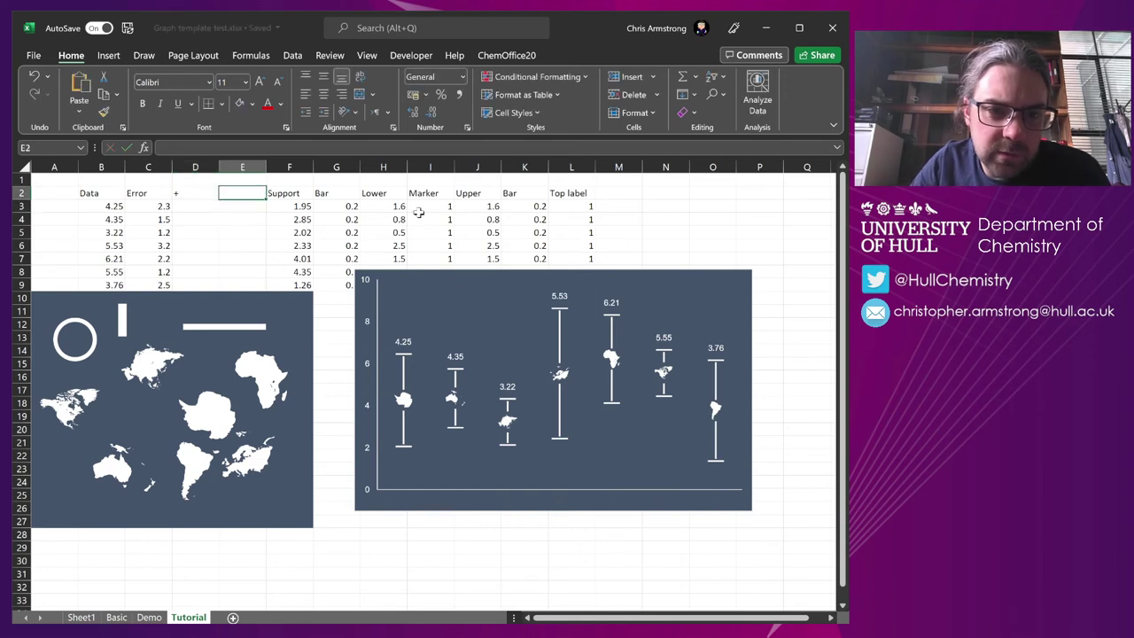
pyautogui.write("'-")
pyautogui.press('Return')
# Enter =B3+C3 in D3 and =B3-C3 in E3, then fill both down to row 9.
pyautogui.press('Left')
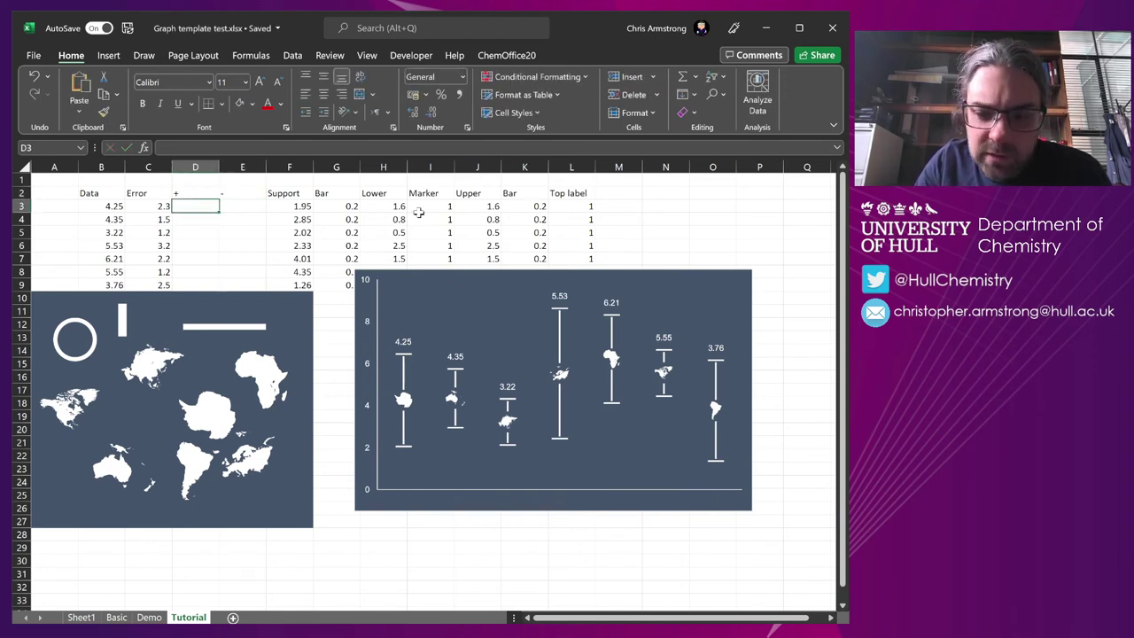
pyautogui.write('=')
pyautogui.press('Left')
pyautogui.press('Left')
pyautogui.write('+')
pyautogui.press('Left')
pyautogui.press('Tab')
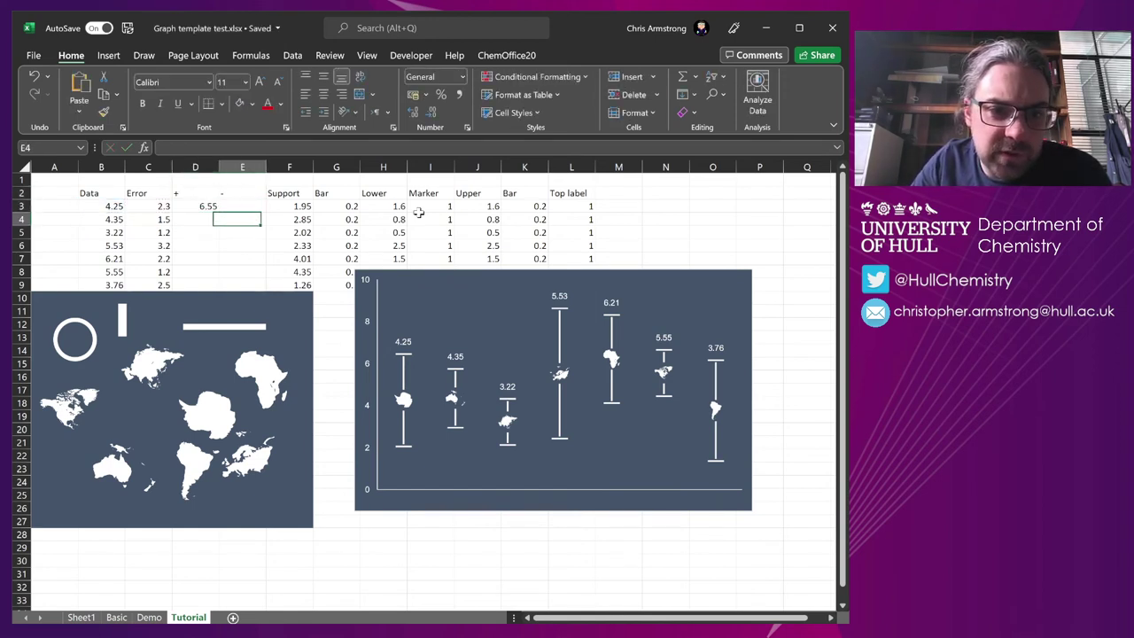
pyautogui.write('=')
pyautogui.press('Left')
pyautogui.press('Left')
pyautogui.press('Left')
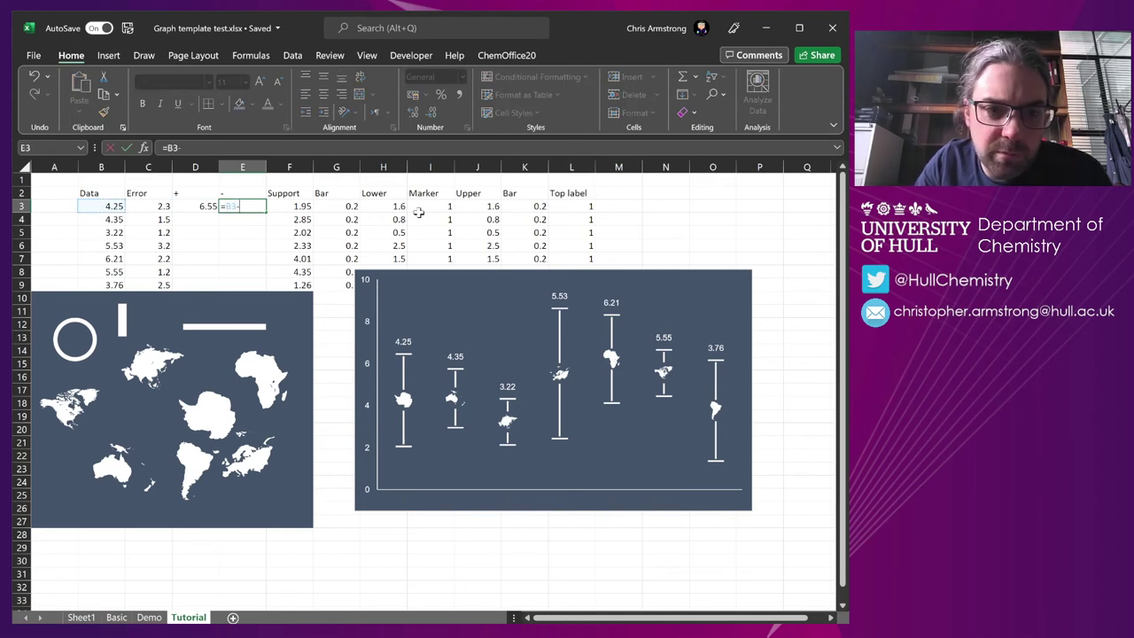
pyautogui.write('-')
pyautogui.press('Left')
pyautogui.press('Left')
pyautogui.press('Return')
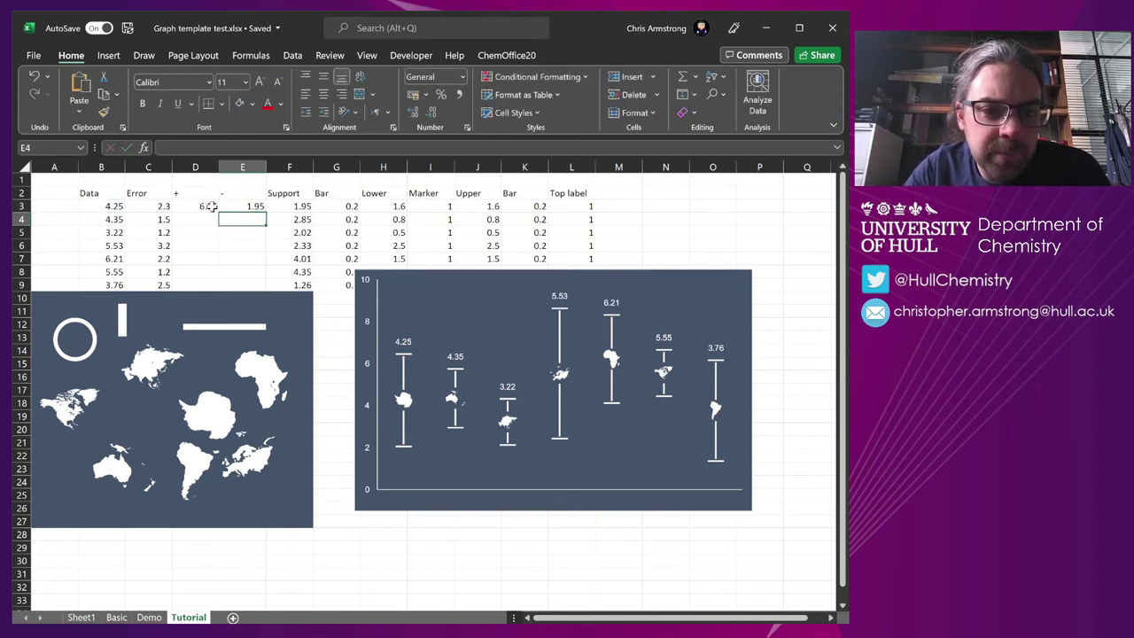
pyautogui.moveTo(211, 206); pyautogui.dragTo(266, 293)
pyautogui.click(289, 219)
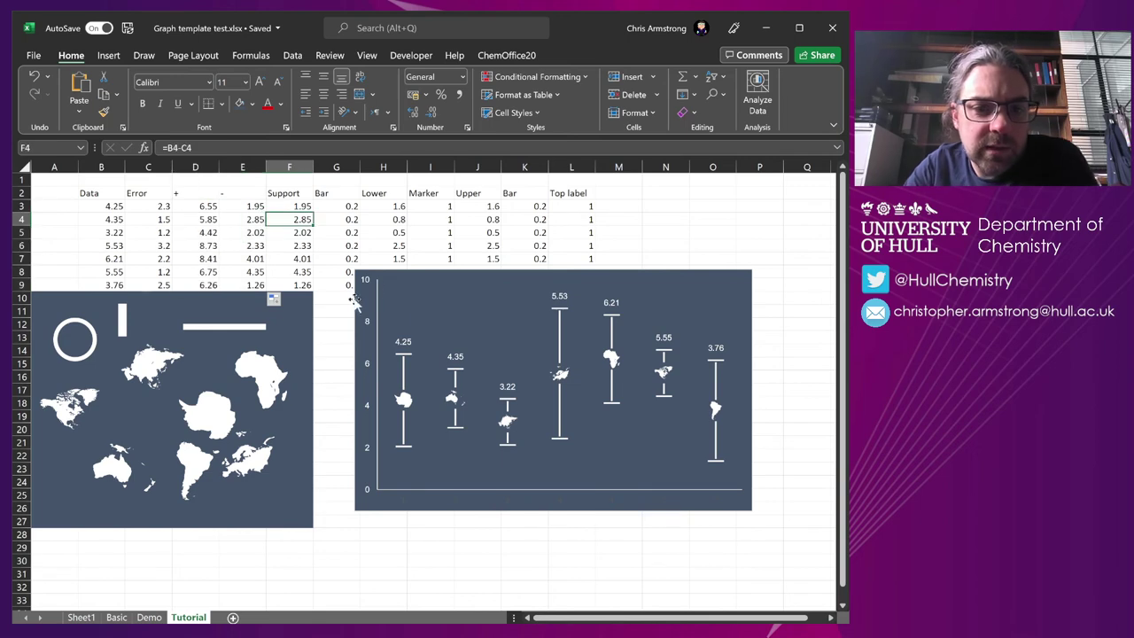
# Set the 4.25 top label to take its text from range D3:D9.
pyautogui.click(407, 343)
pyautogui.doubleClick(407, 342)
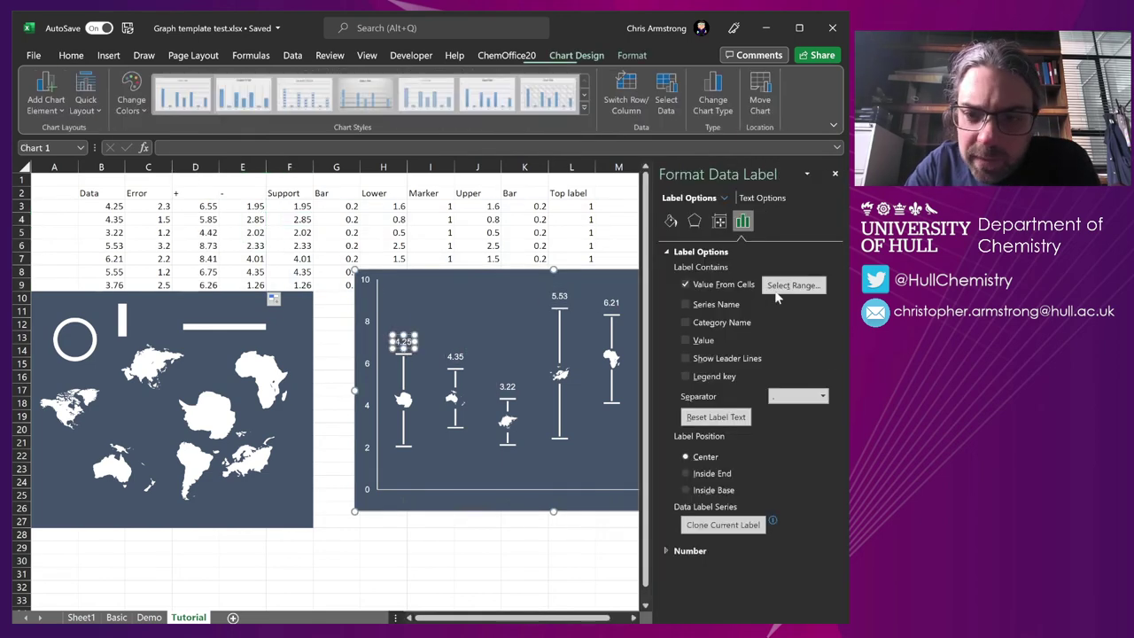
pyautogui.click(791, 286)
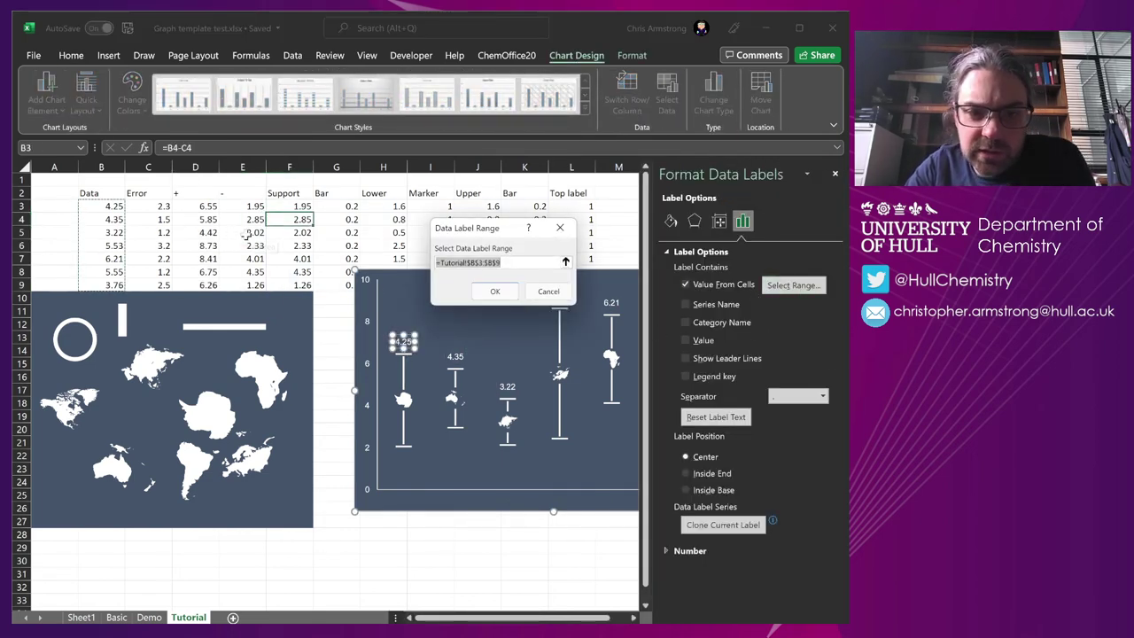
pyautogui.moveTo(196, 206); pyautogui.dragTo(197, 285)
pyautogui.click(516, 296)
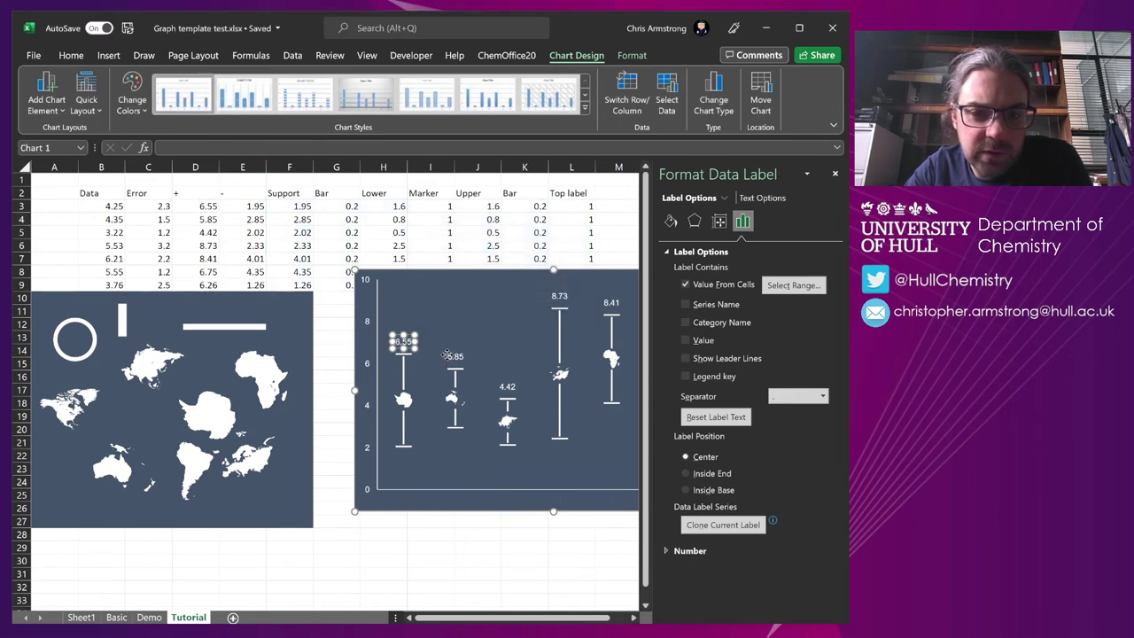
# Make all top data labels show values from column D's + cells.
pyautogui.click(357, 392)
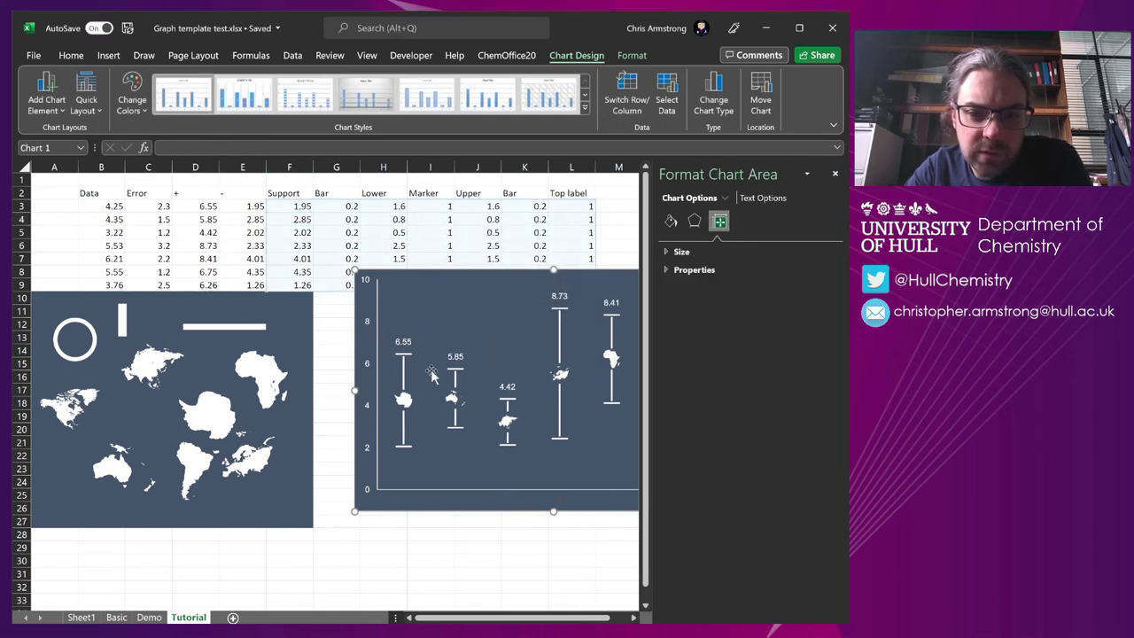
pyautogui.click(403, 344)
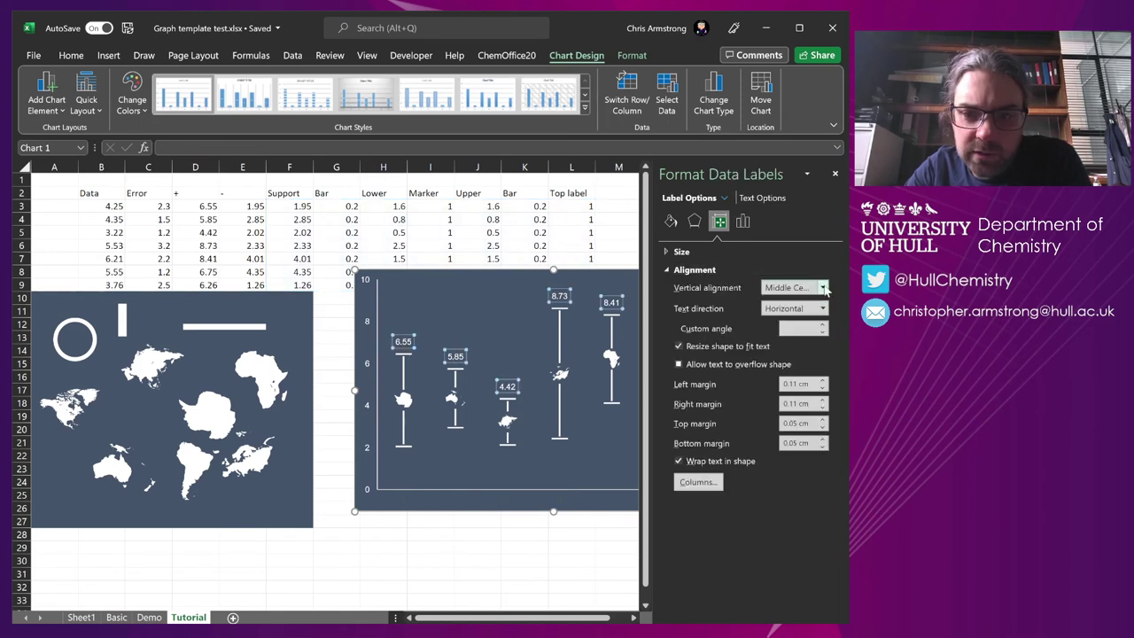
pyautogui.click(742, 220)
pyautogui.click(687, 252)
pyautogui.click(793, 285)
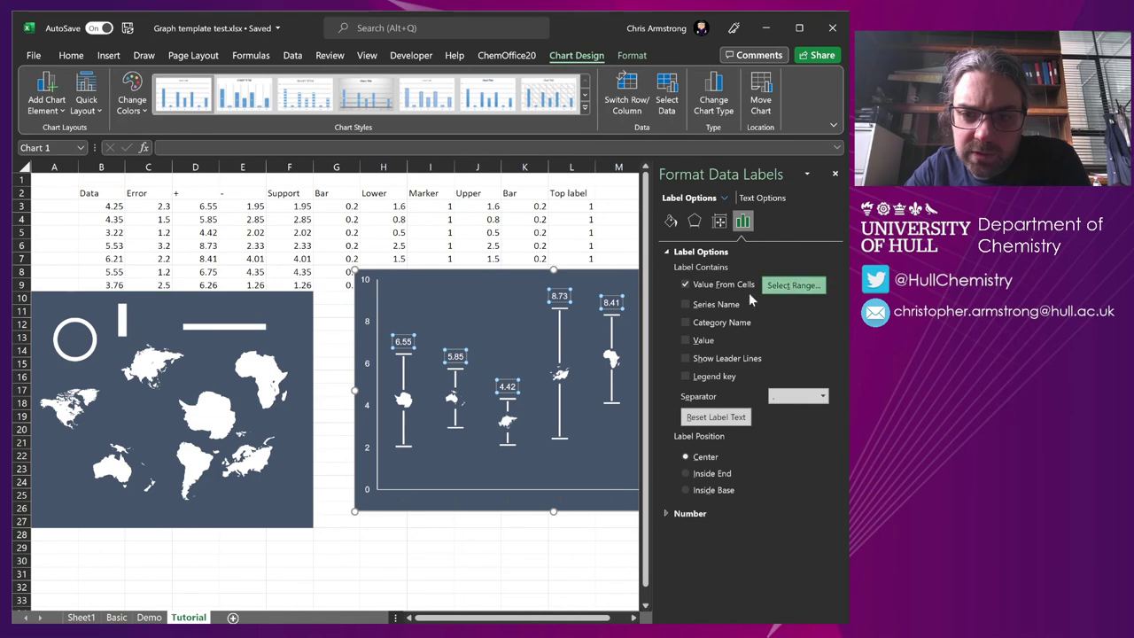
pyautogui.moveTo(190, 206)
pyautogui.mouseDown()
pyautogui.moveTo(188, 275)
pyautogui.moveTo(209, 282)
pyautogui.moveTo(204, 207)
pyautogui.mouseUp()
pyautogui.click(495, 292)
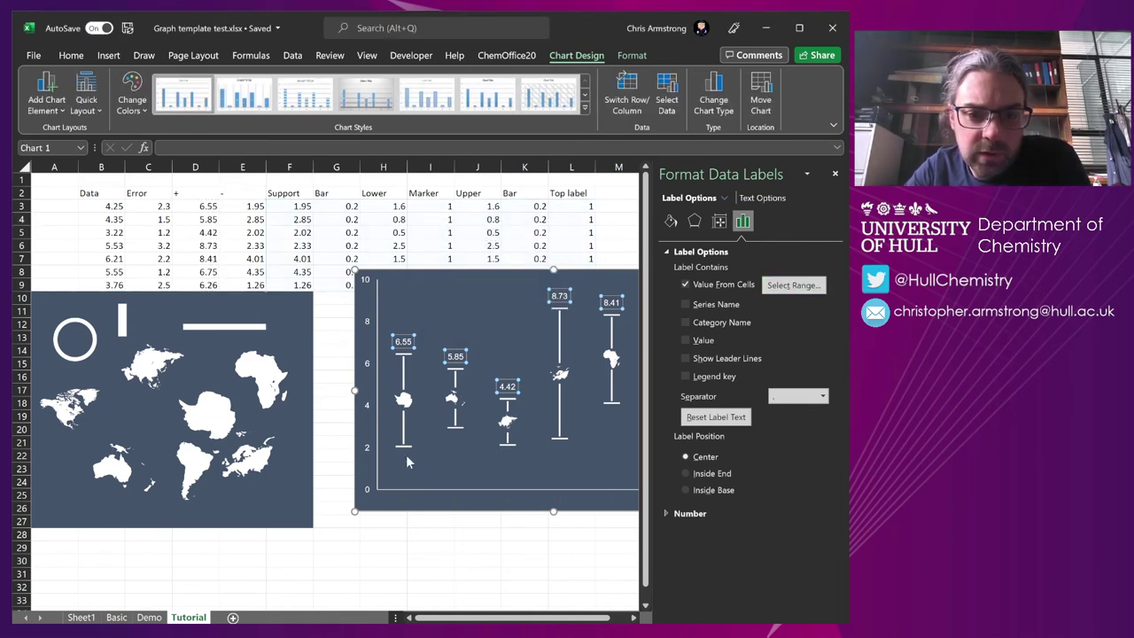
# Add data labels to the Support series from Chart Elements.
pyautogui.click(403, 465)
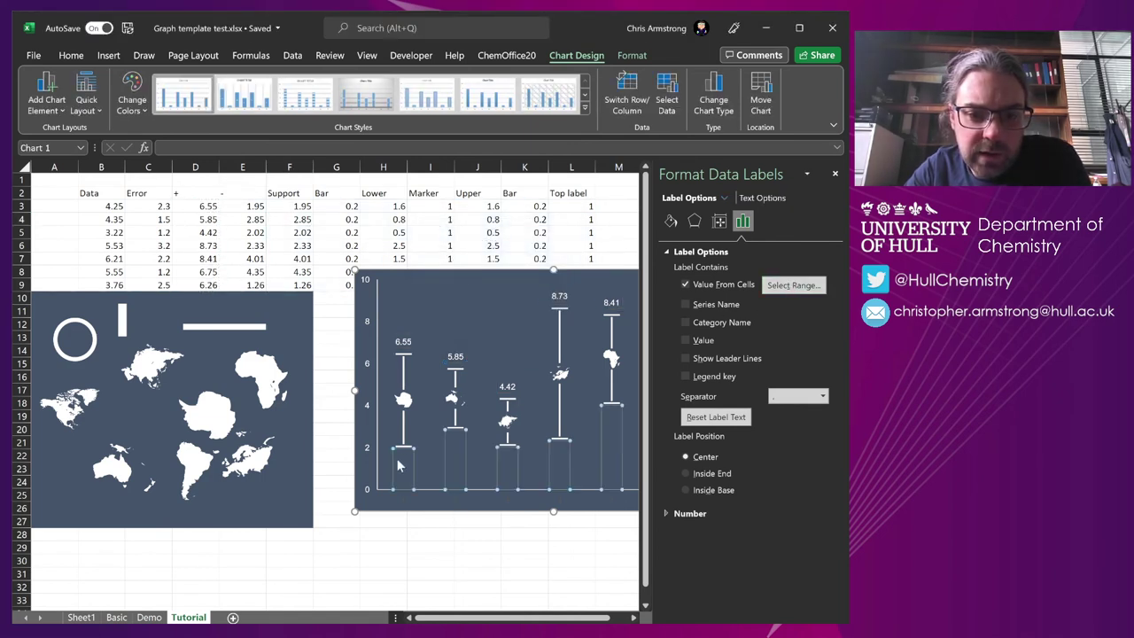
pyautogui.click(834, 173)
pyautogui.click(768, 279)
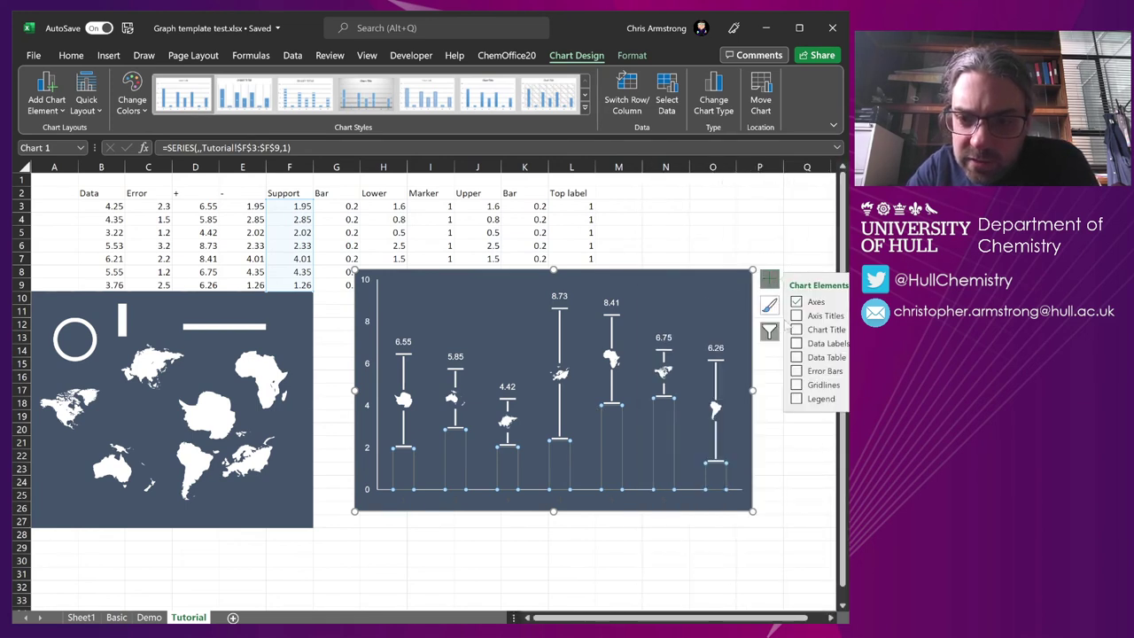
pyautogui.click(796, 343)
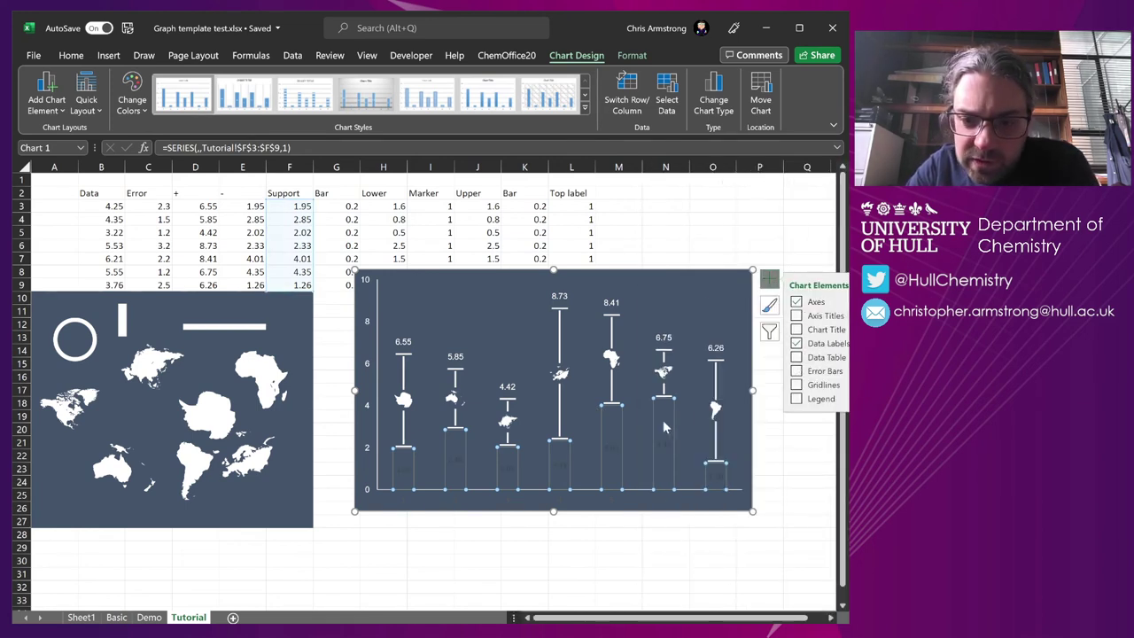
# Set the lower labels to Inside End, values from cells E3:E9, with Value unticked.
pyautogui.doubleClick(664, 453)
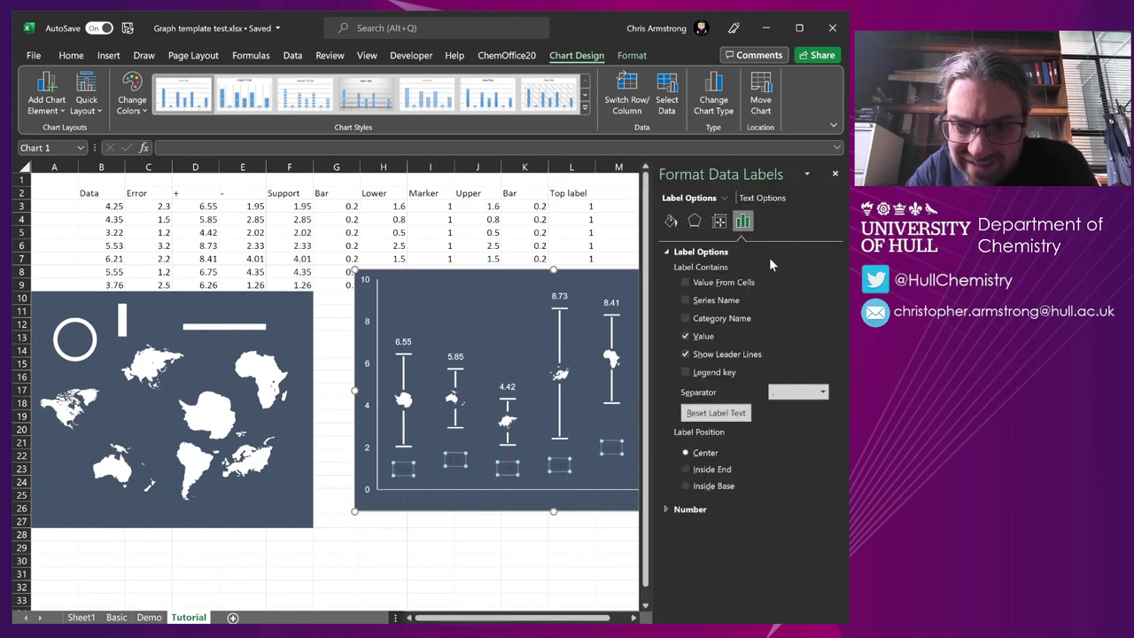
pyautogui.click(71, 55)
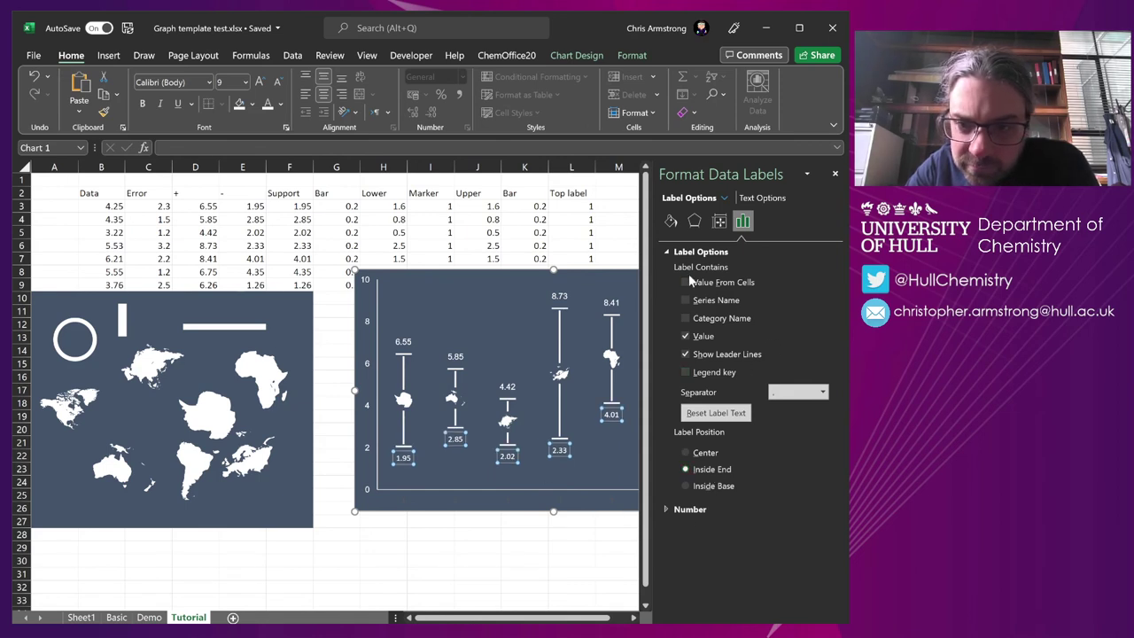
pyautogui.click(733, 283)
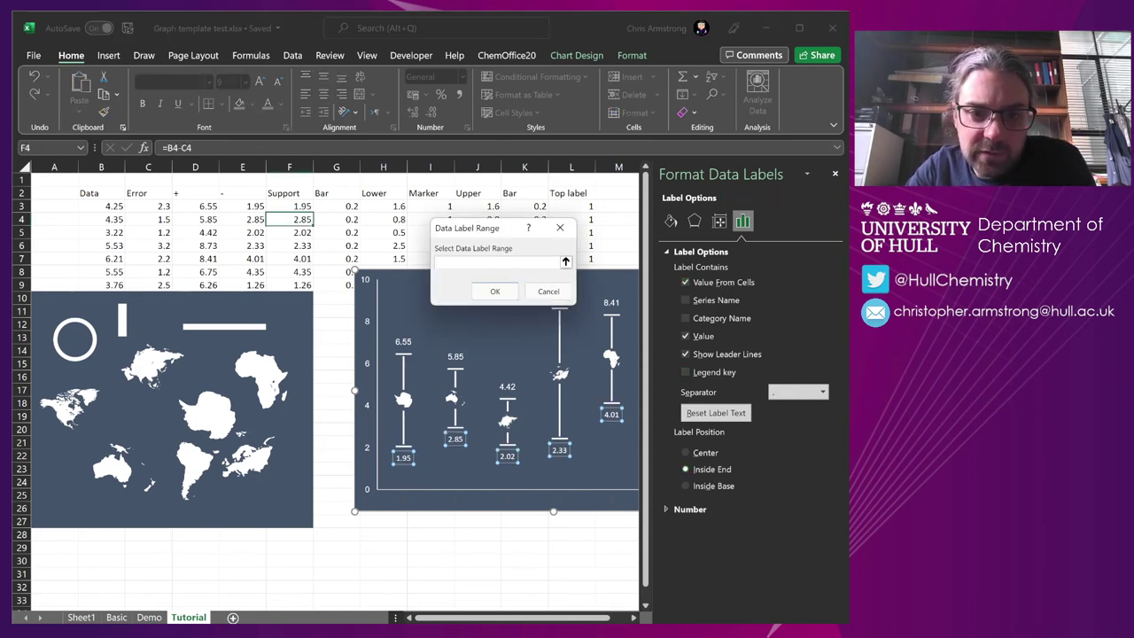
pyautogui.moveTo(236, 207); pyautogui.dragTo(237, 286)
pyautogui.click(496, 293)
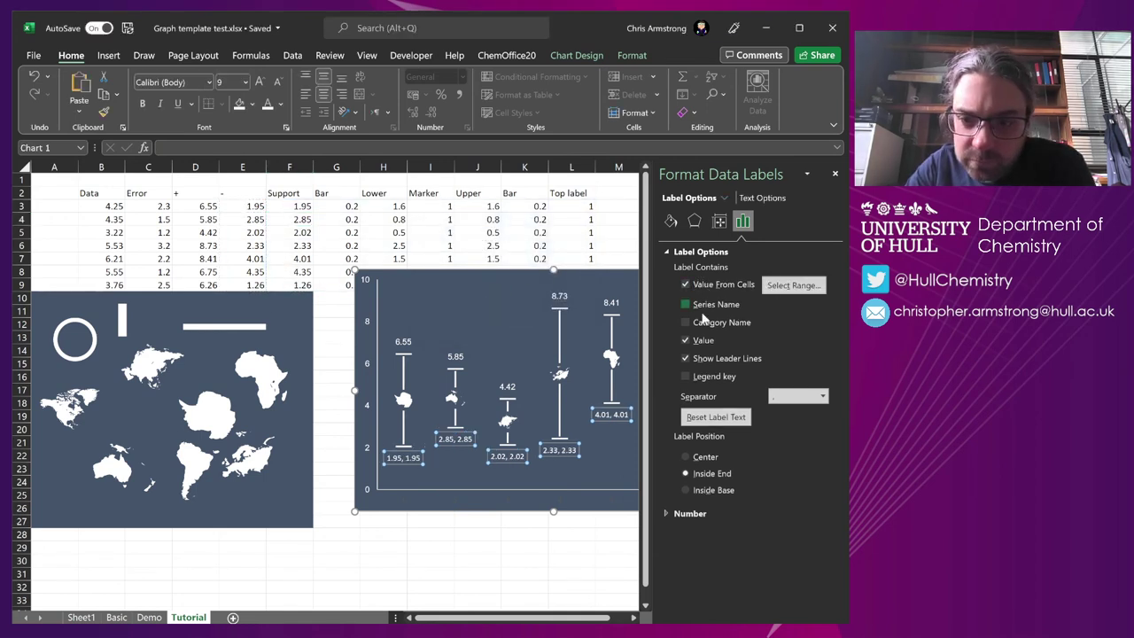
pyautogui.click(697, 346)
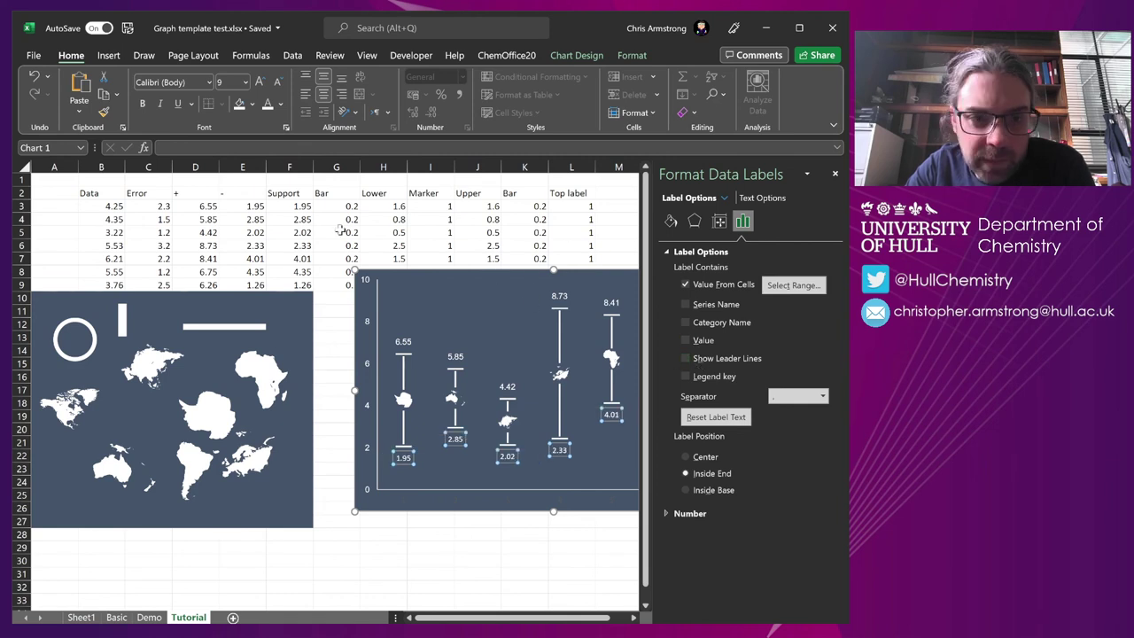
pyautogui.click(254, 219)
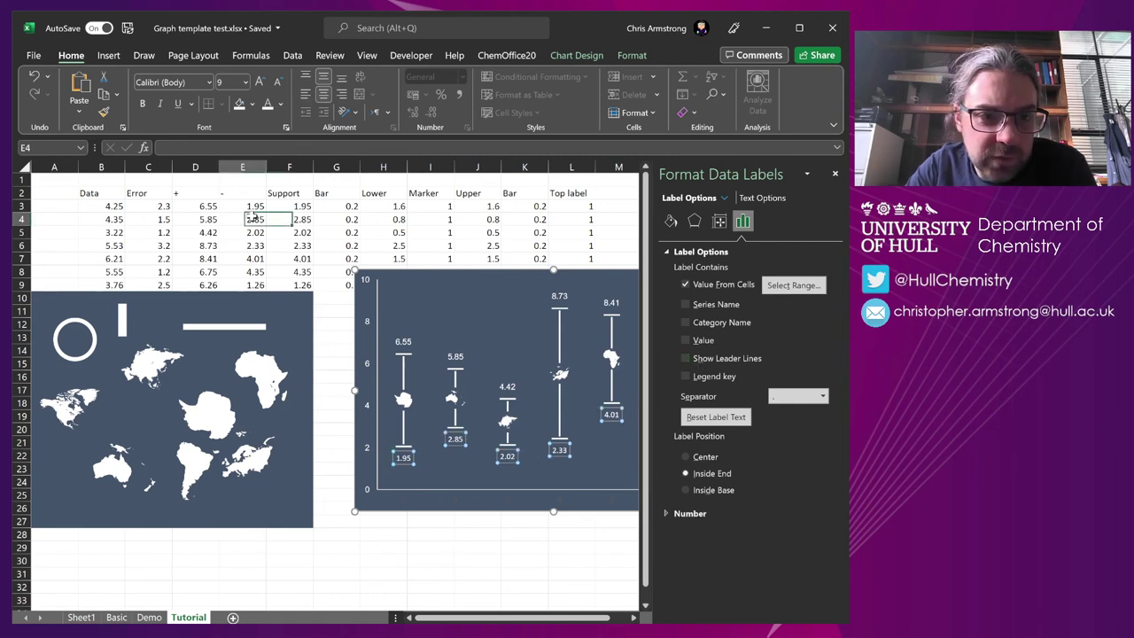
# Review the + and − values and Support formulas in columns D through F.
pyautogui.click(836, 174)
pyautogui.moveTo(204, 206); pyautogui.dragTo(252, 283)
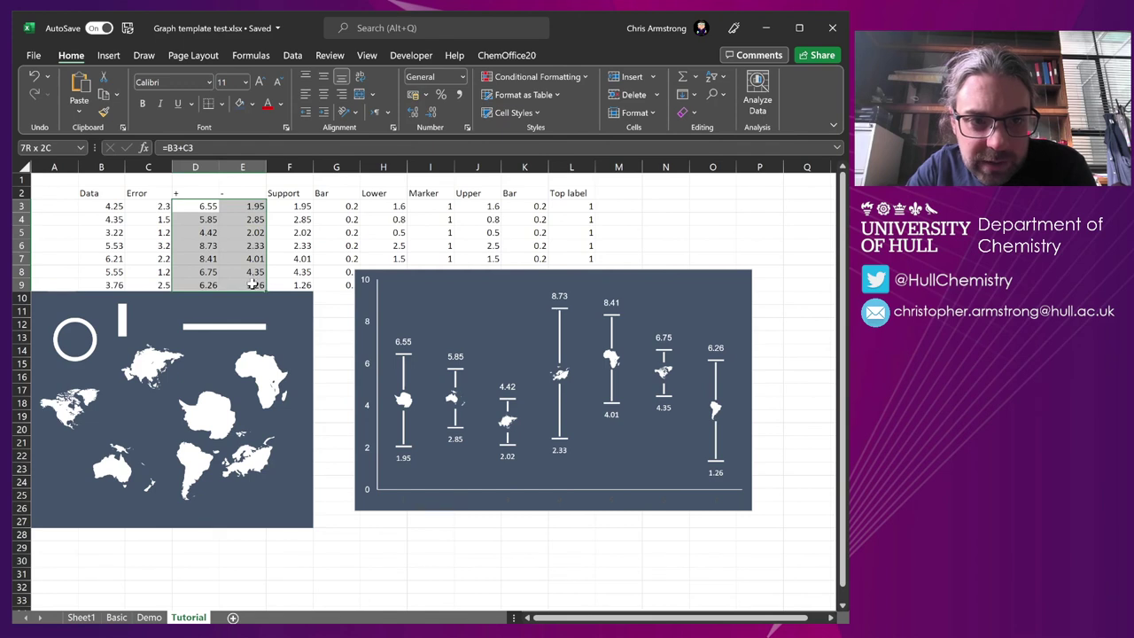
pyautogui.click(249, 203)
pyautogui.moveTo(254, 204); pyautogui.dragTo(288, 282)
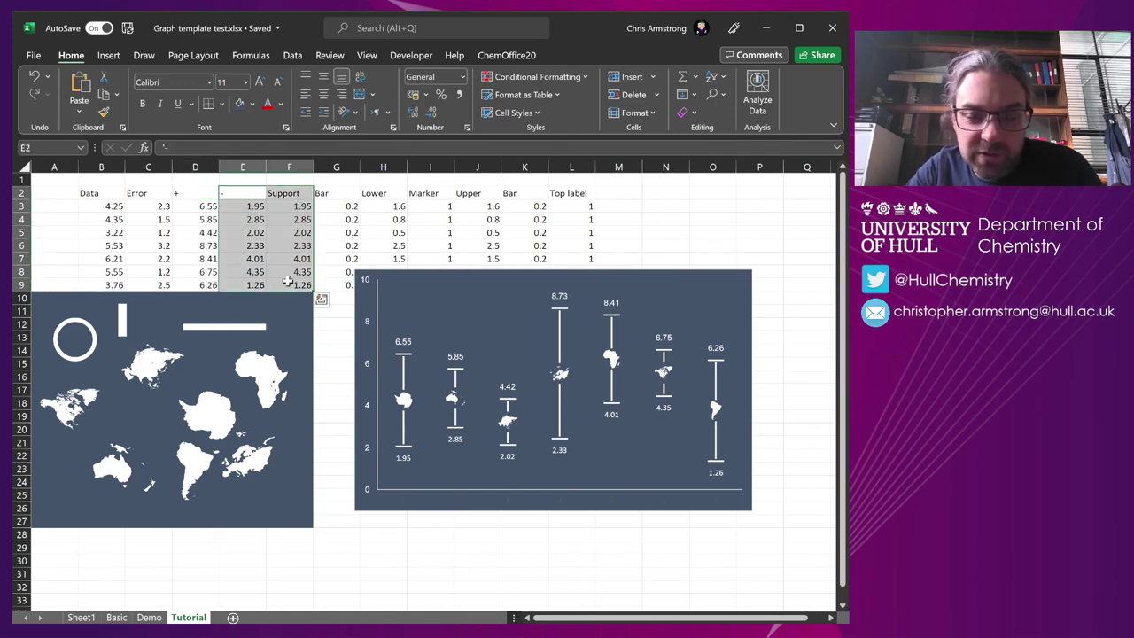
pyautogui.click(288, 284)
pyautogui.moveTo(202, 197); pyautogui.dragTo(250, 285)
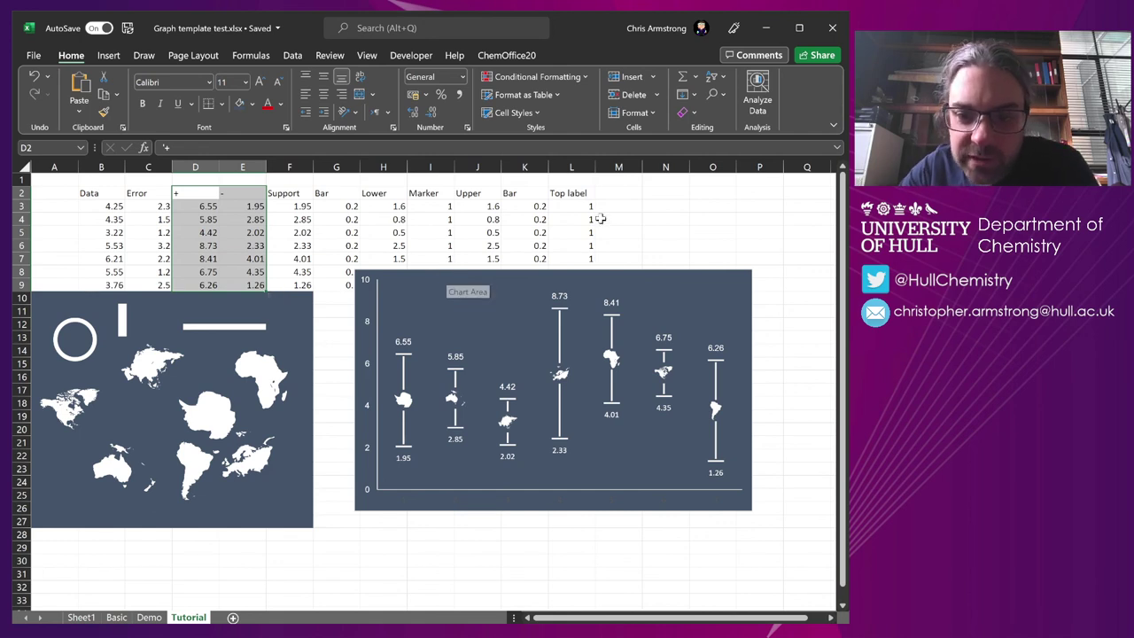
# Resize the chart slightly taller and drag its right edge in to make it much narrower.
pyautogui.click(748, 514)
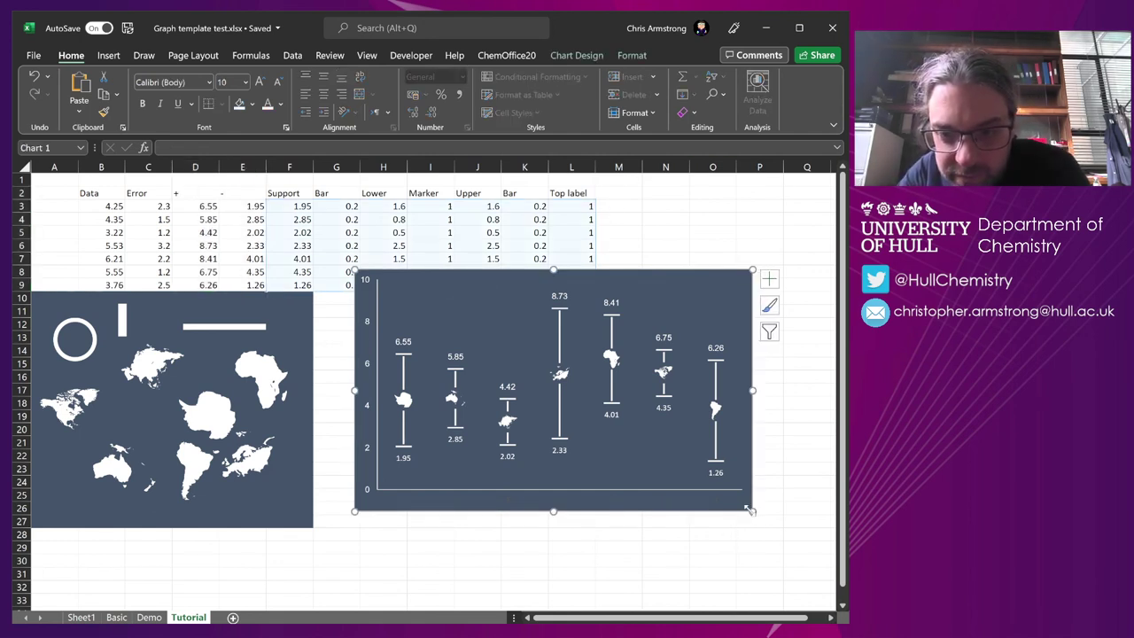
pyautogui.moveTo(751, 511); pyautogui.dragTo(766, 528)
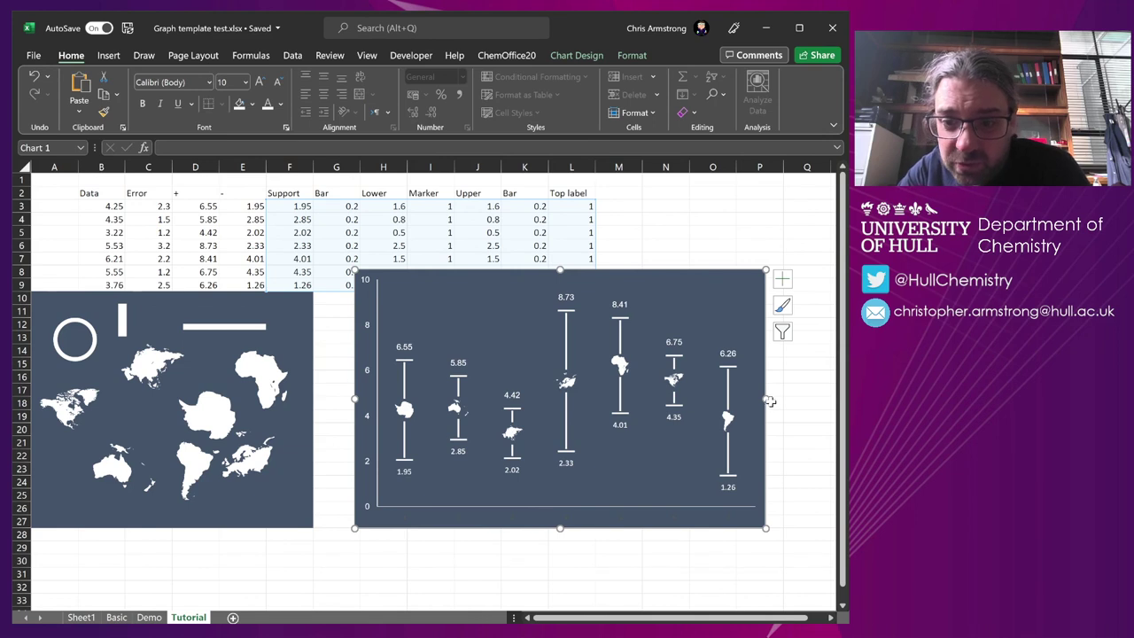
pyautogui.moveTo(765, 399); pyautogui.dragTo(790, 400)
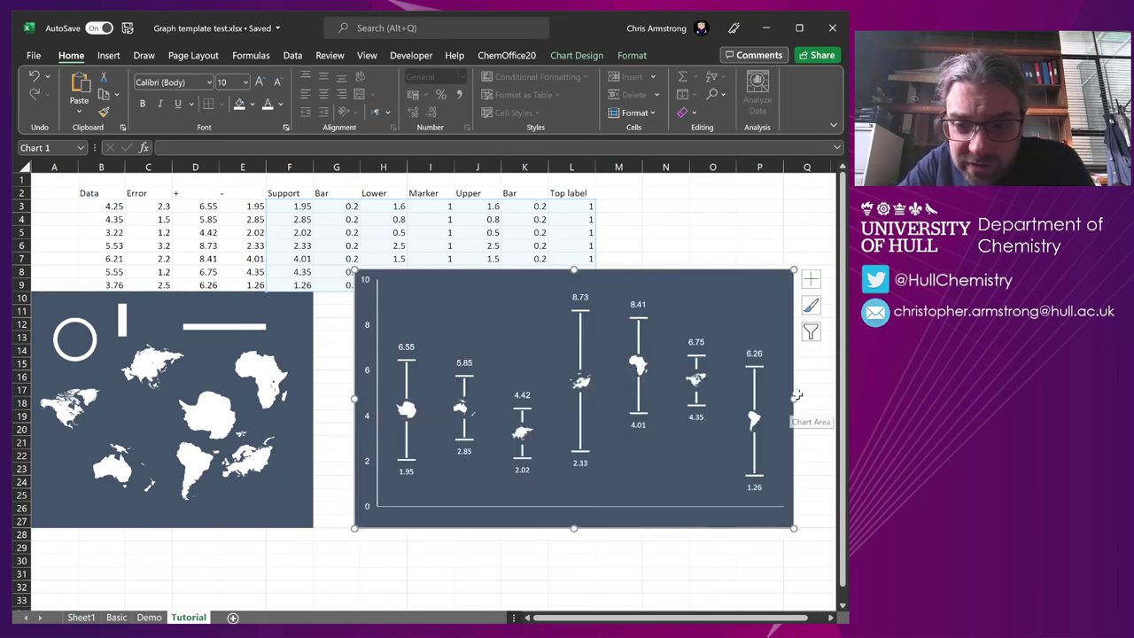
pyautogui.moveTo(787, 399); pyautogui.dragTo(609, 398)
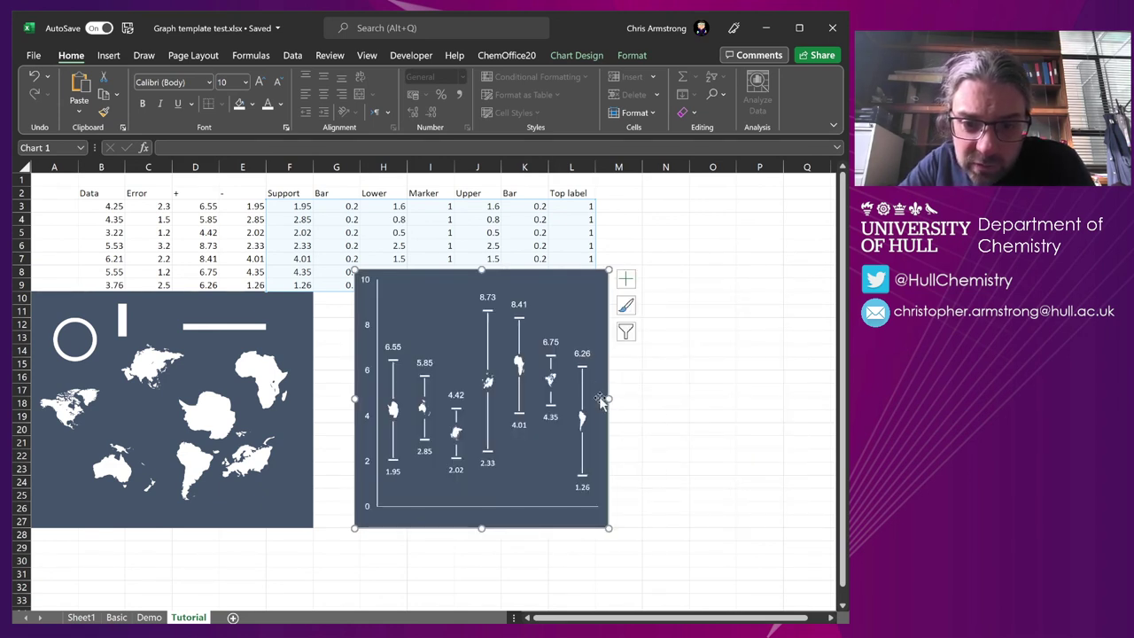
# Move the chart lower on the sheet and try a Marker value of 0.8 in I3.
pyautogui.click(440, 209)
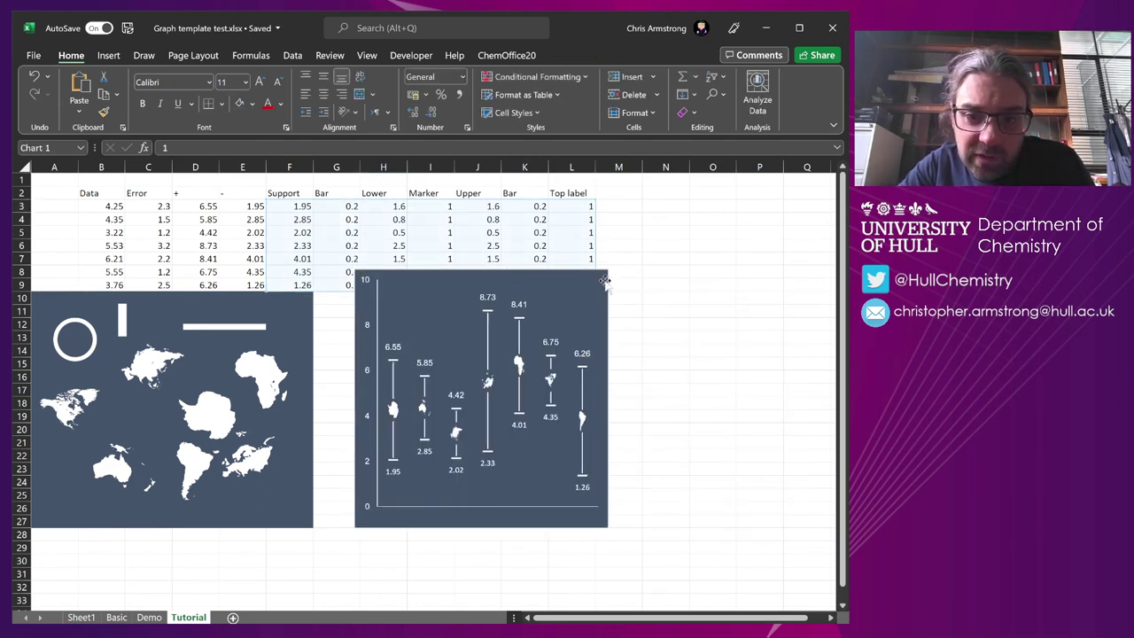
pyautogui.moveTo(602, 295); pyautogui.dragTo(598, 348)
pyautogui.click(448, 207)
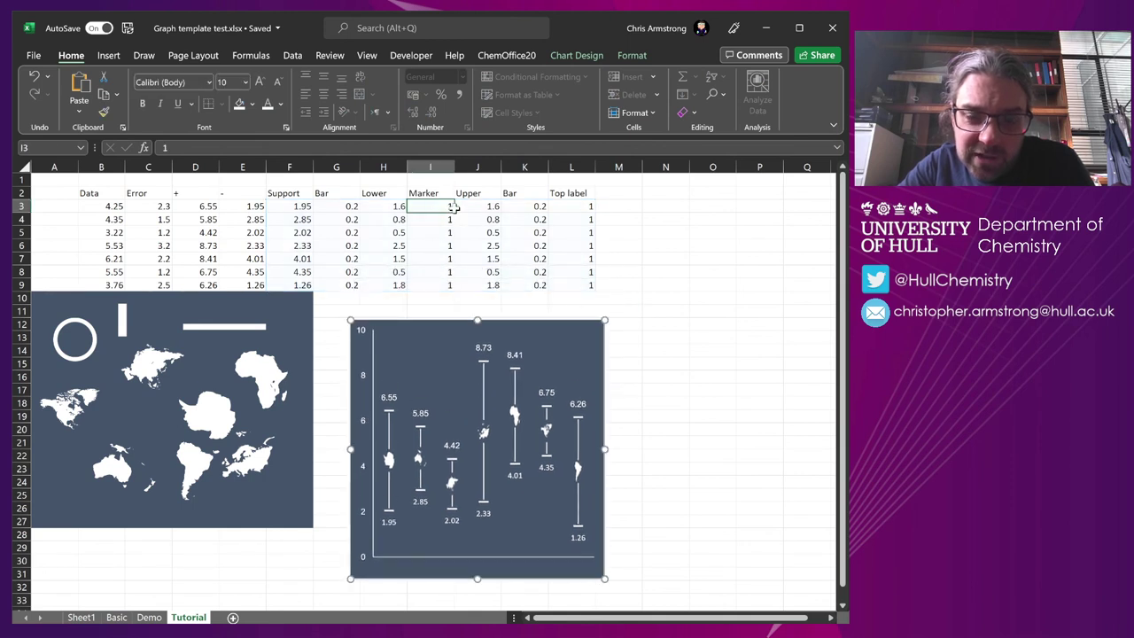
pyautogui.write('0.8')
pyautogui.press('Return')
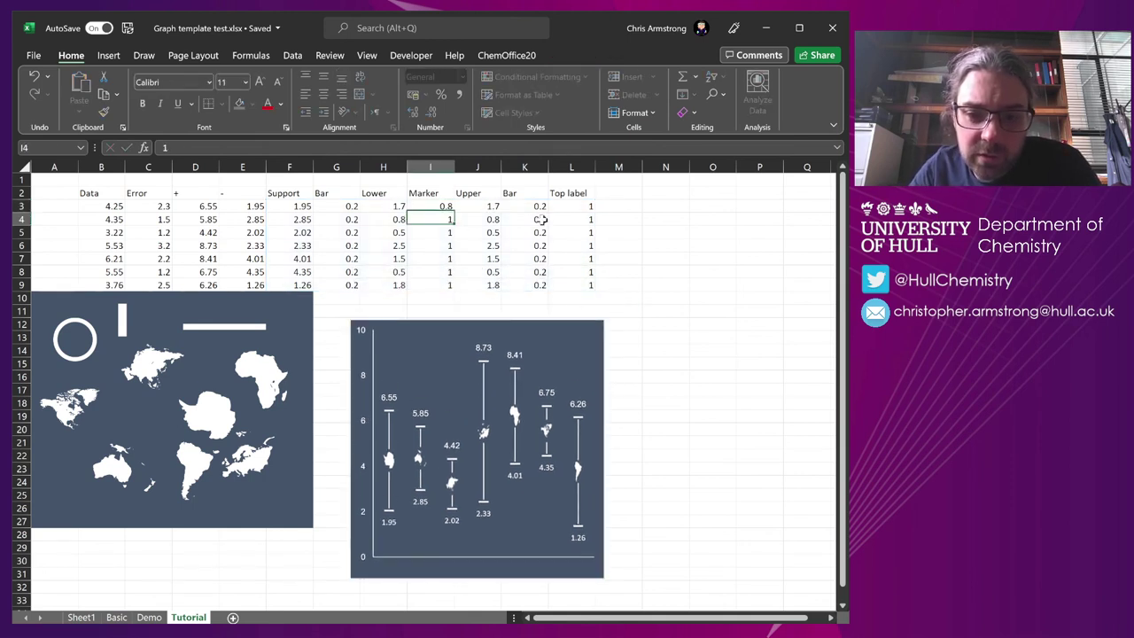
# Set the Marker value to 0.6 in I3 and fill it down through I9.
pyautogui.click(414, 205)
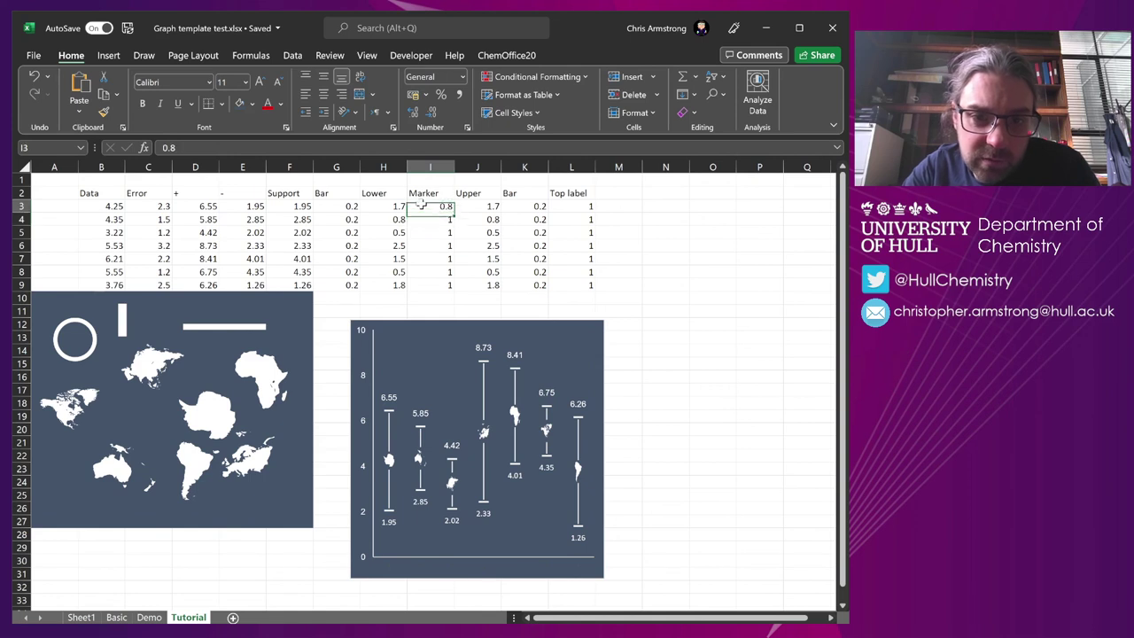
pyautogui.write('0.6')
pyautogui.press('Return')
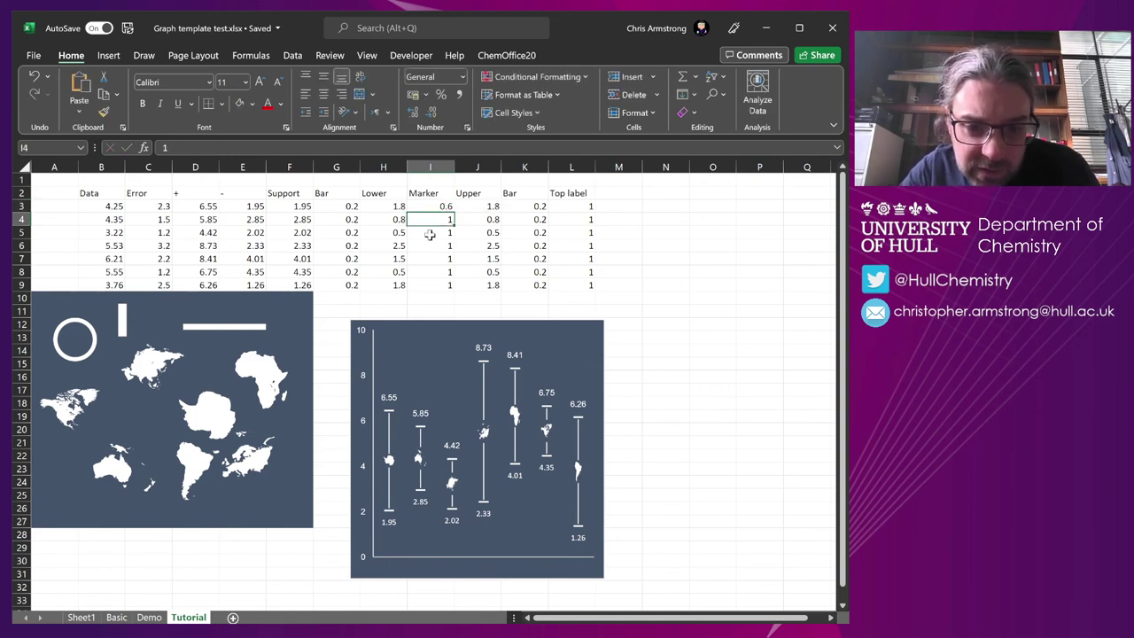
pyautogui.click(437, 207)
pyautogui.doubleClick(454, 212)
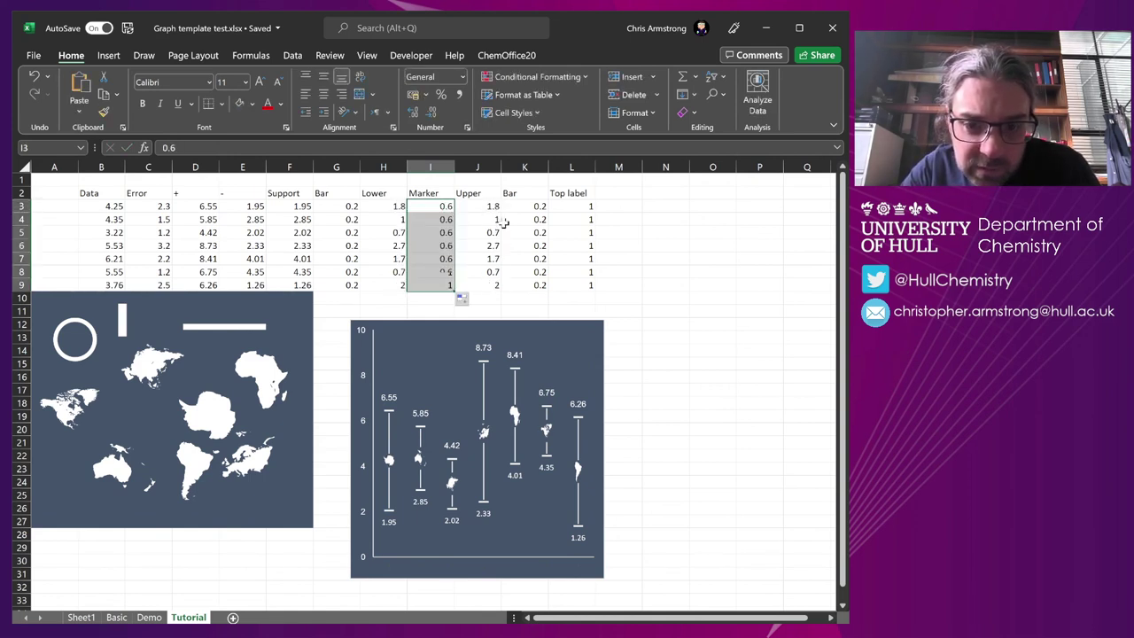
pyautogui.click(703, 299)
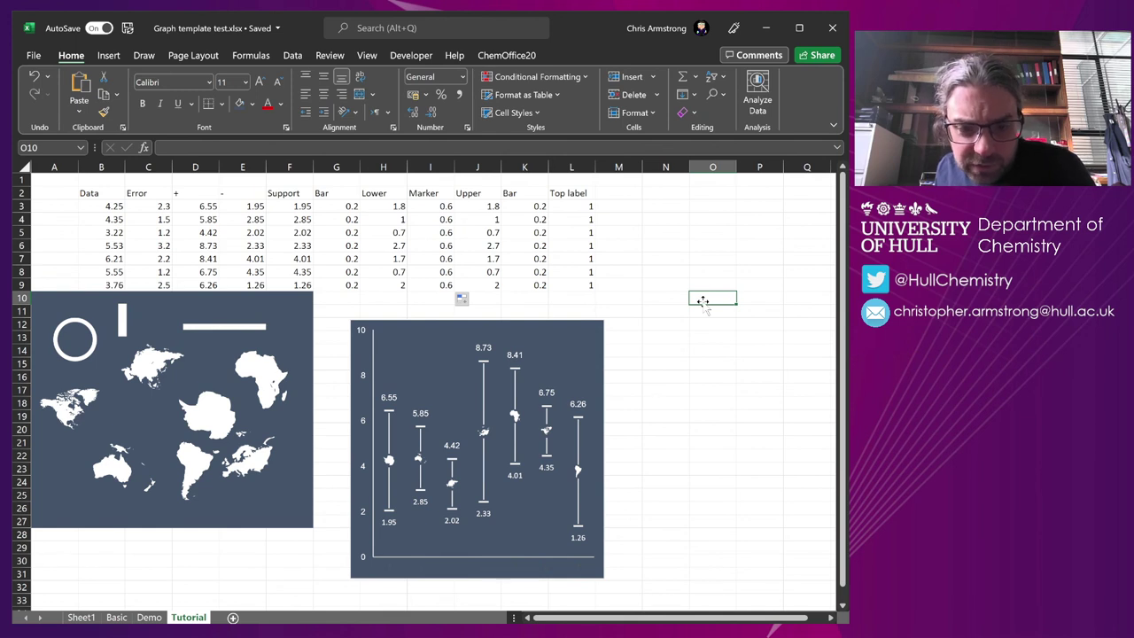
# Enlarge the chart upward and widen it to the right.
pyautogui.click(597, 328)
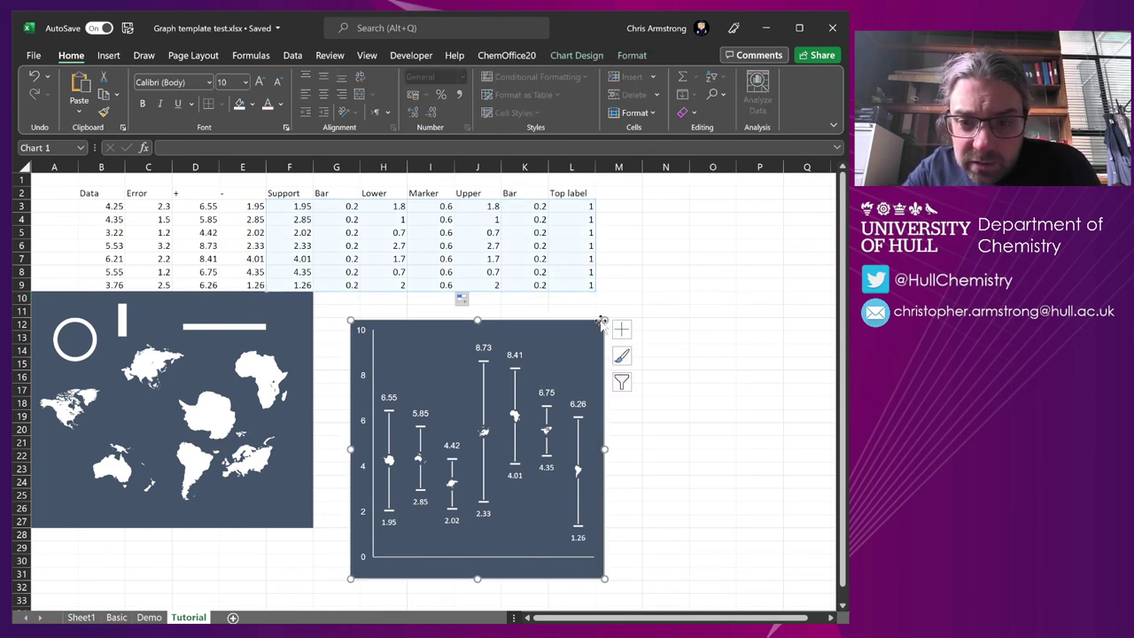
pyautogui.moveTo(601, 322); pyautogui.dragTo(713, 242)
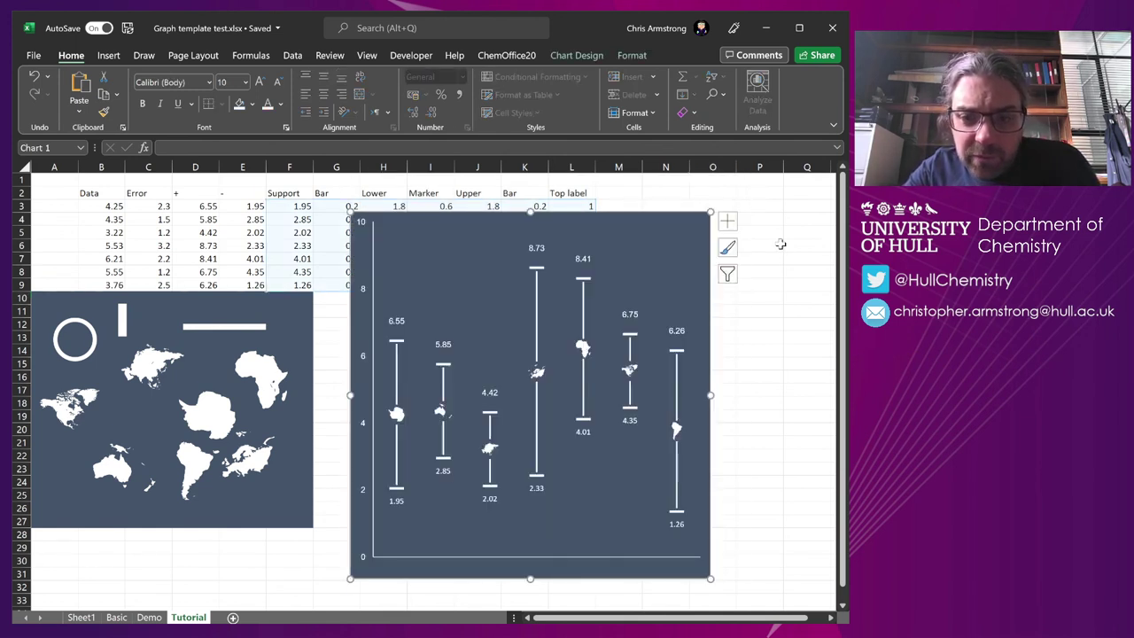
pyautogui.click(785, 271)
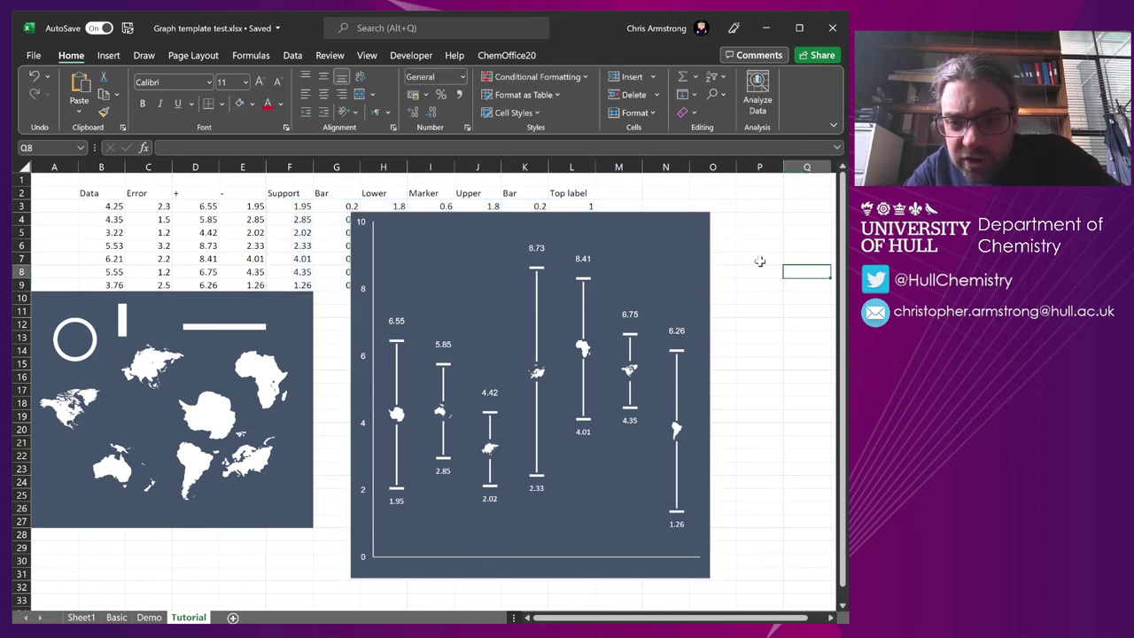
pyautogui.click(706, 260)
pyautogui.moveTo(710, 395)
pyautogui.mouseDown()
pyautogui.moveTo(776, 396)
pyautogui.moveTo(800, 354)
pyautogui.moveTo(811, 257)
pyautogui.moveTo(805, 303)
pyautogui.mouseUp()
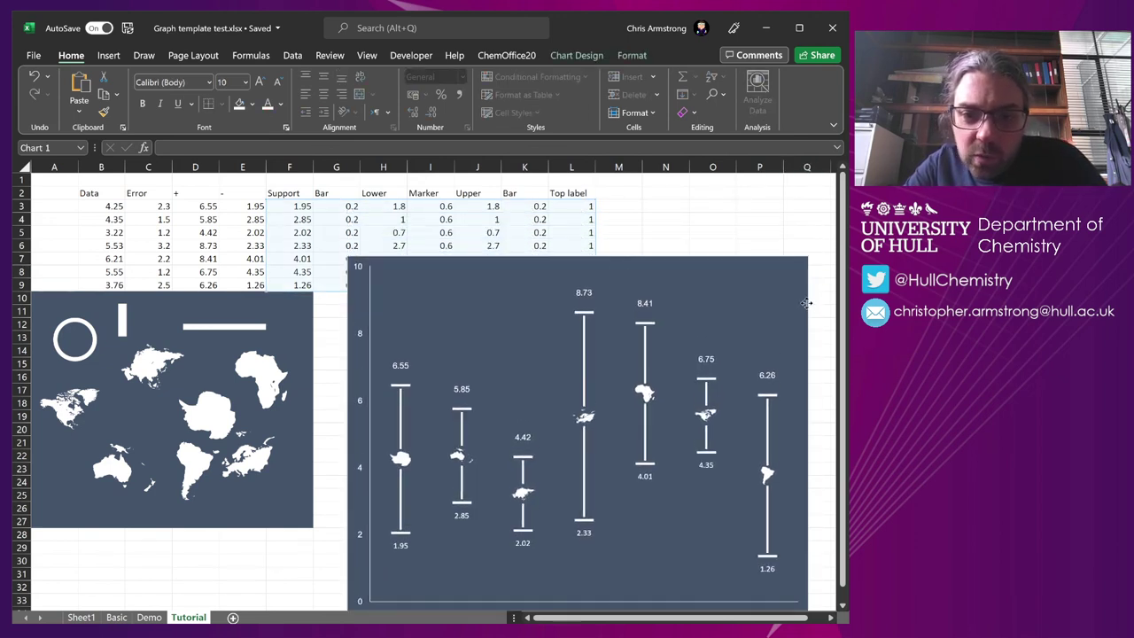
# Set the Marker value back to 1 and fill it down the Marker column.
pyautogui.click(443, 206)
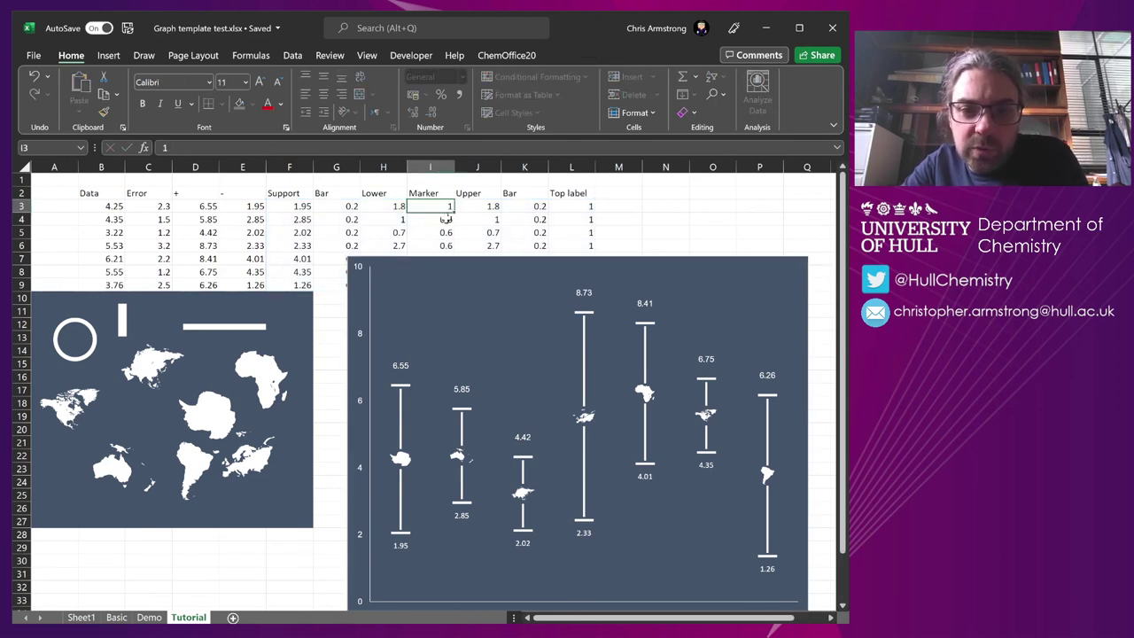
pyautogui.write('1')
pyautogui.hotkey('ctrl', 'Return')
pyautogui.moveTo(451, 209); pyautogui.dragTo(448, 246)
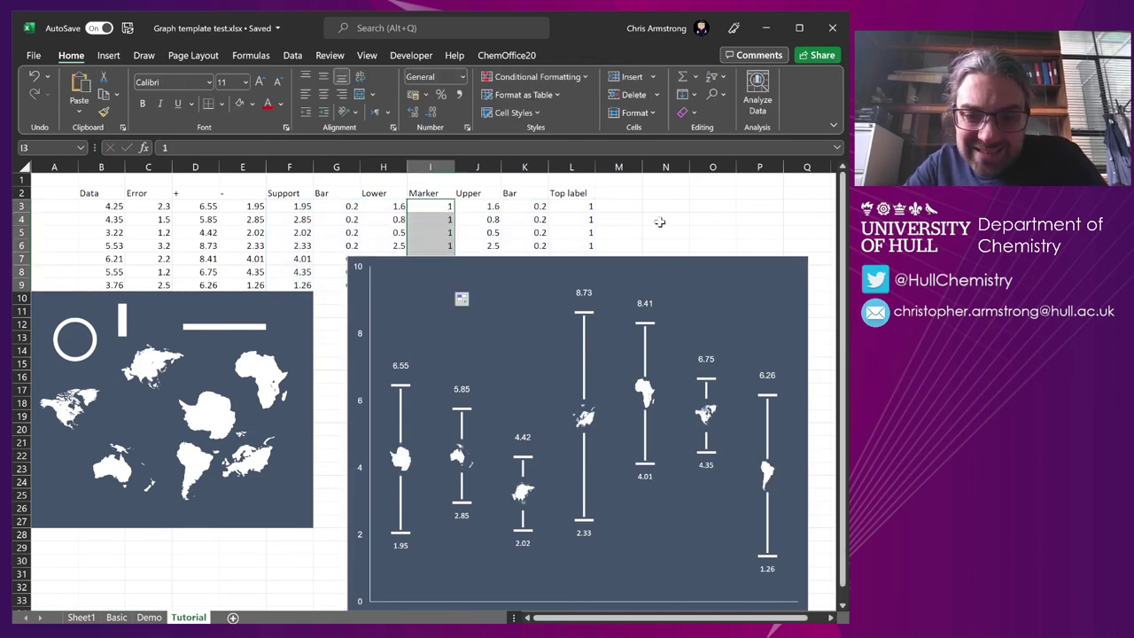
# Widen the chart on both sides and lower its top edge.
pyautogui.click(351, 310)
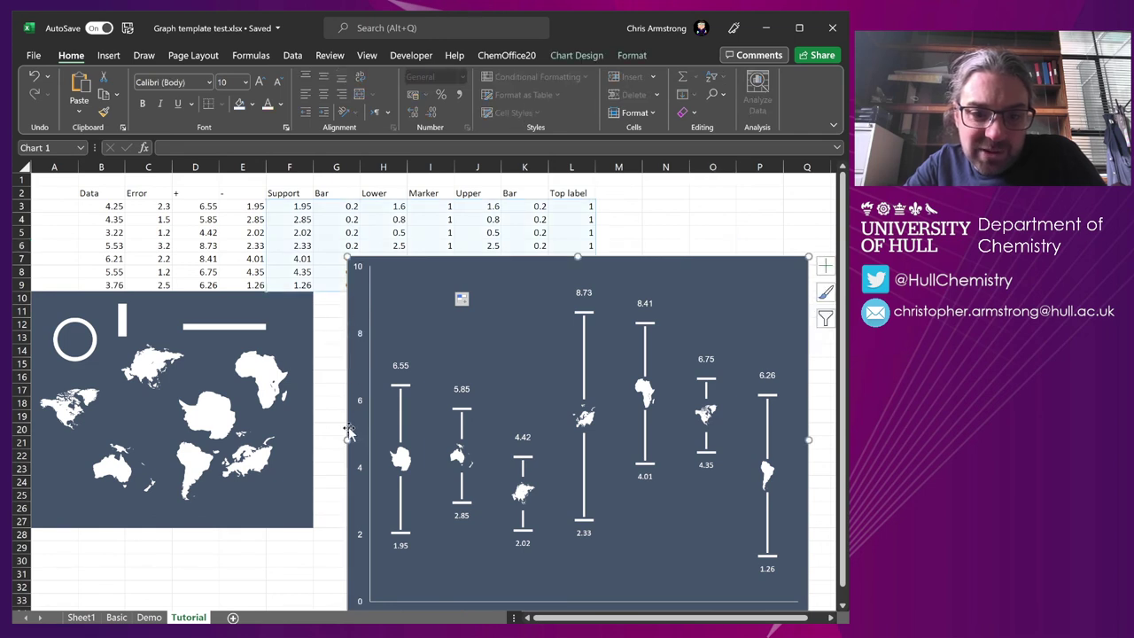
pyautogui.moveTo(344, 439); pyautogui.dragTo(315, 439)
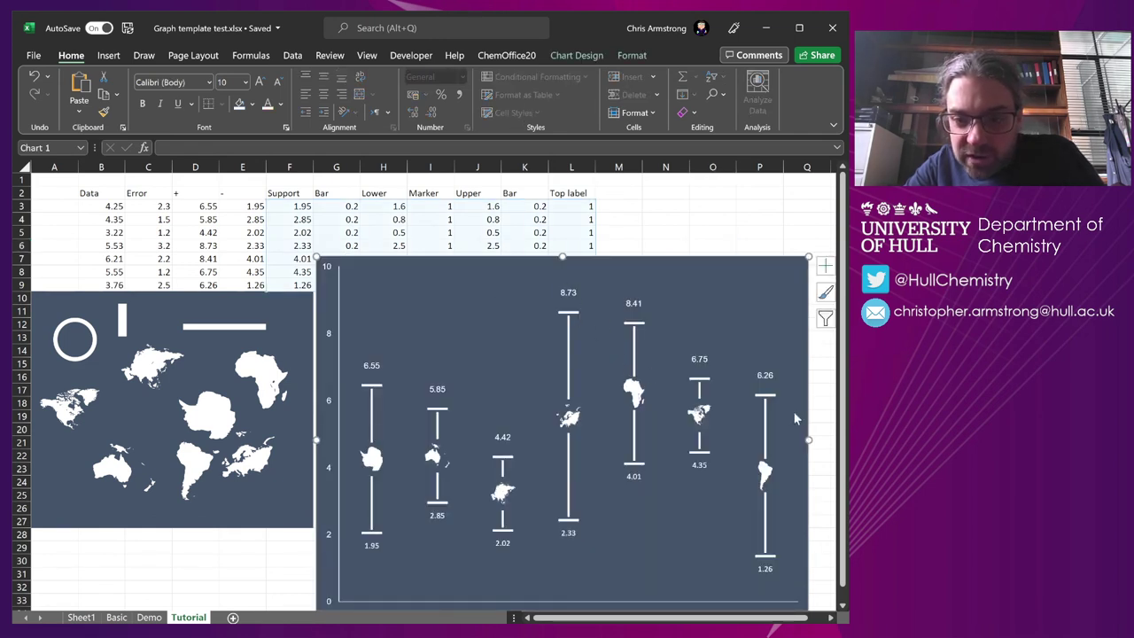
pyautogui.moveTo(808, 439); pyautogui.dragTo(833, 443)
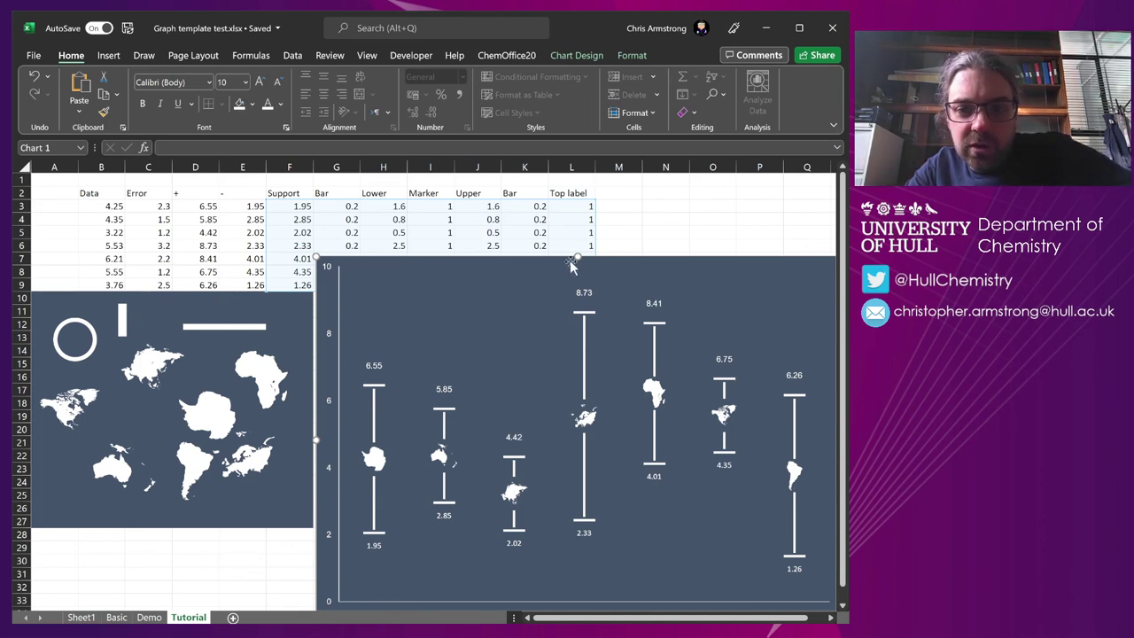
pyautogui.moveTo(576, 258); pyautogui.dragTo(576, 284)
pyautogui.click(655, 292)
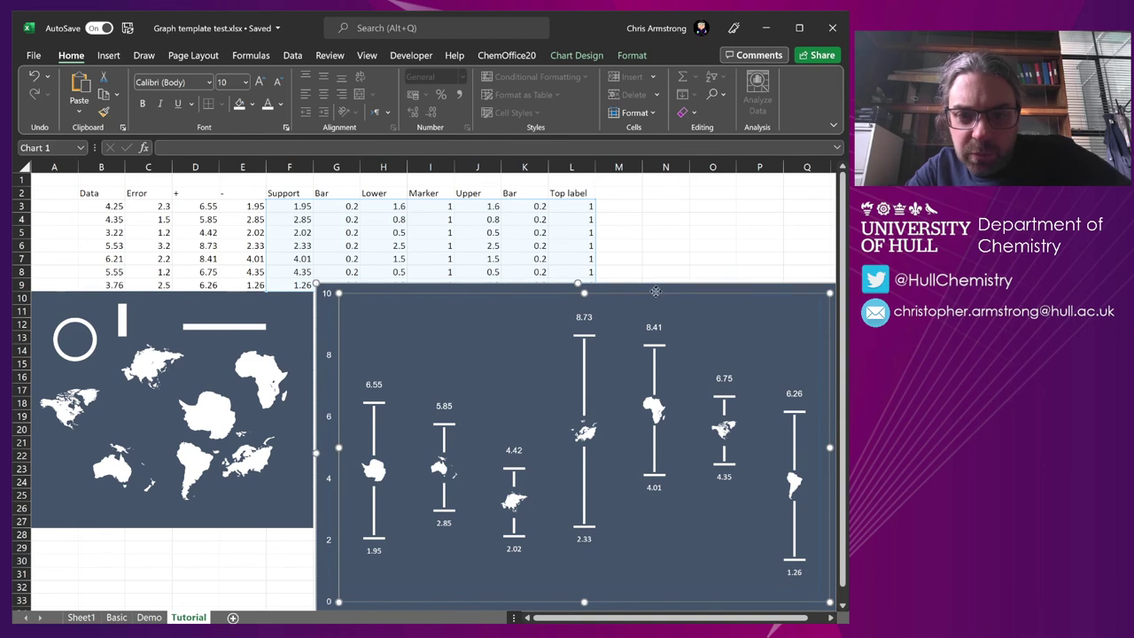